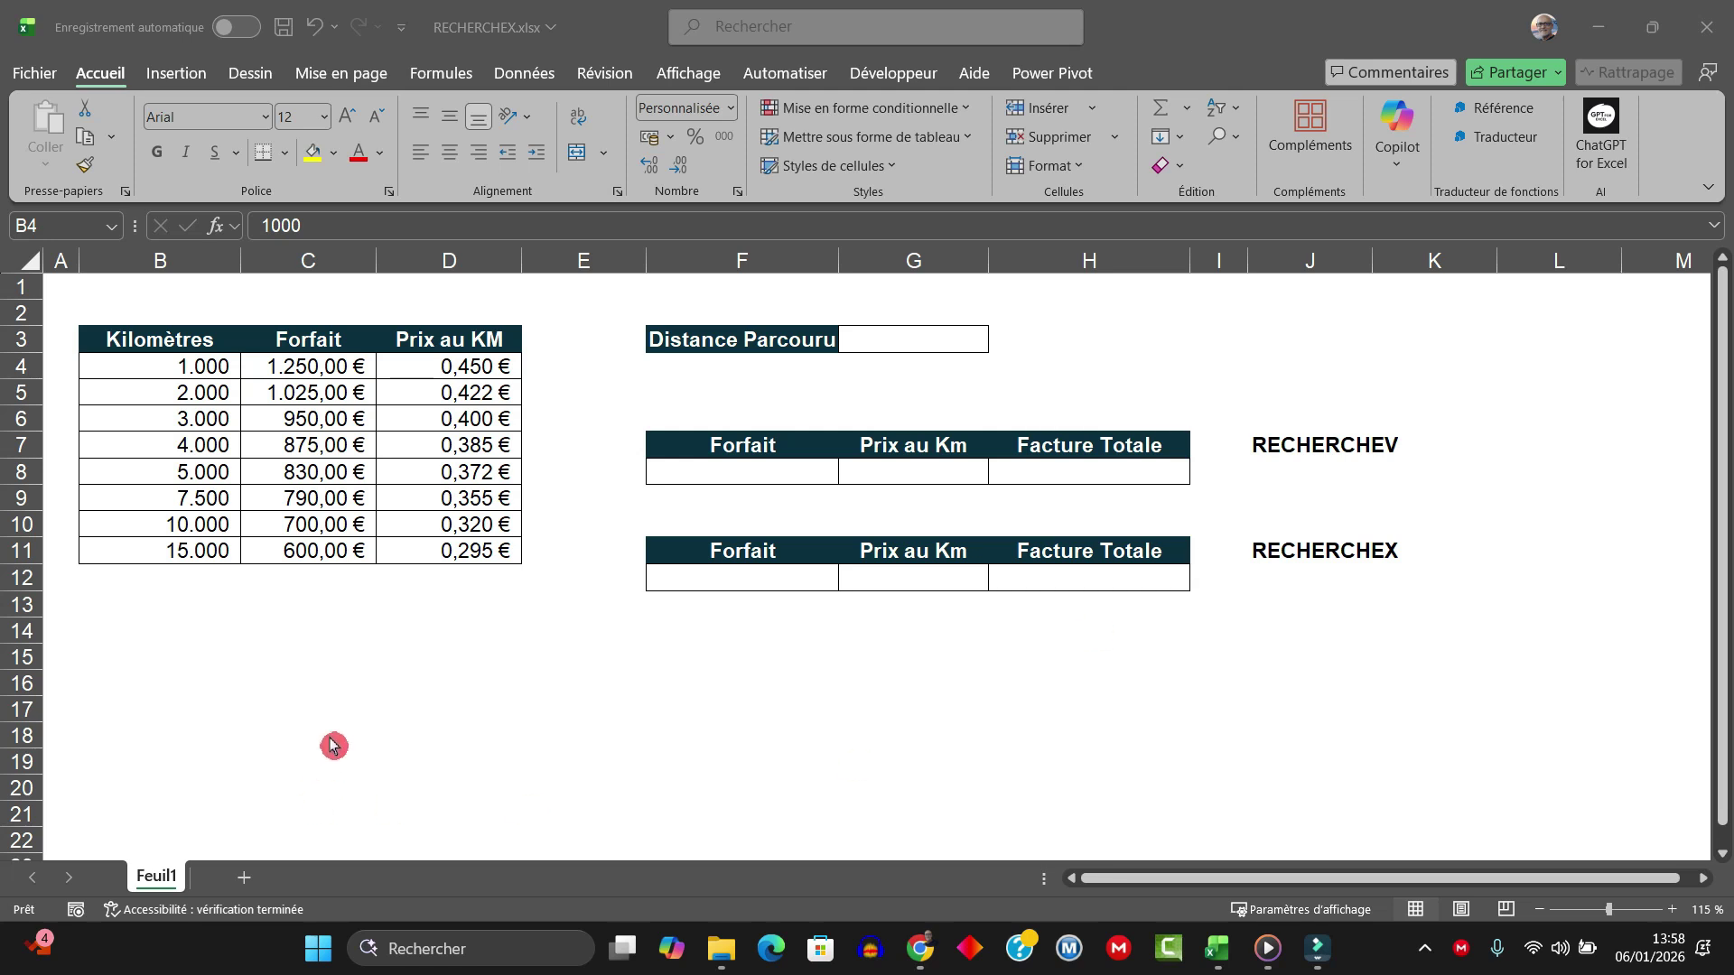
# Step: Review the kilometre and forfait values in the mileage table
pyautogui.click(254, 550)
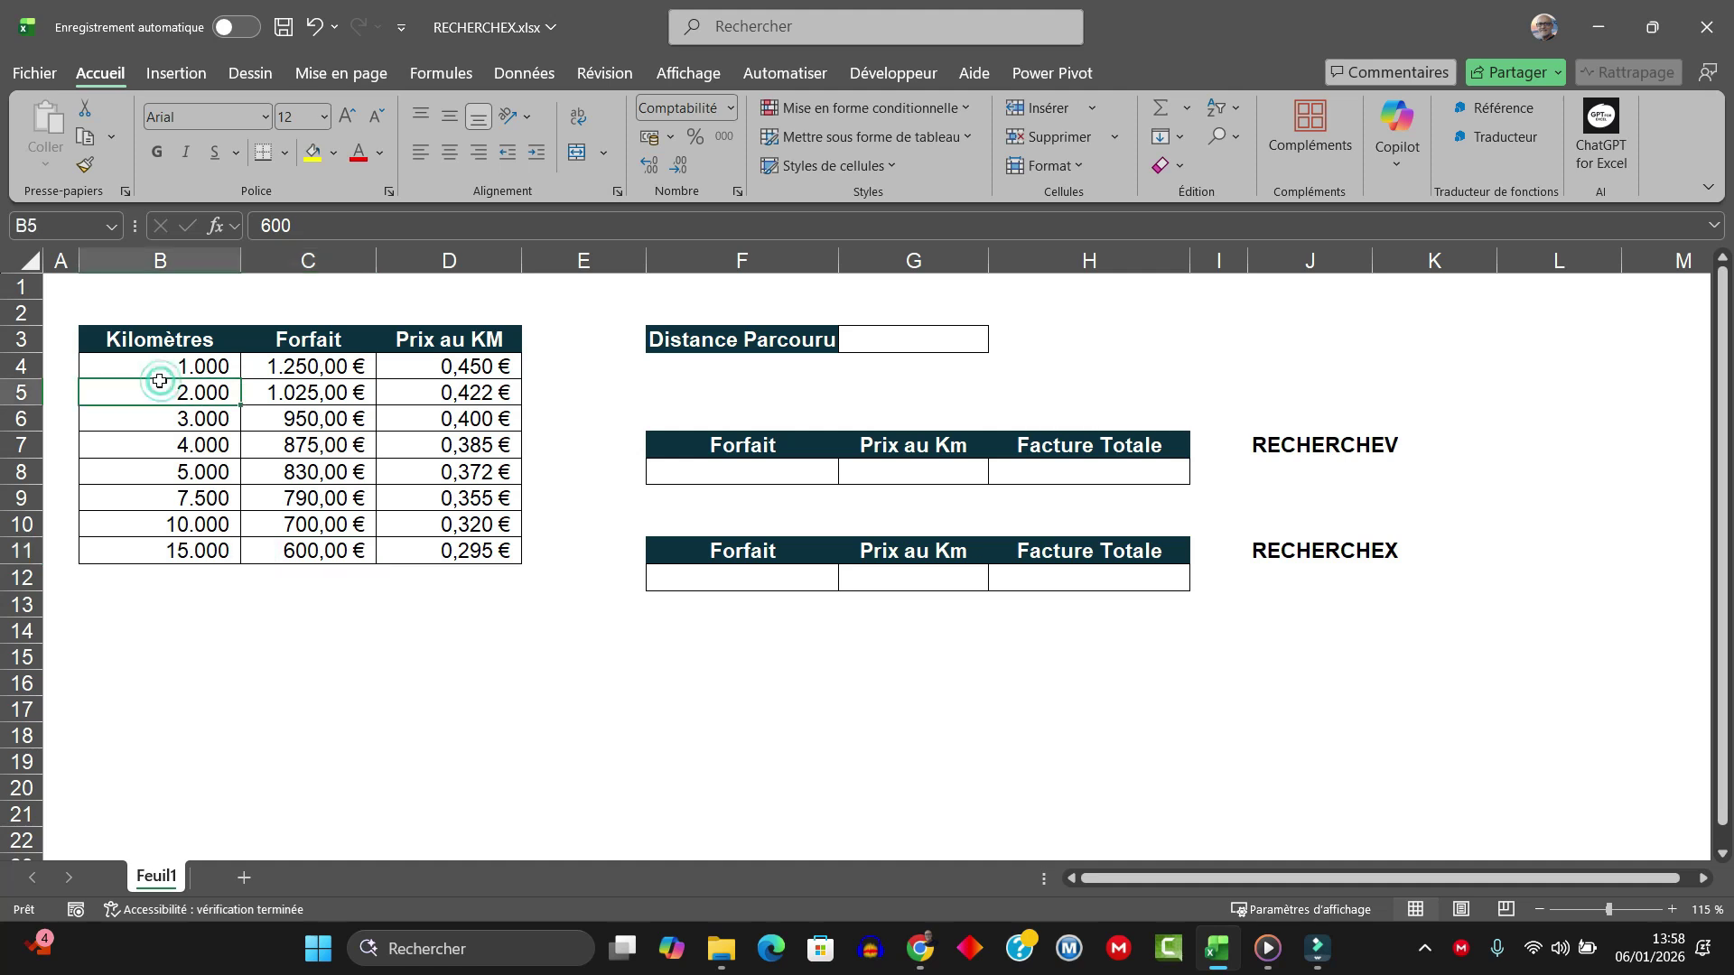
pyautogui.moveTo(180, 392); pyautogui.dragTo(307, 366)
pyautogui.click(198, 367)
pyautogui.click(208, 397)
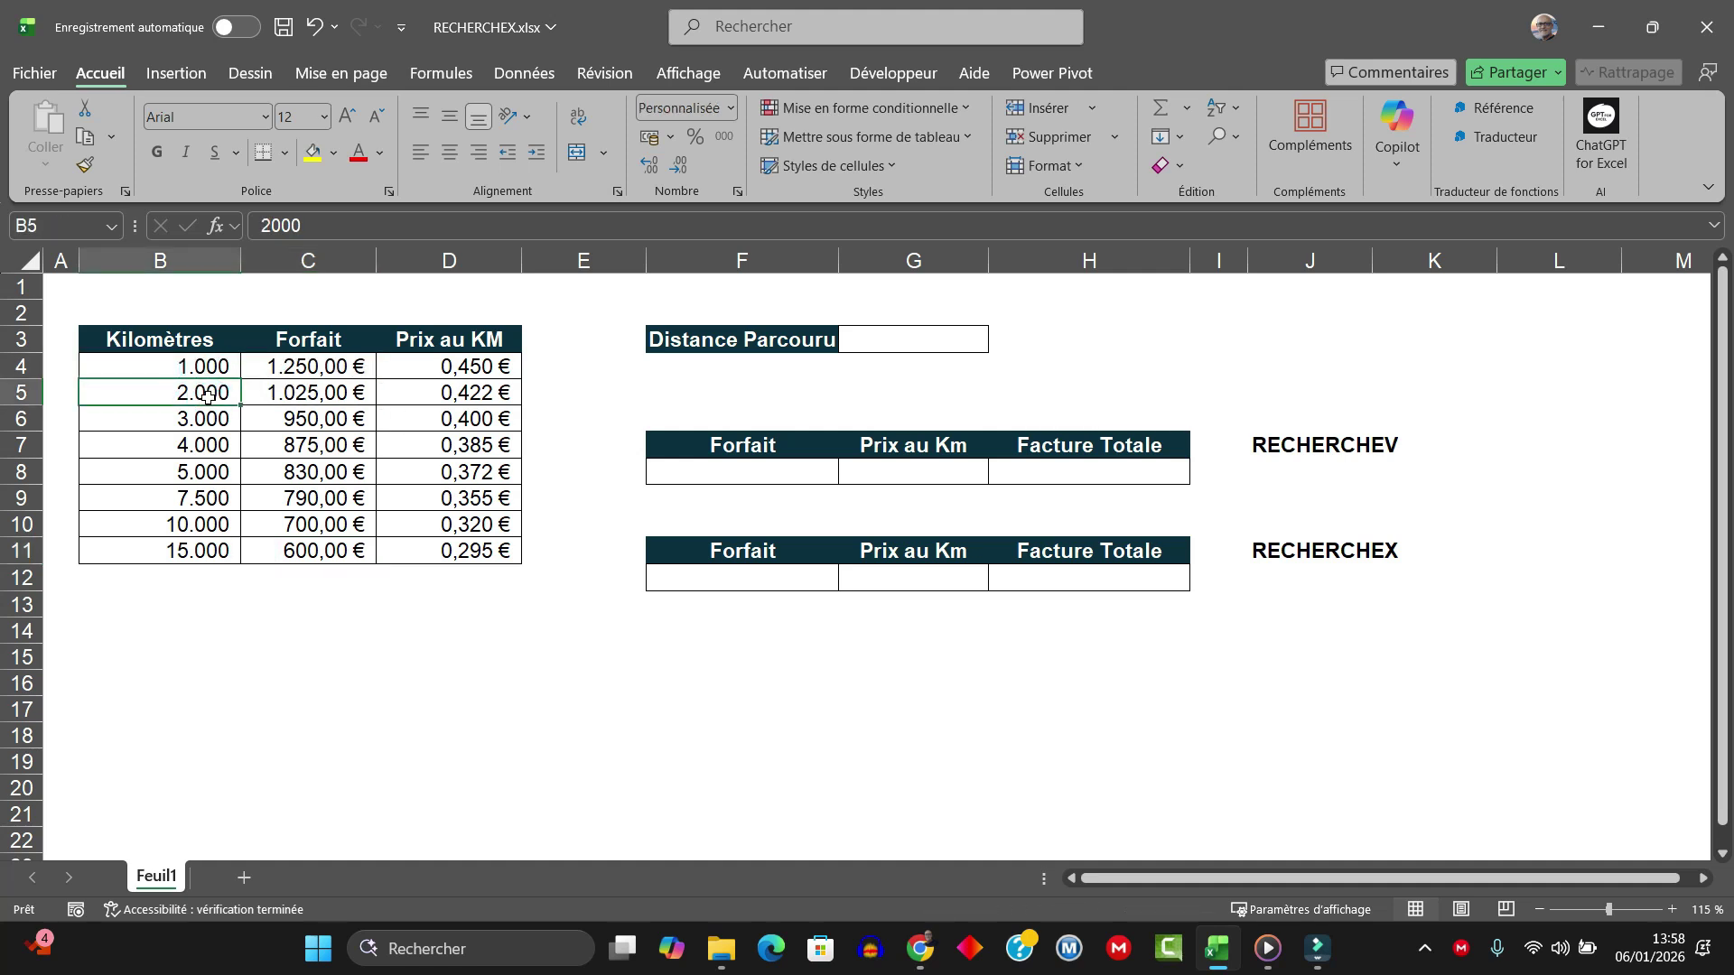
pyautogui.click(198, 369)
pyautogui.click(208, 398)
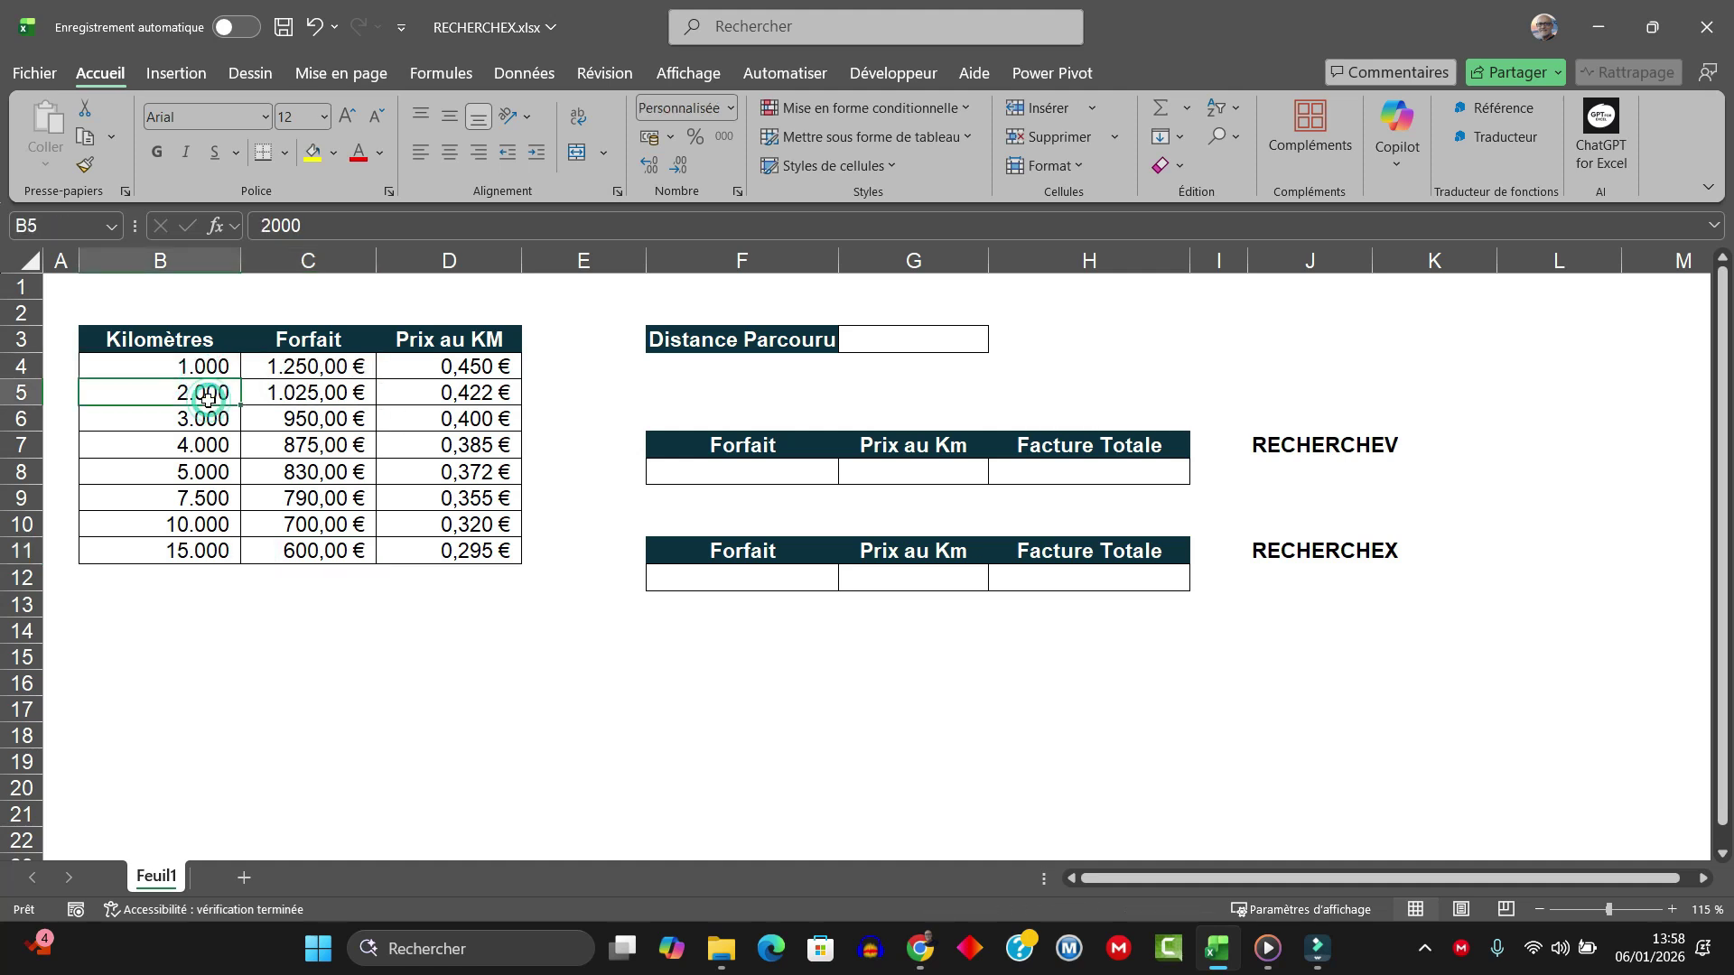
pyautogui.click(301, 369)
pyautogui.moveTo(300, 392); pyautogui.dragTo(302, 550)
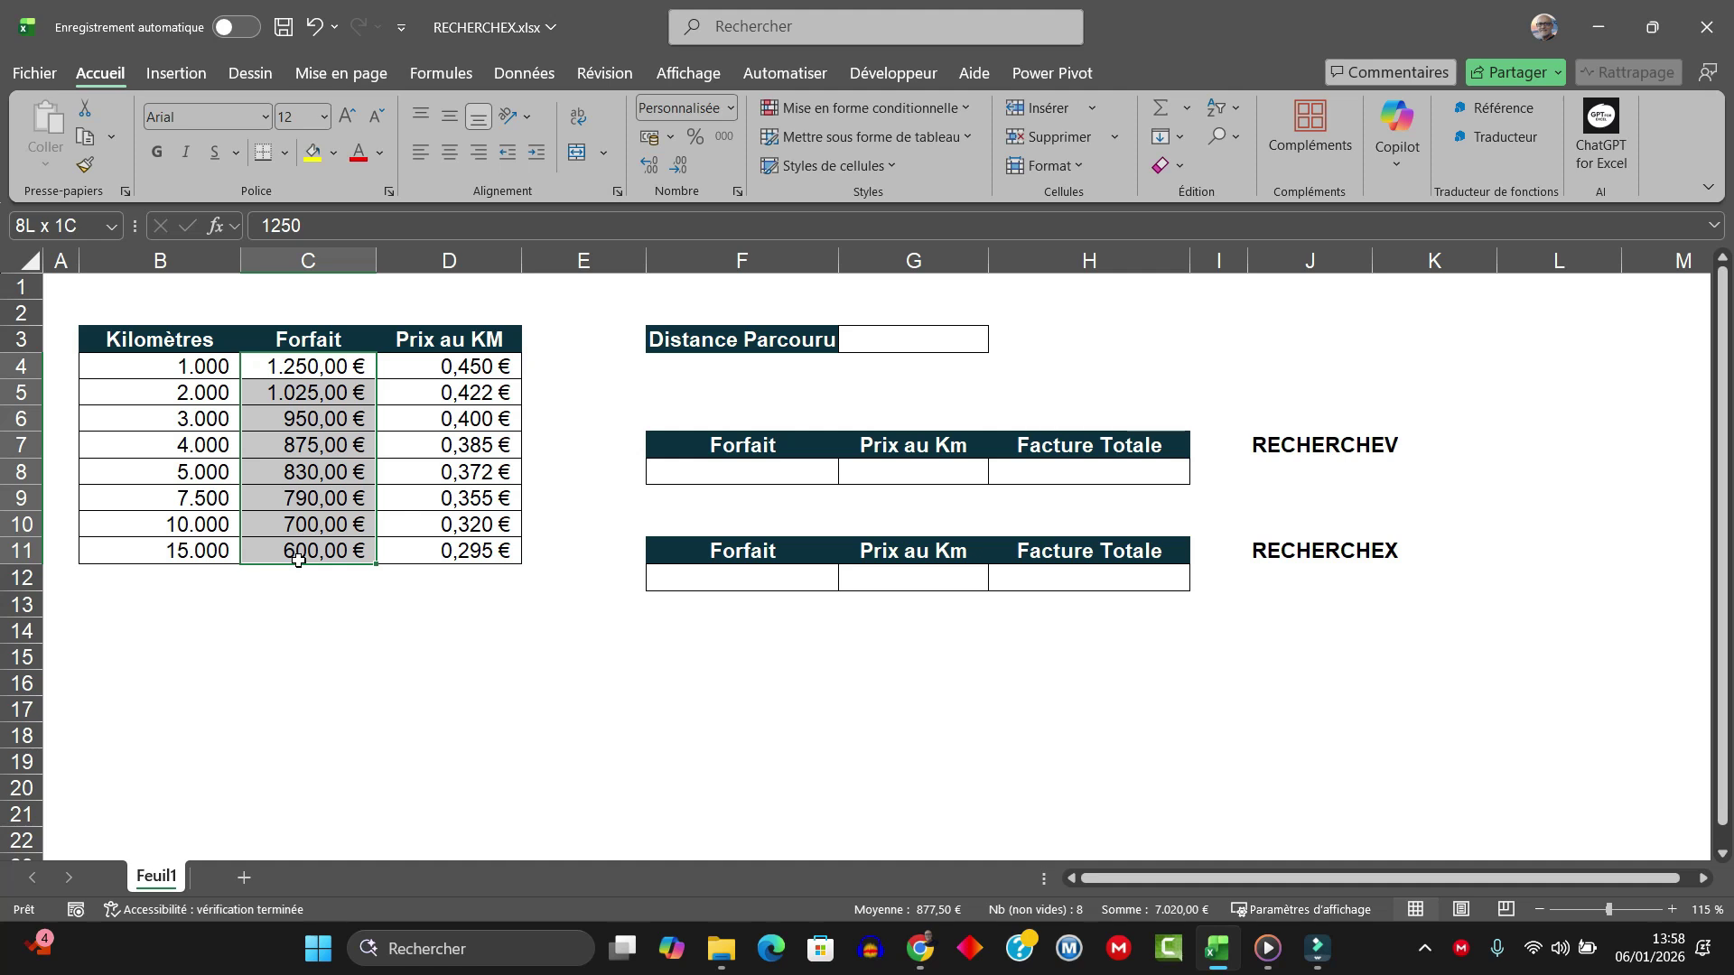
# Step: Enter 12500 as the Distance Parcouru in G3
pyautogui.click(892, 344)
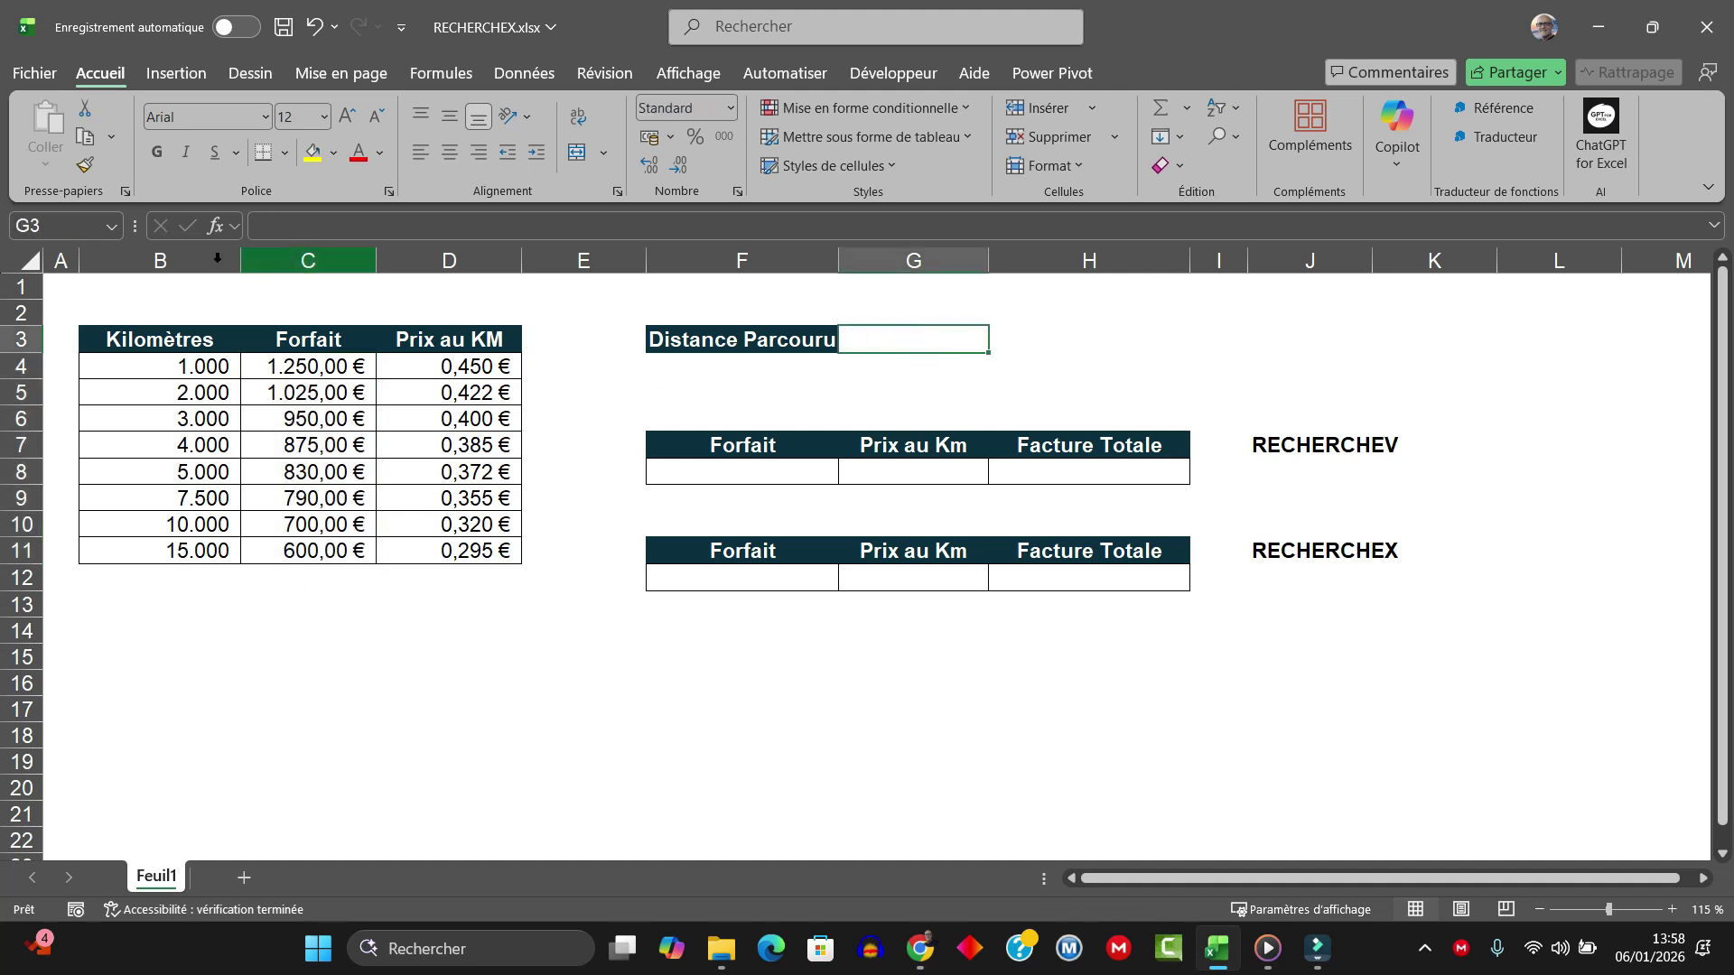
pyautogui.click(456, 367)
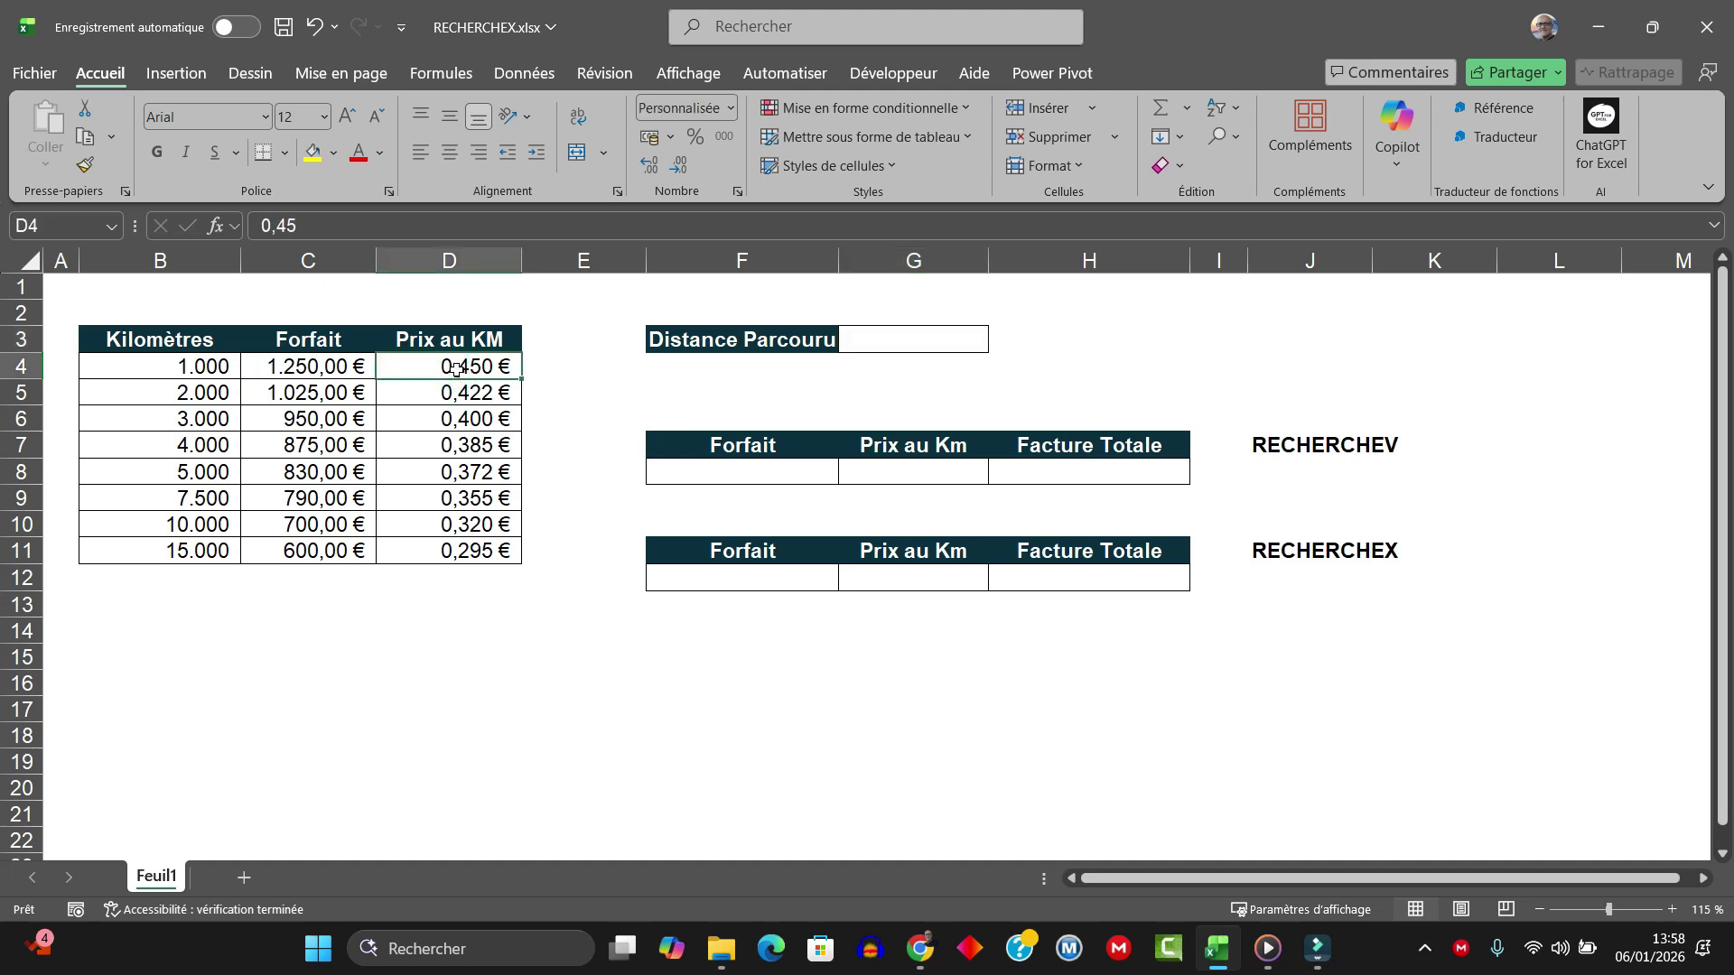
pyautogui.click(757, 477)
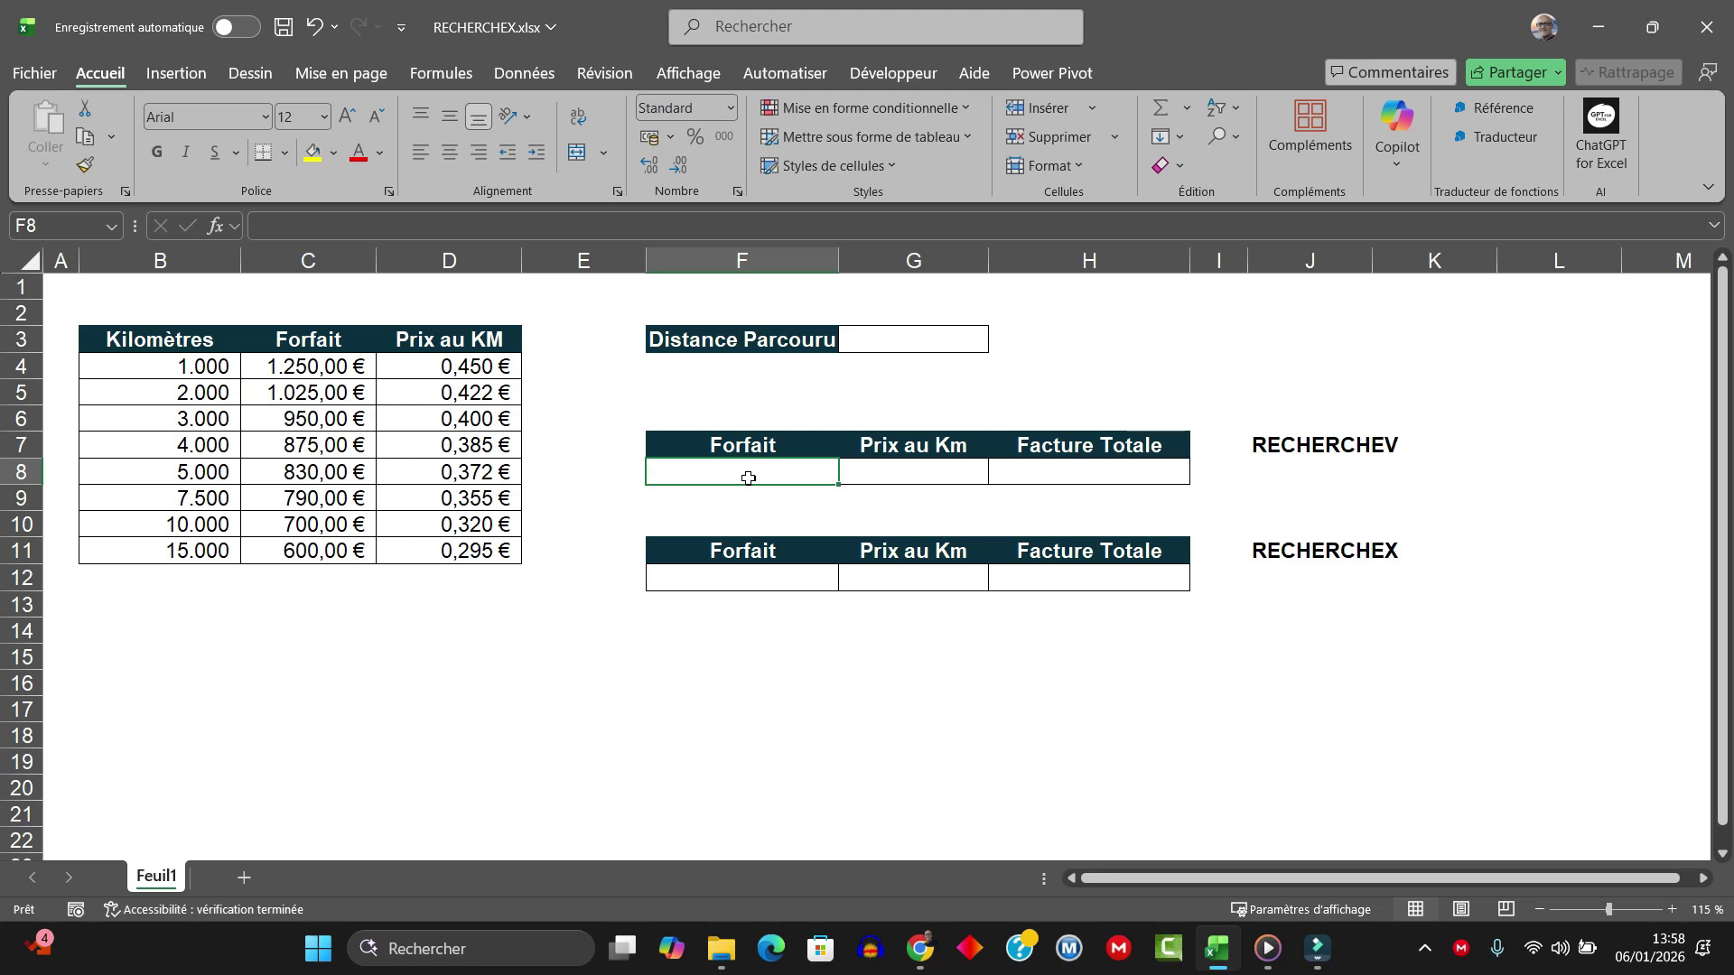
pyautogui.click(902, 343)
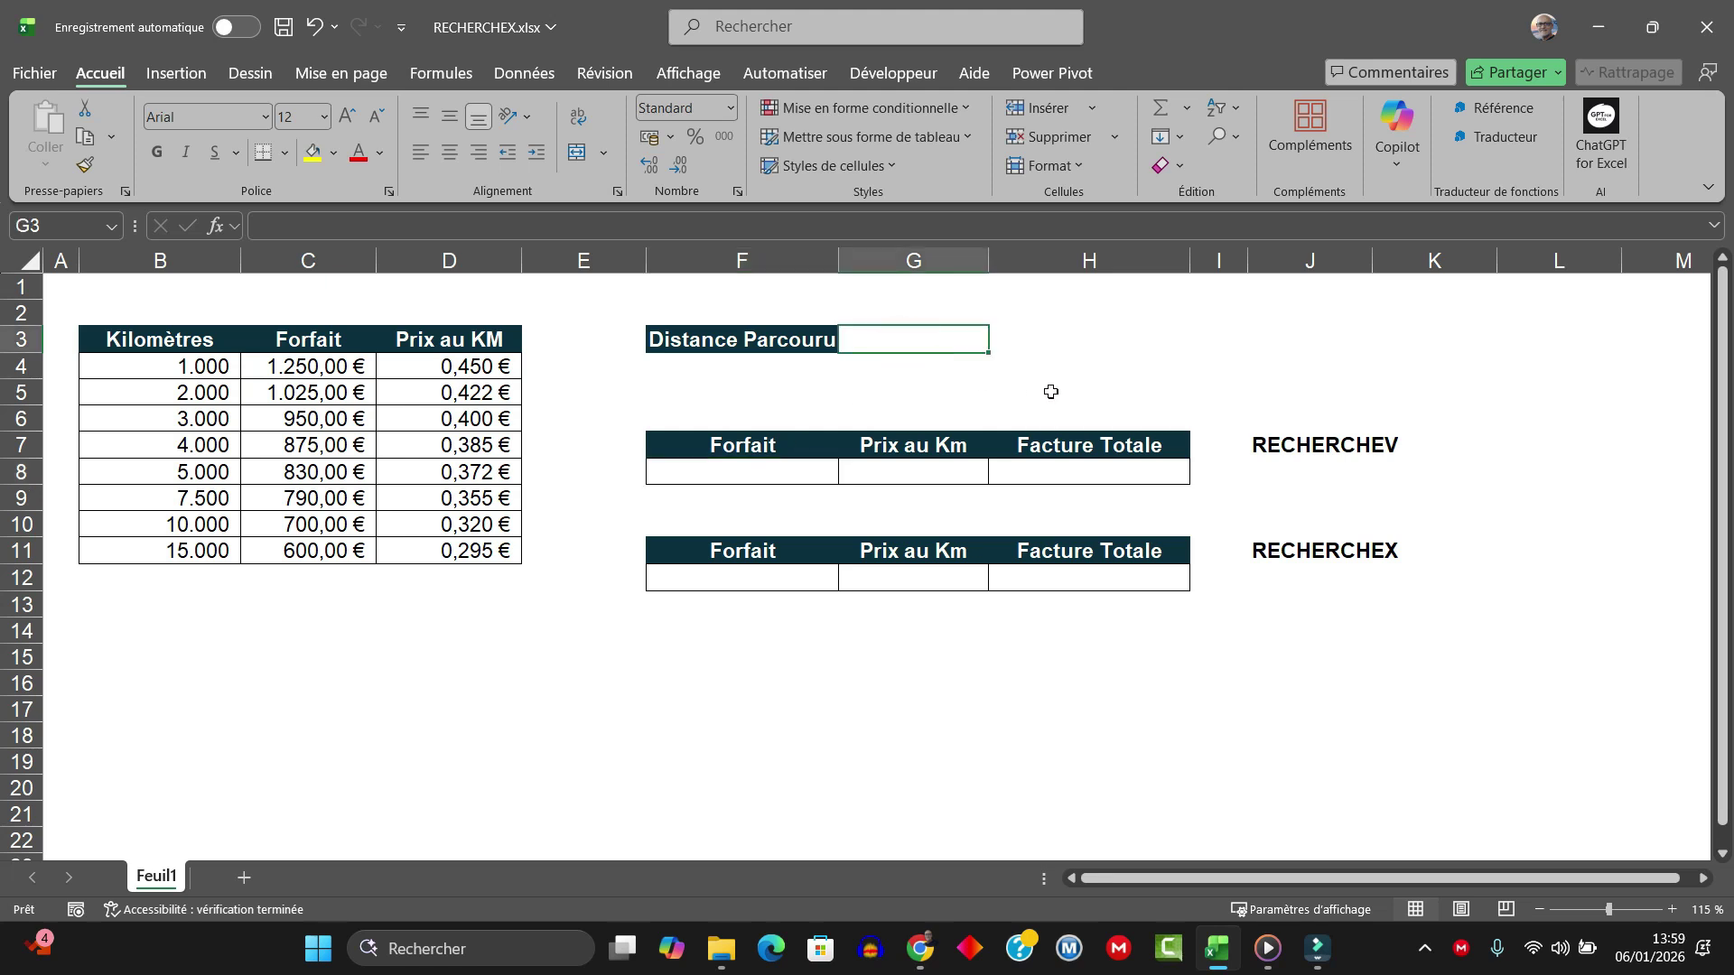
pyautogui.write('12')
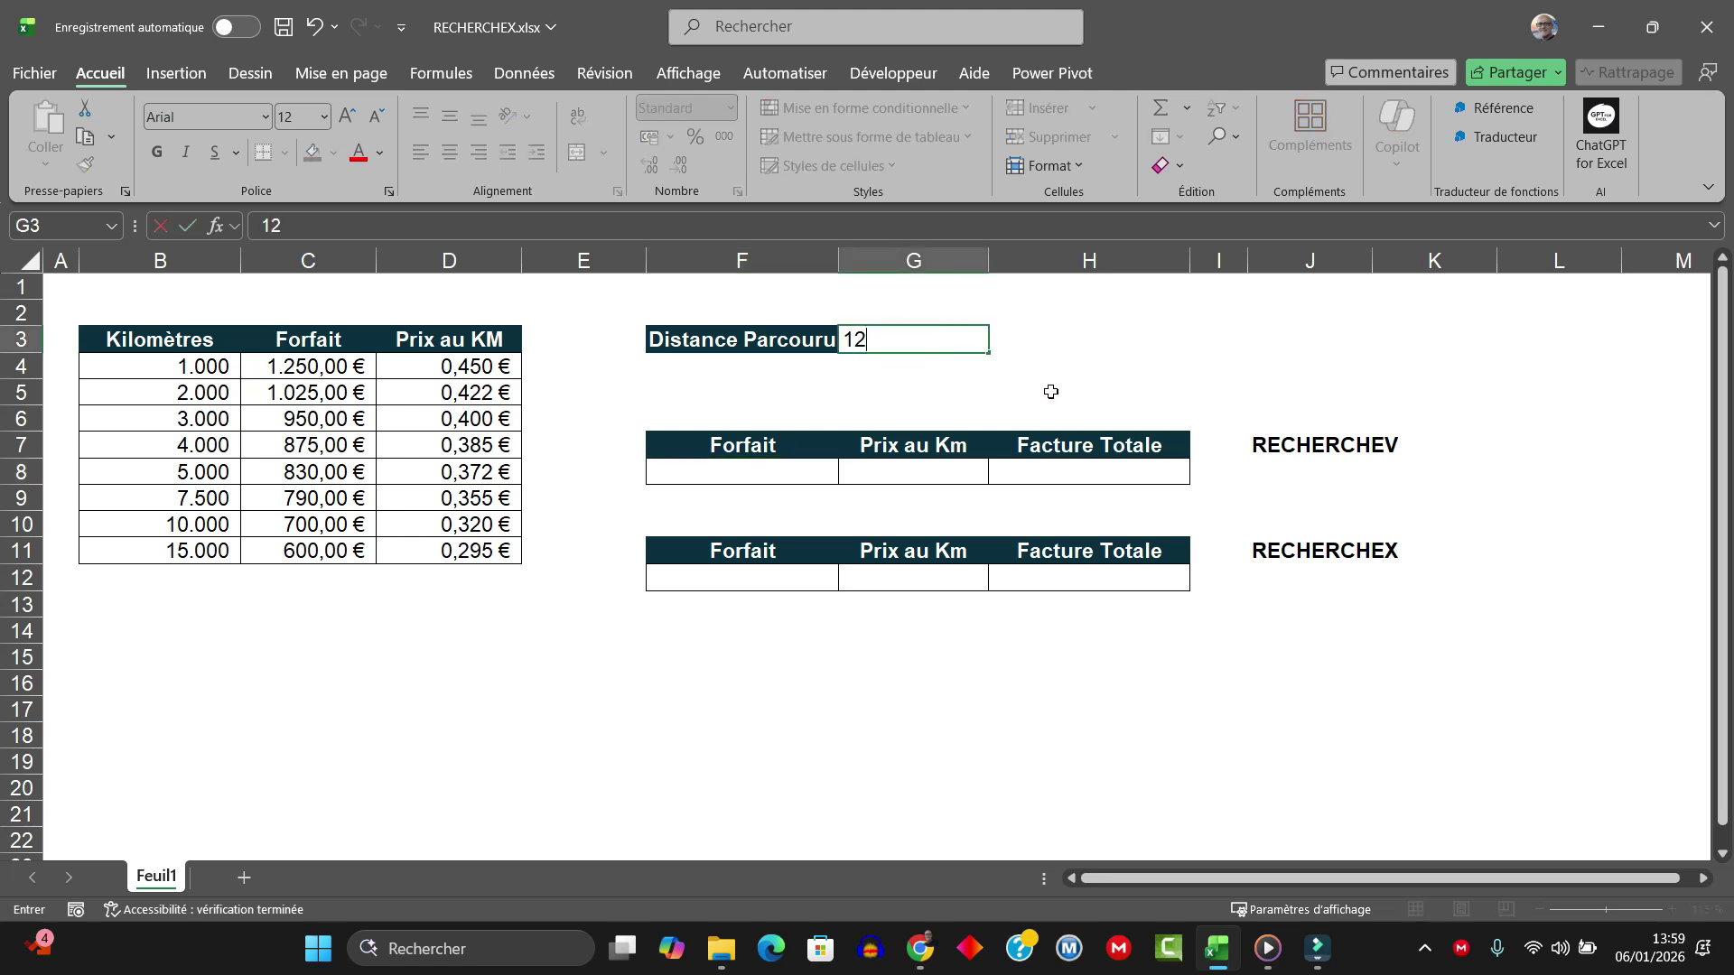
pyautogui.write('500')
pyautogui.press('Return')
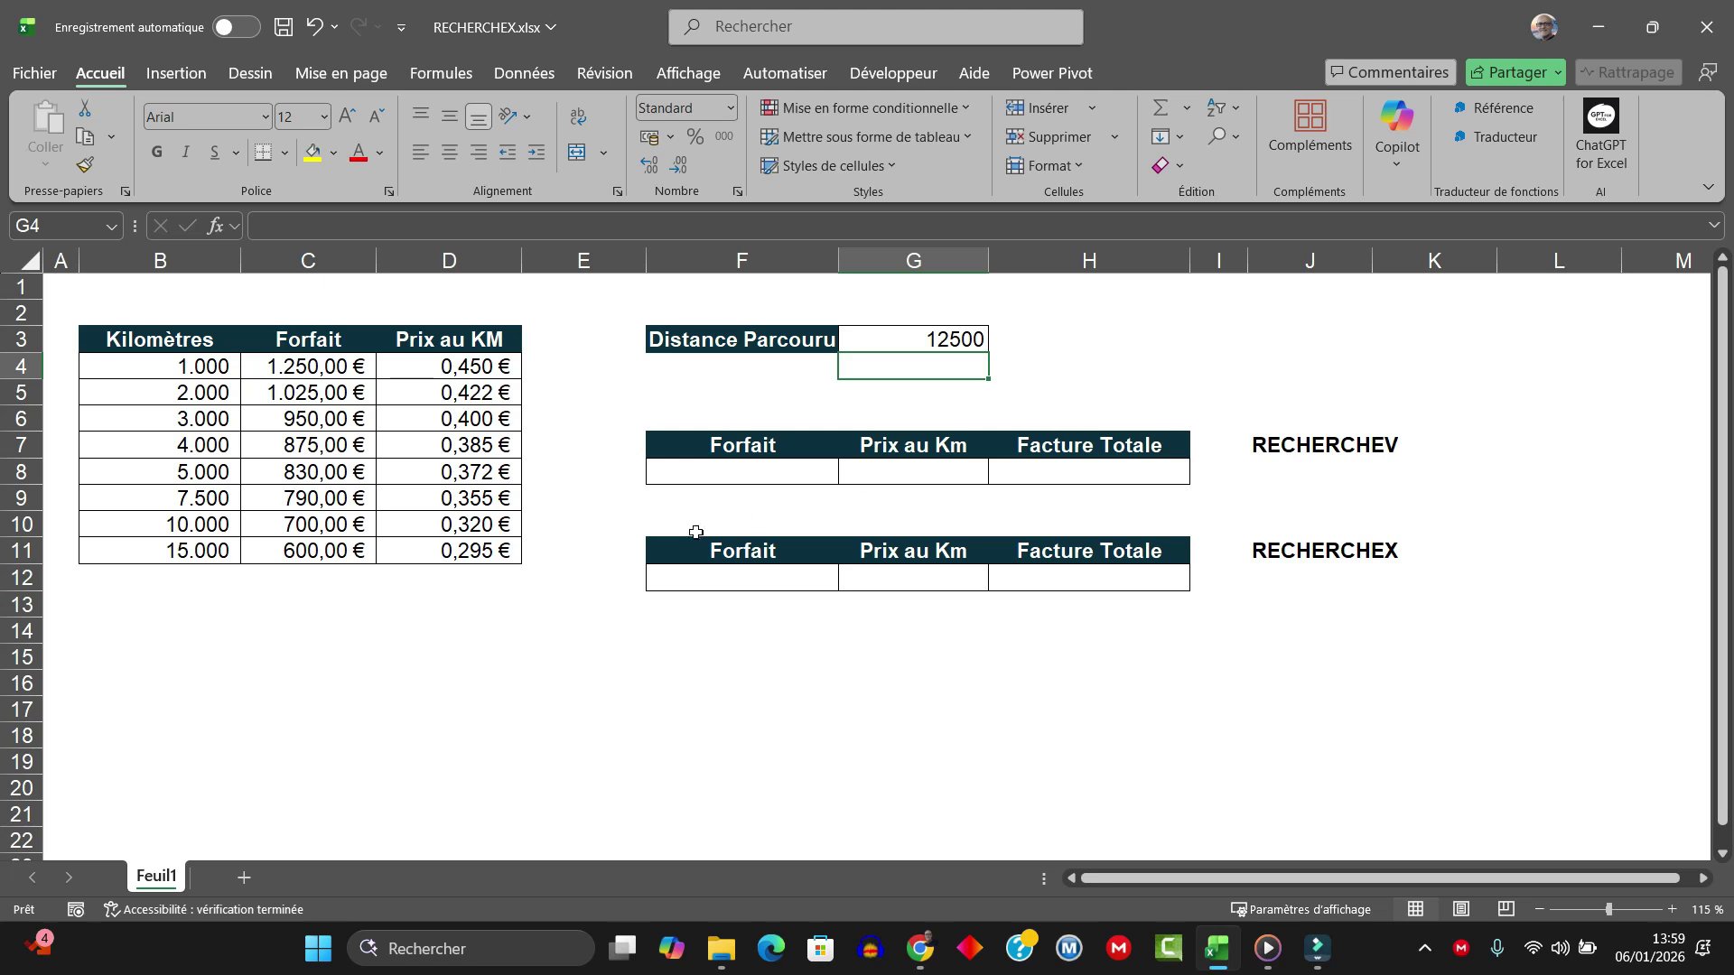
pyautogui.click(718, 470)
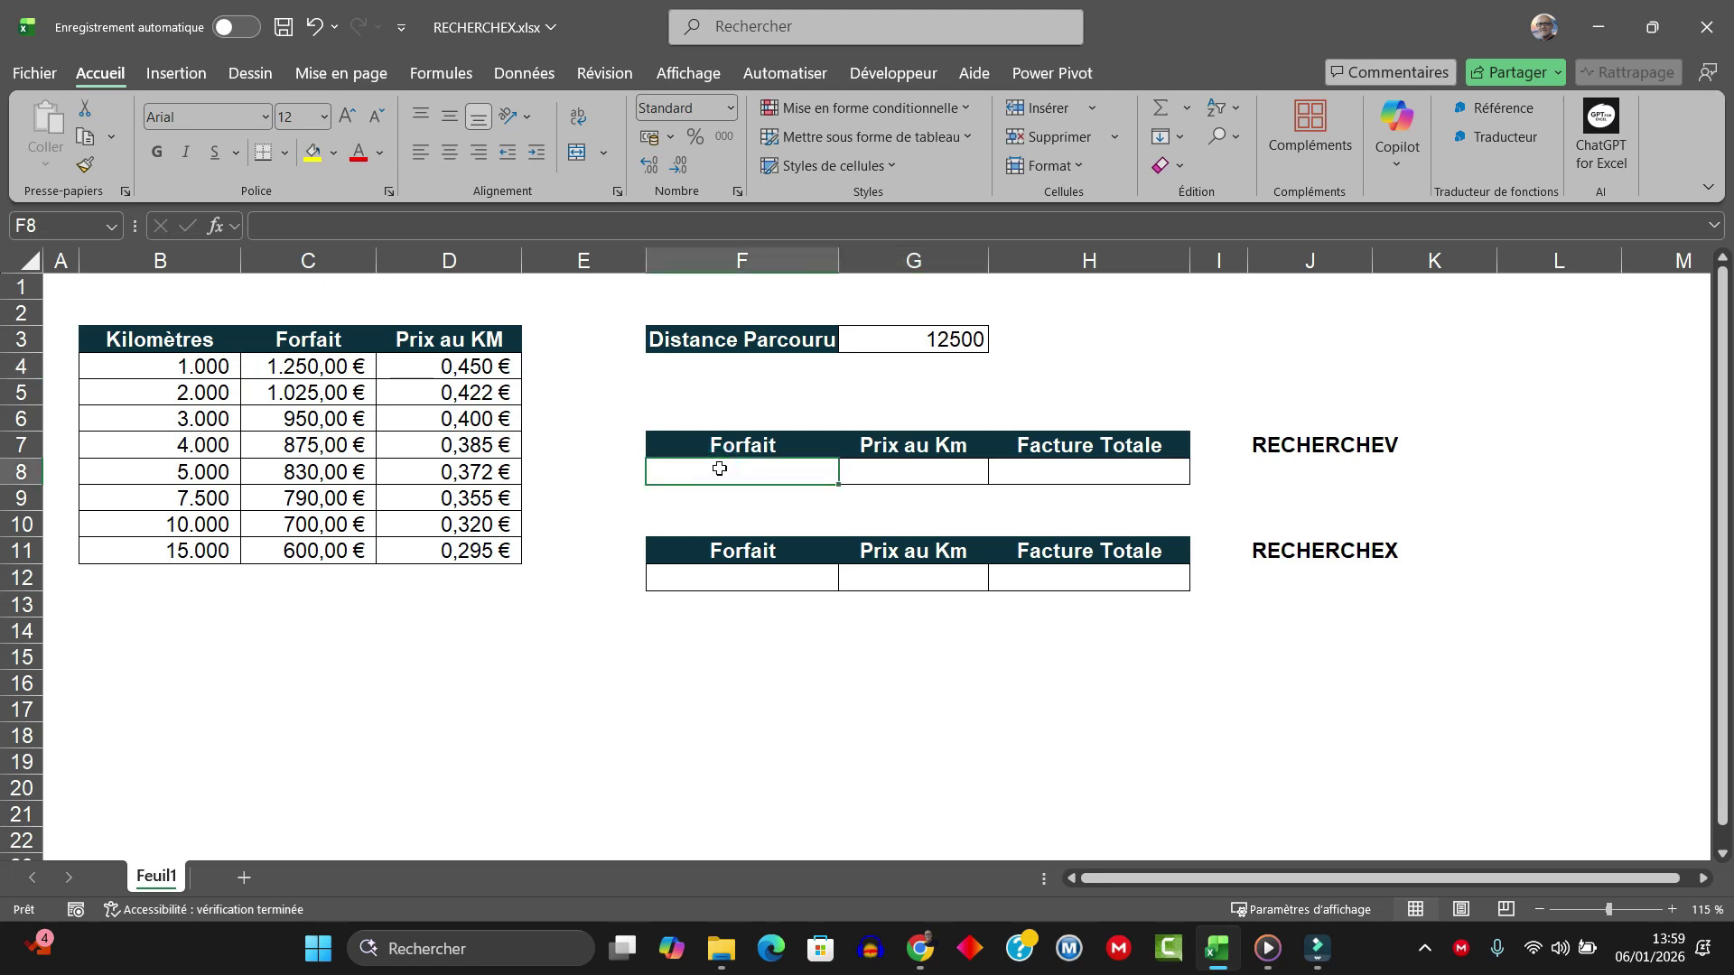
# Step: Enter =RECHERCHEV(G3;B4:C11;2;VRAI) in F8 to return the 700 forfait
pyautogui.write('=')
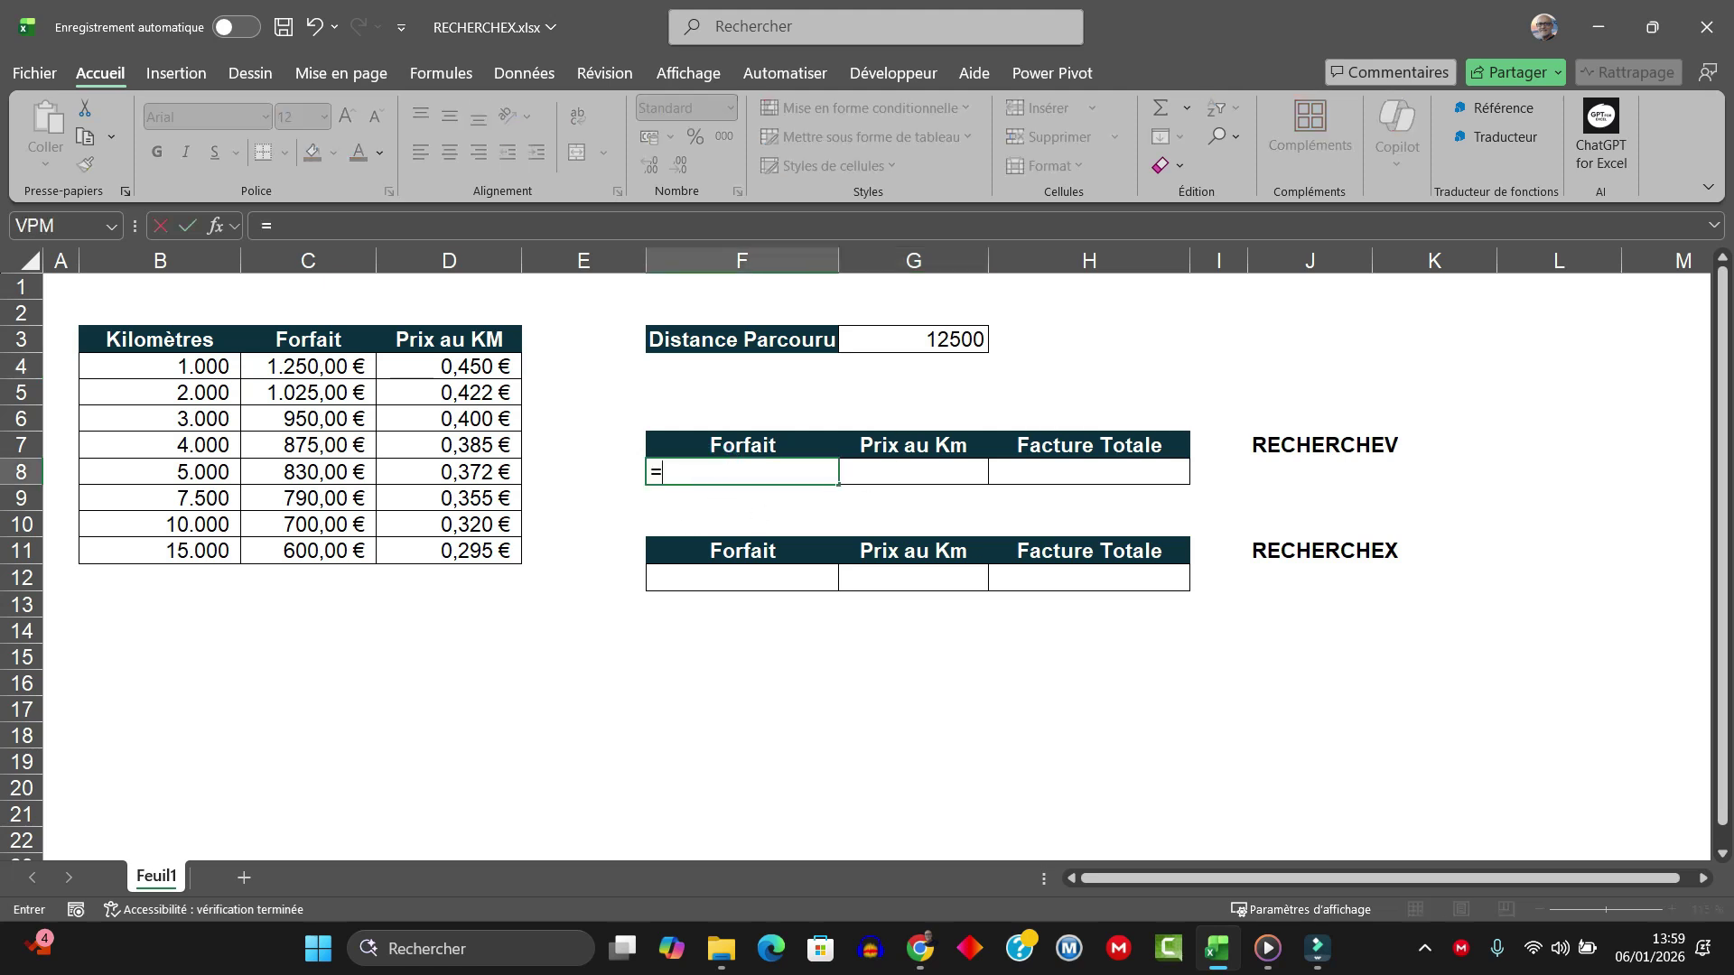
pyautogui.write('rechercehv')
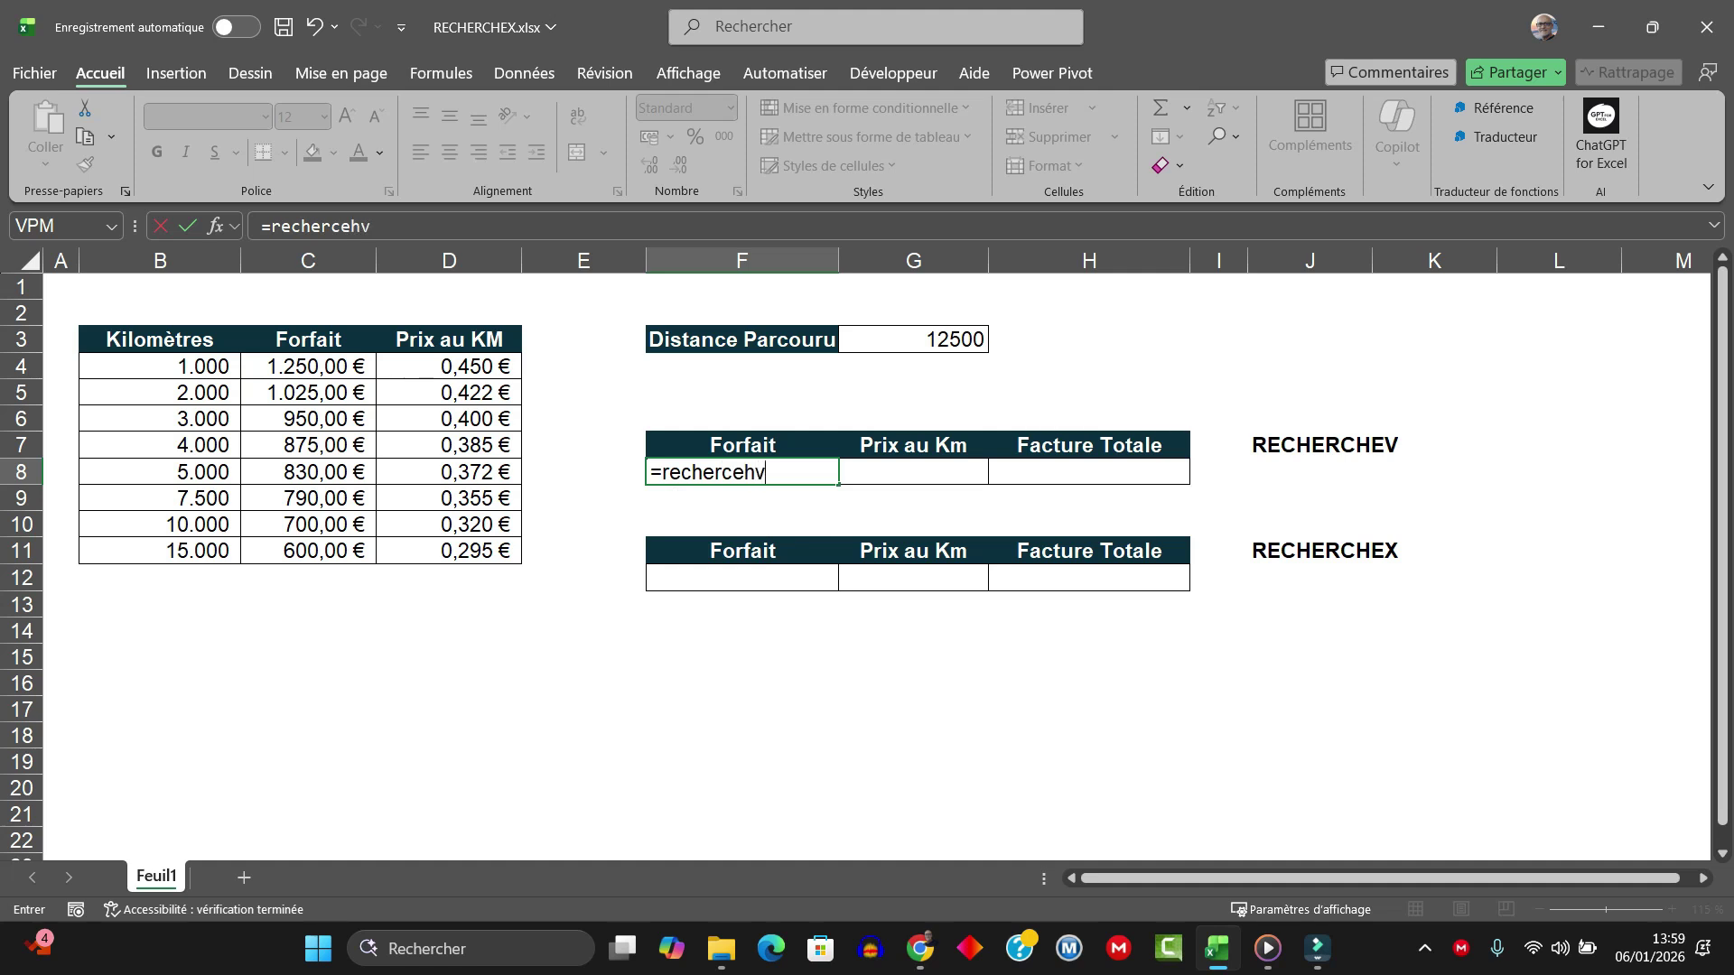
pyautogui.press('BackSpace')
pyautogui.press('BackSpace')
pyautogui.press('BackSpace')
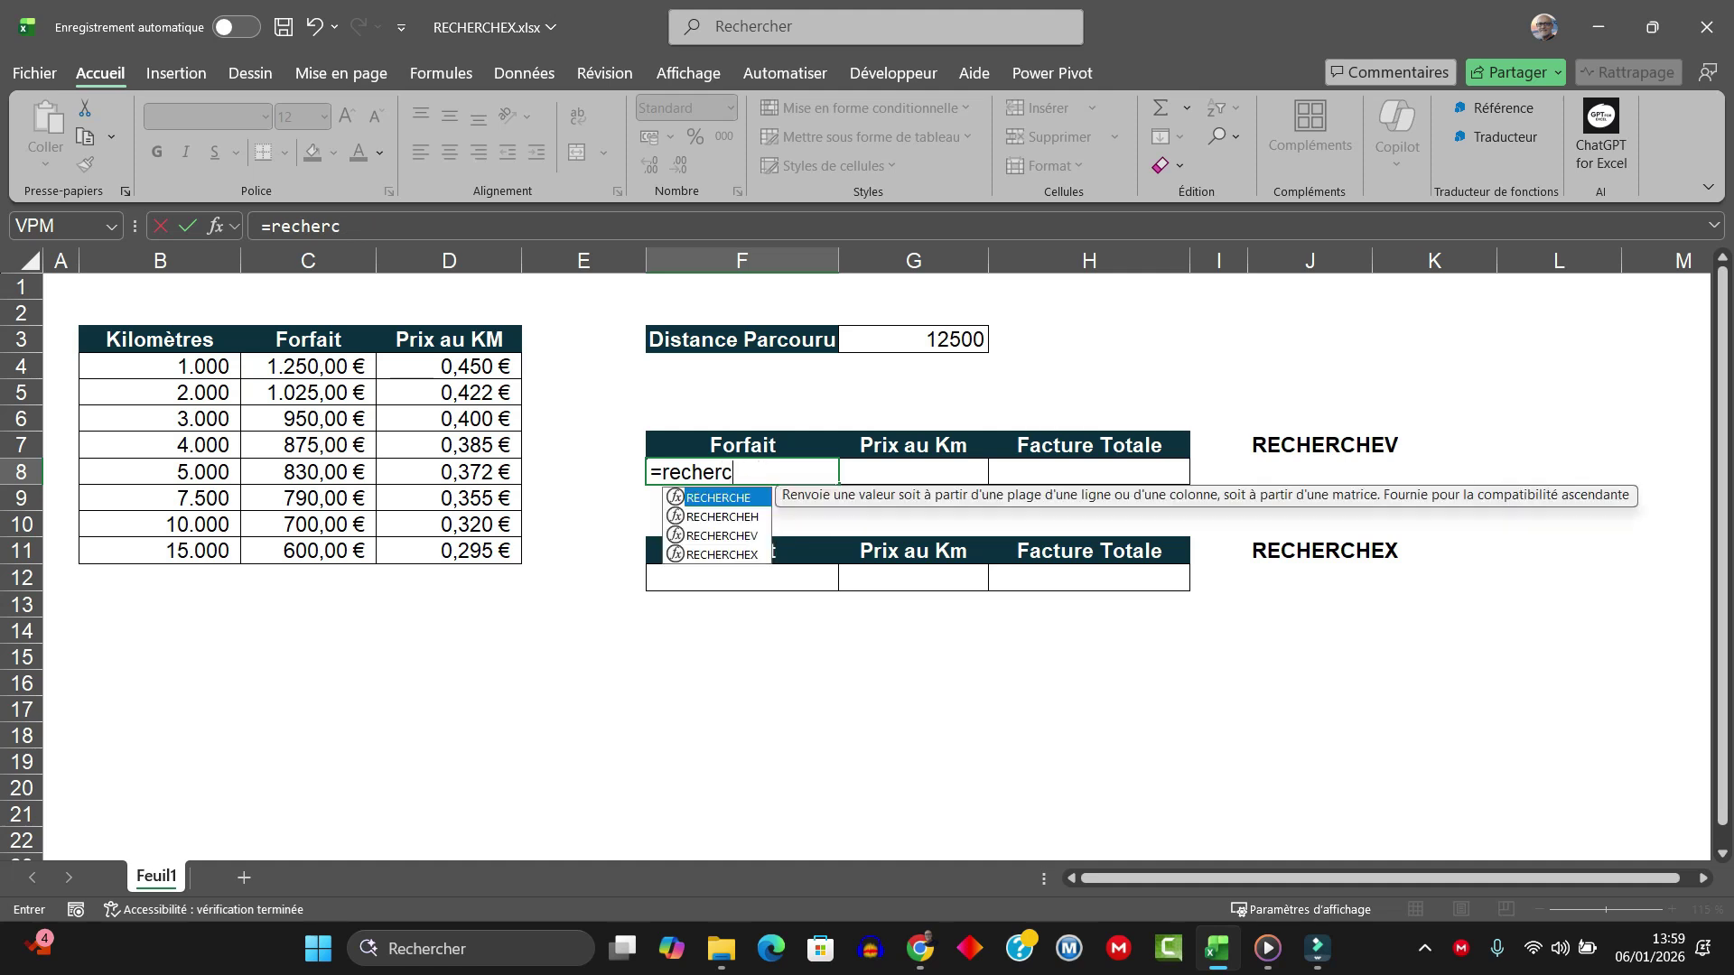
pyautogui.doubleClick(722, 536)
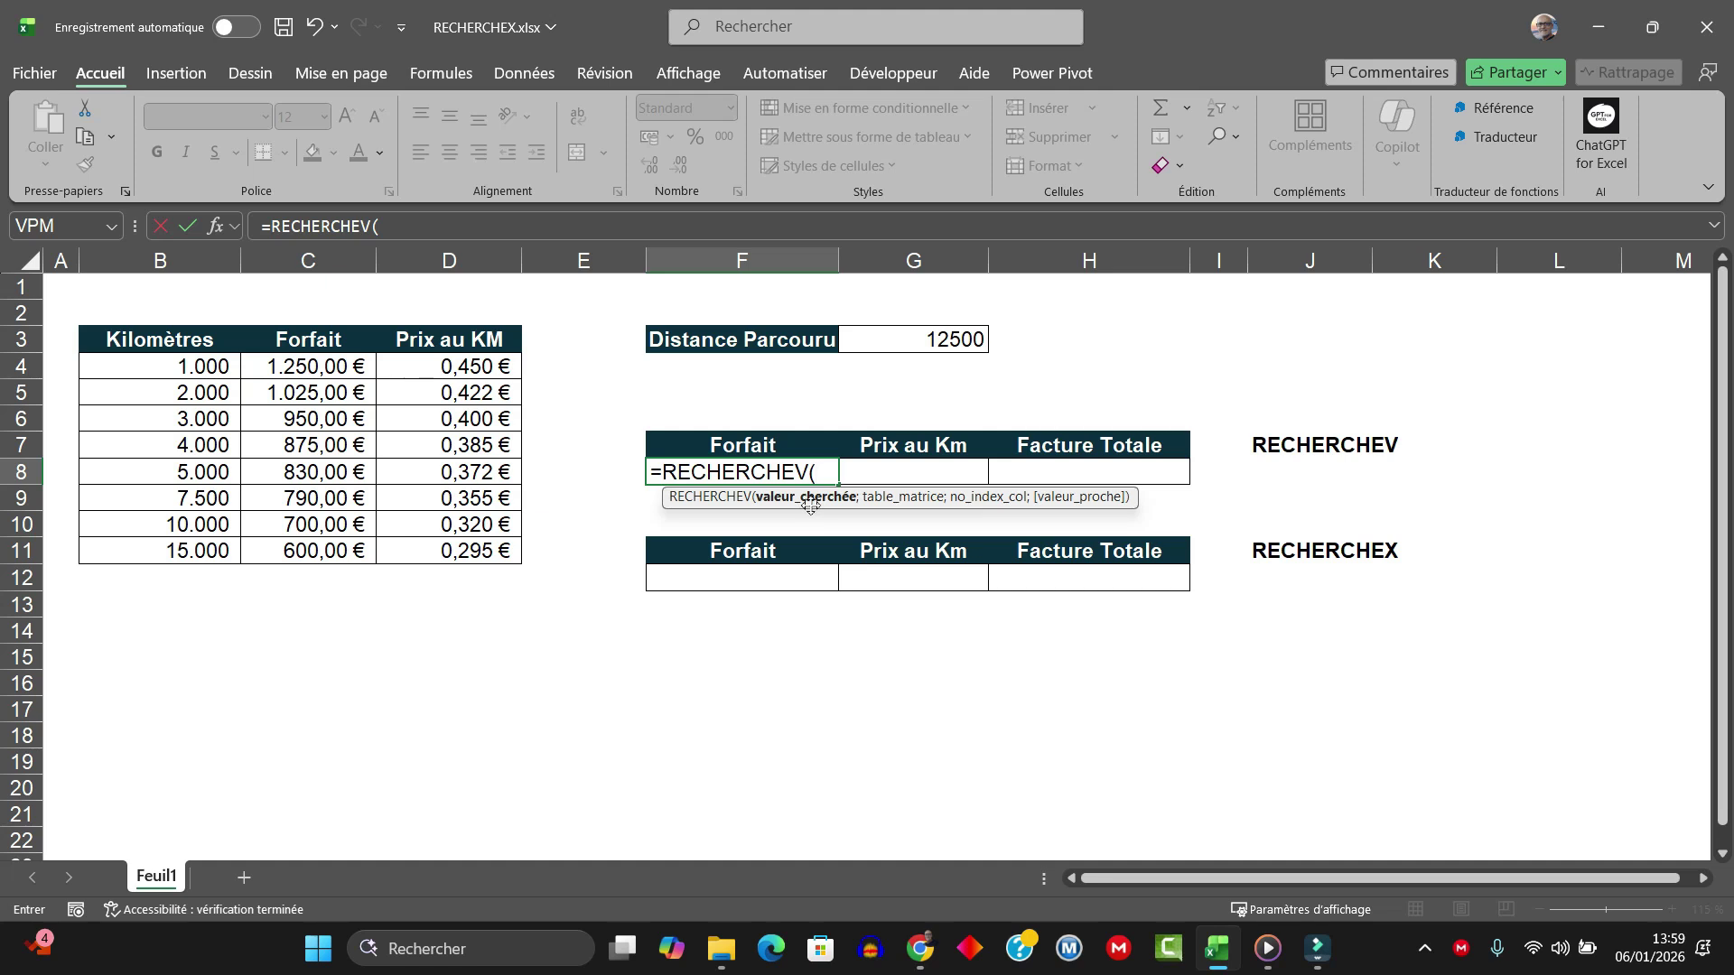
pyautogui.click(931, 342)
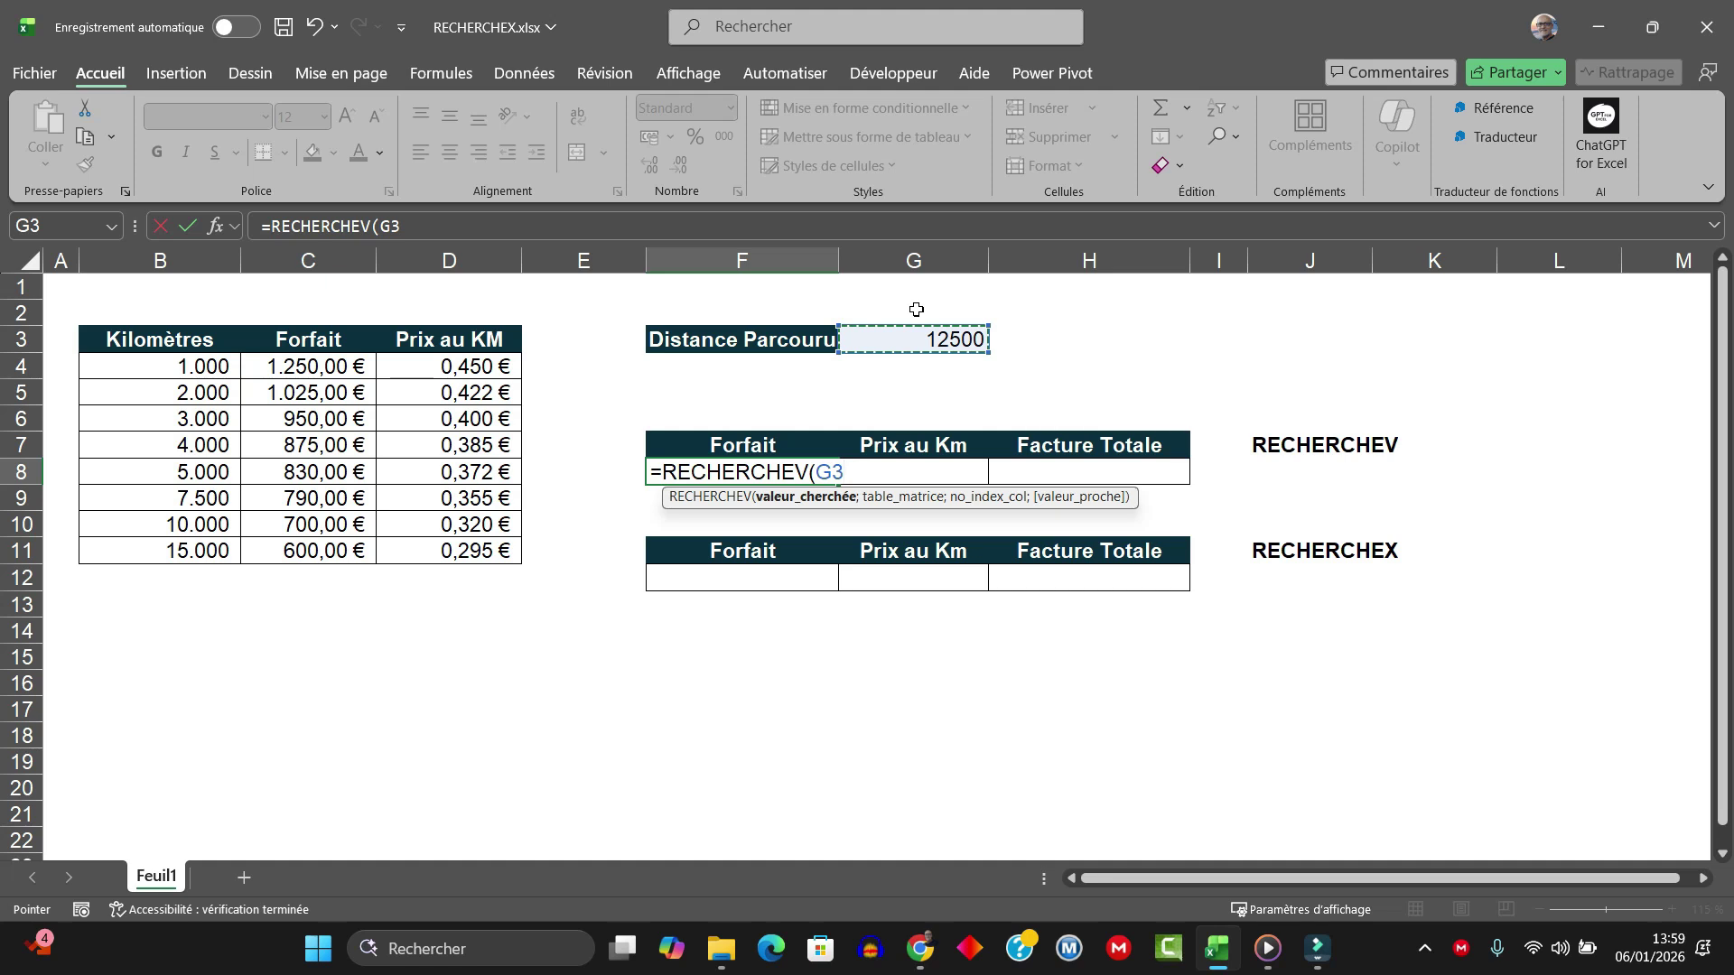
pyautogui.write(';')
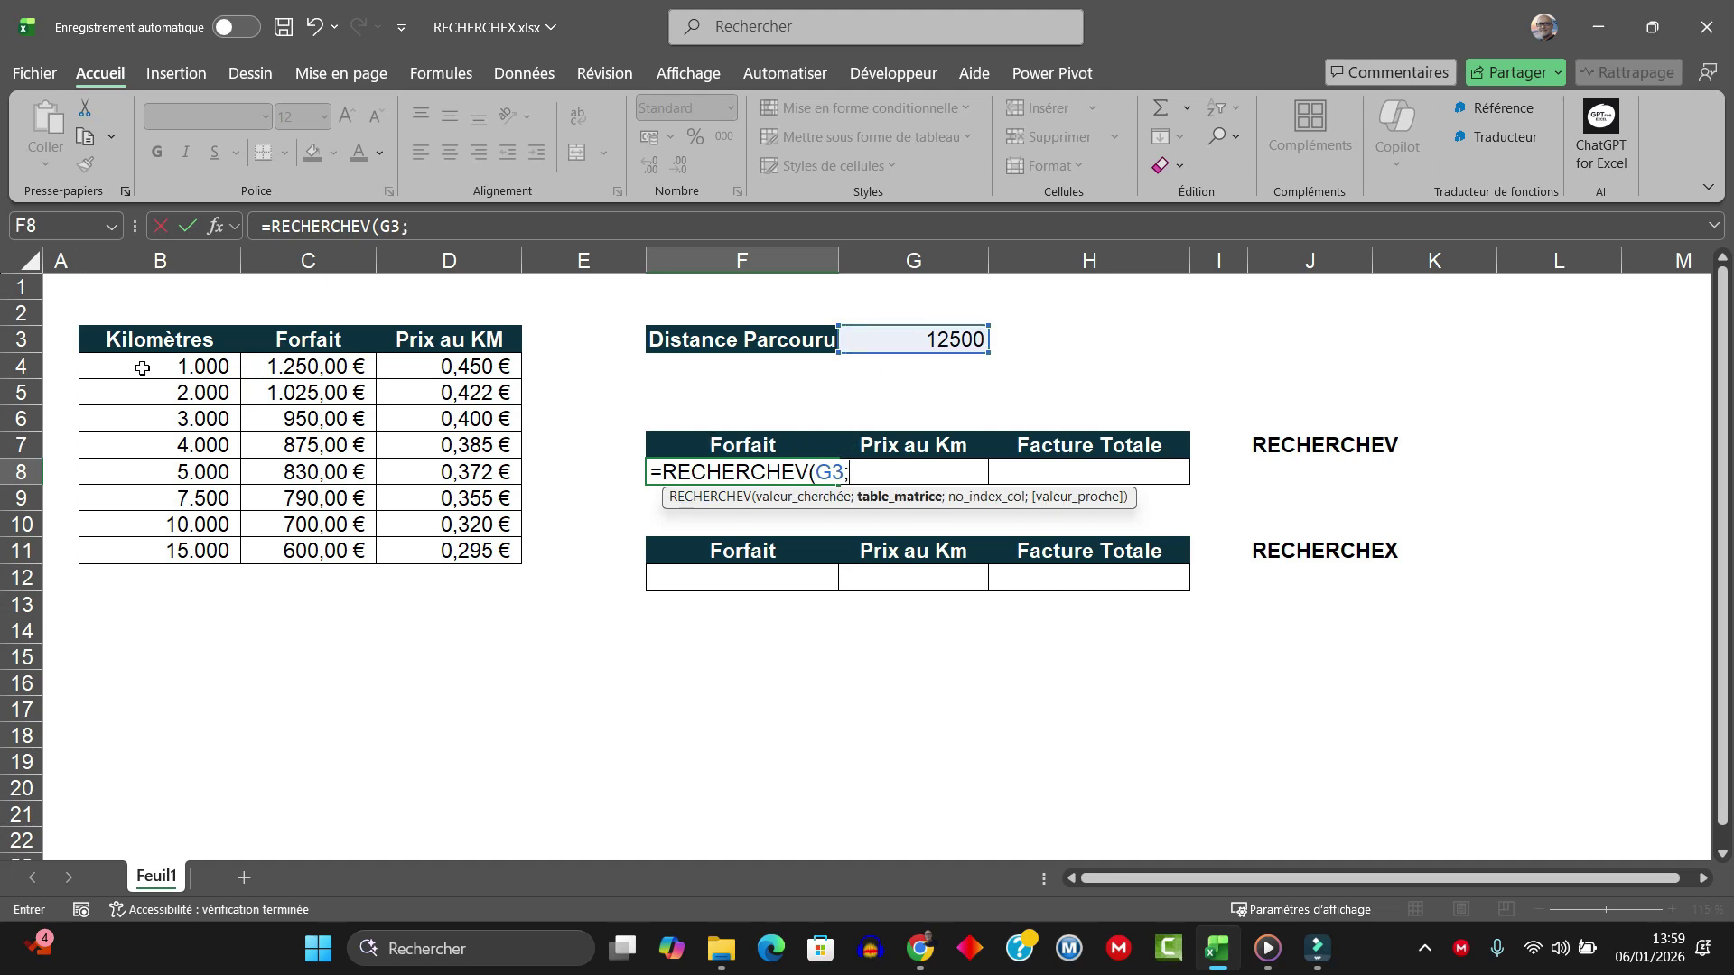
pyautogui.moveTo(142, 366)
pyautogui.mouseDown()
pyautogui.moveTo(309, 367)
pyautogui.moveTo(321, 556)
pyautogui.mouseUp()
pyautogui.write(';2')
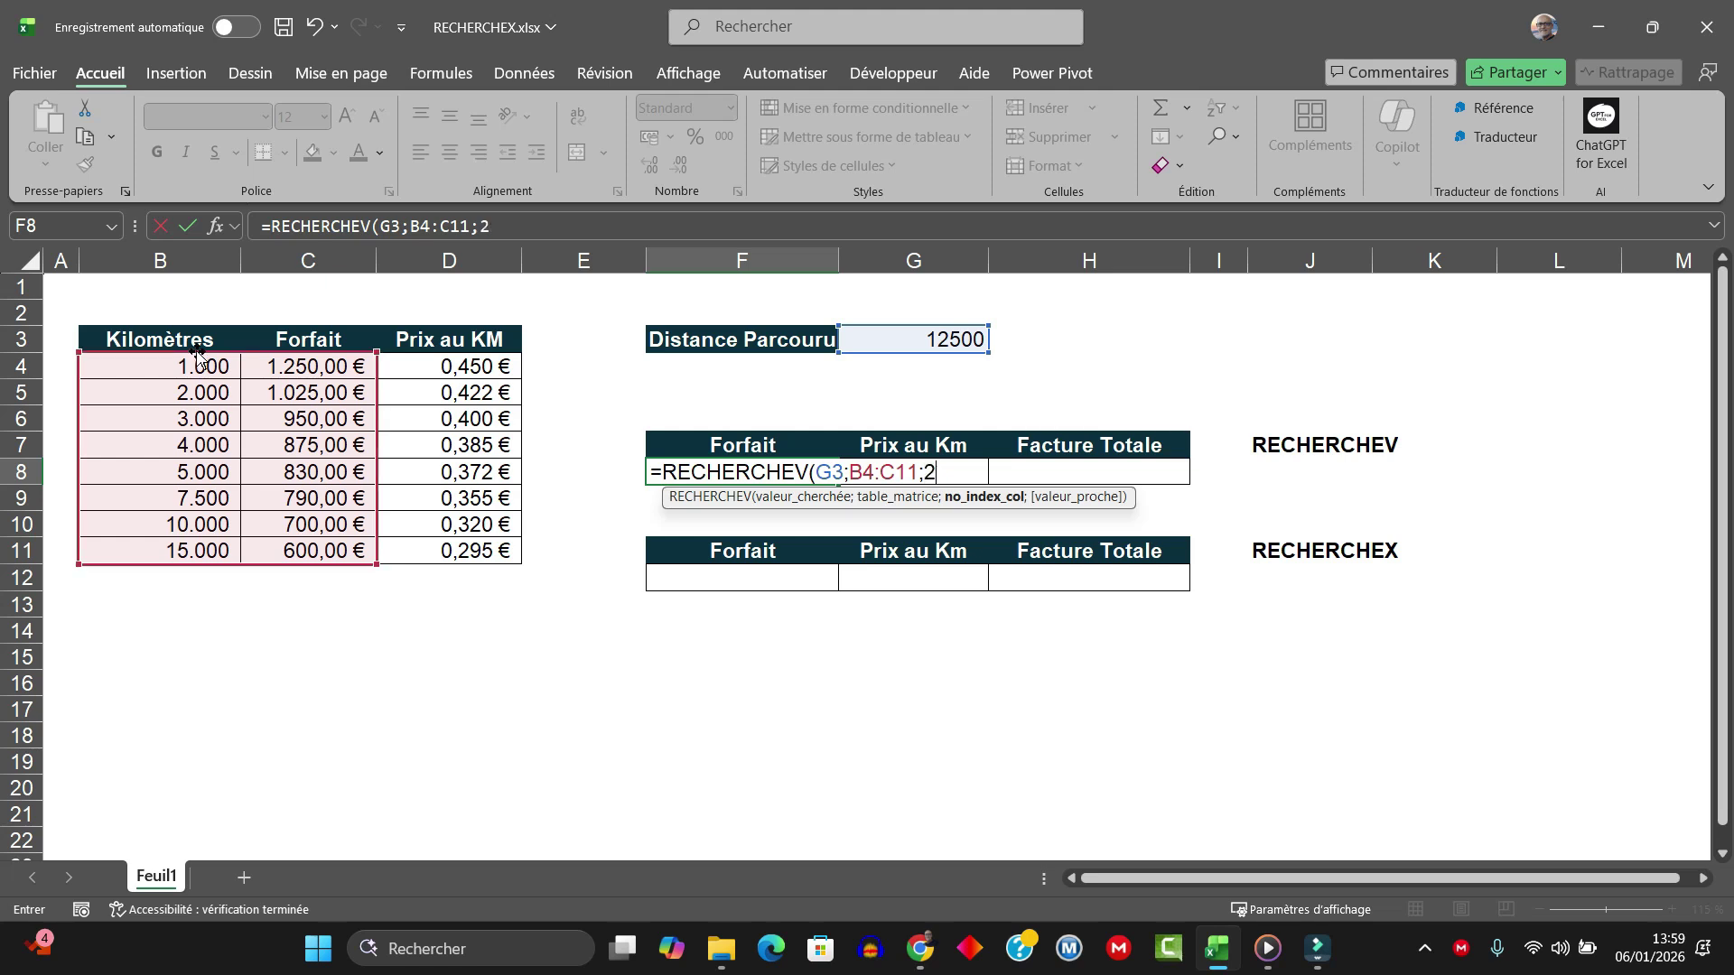
pyautogui.write(';')
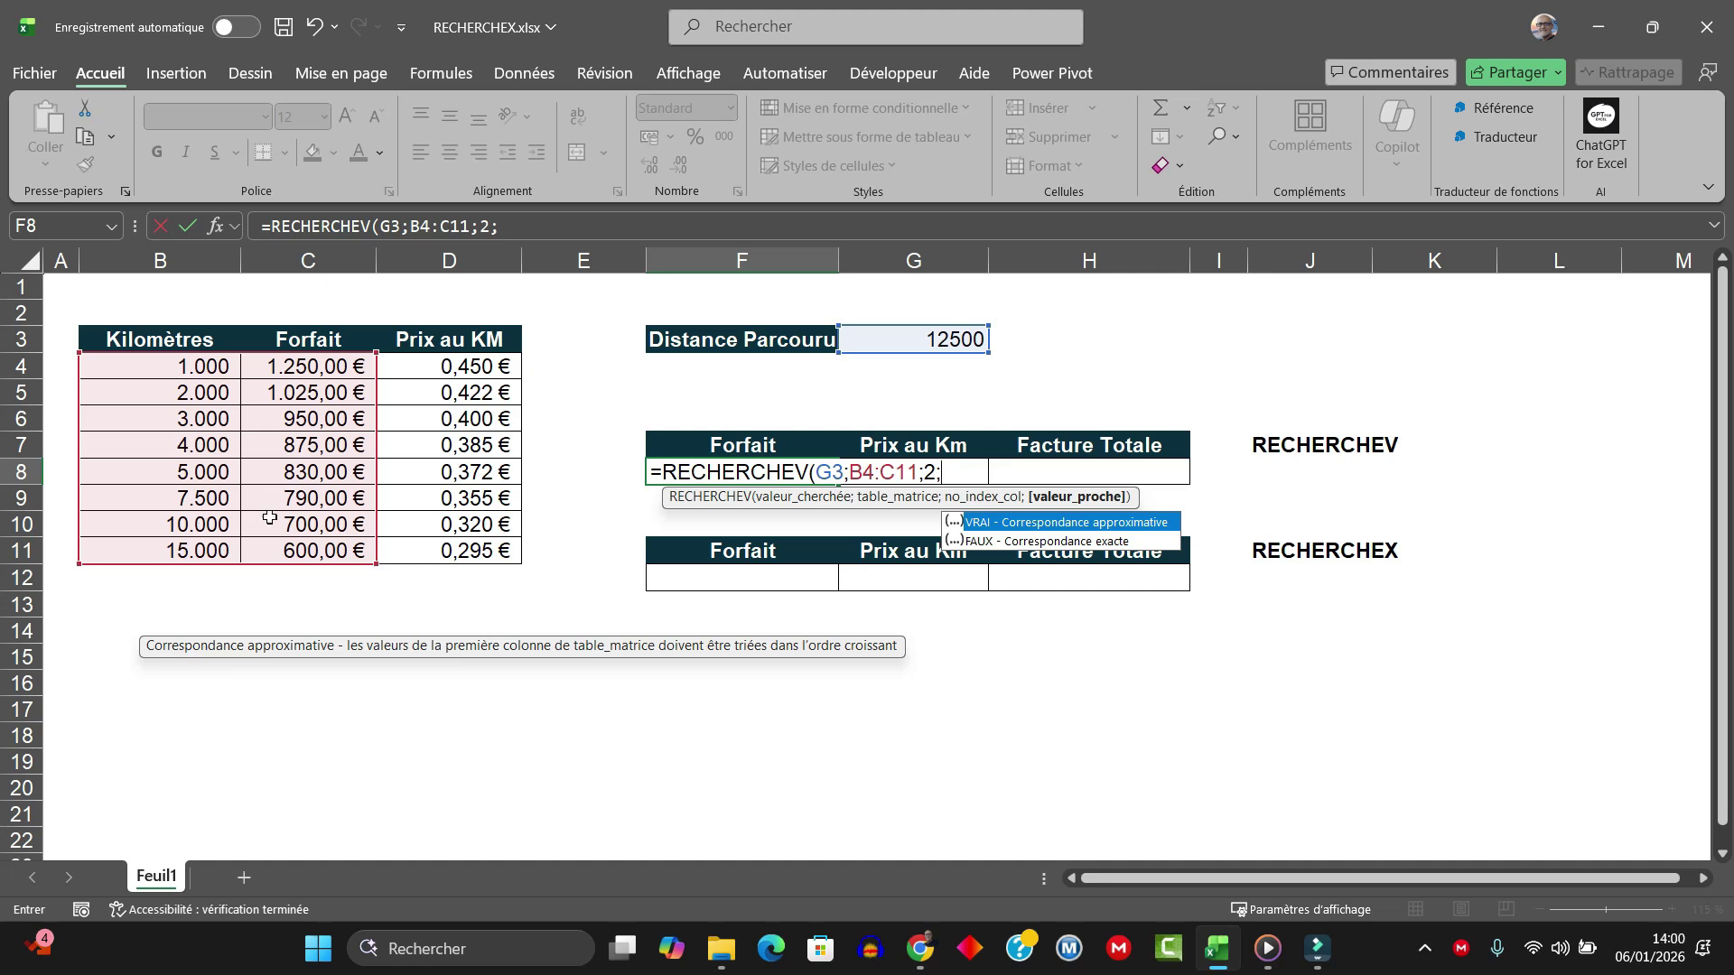
pyautogui.write('vrai')
pyautogui.write(')')
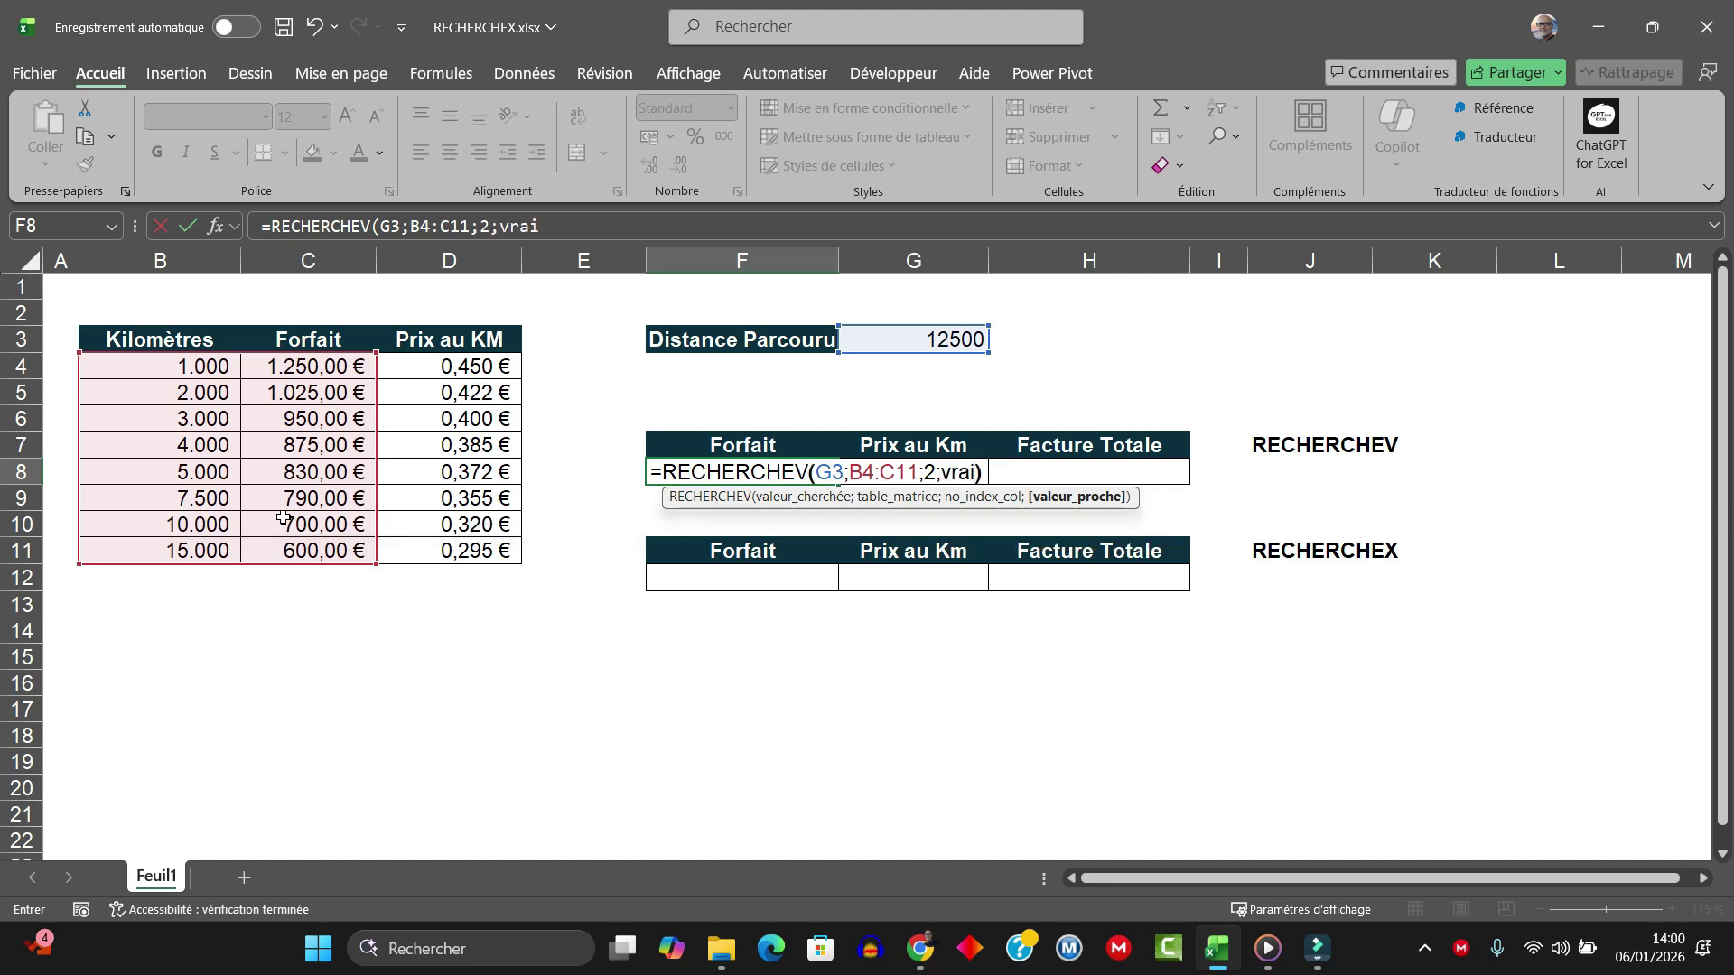
pyautogui.press('Return')
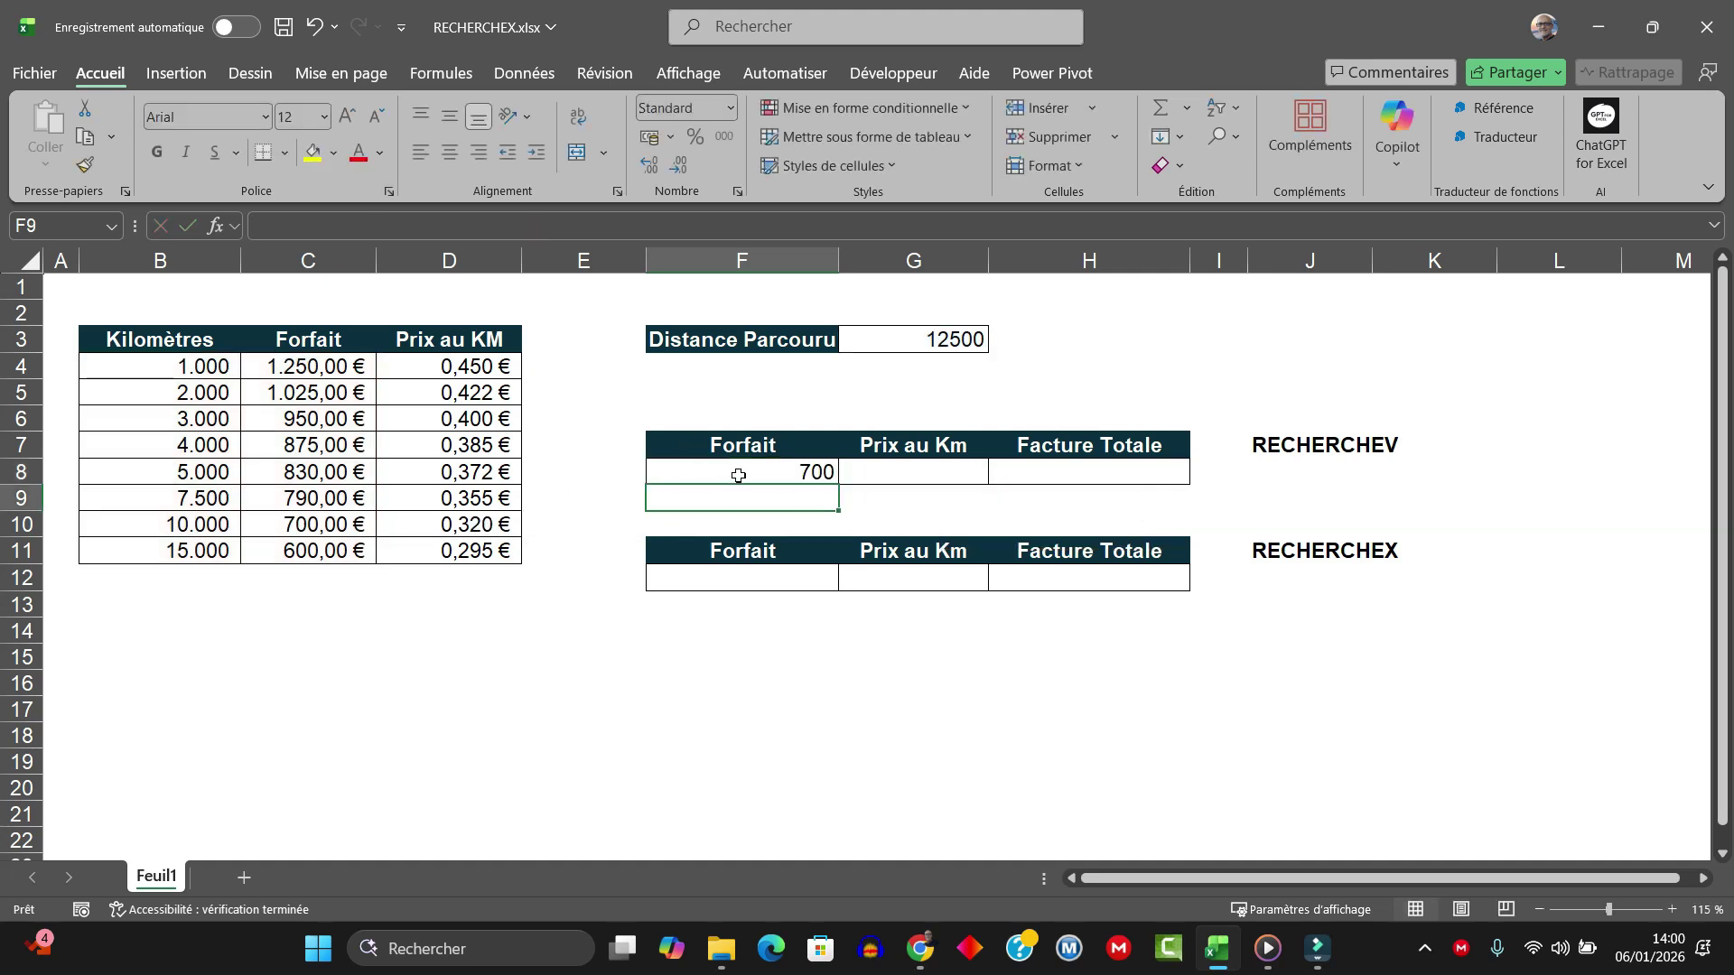
pyautogui.click(741, 476)
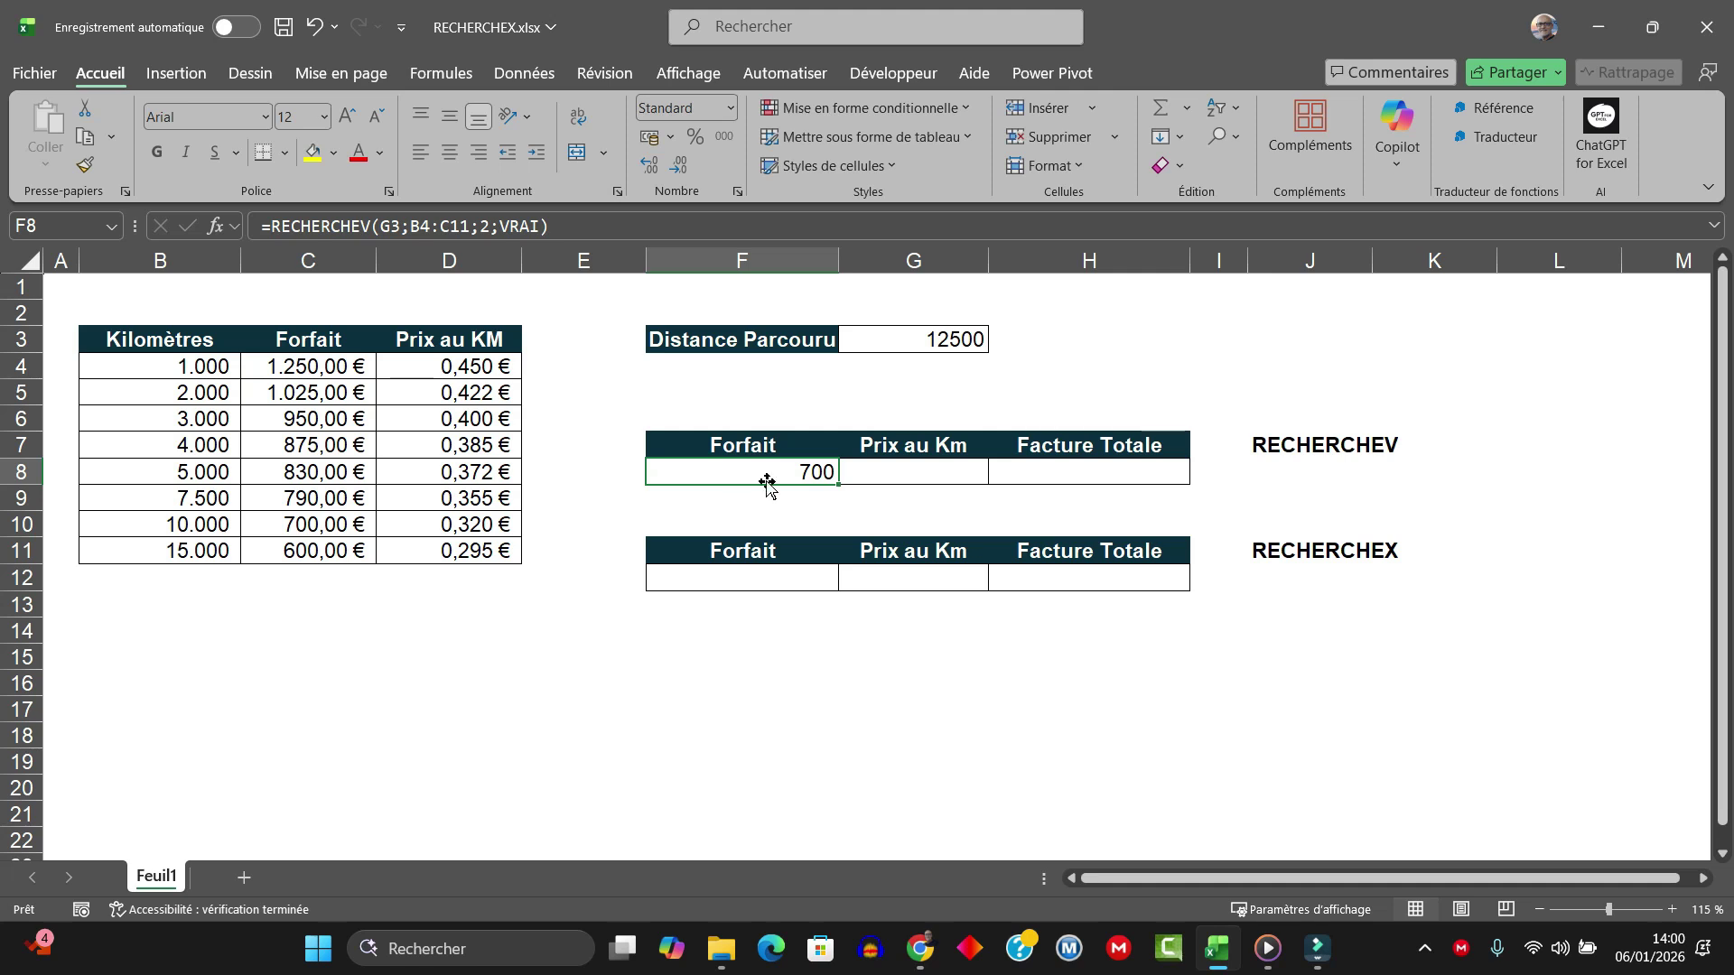
# Step: Enter =RECHERCHEV(G3;B4:D11;3;VRAI) in G8, returning 0,32 per km
pyautogui.click(908, 476)
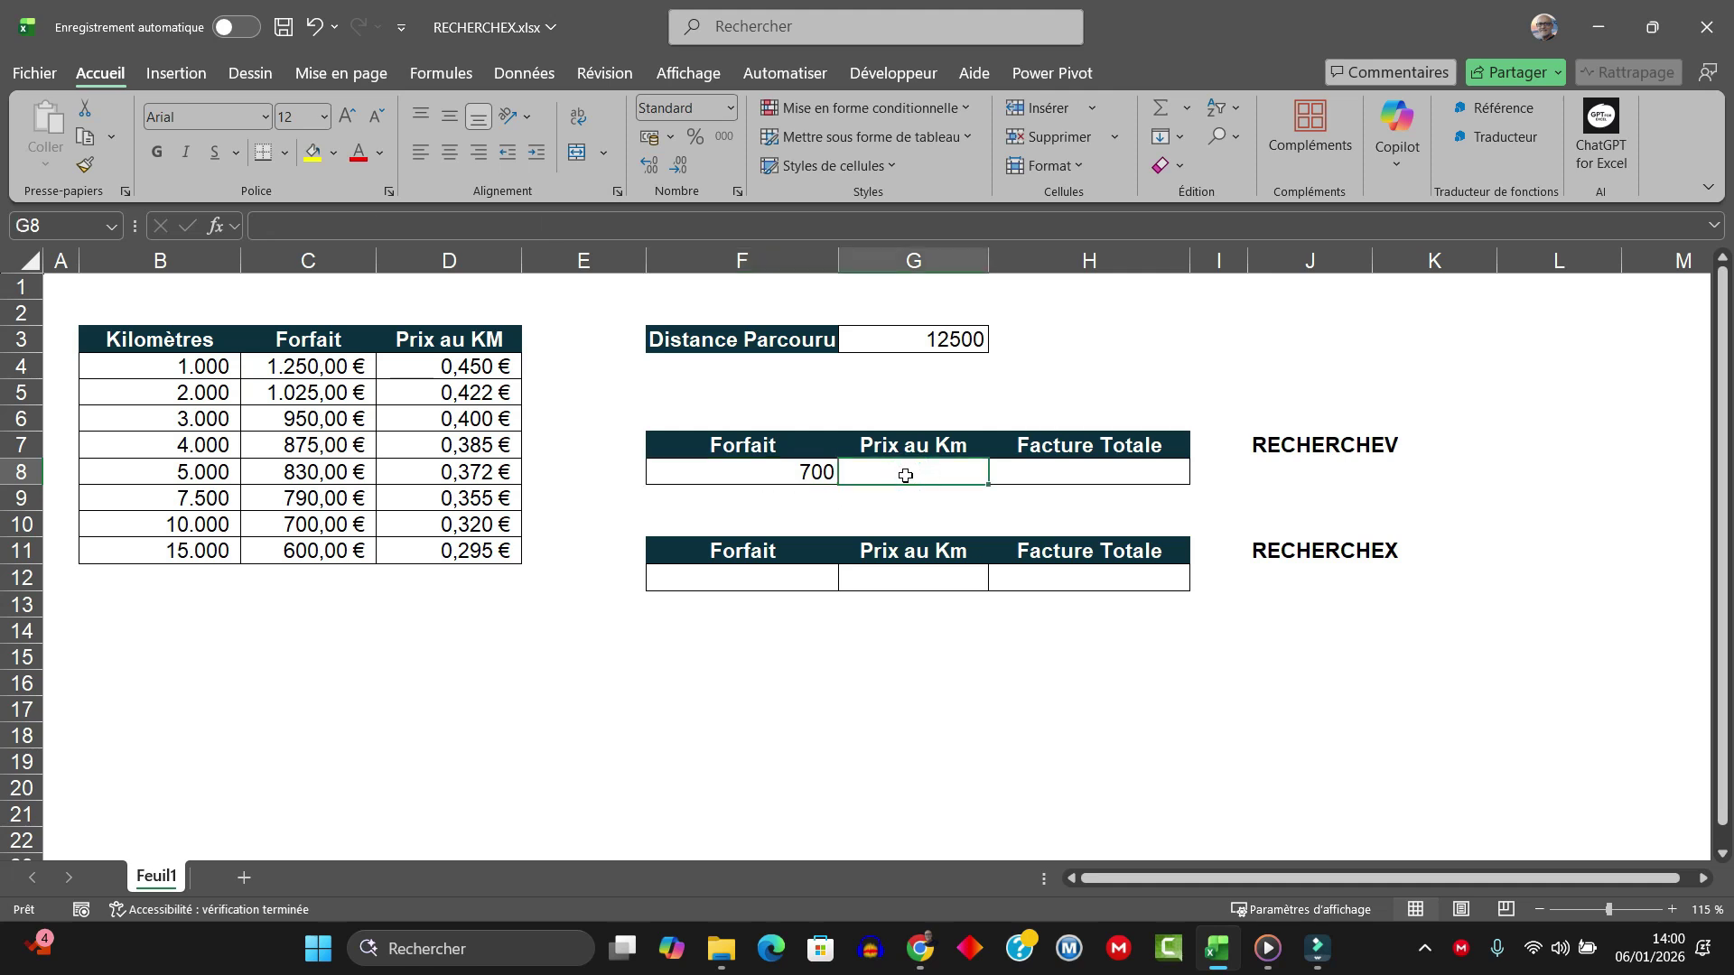
pyautogui.write('=')
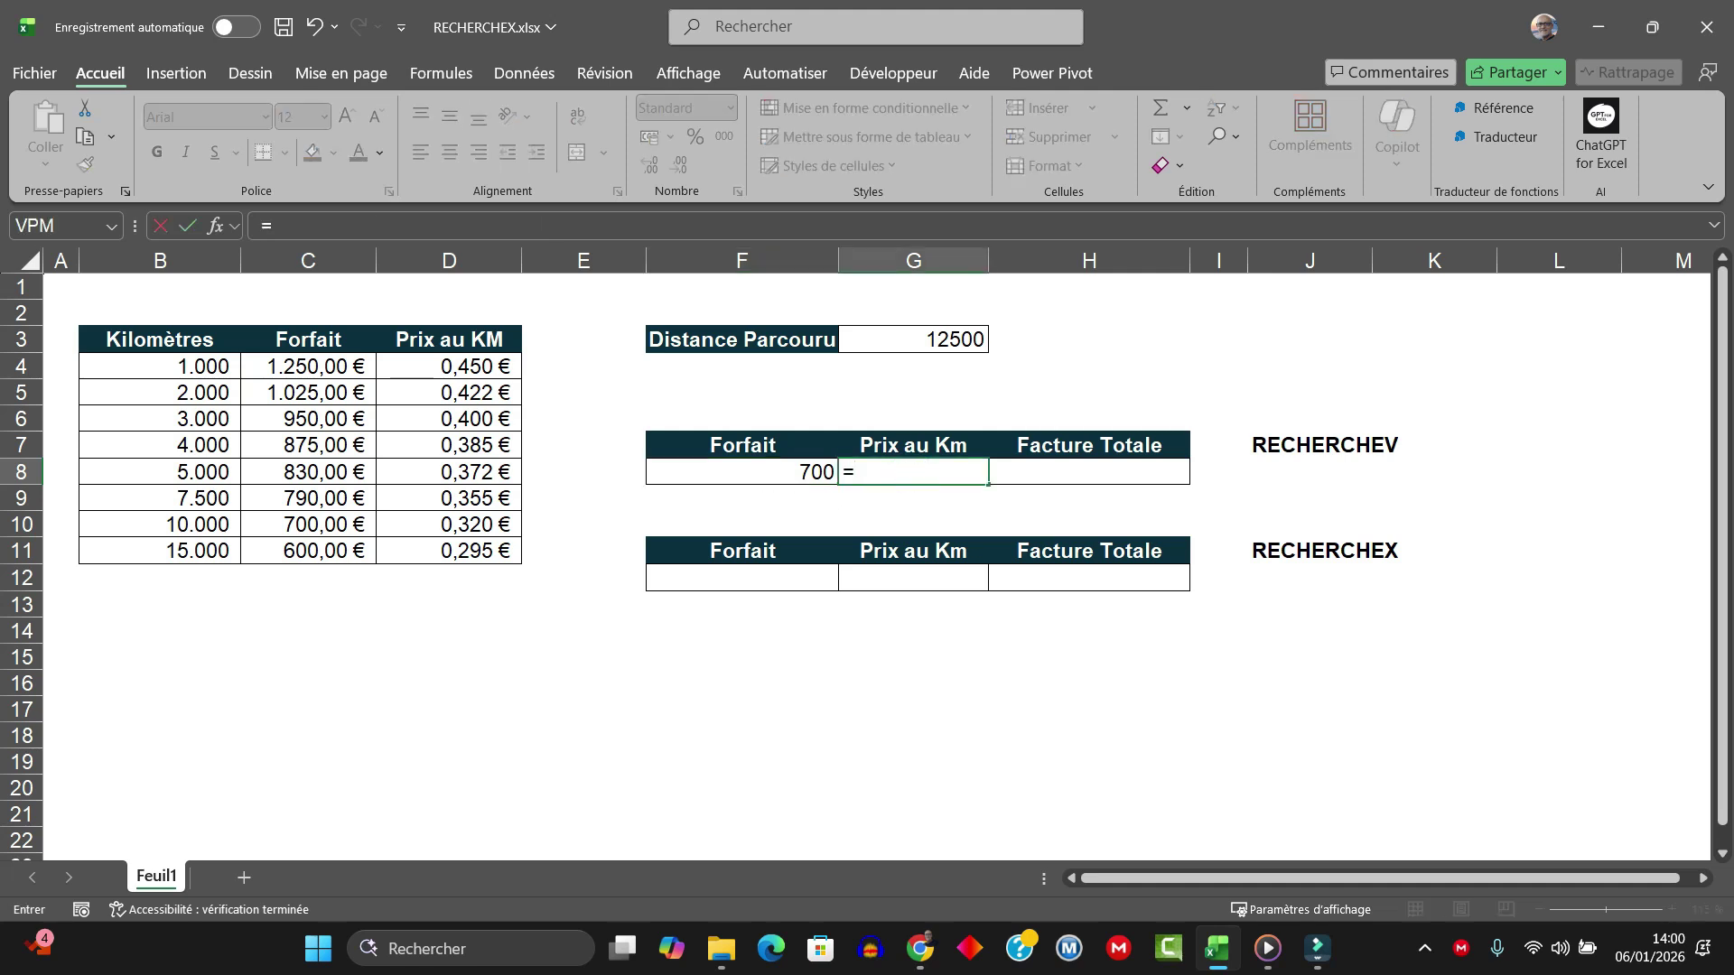
pyautogui.write('recherceh')
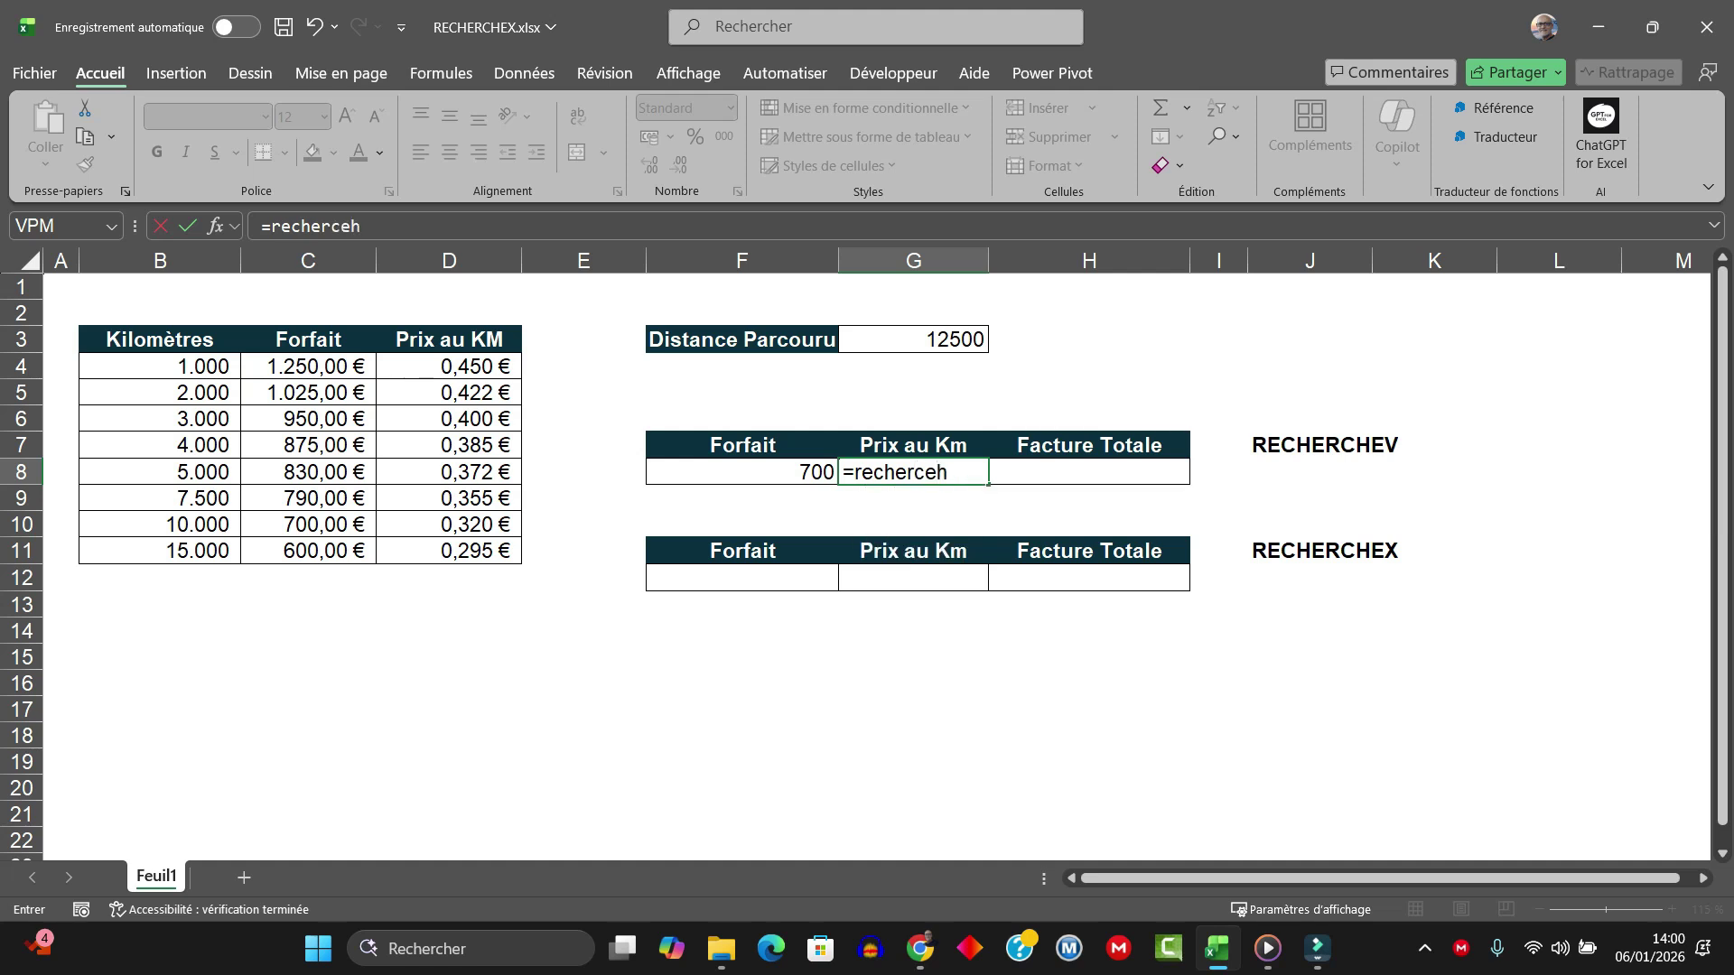
pyautogui.press('BackSpace')
pyautogui.press('BackSpace')
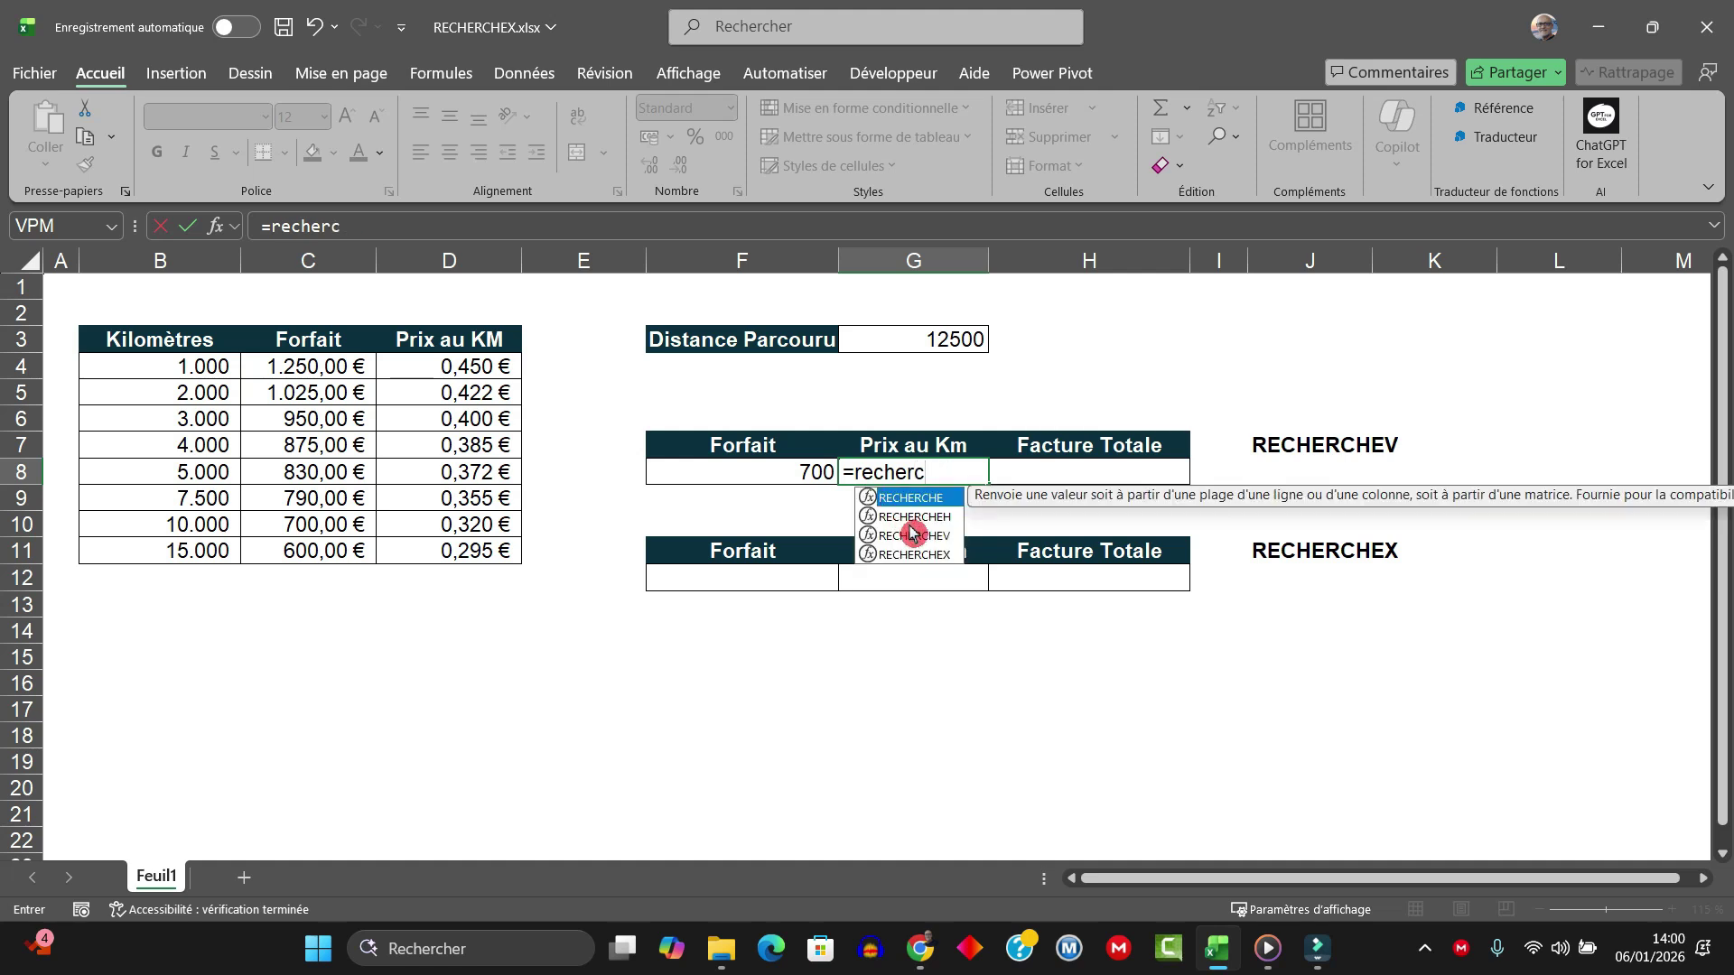
pyautogui.doubleClick(914, 535)
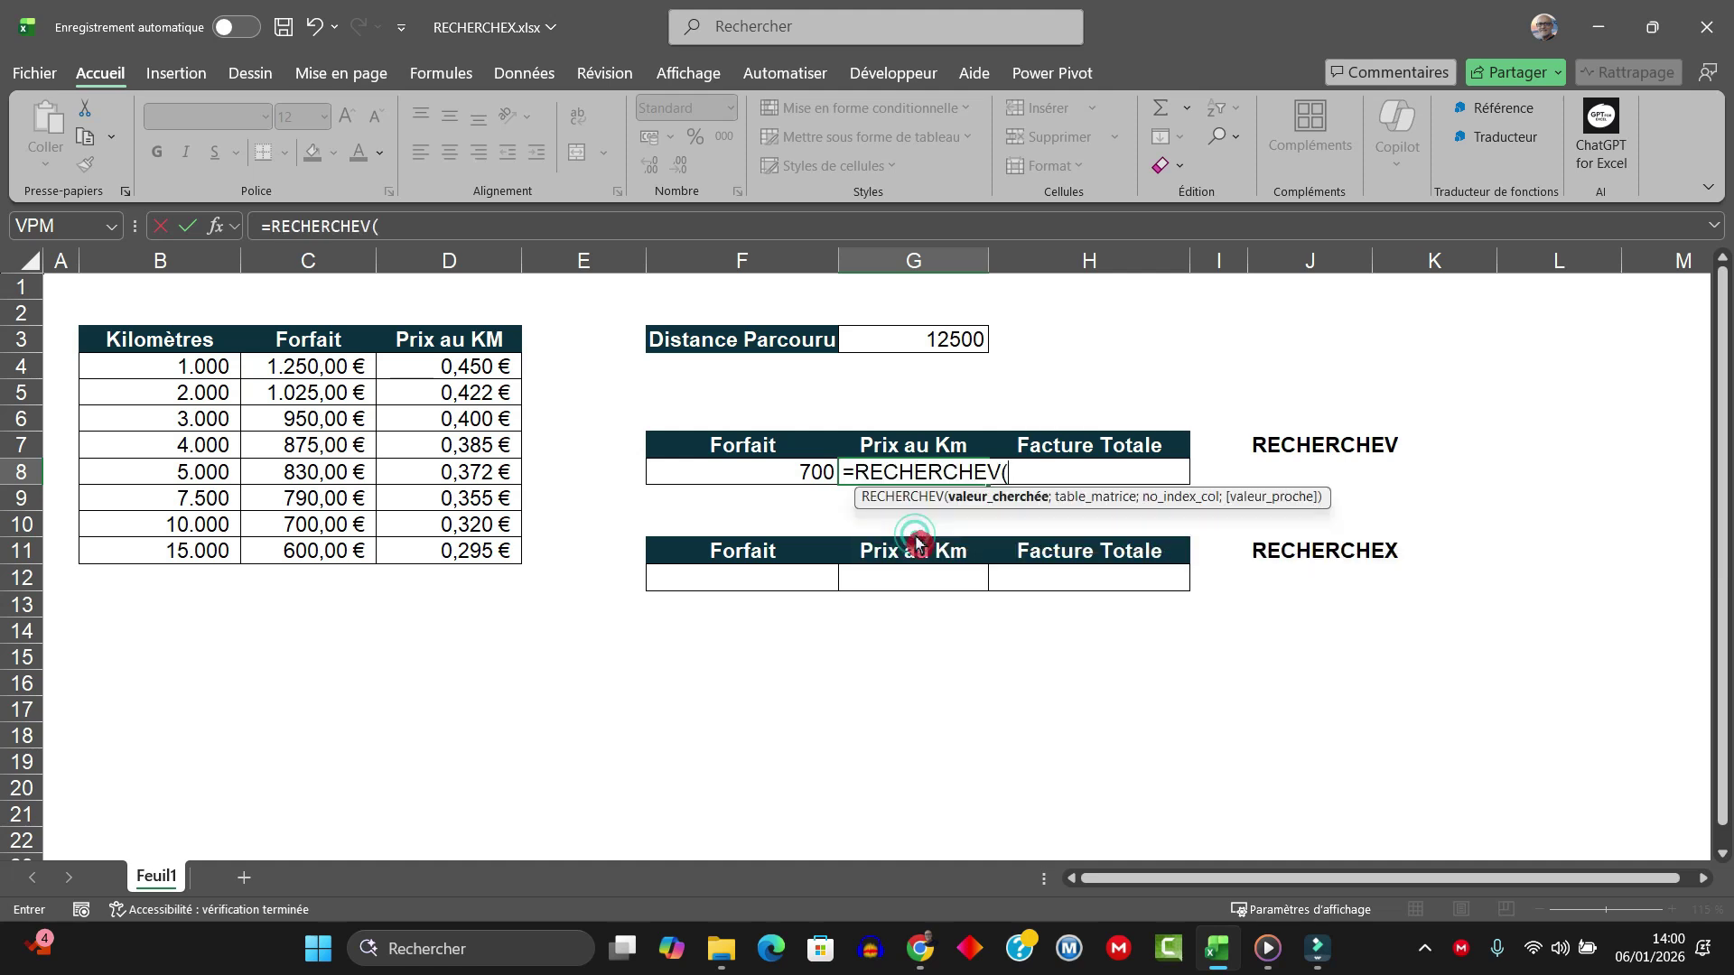
pyautogui.click(933, 345)
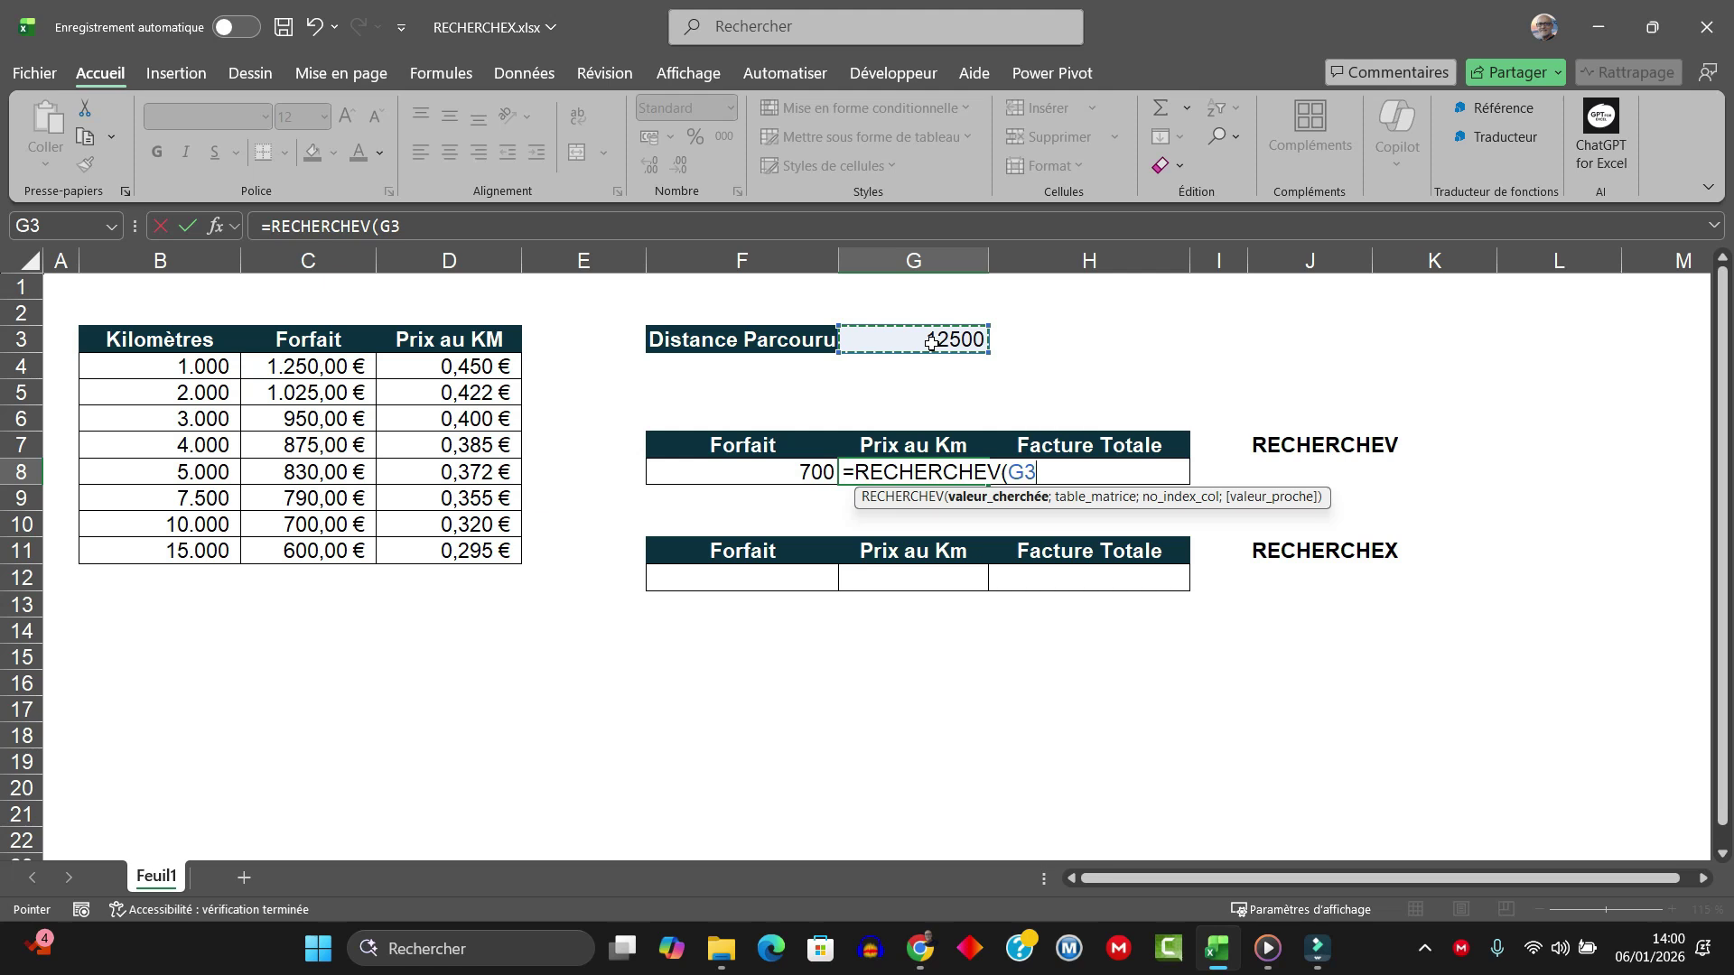
pyautogui.write(';')
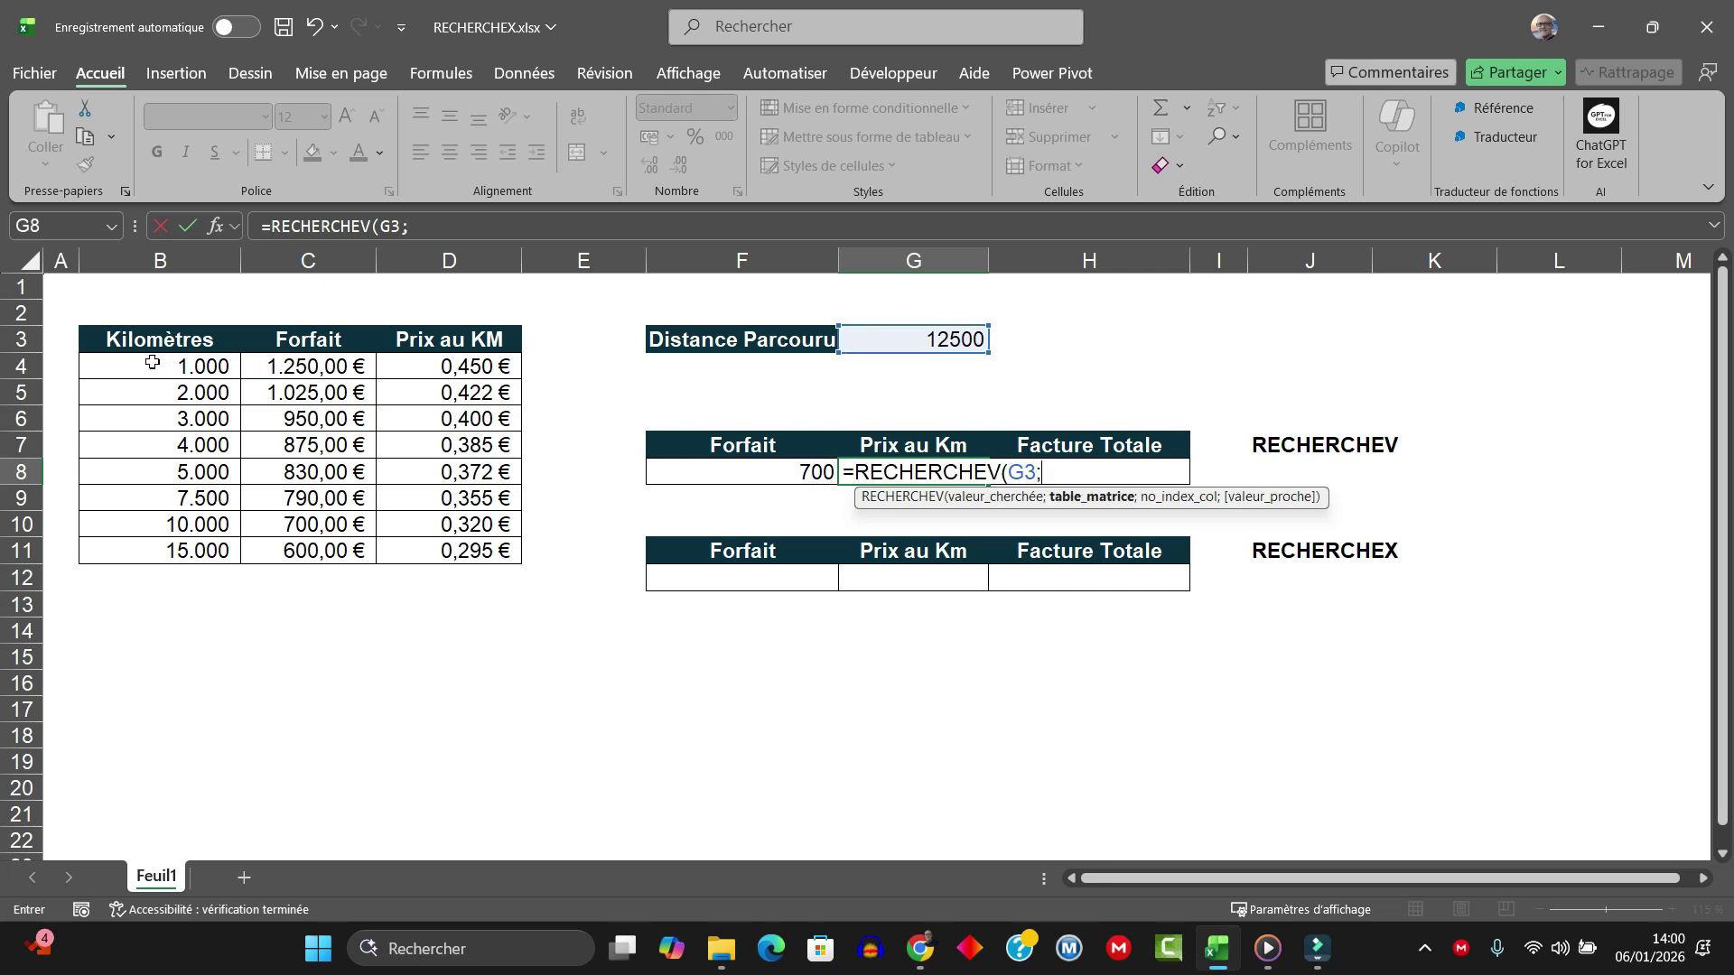
pyautogui.moveTo(152, 362); pyautogui.dragTo(416, 550)
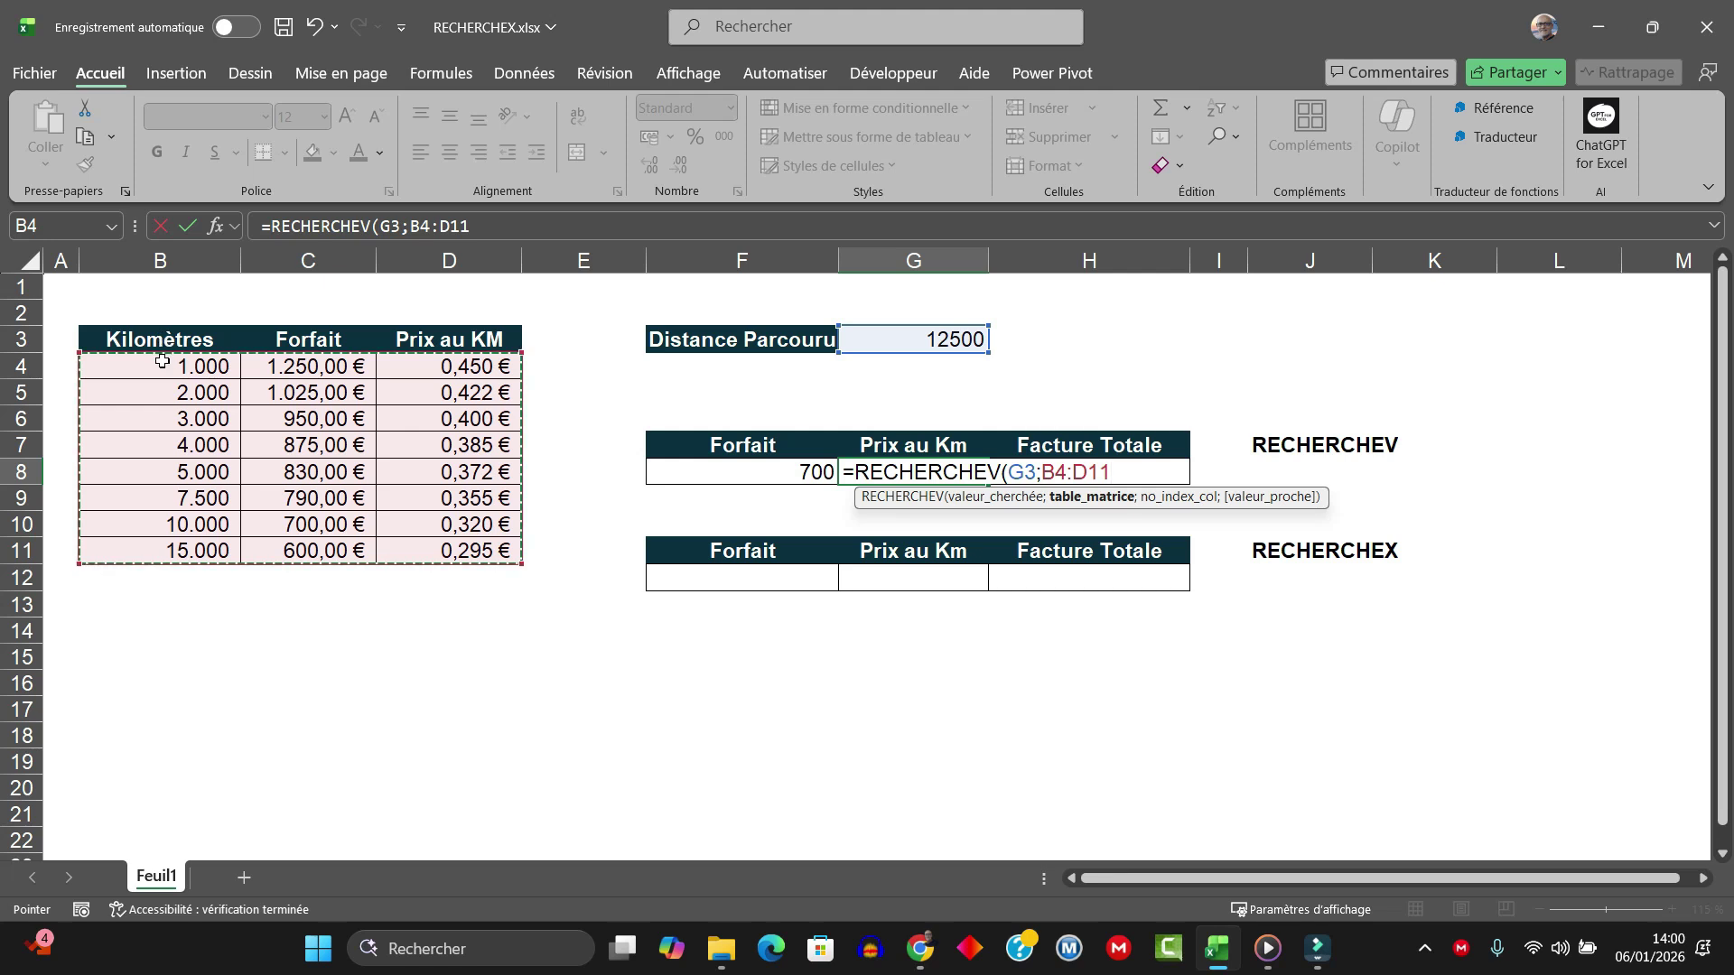
pyautogui.write(';')
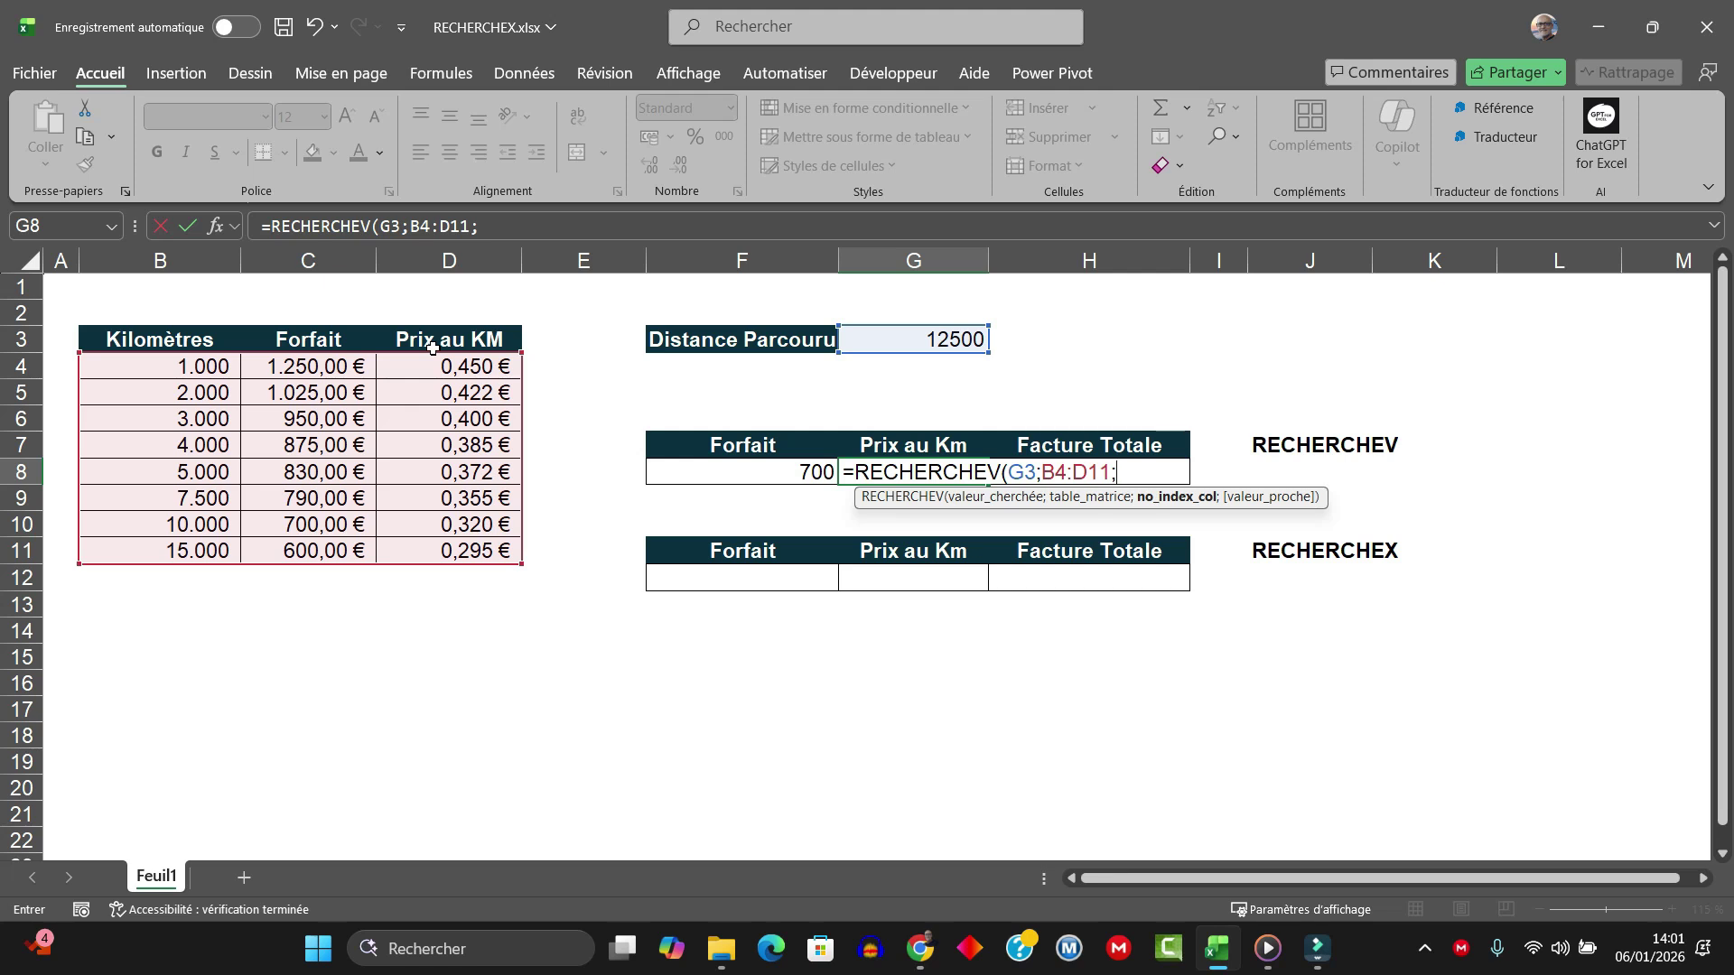
pyautogui.write('3;')
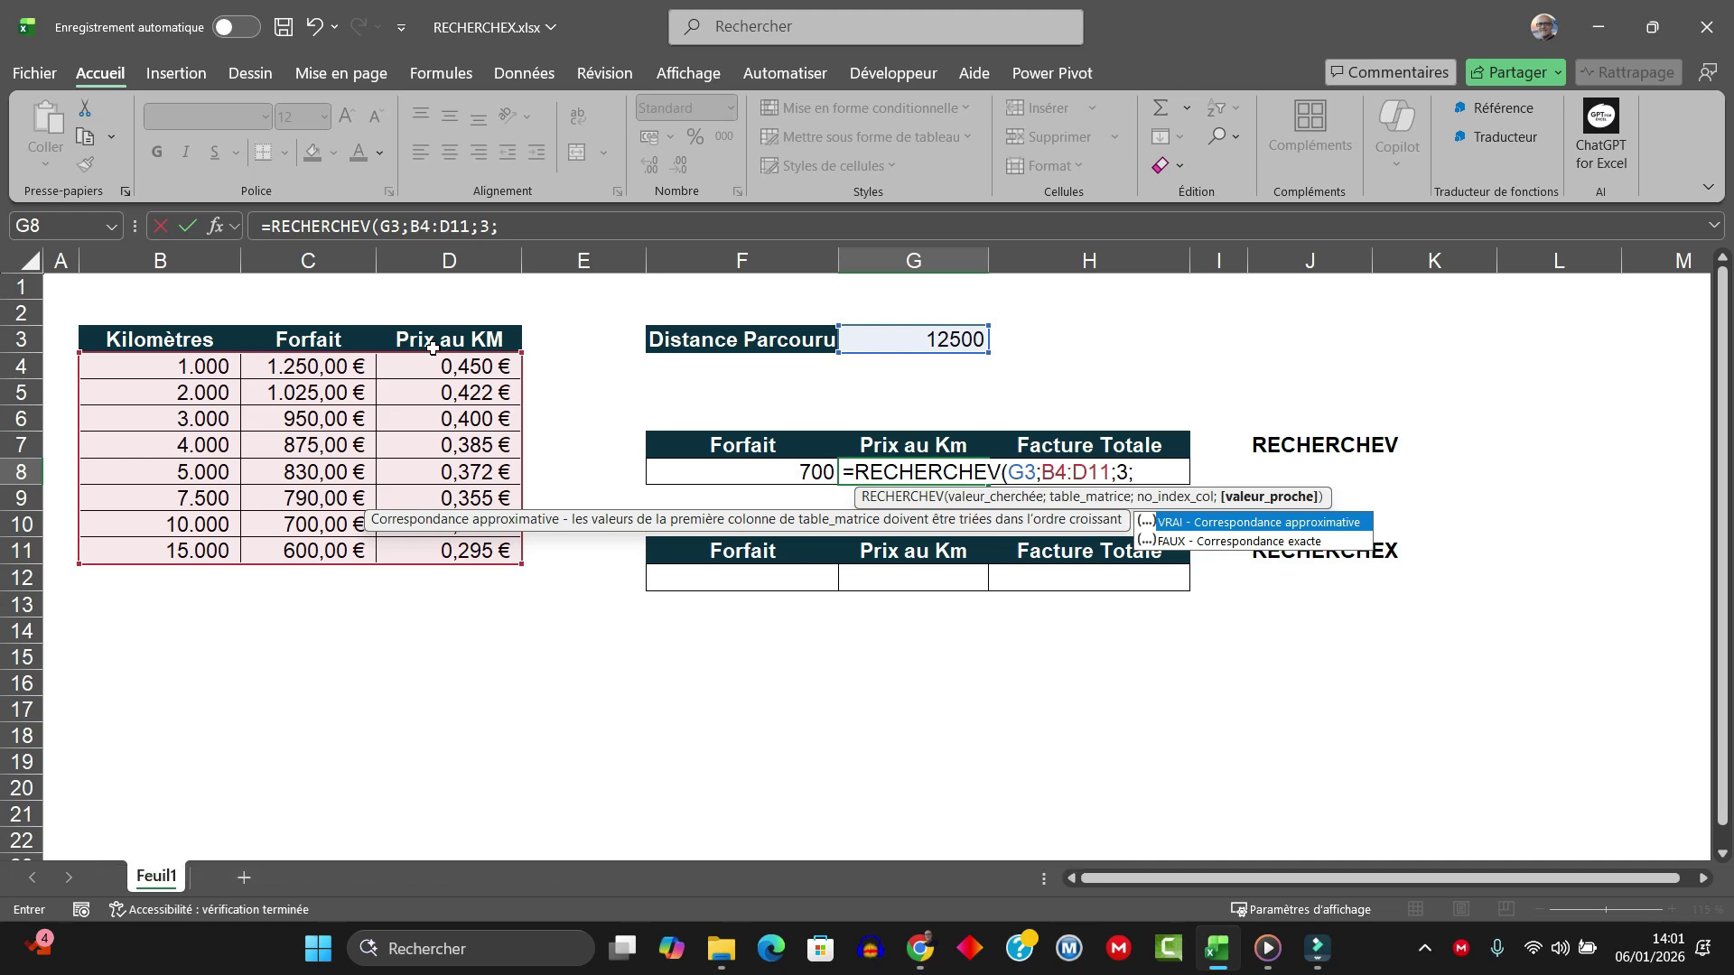
pyautogui.write('vrai')
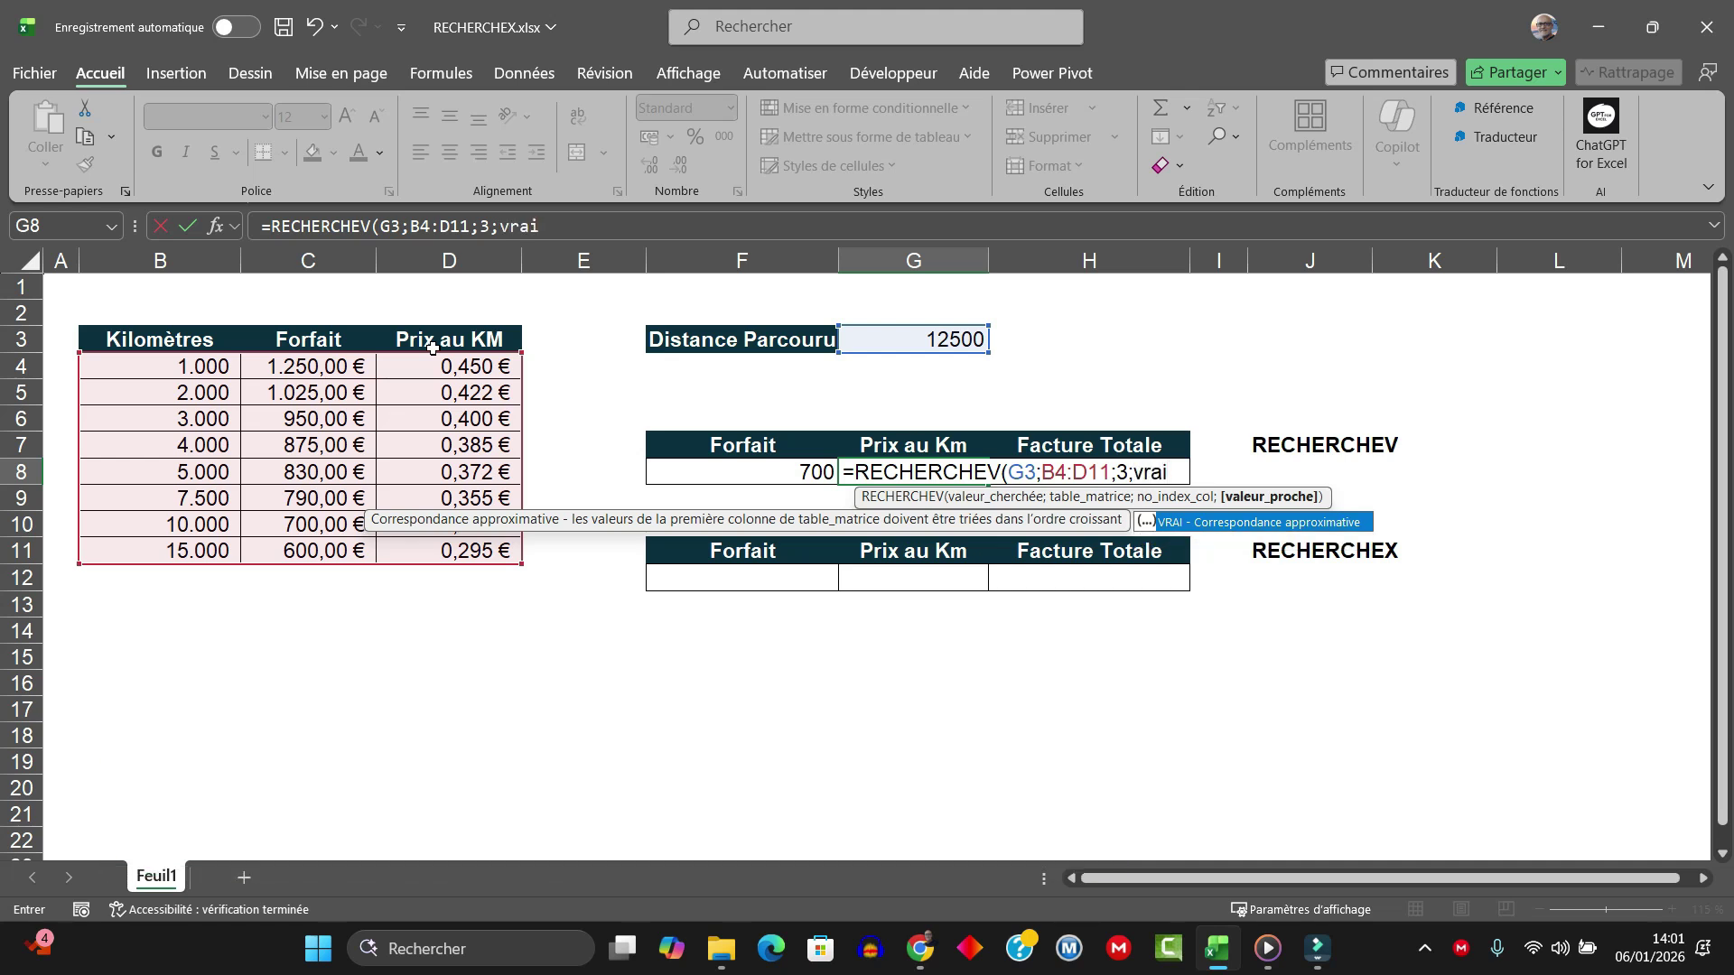
pyautogui.write(')')
pyautogui.press('Return')
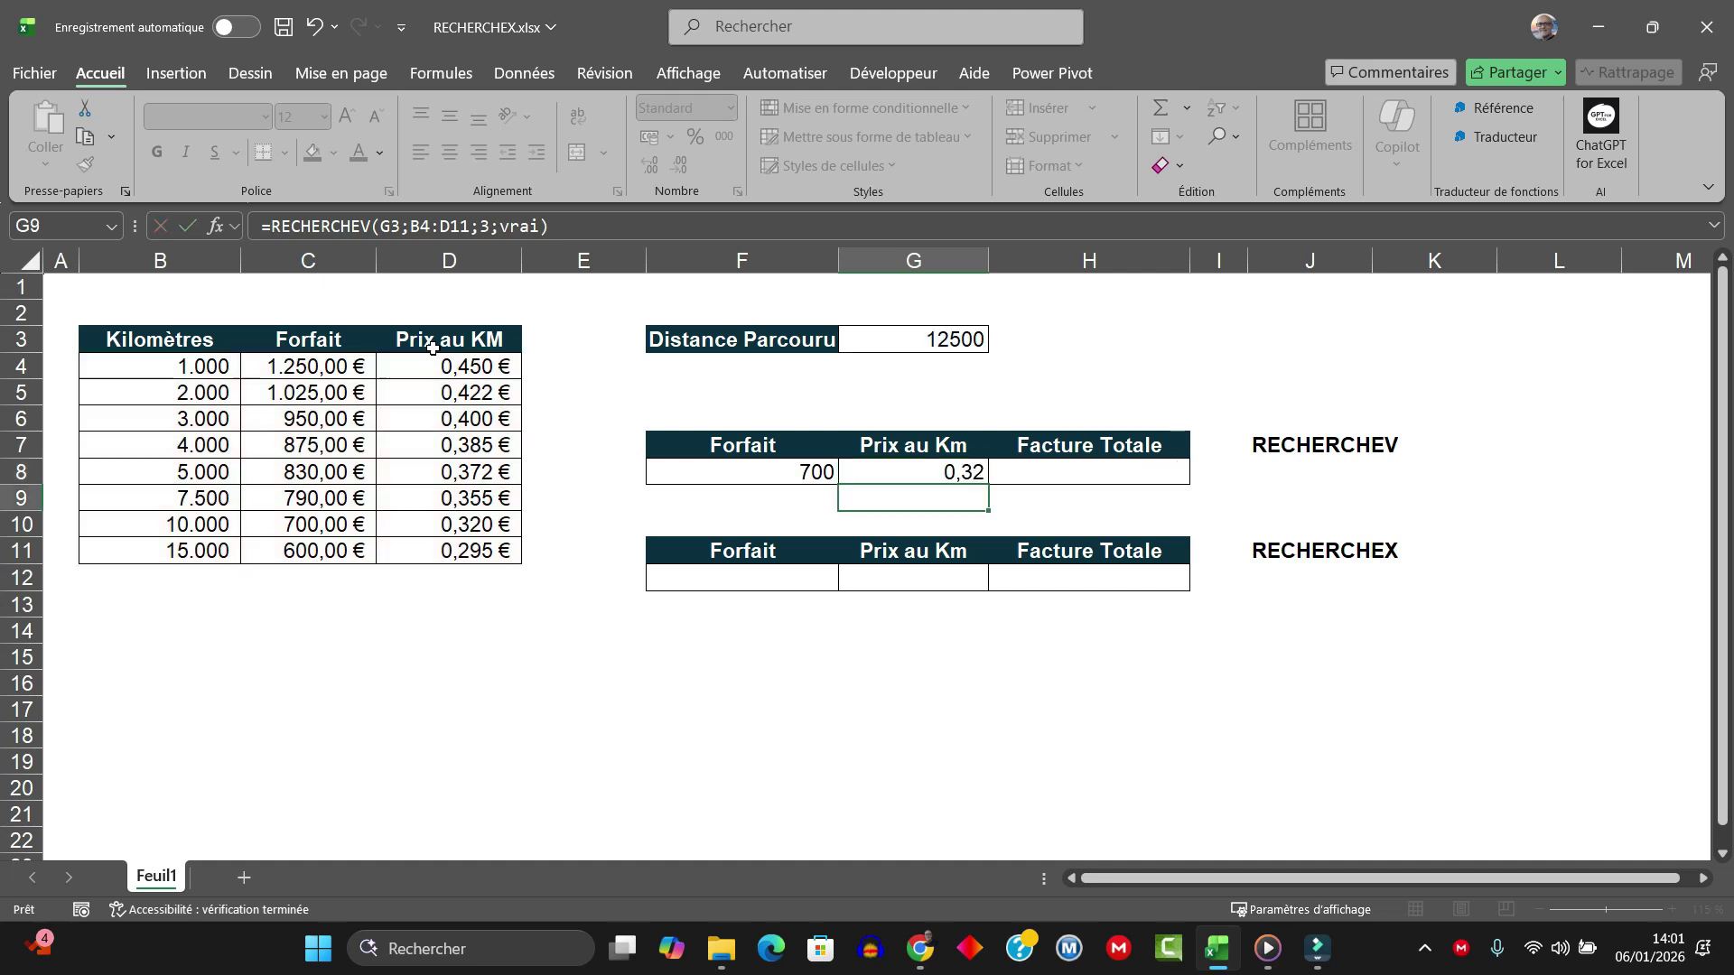
# Step: Check G8 against the 10.000 km rate row and its 0,320 price
pyautogui.press('Up')
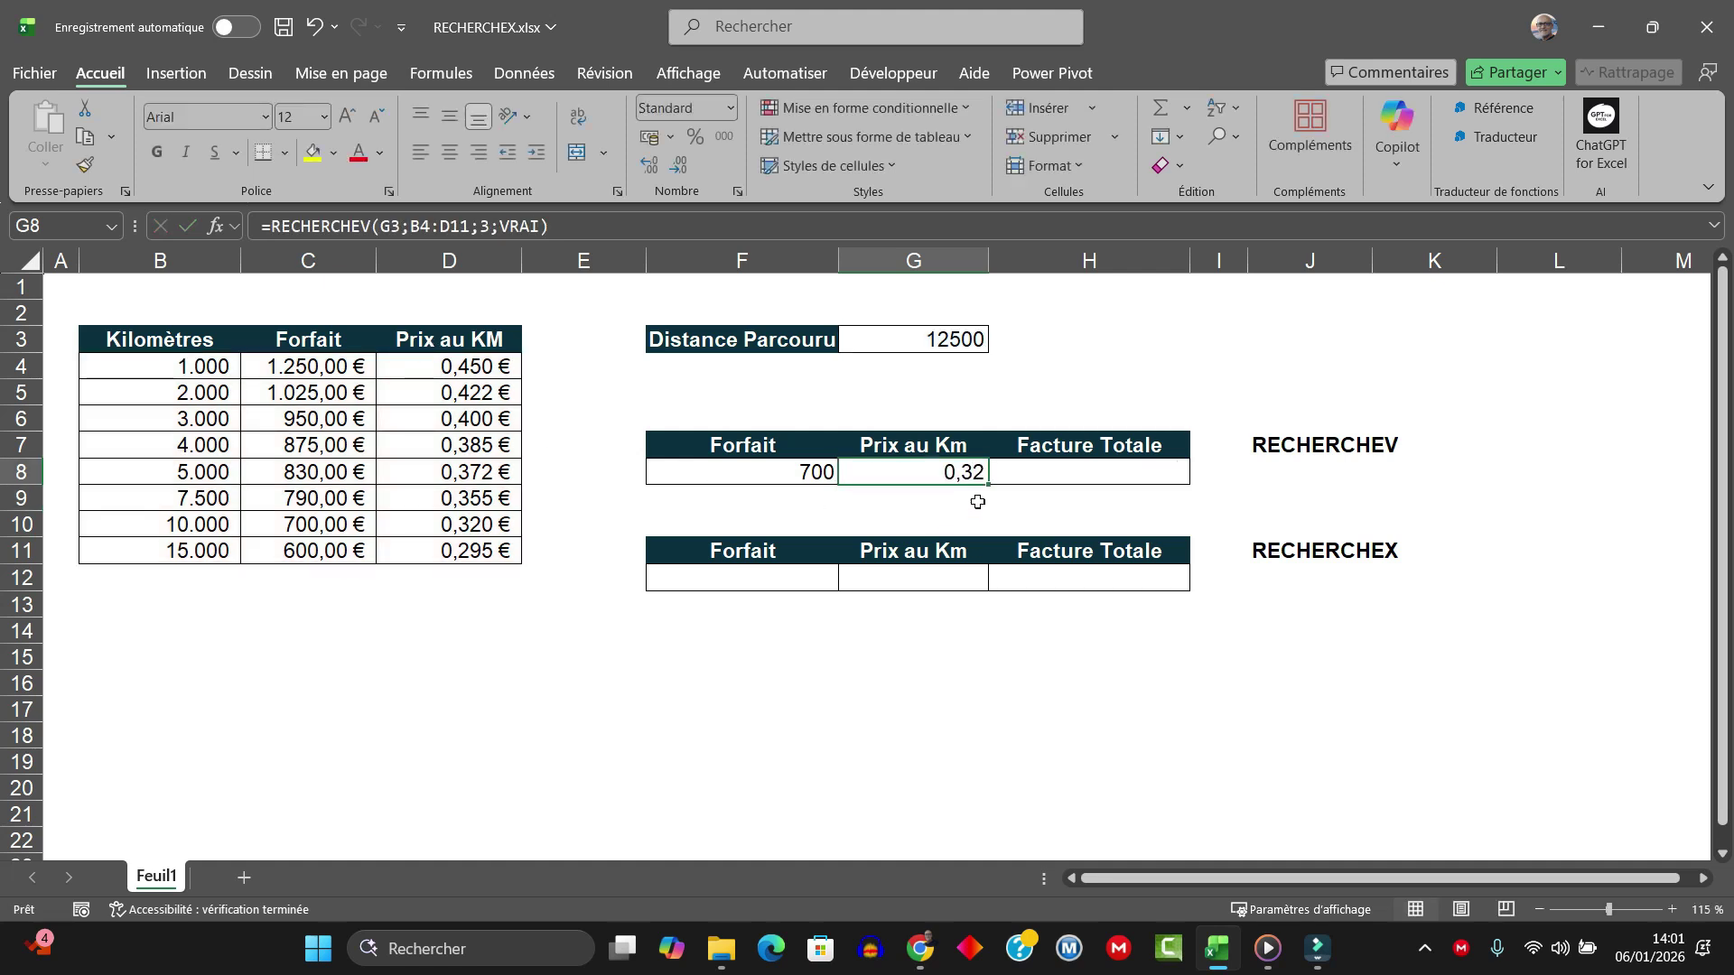
pyautogui.click(180, 523)
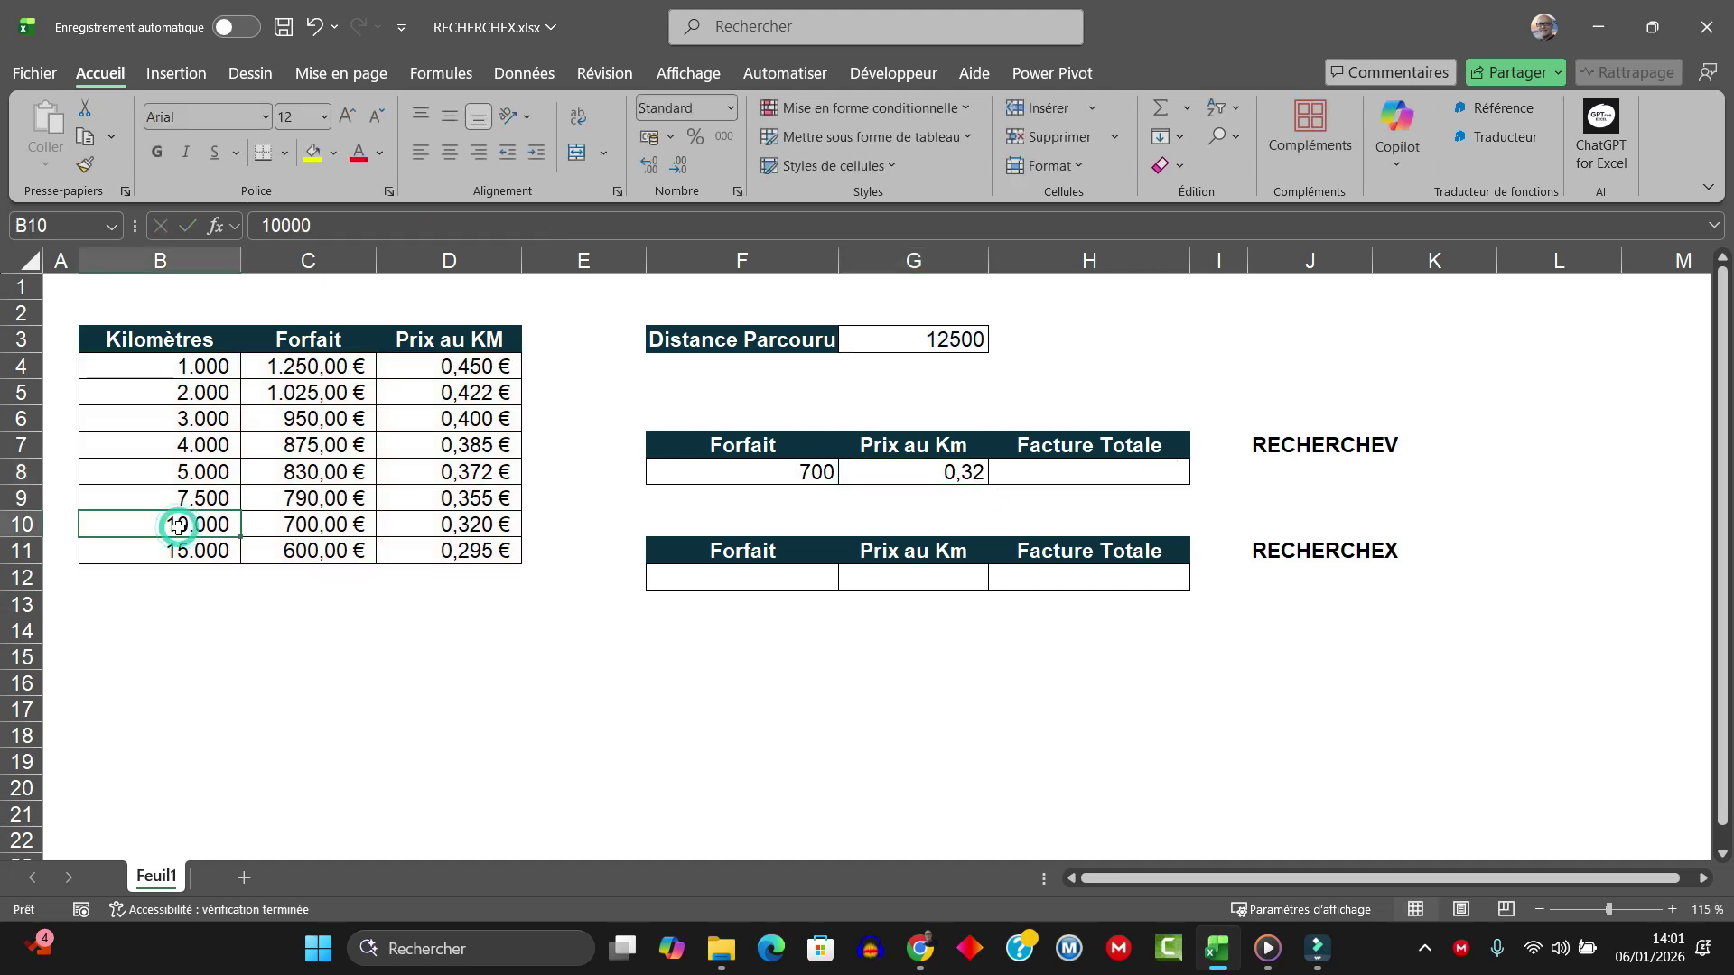
pyautogui.moveTo(180, 524); pyautogui.dragTo(464, 522)
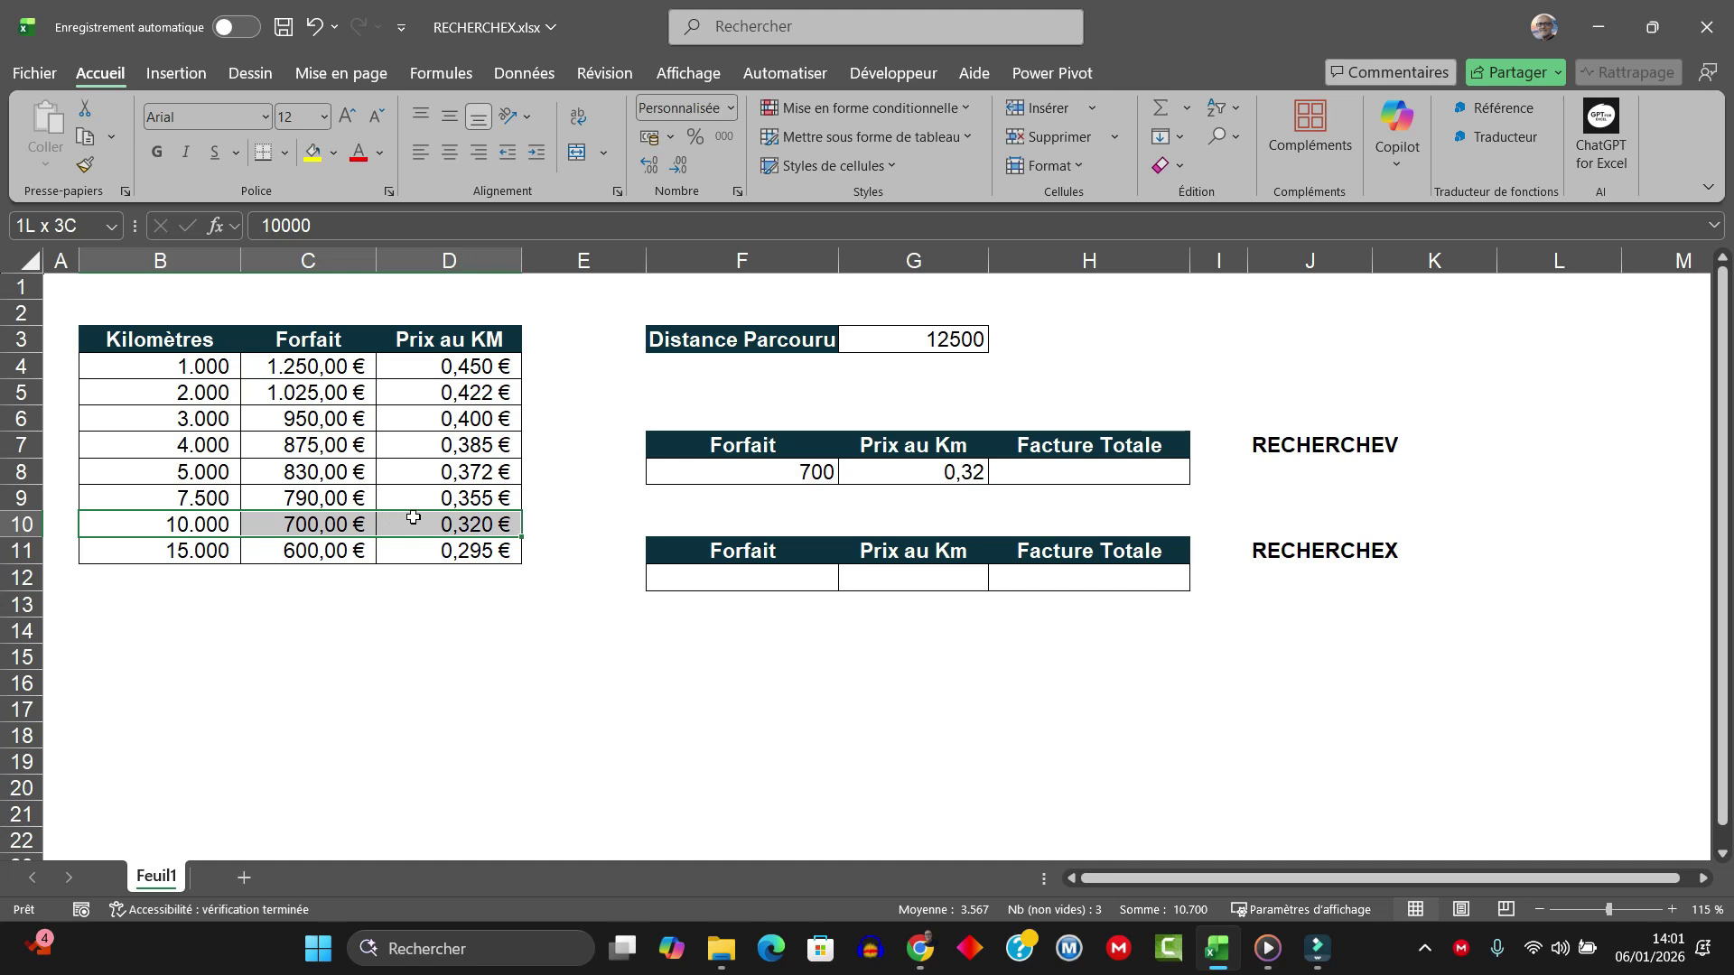
pyautogui.click(464, 522)
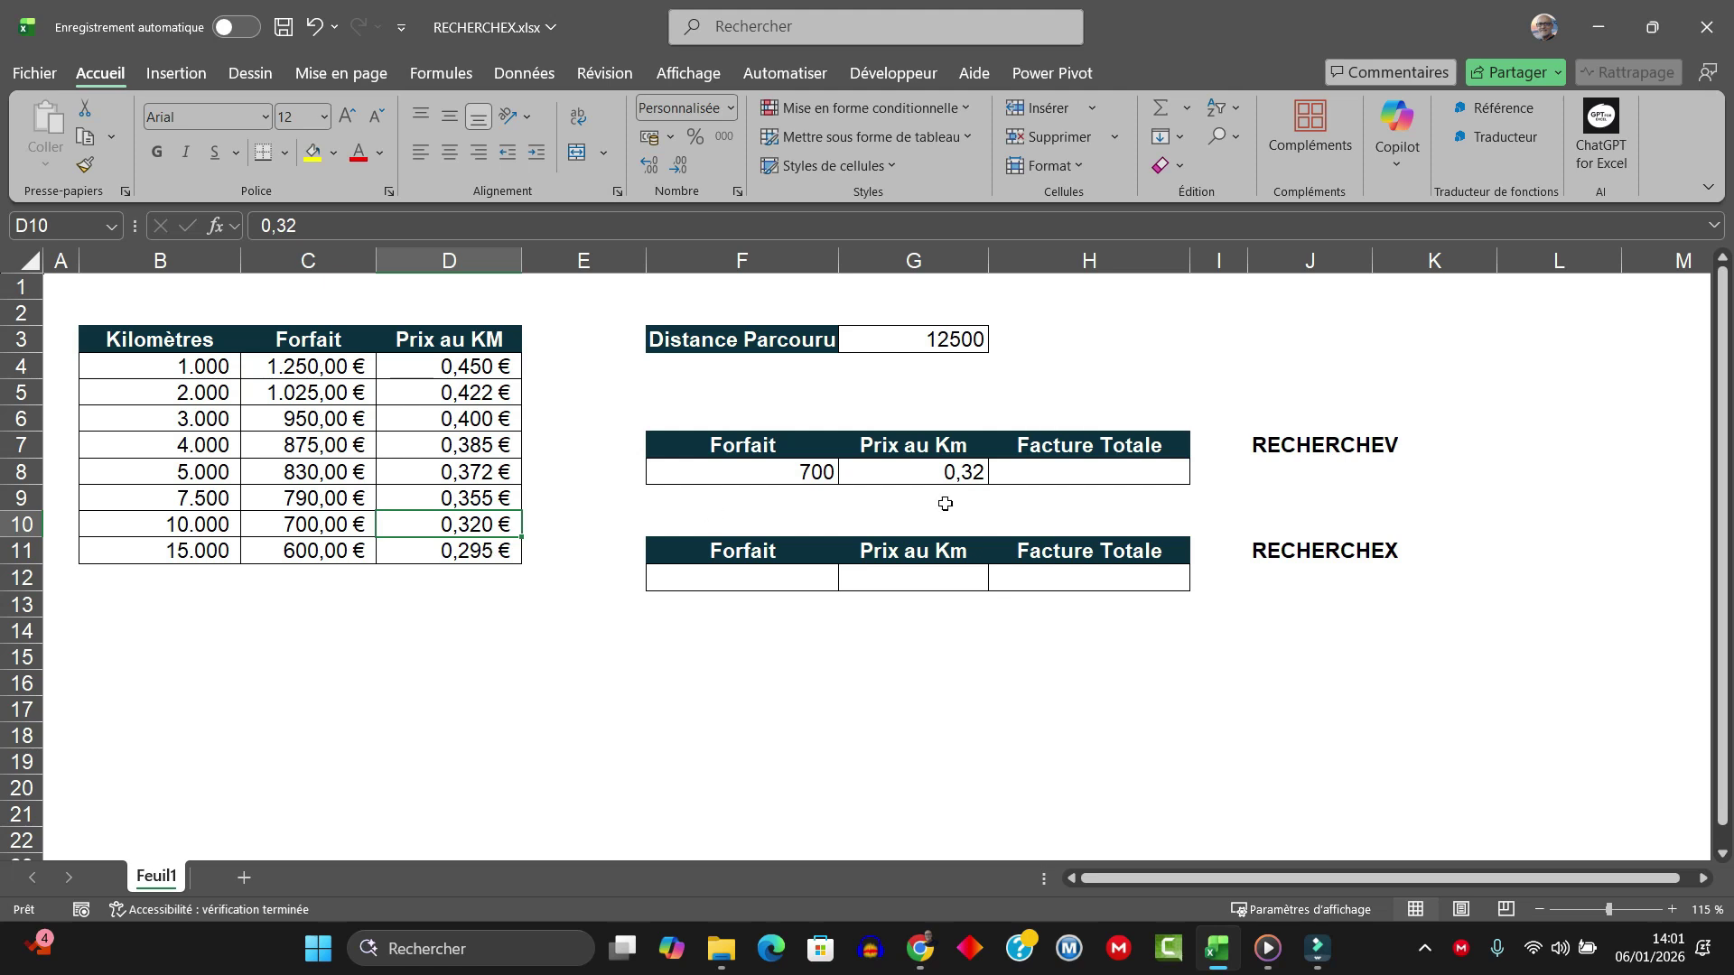
# Step: Enter =F8+(G3*G8) in H8 for a total invoice of 4700
pyautogui.click(1093, 477)
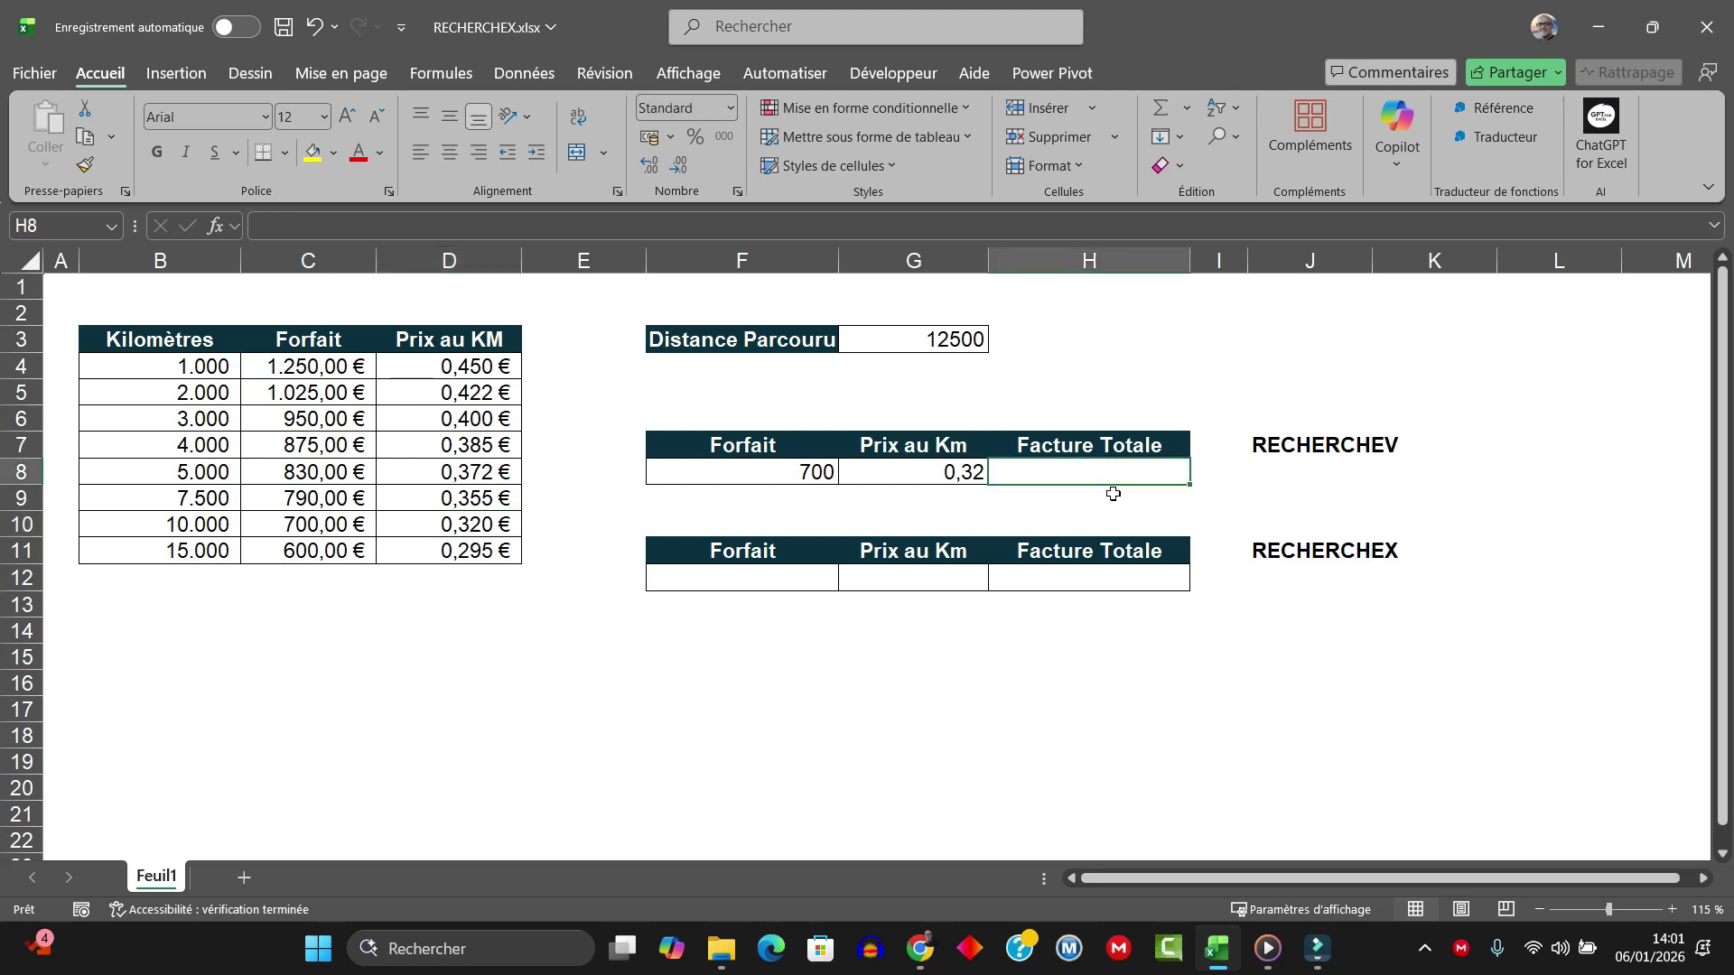
pyautogui.write('=')
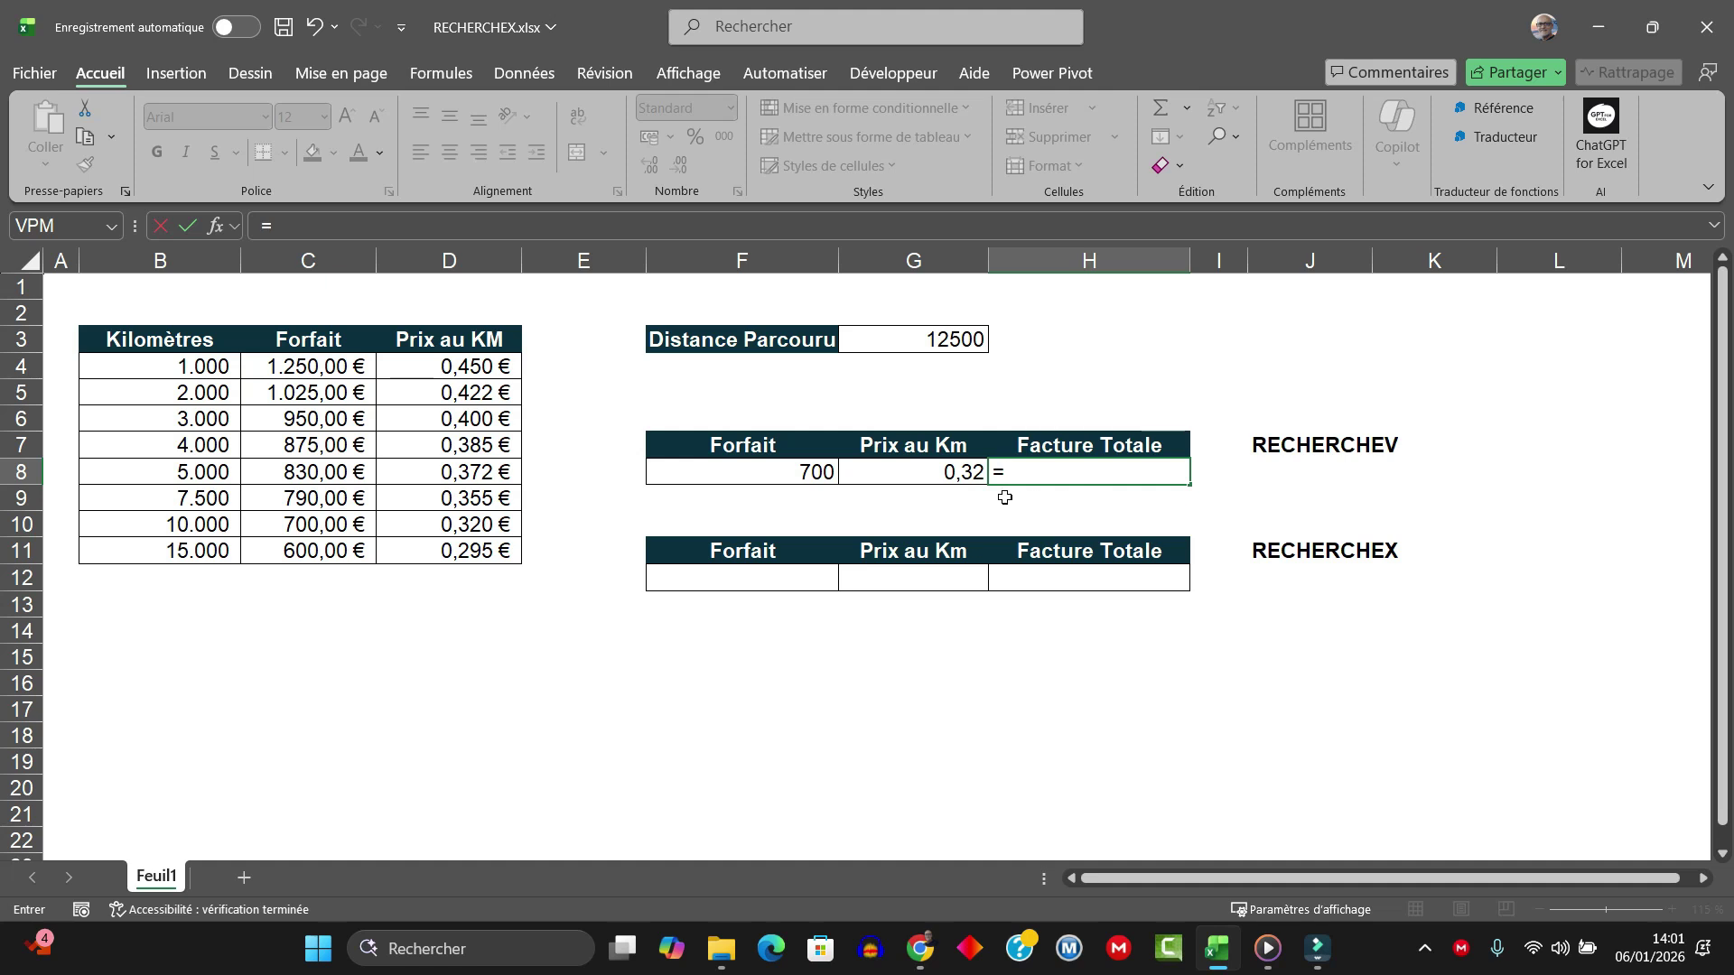
pyautogui.click(794, 474)
pyautogui.write('+(')
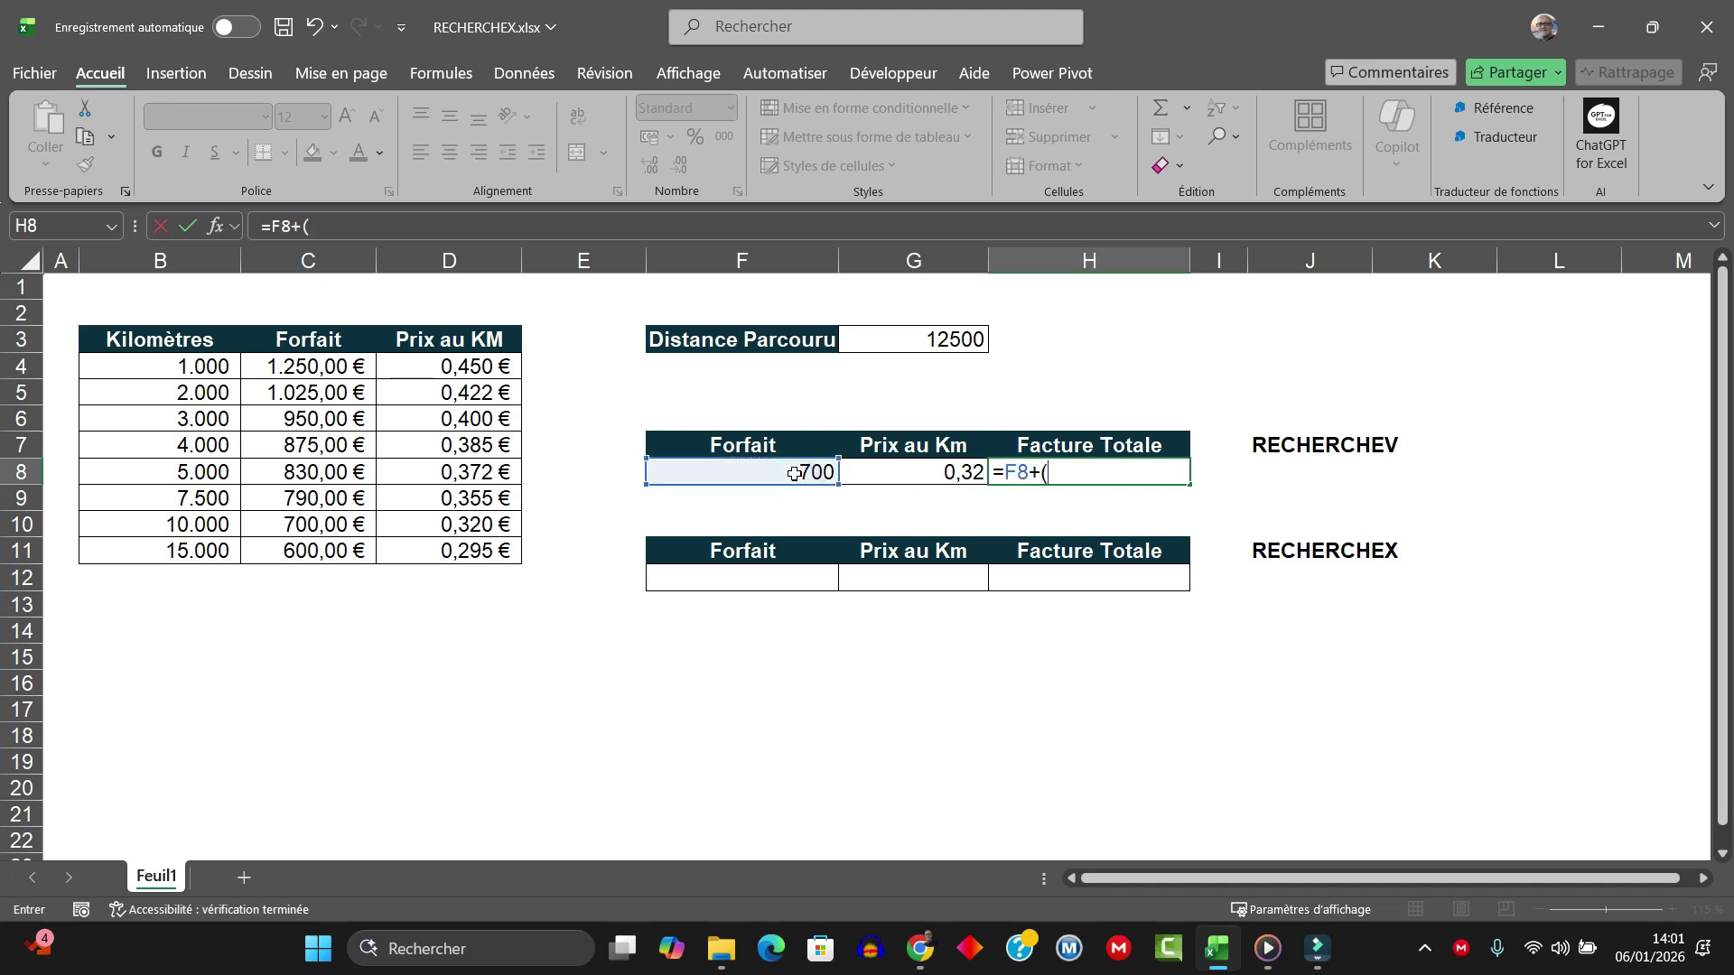
pyautogui.click(941, 339)
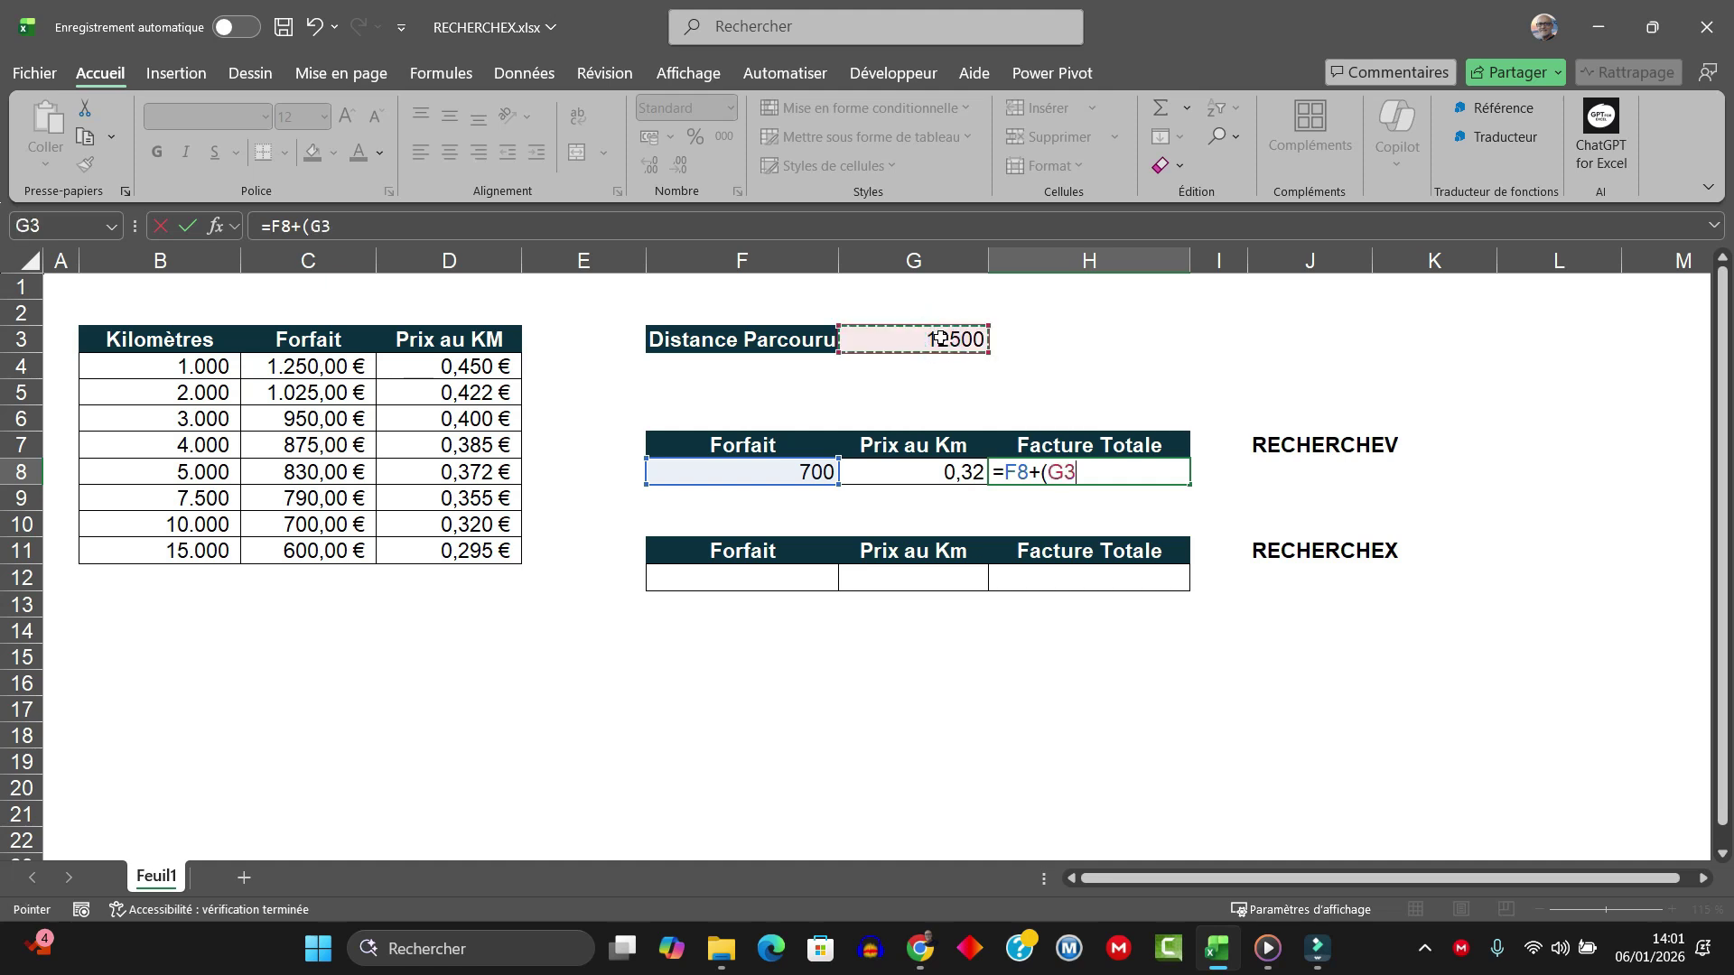
pyautogui.write('*')
pyautogui.click(958, 472)
pyautogui.press('Return')
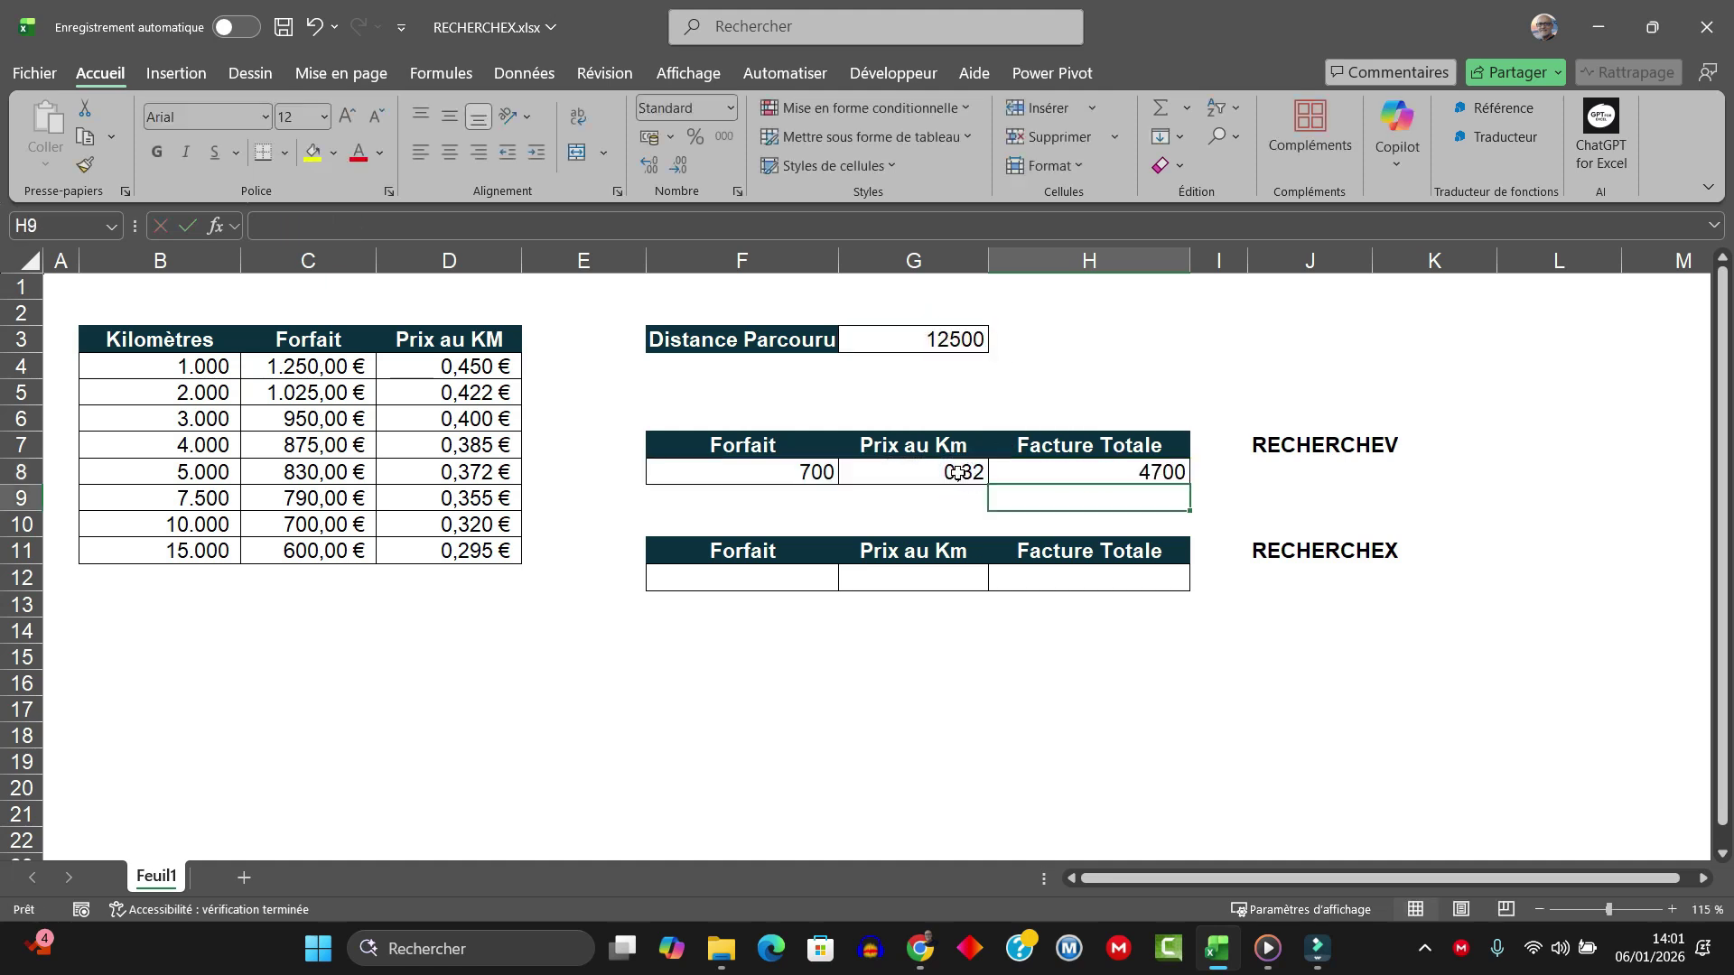
pyautogui.click(1155, 471)
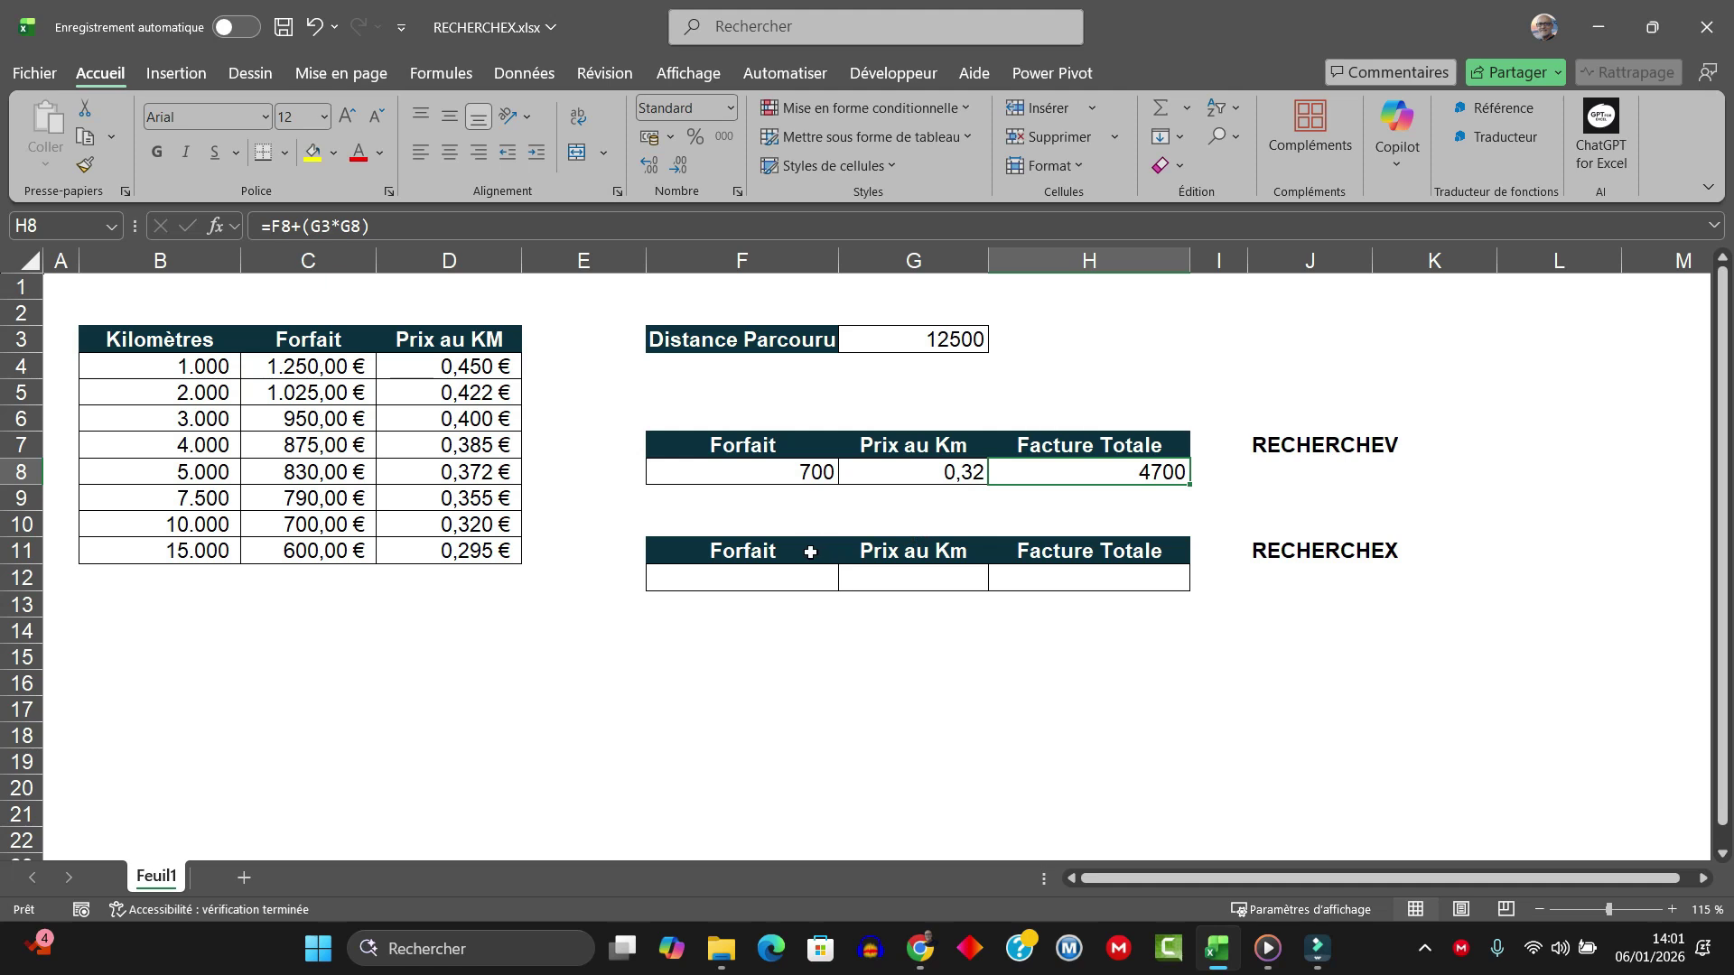
pyautogui.click(767, 577)
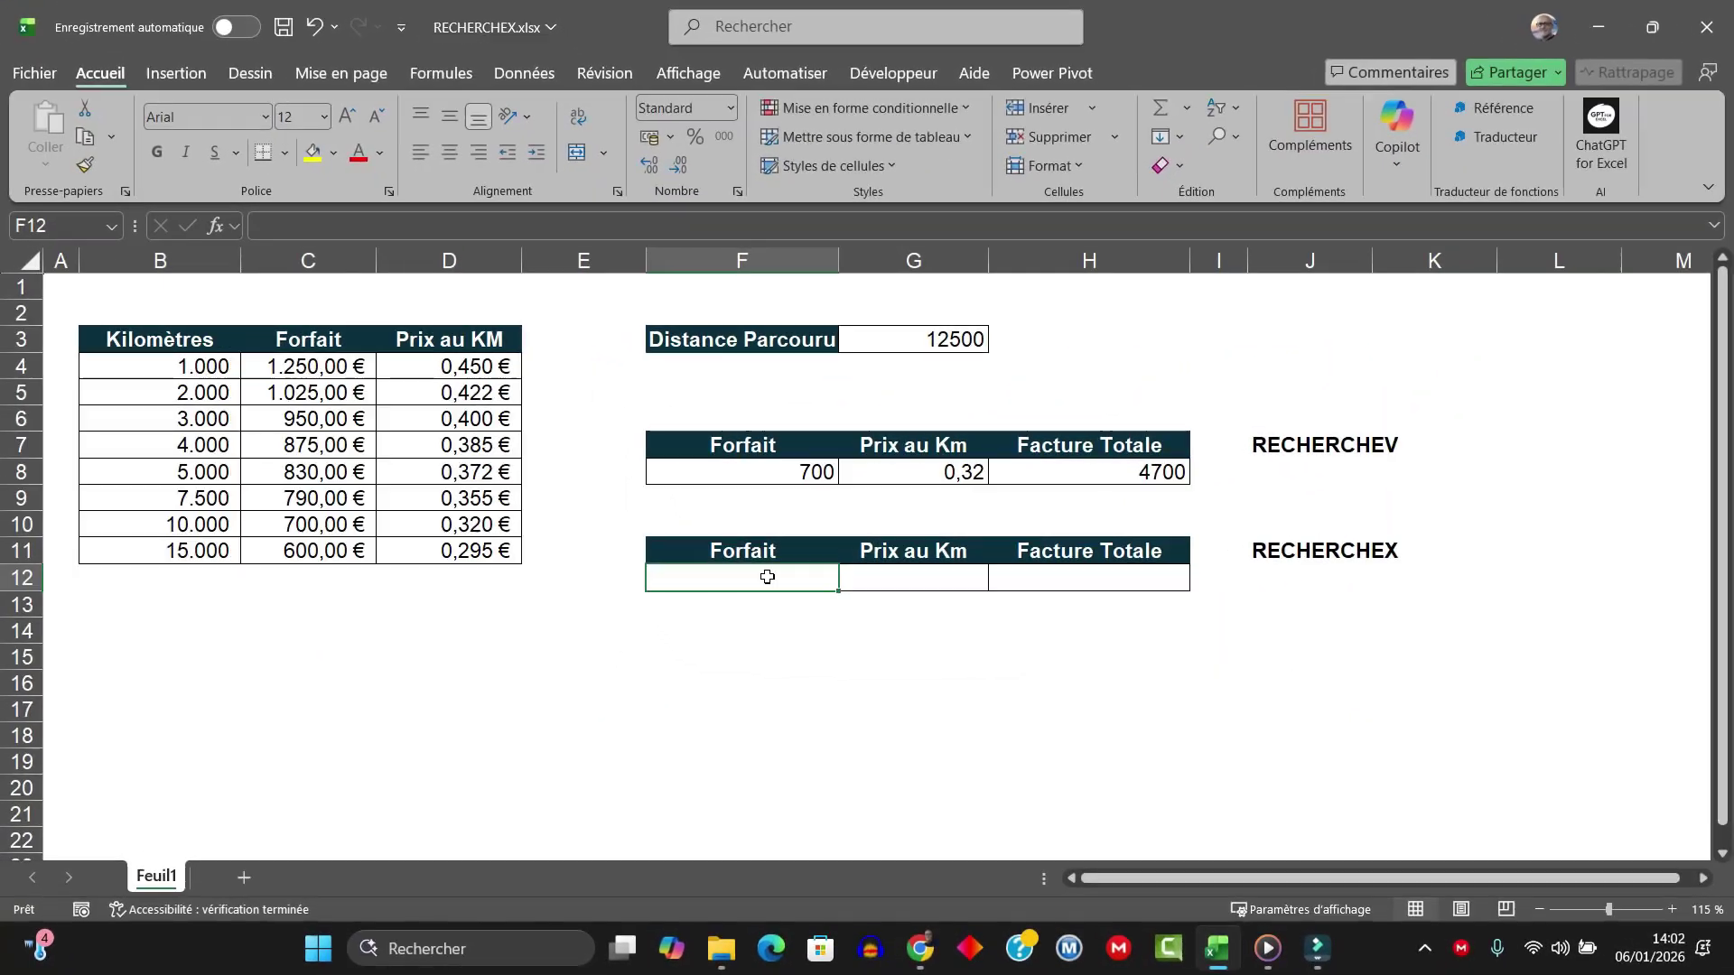
# Step: Enter =RECHERCHEX(G3;B4:B11;C4:C11;;1) in F12, returning a 600 forfait
pyautogui.write('=')
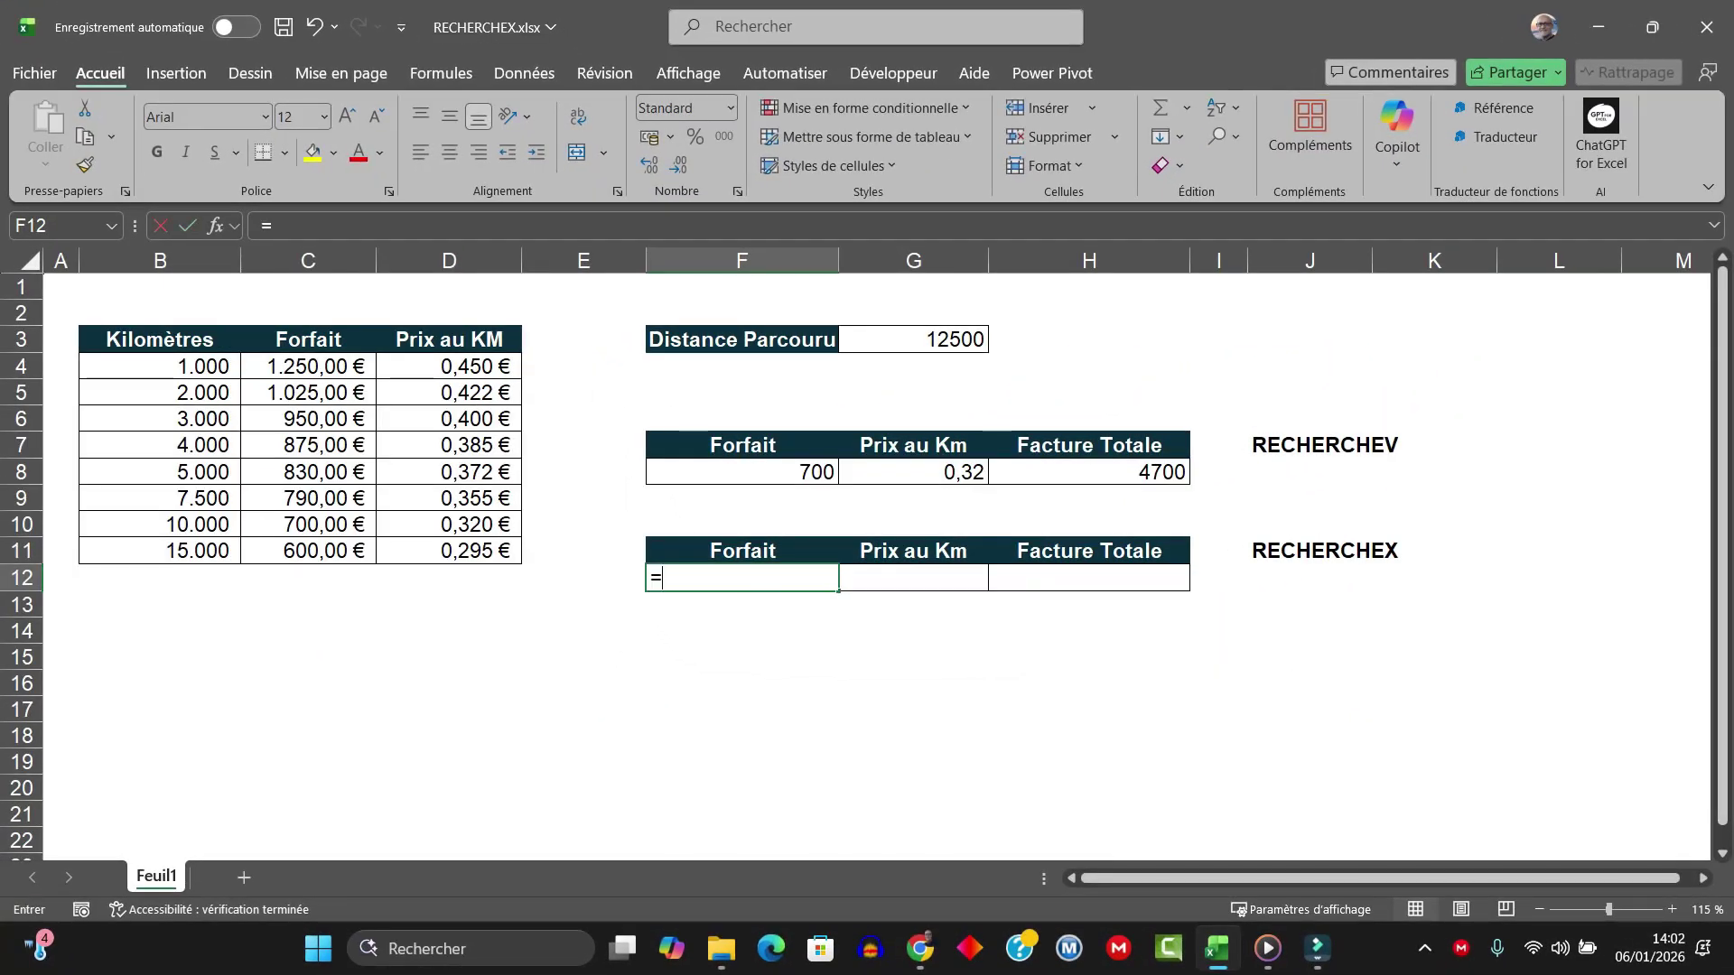
pyautogui.write('reche')
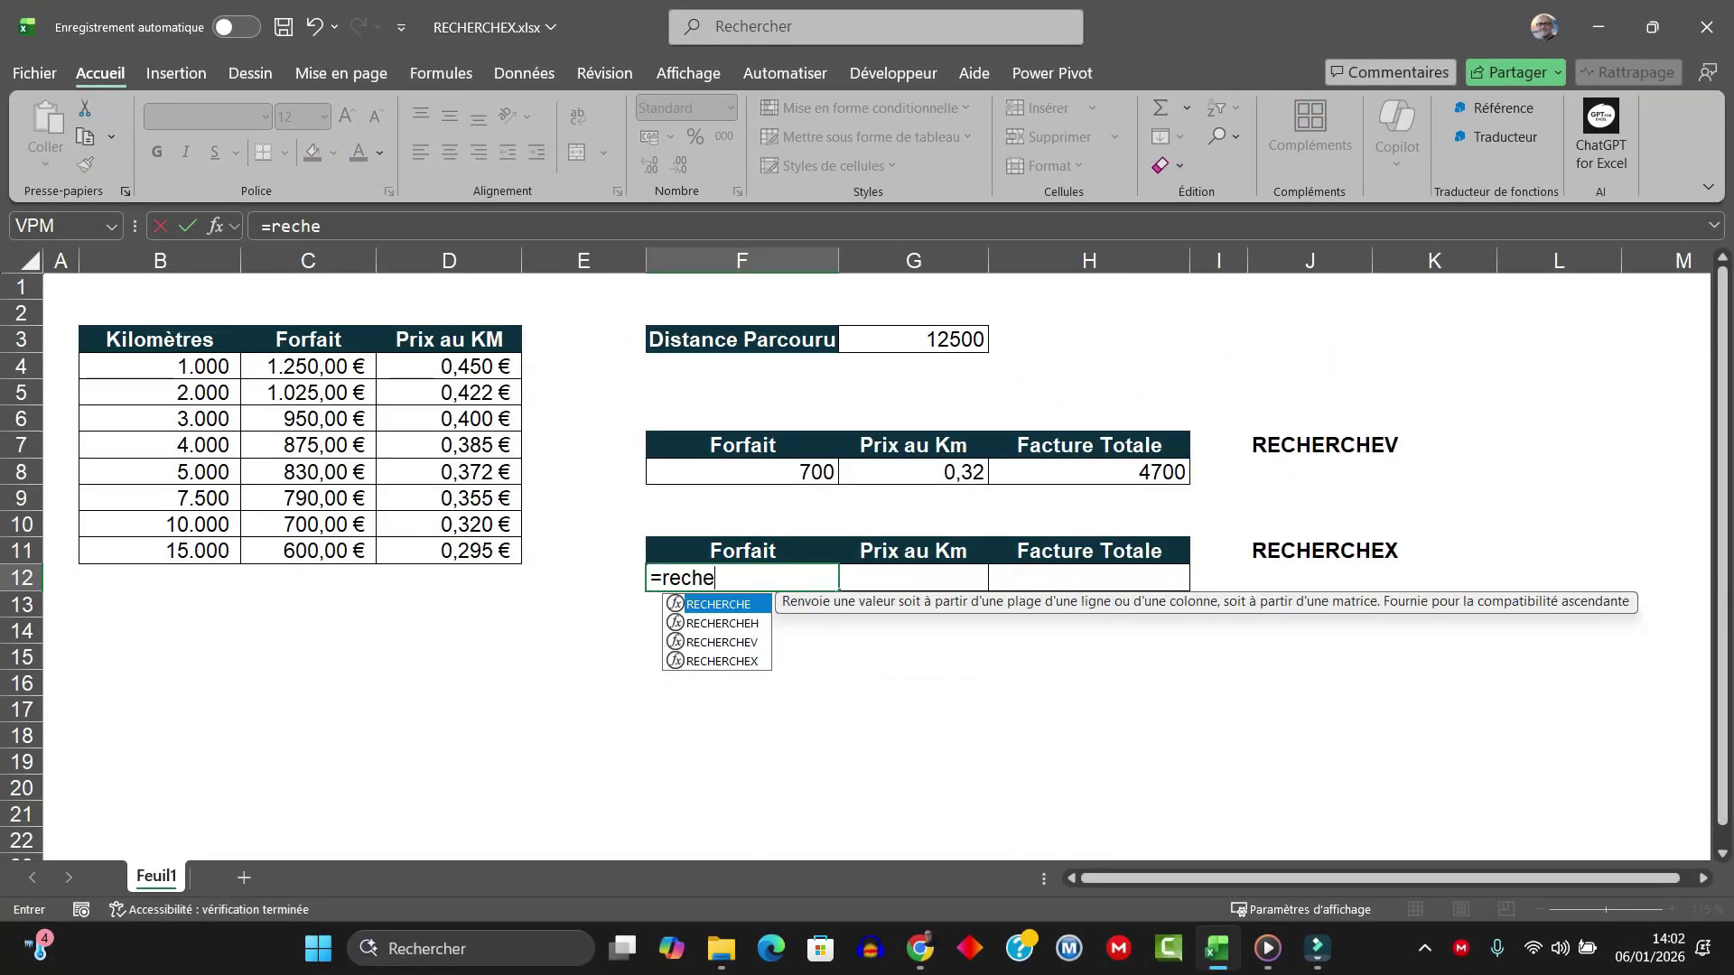
pyautogui.doubleClick(723, 661)
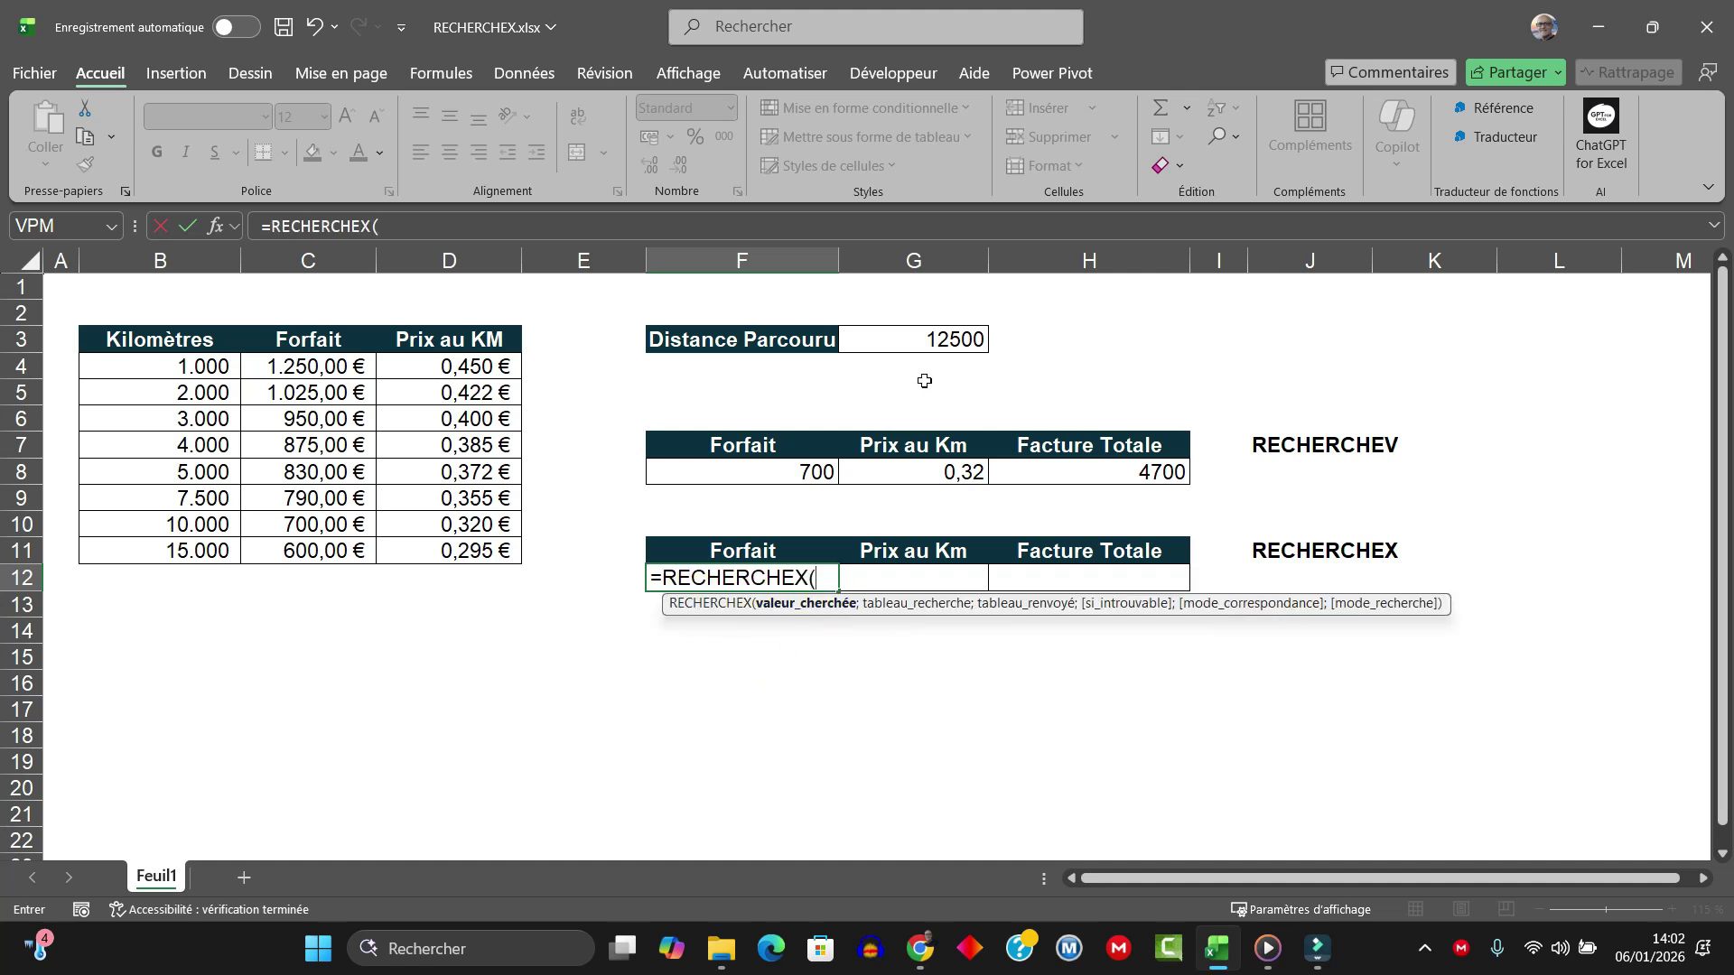
pyautogui.click(934, 341)
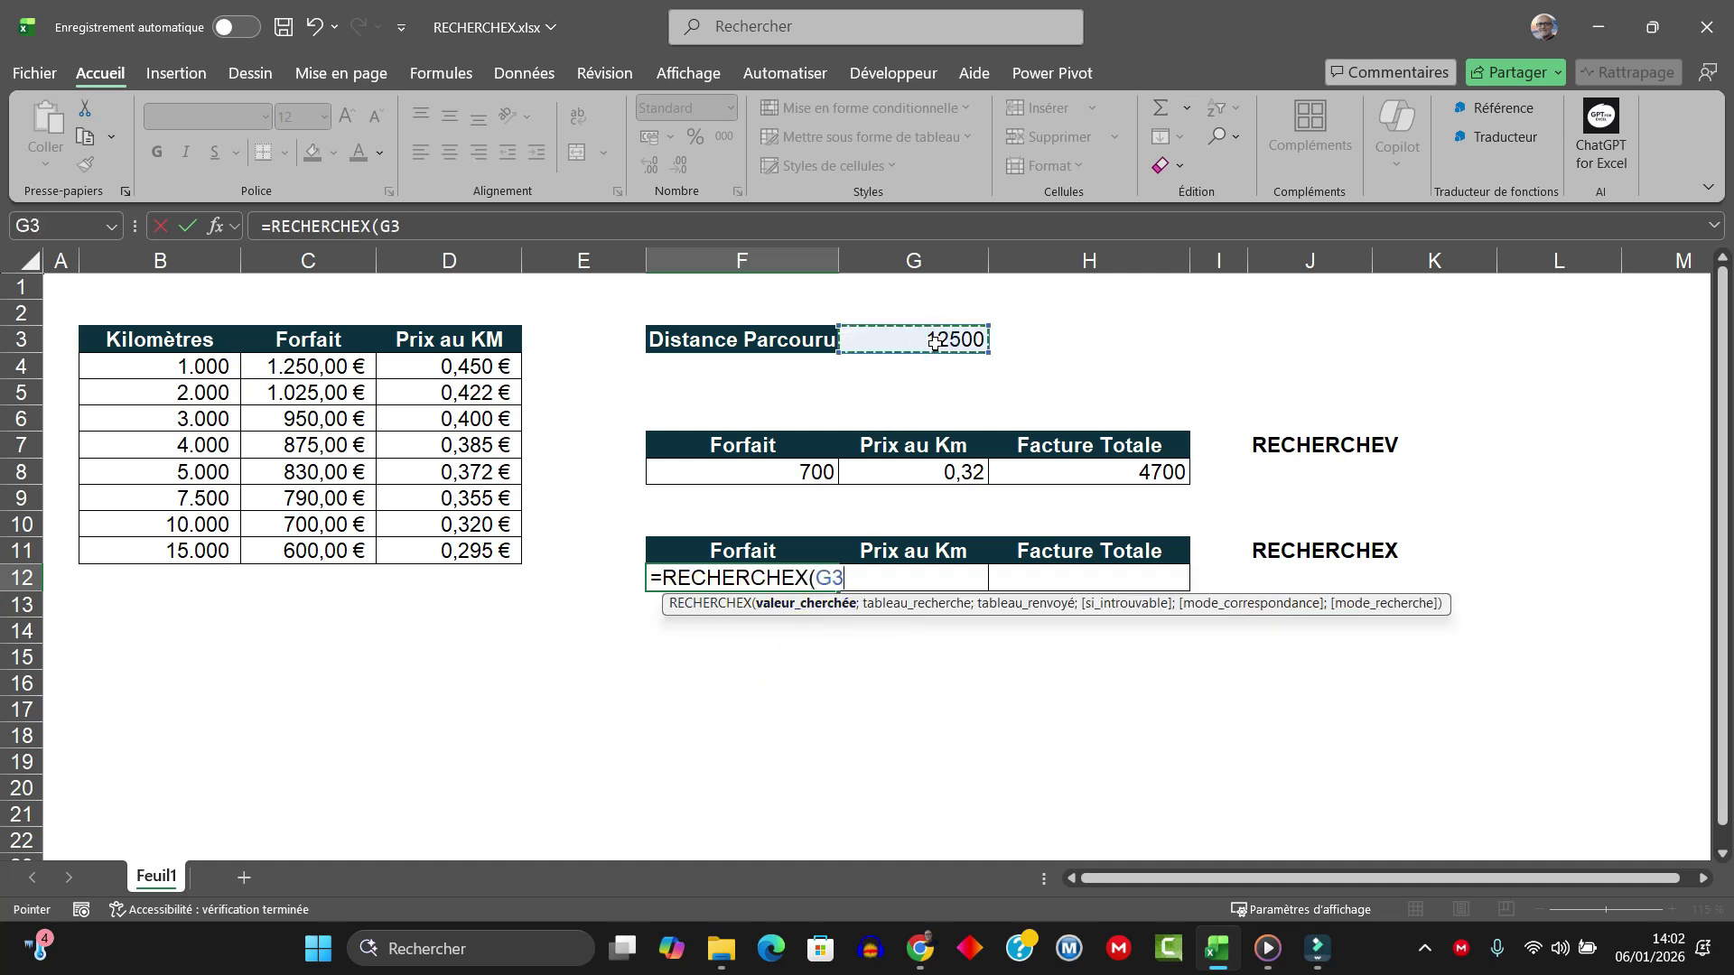
pyautogui.write(';')
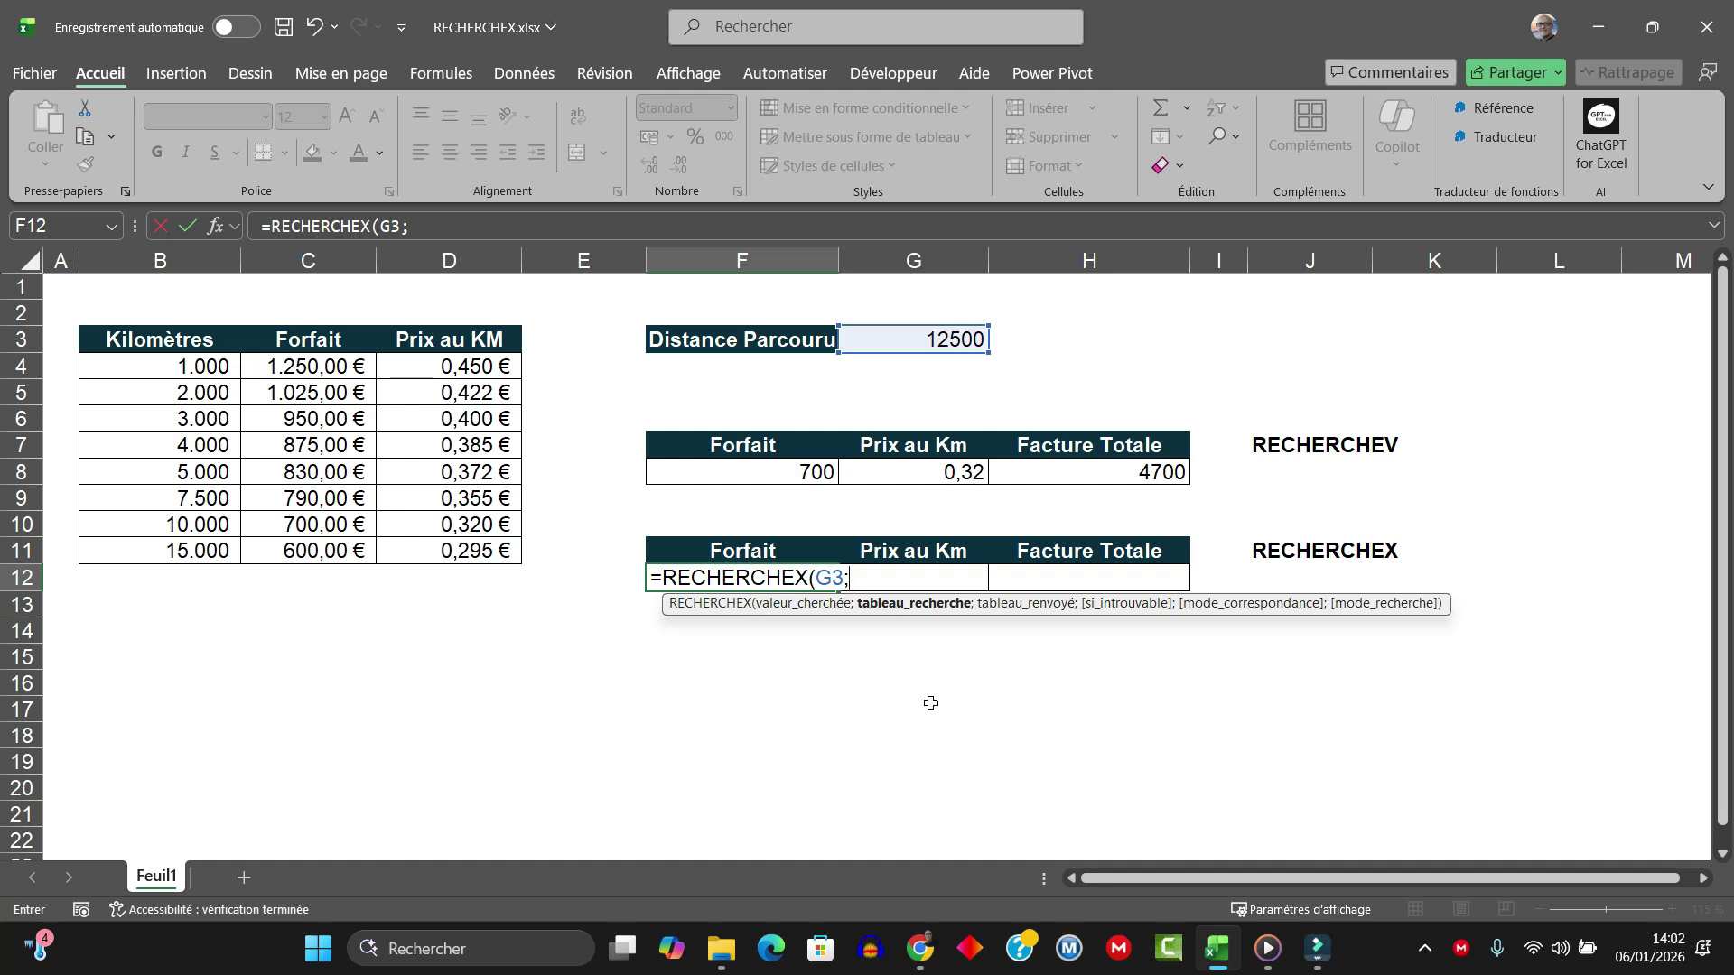
pyautogui.moveTo(145, 370); pyautogui.dragTo(161, 547)
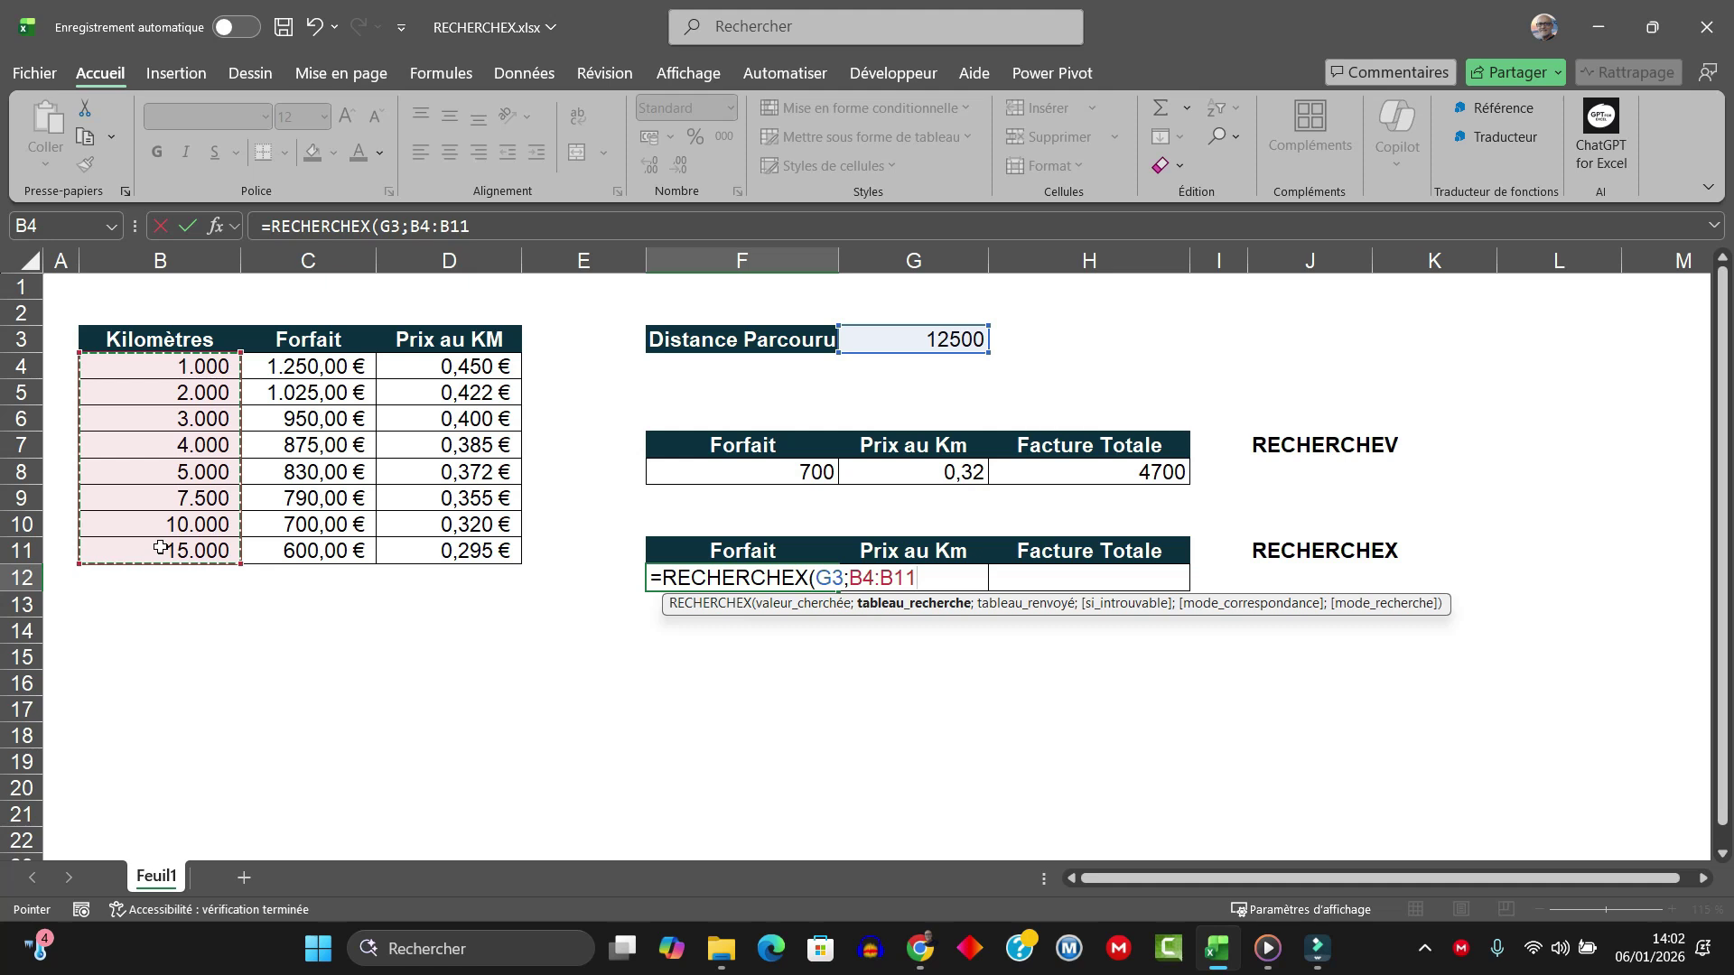
pyautogui.write(';')
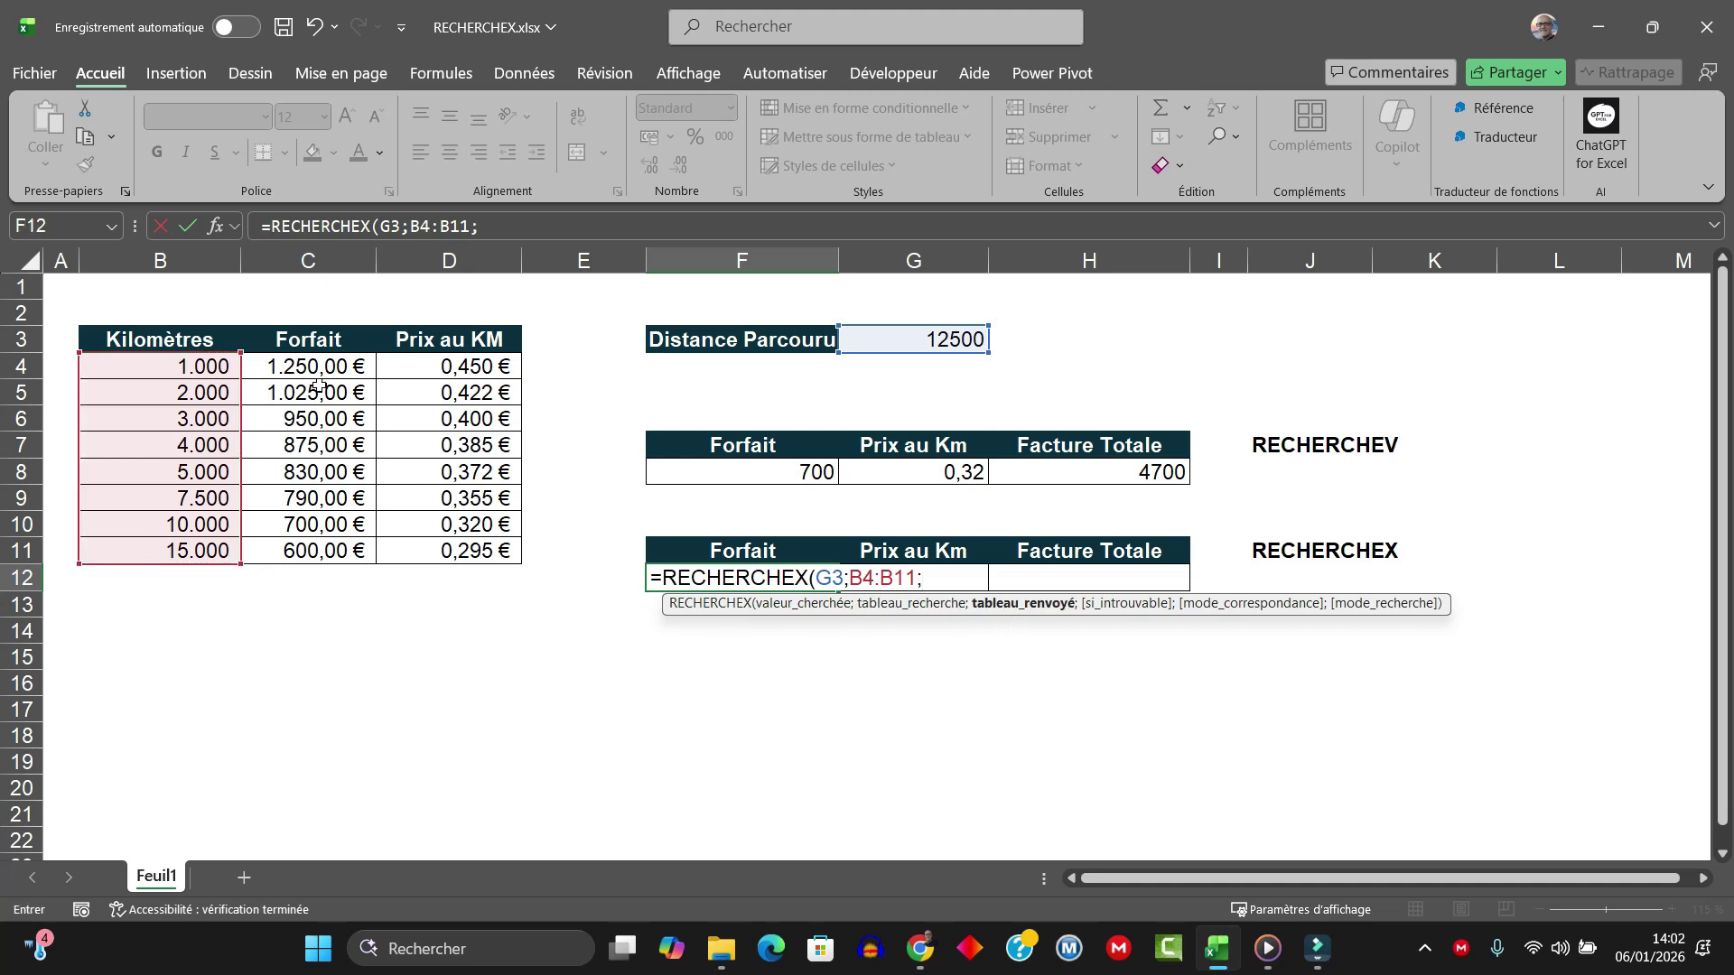
pyautogui.moveTo(318, 366); pyautogui.dragTo(315, 553)
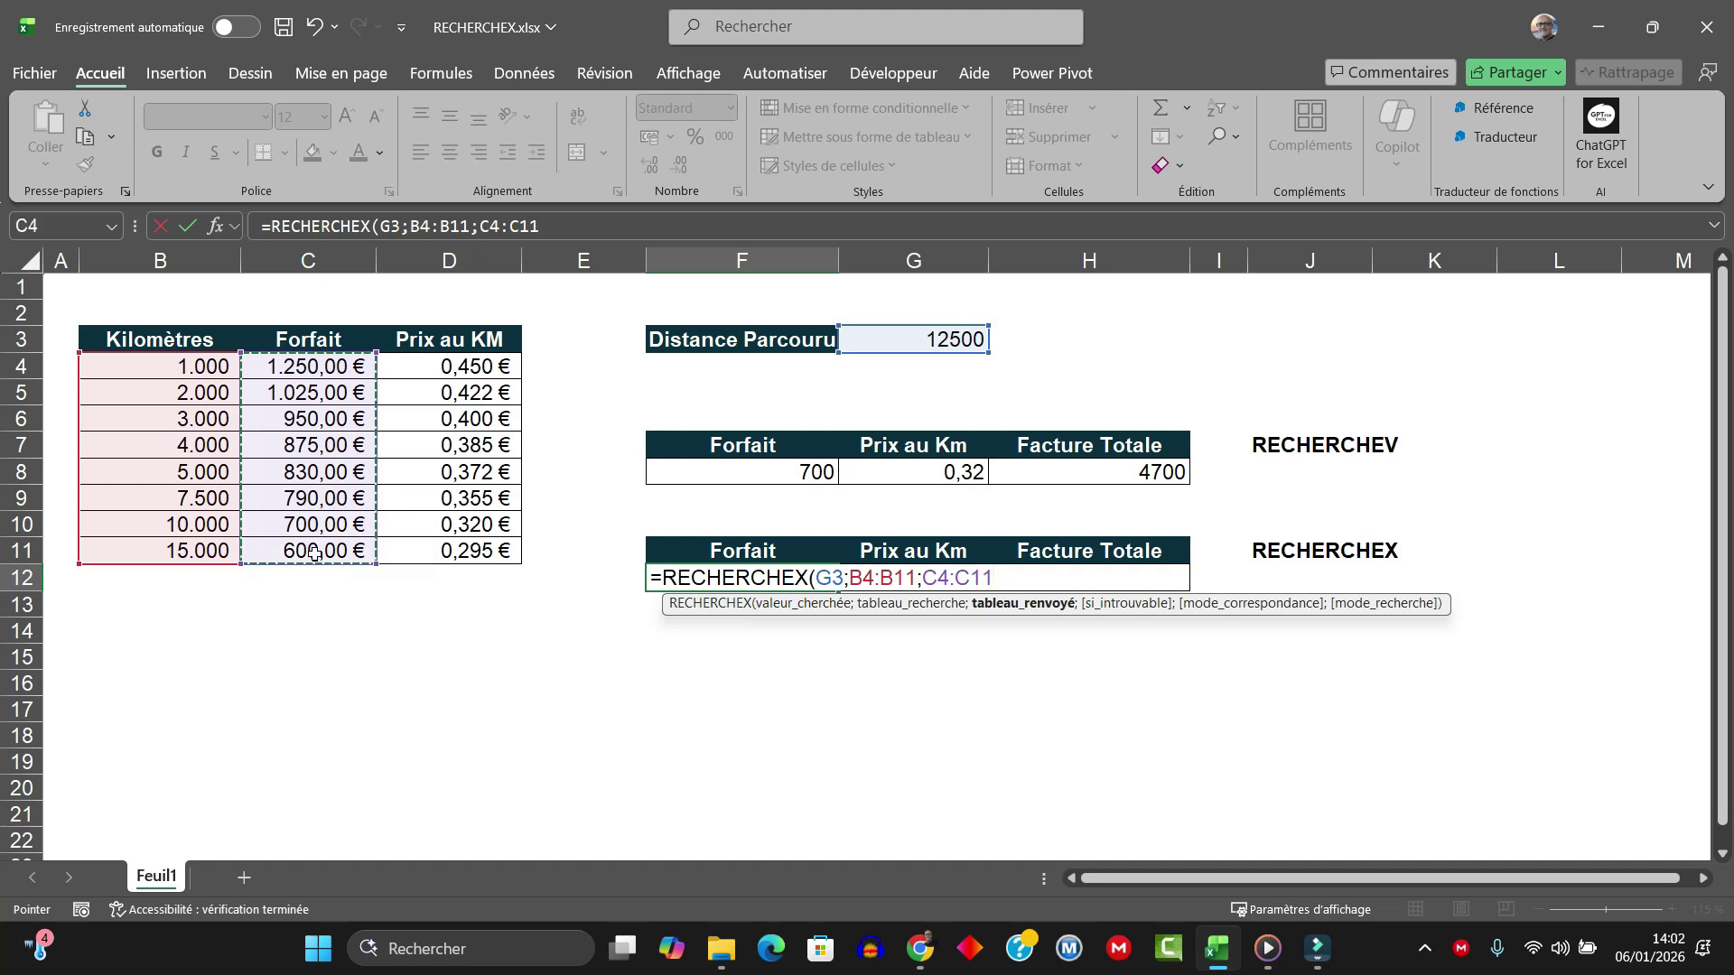
pyautogui.write(')')
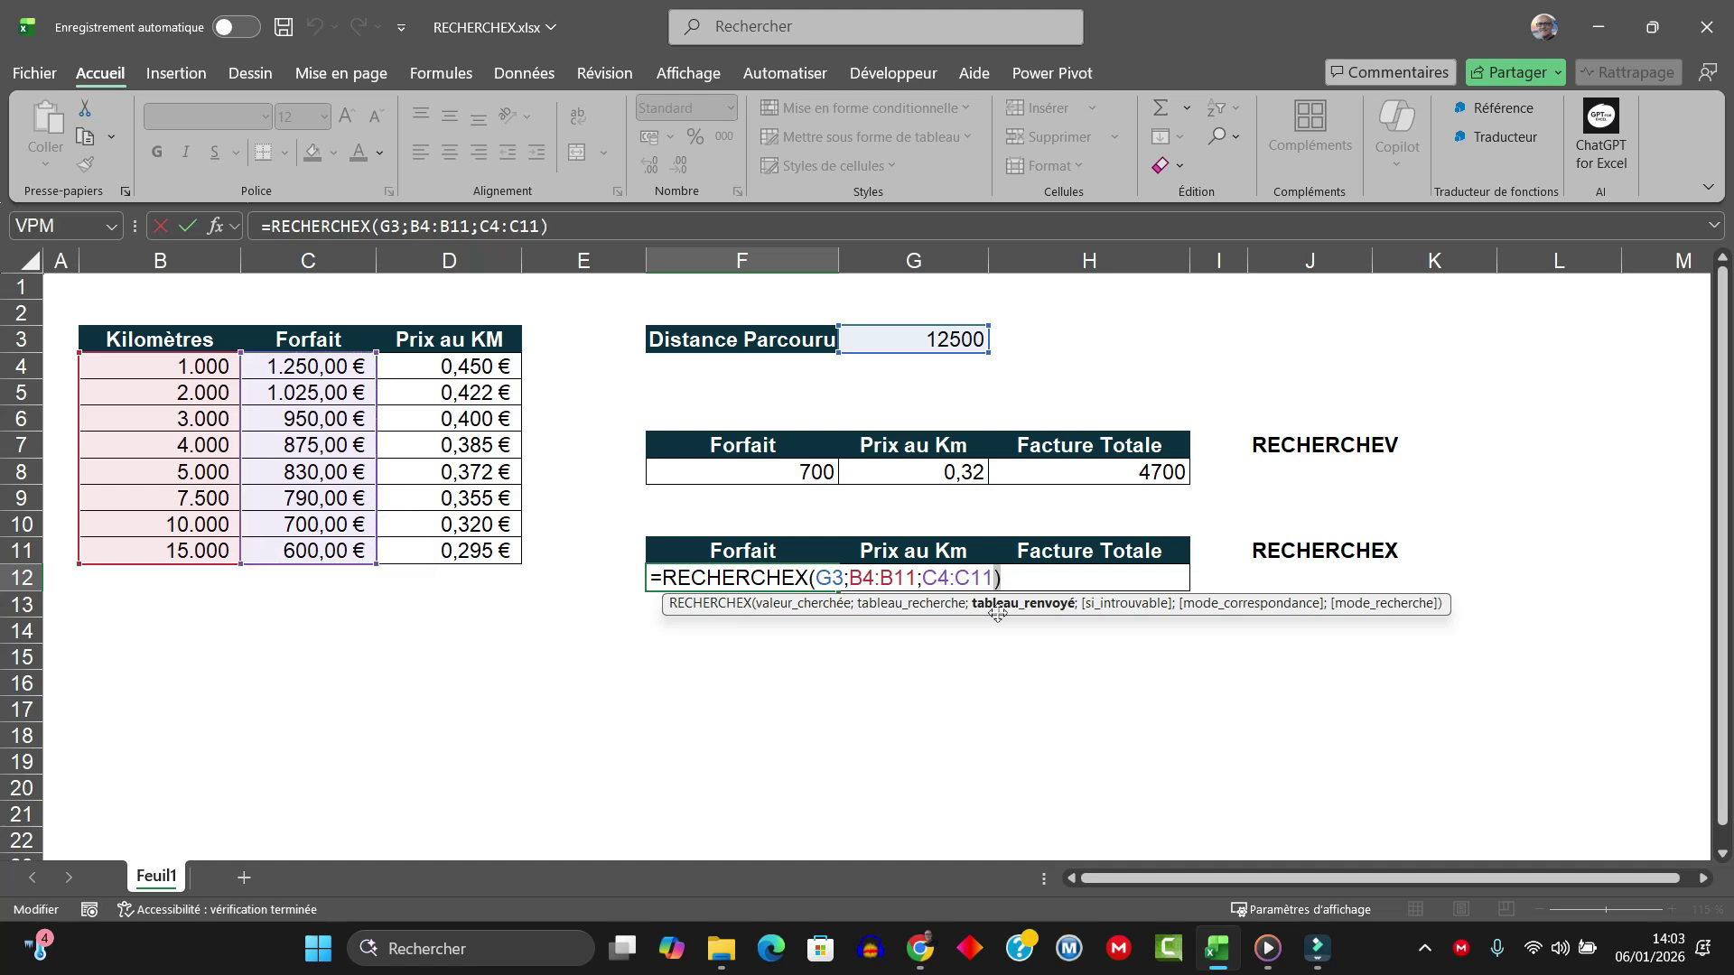
pyautogui.press('BackSpace')
pyautogui.write(';')
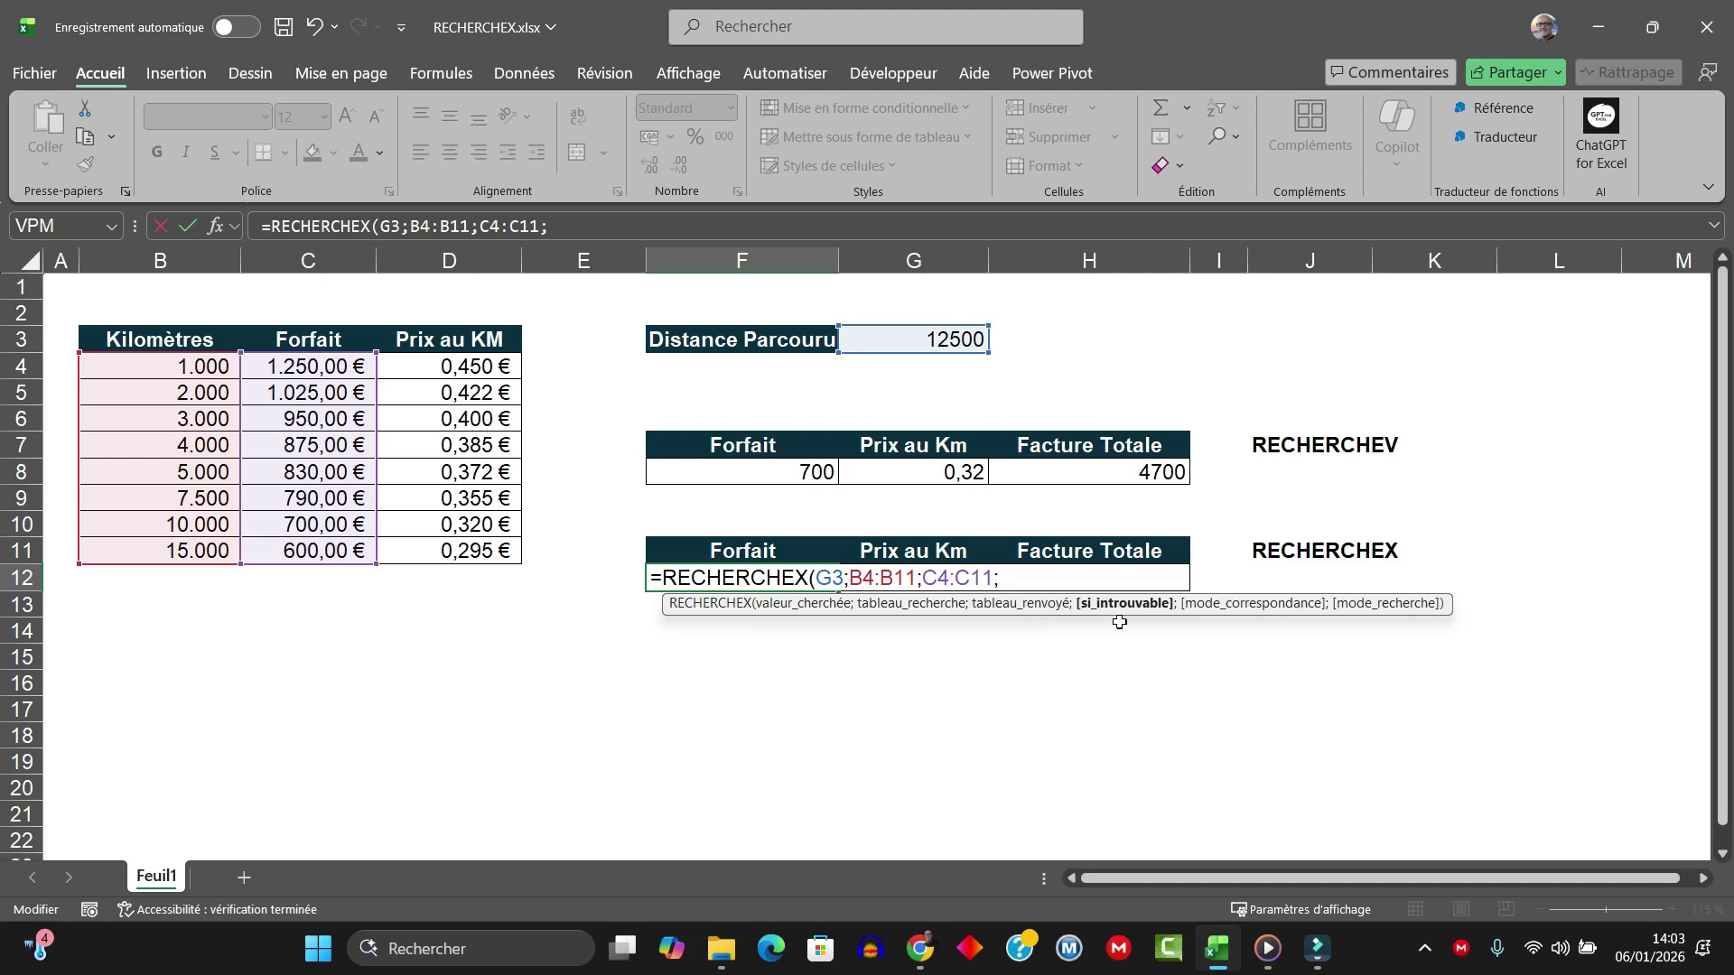
pyautogui.write(';')
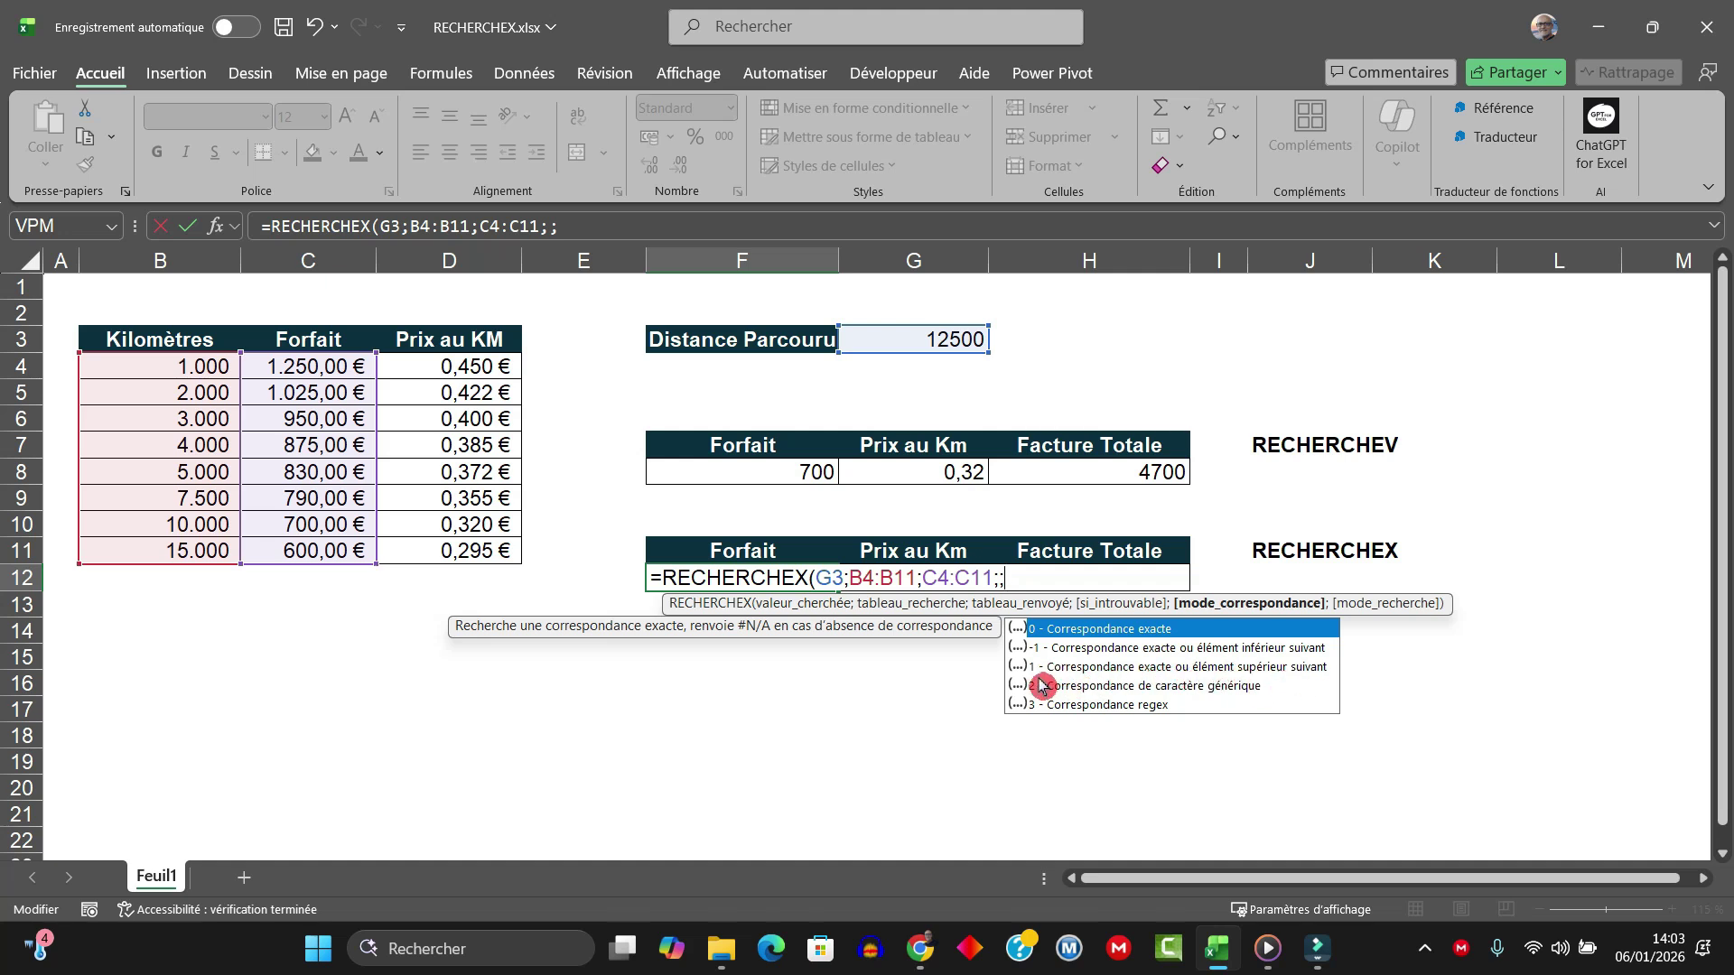
pyautogui.write('1')
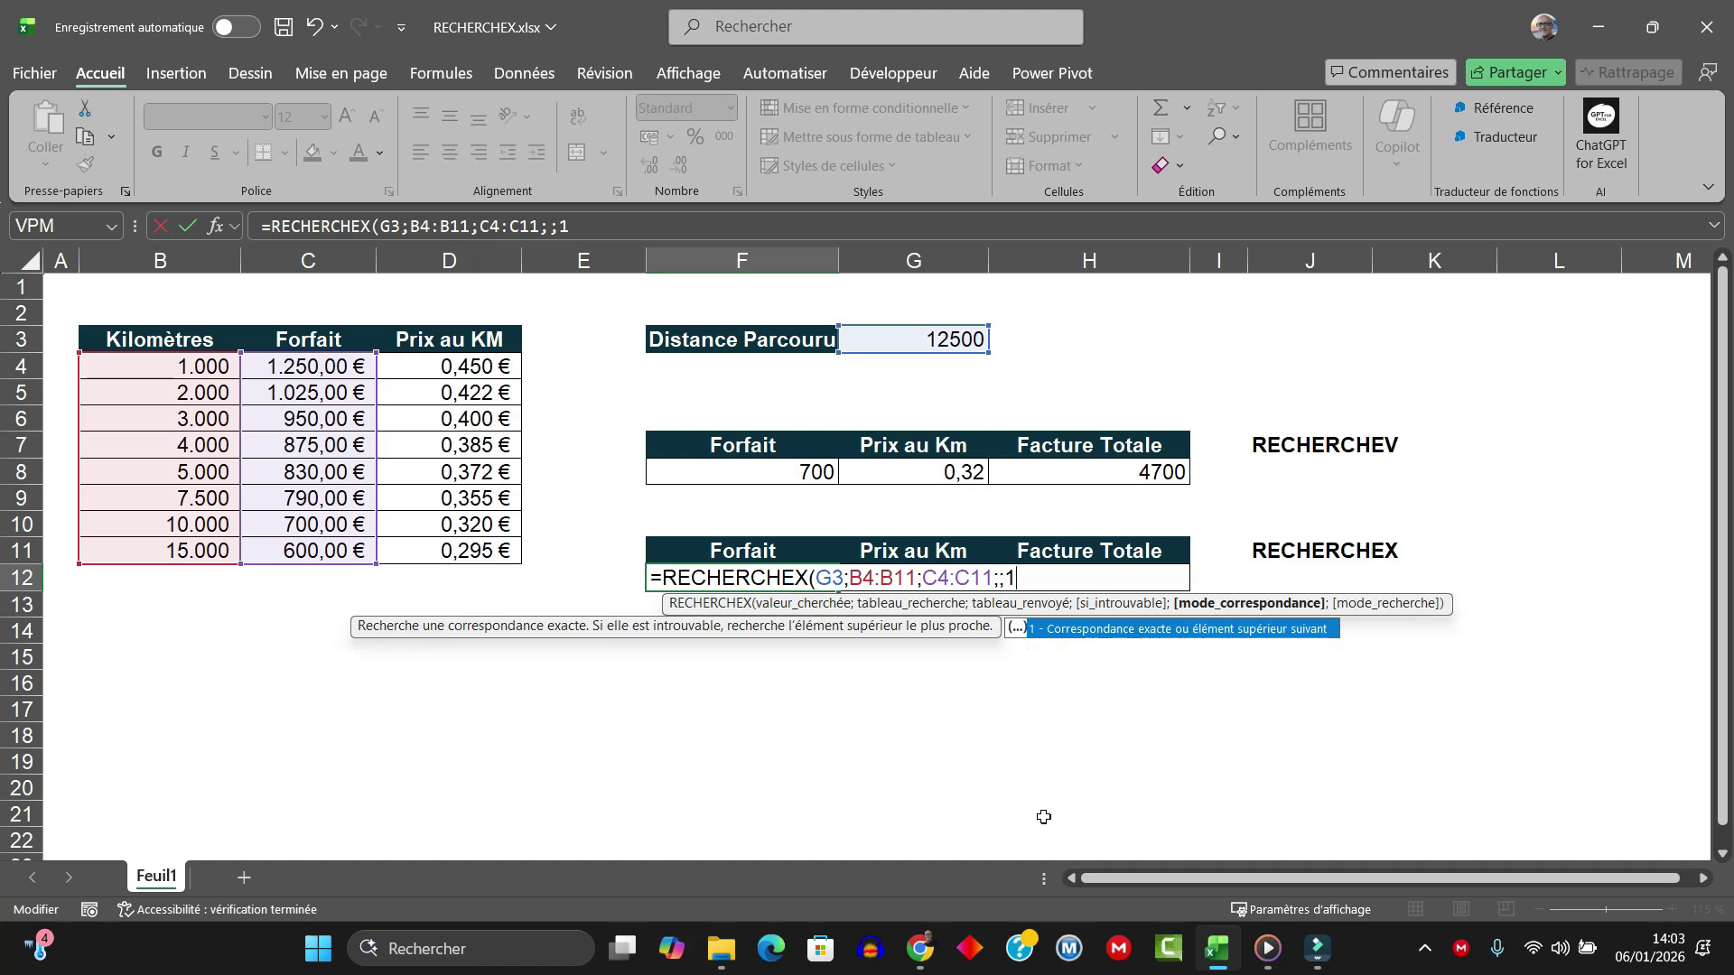
pyautogui.write(')')
pyautogui.press('Return')
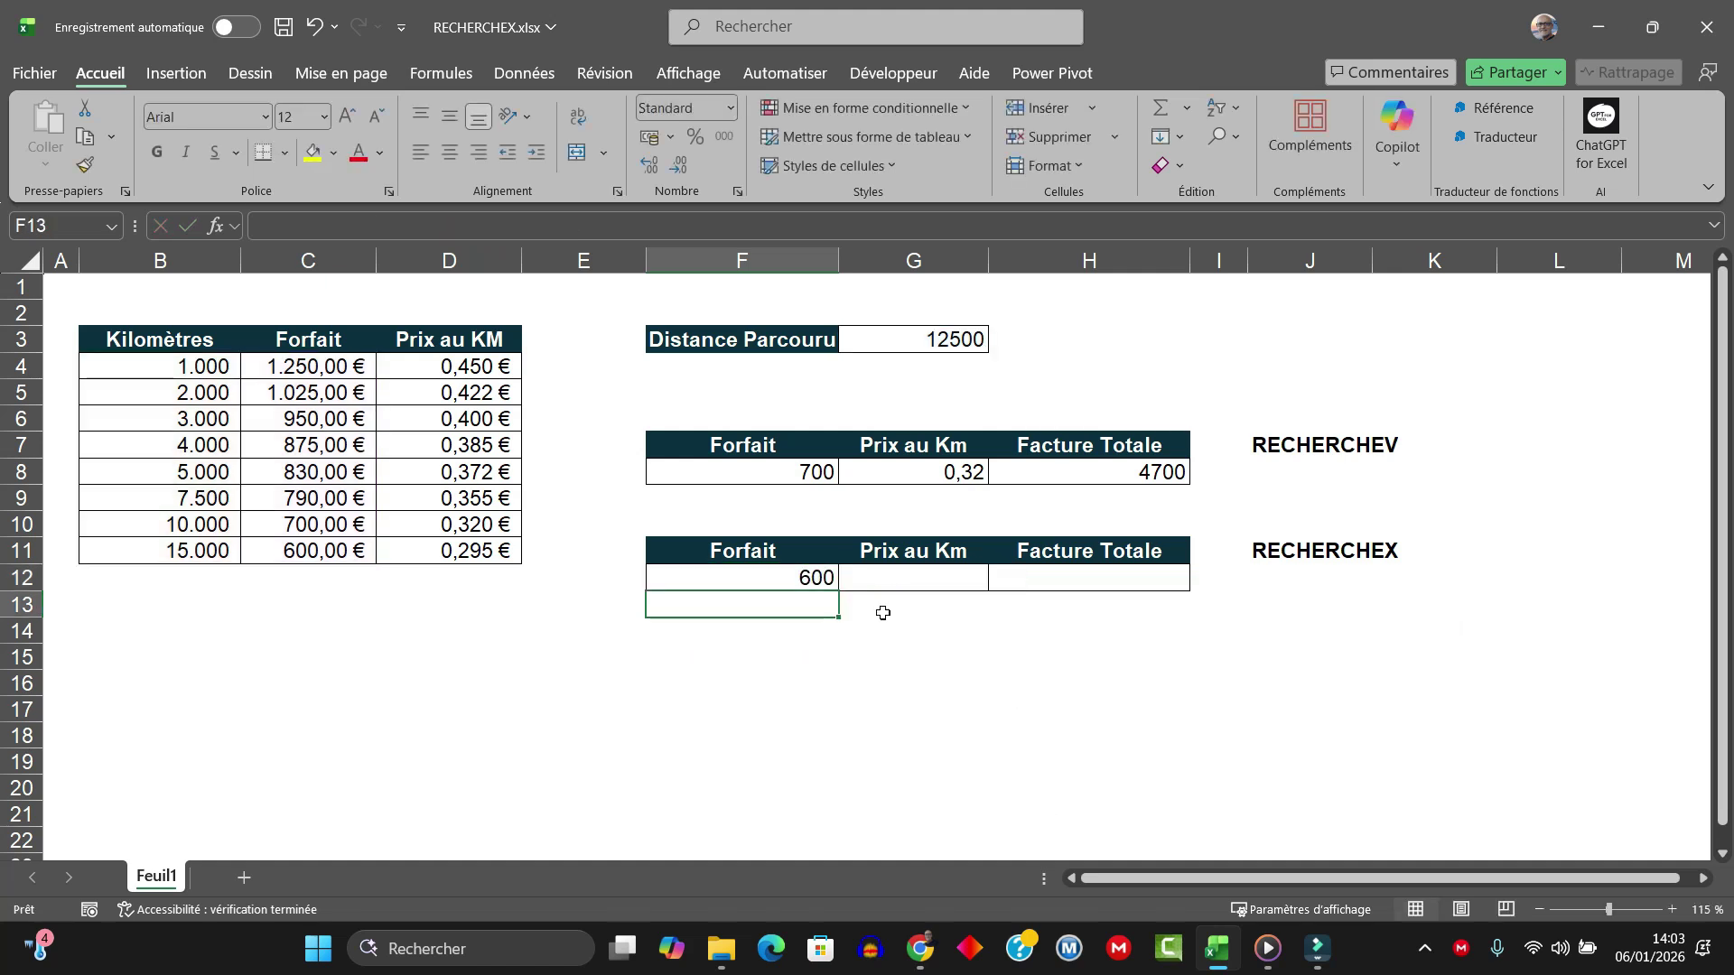
# Step: Change F12's match mode from 1 to -1 so the forfait becomes 700
pyautogui.click(824, 580)
pyautogui.click(187, 553)
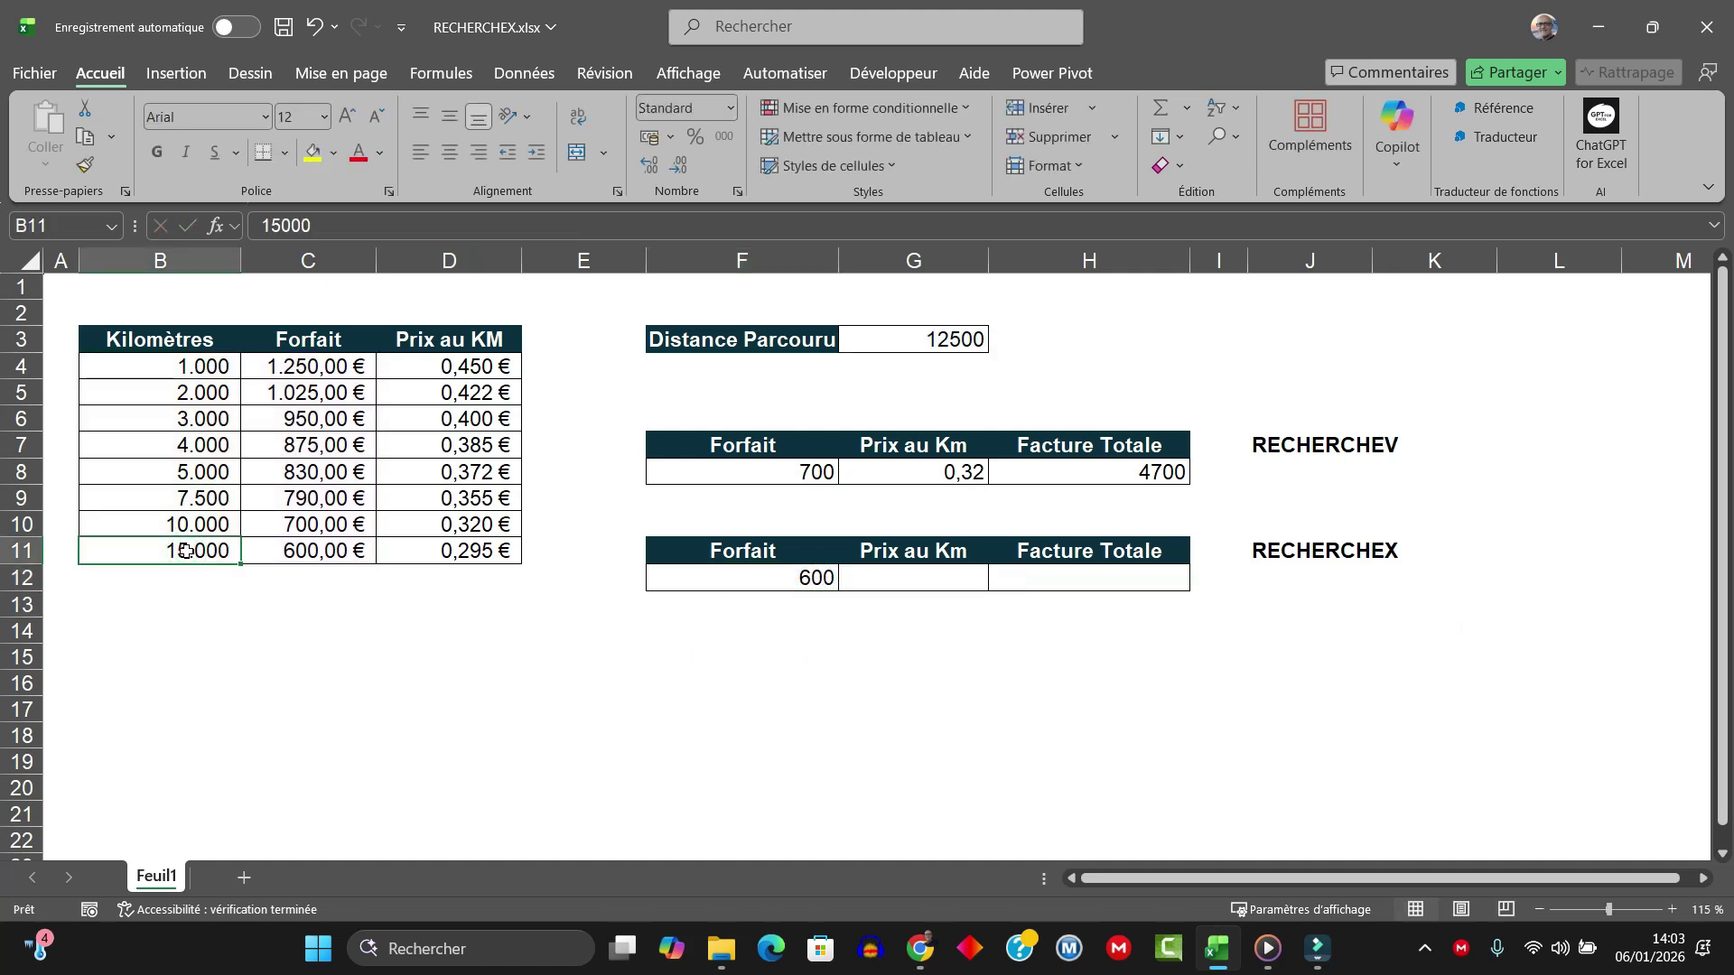
pyautogui.doubleClick(796, 578)
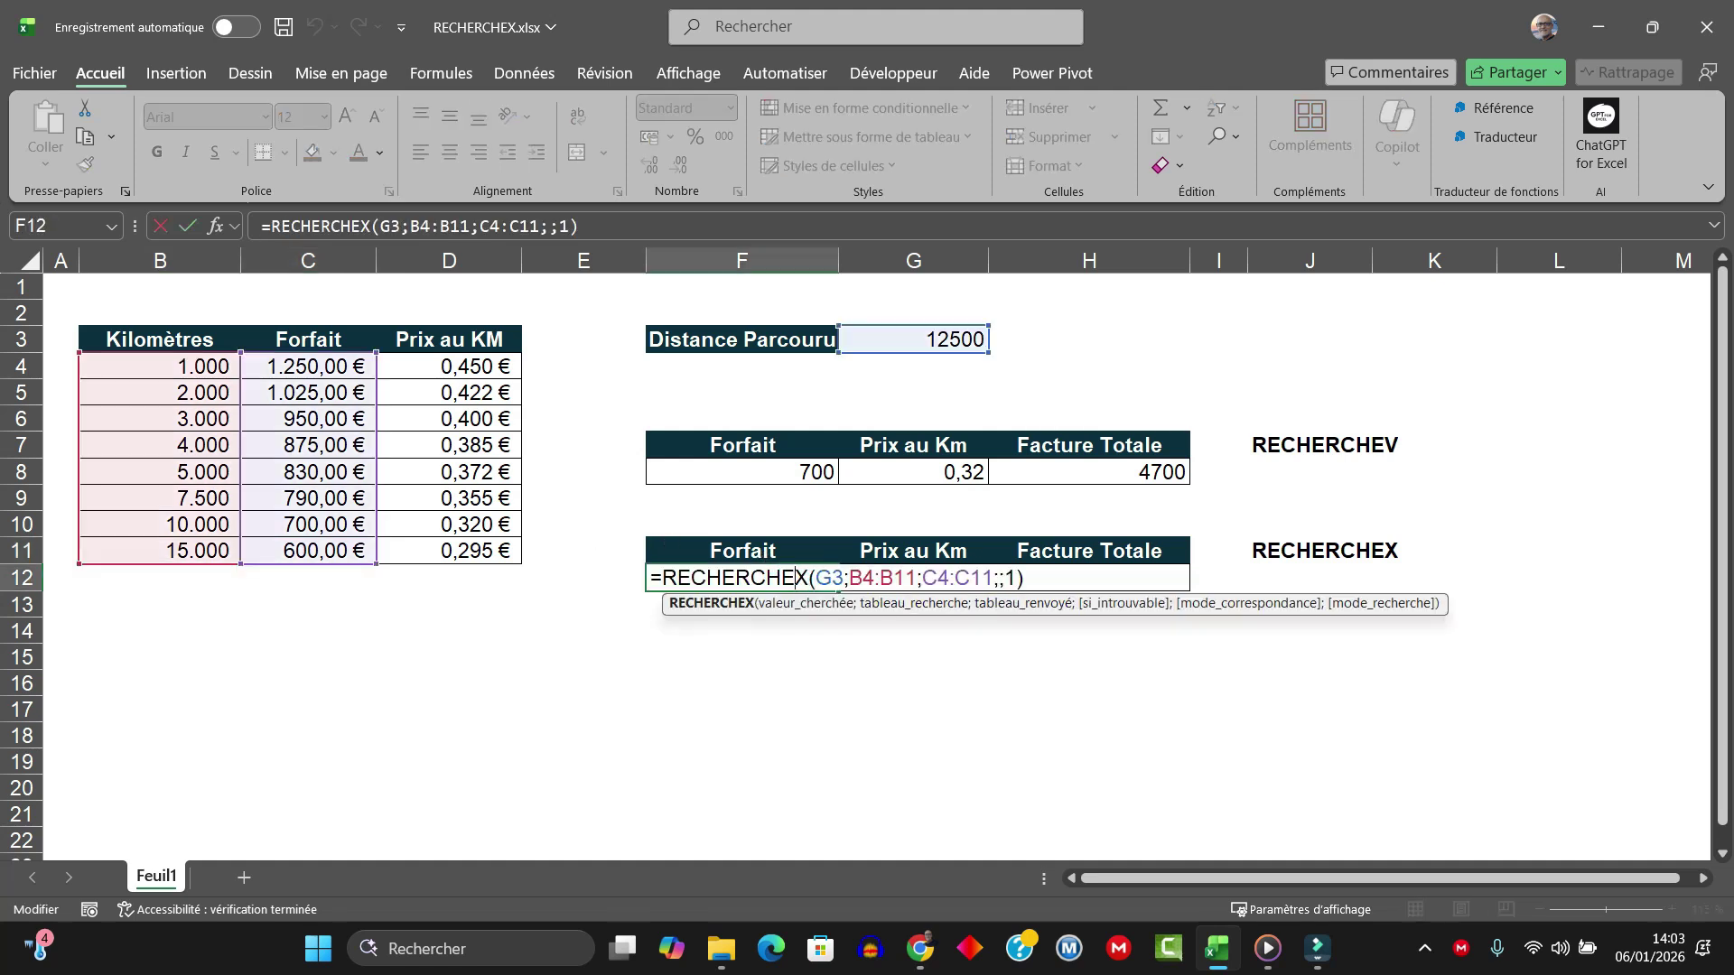
pyautogui.click(1005, 578)
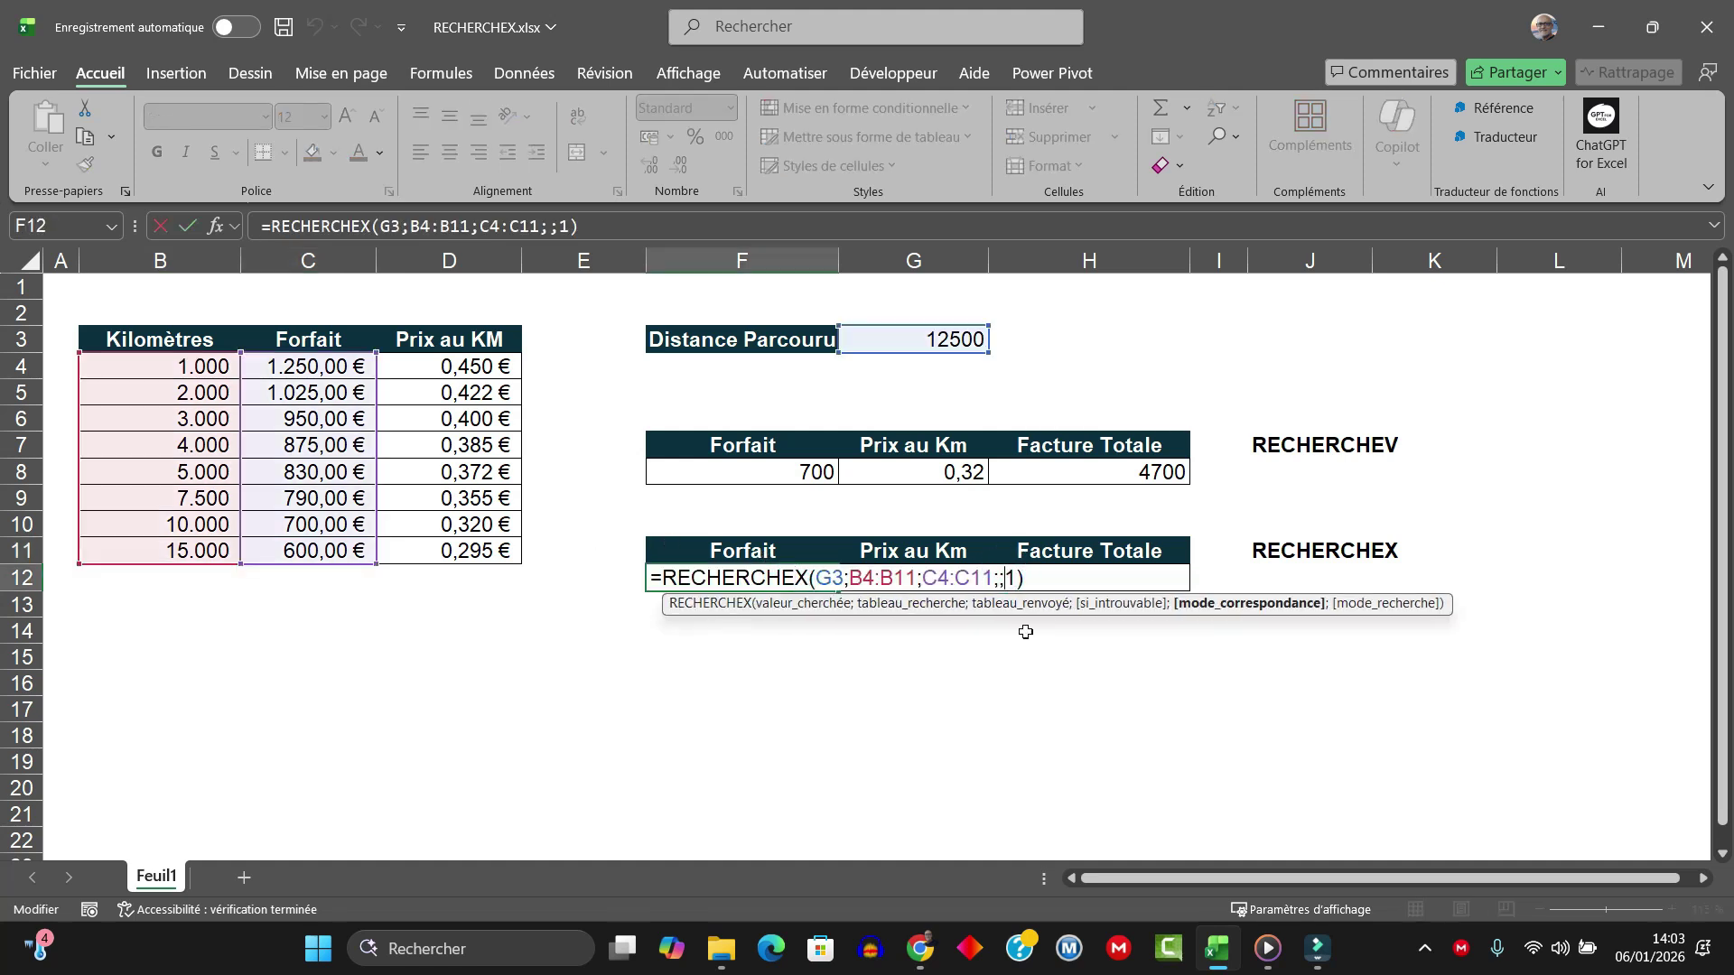
pyautogui.write('-')
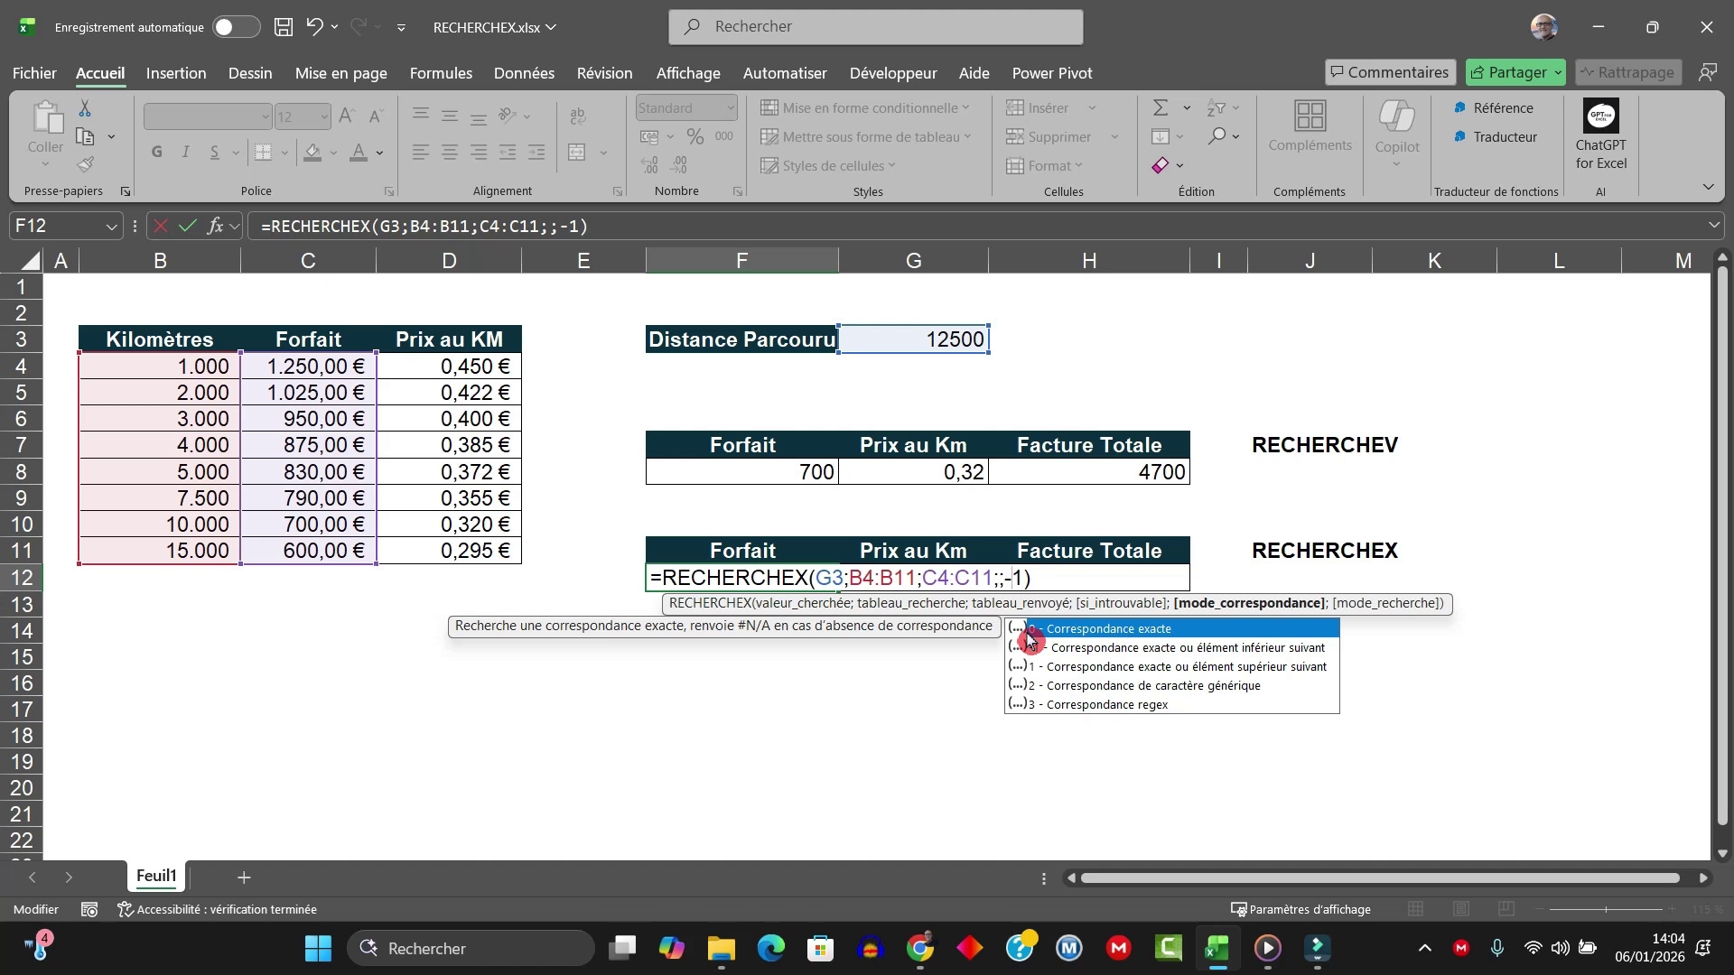
pyautogui.press('Return')
pyautogui.click(801, 578)
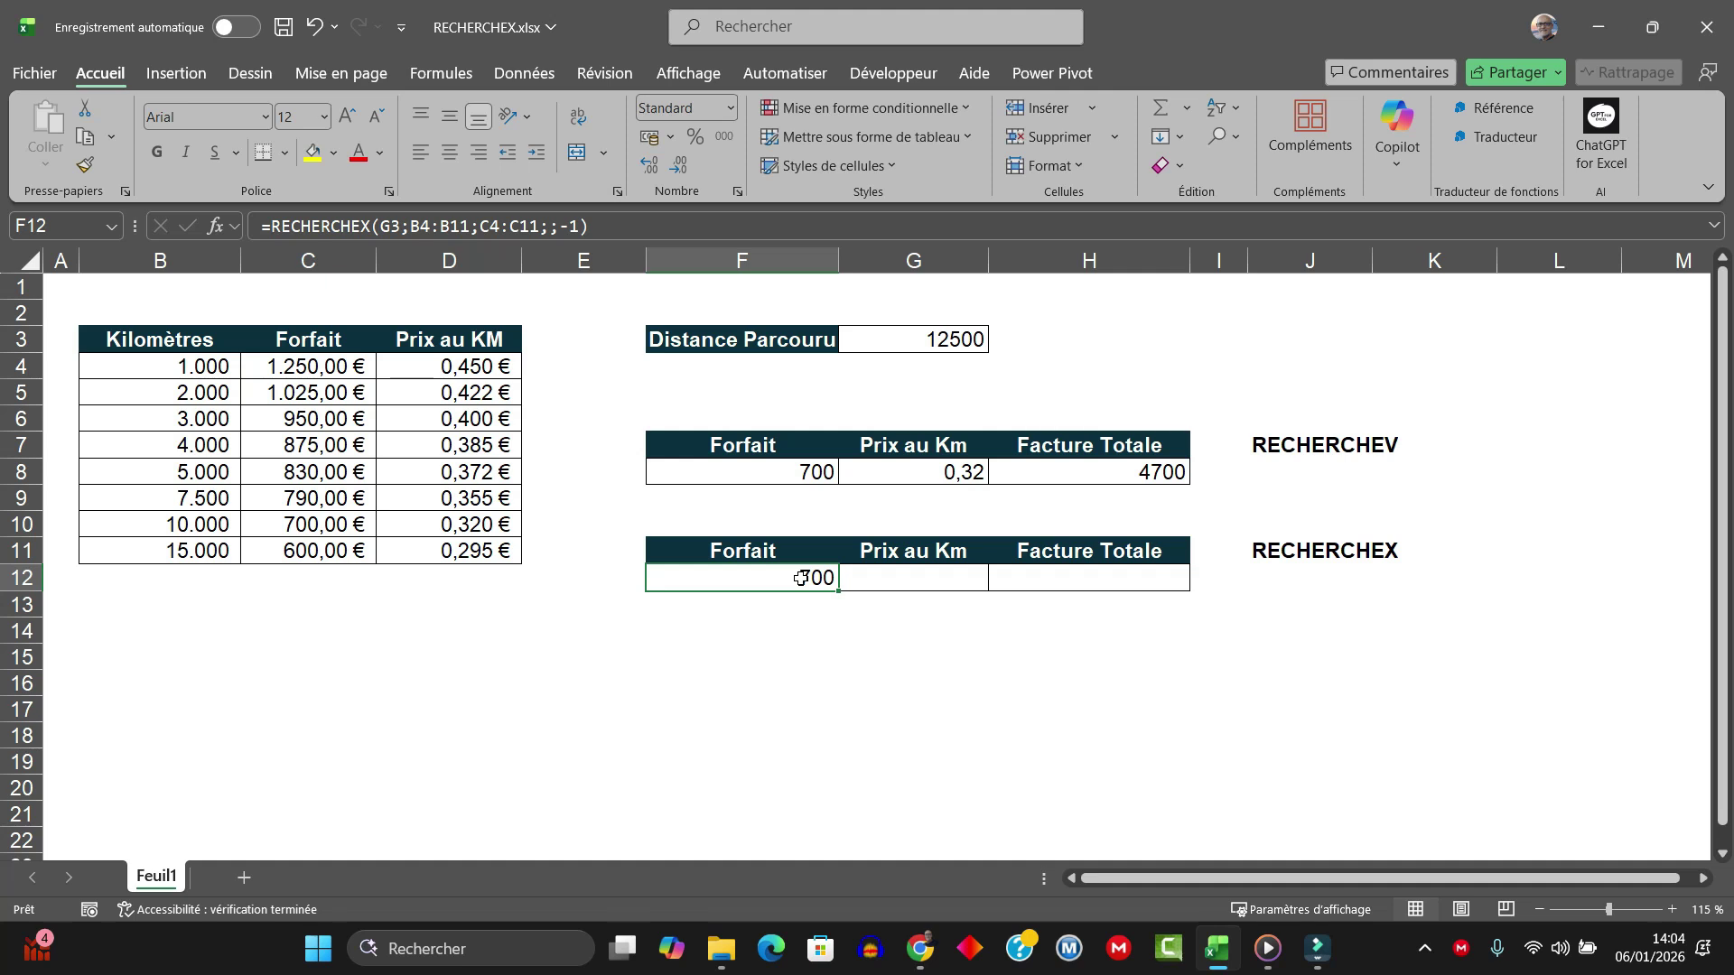
pyautogui.click(938, 584)
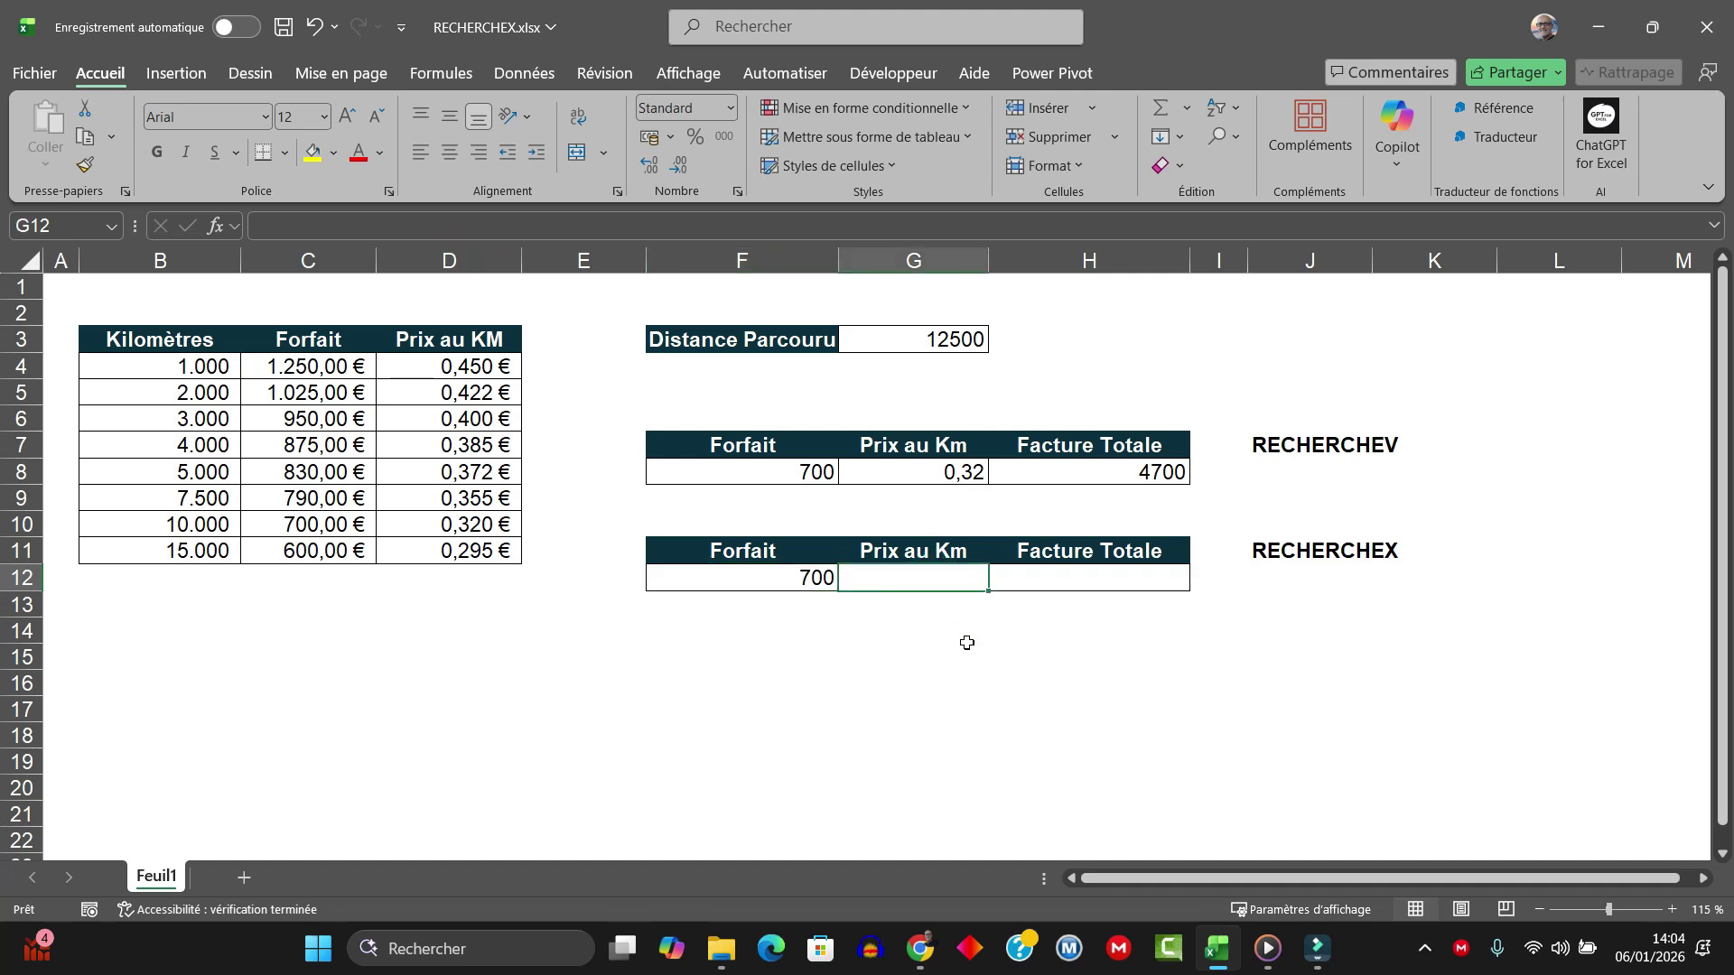
# Step: Enter =RECHERCHEX(G3;B4:B11;D4:D11;;-1) in G12 to return 0,32 per km
pyautogui.write('=rec')
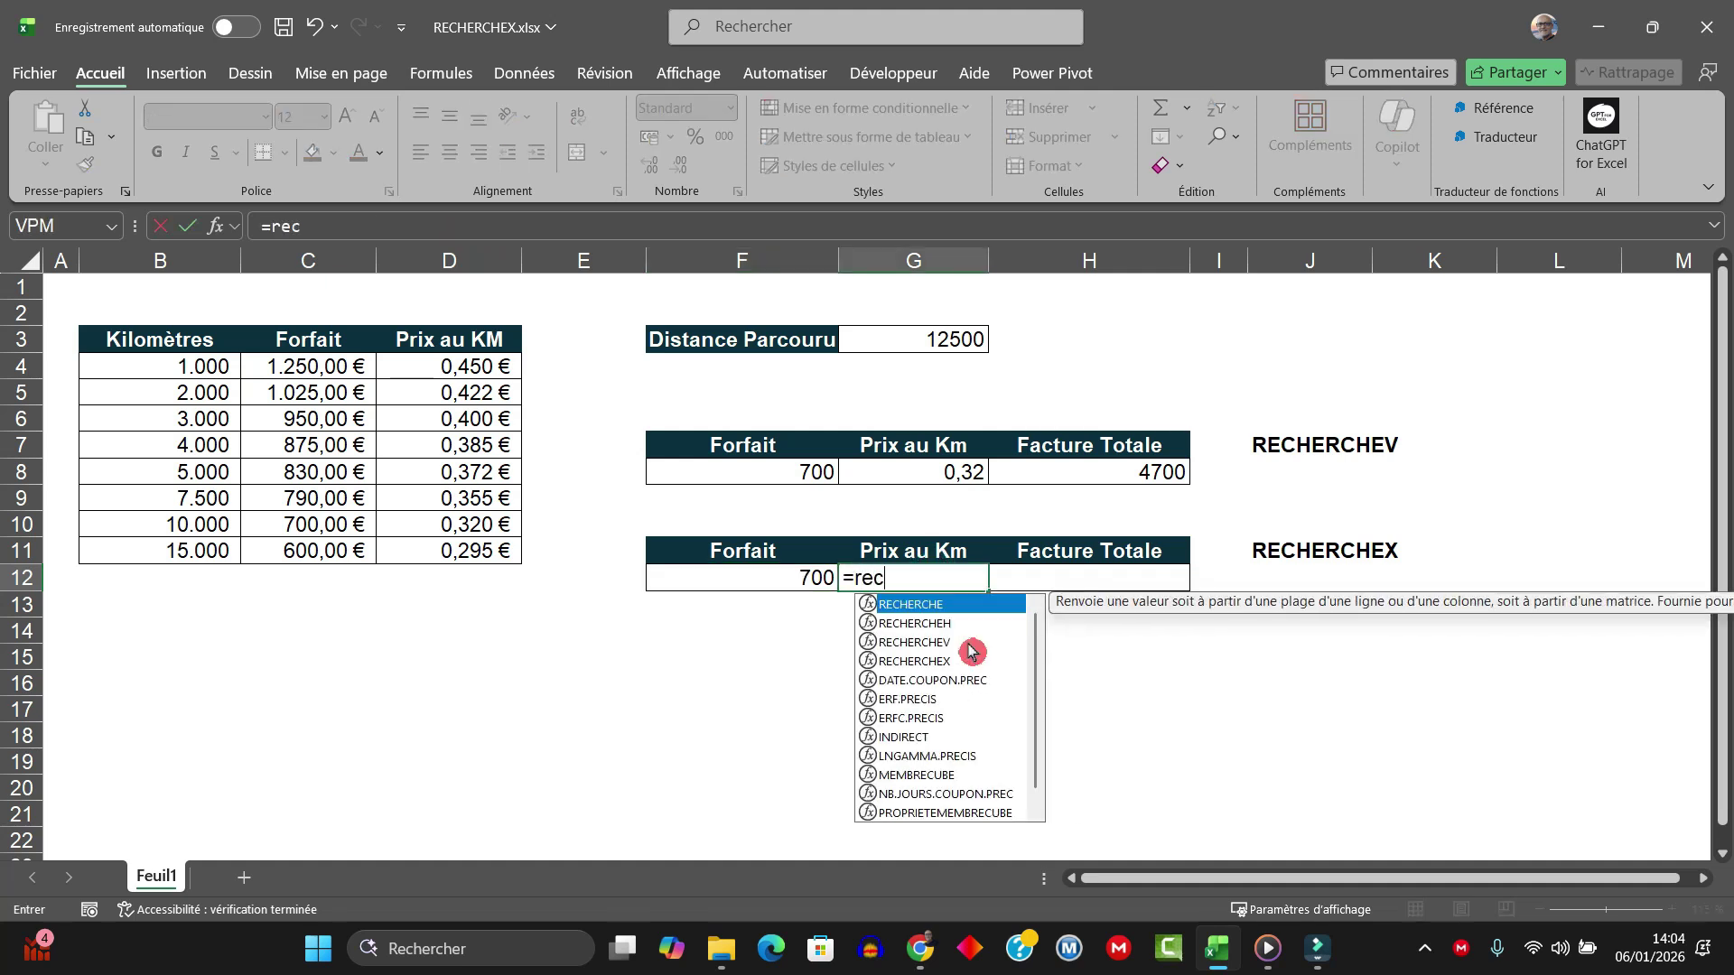
pyautogui.write('her')
pyautogui.doubleClick(887, 664)
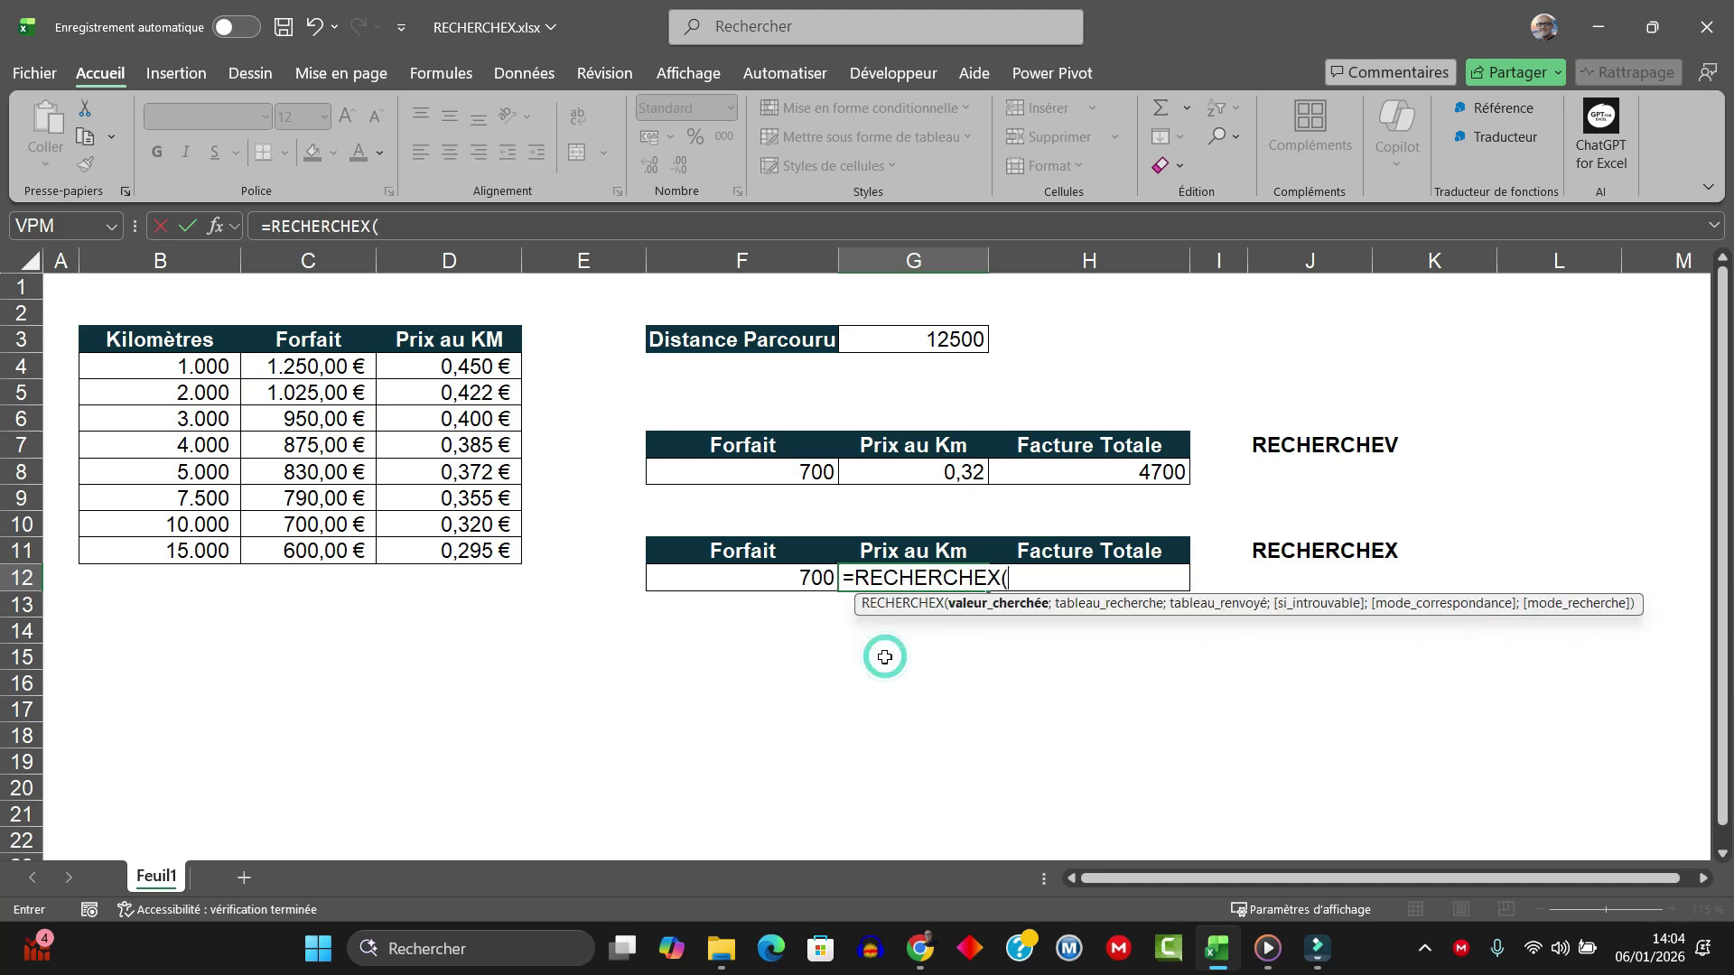
pyautogui.click(947, 346)
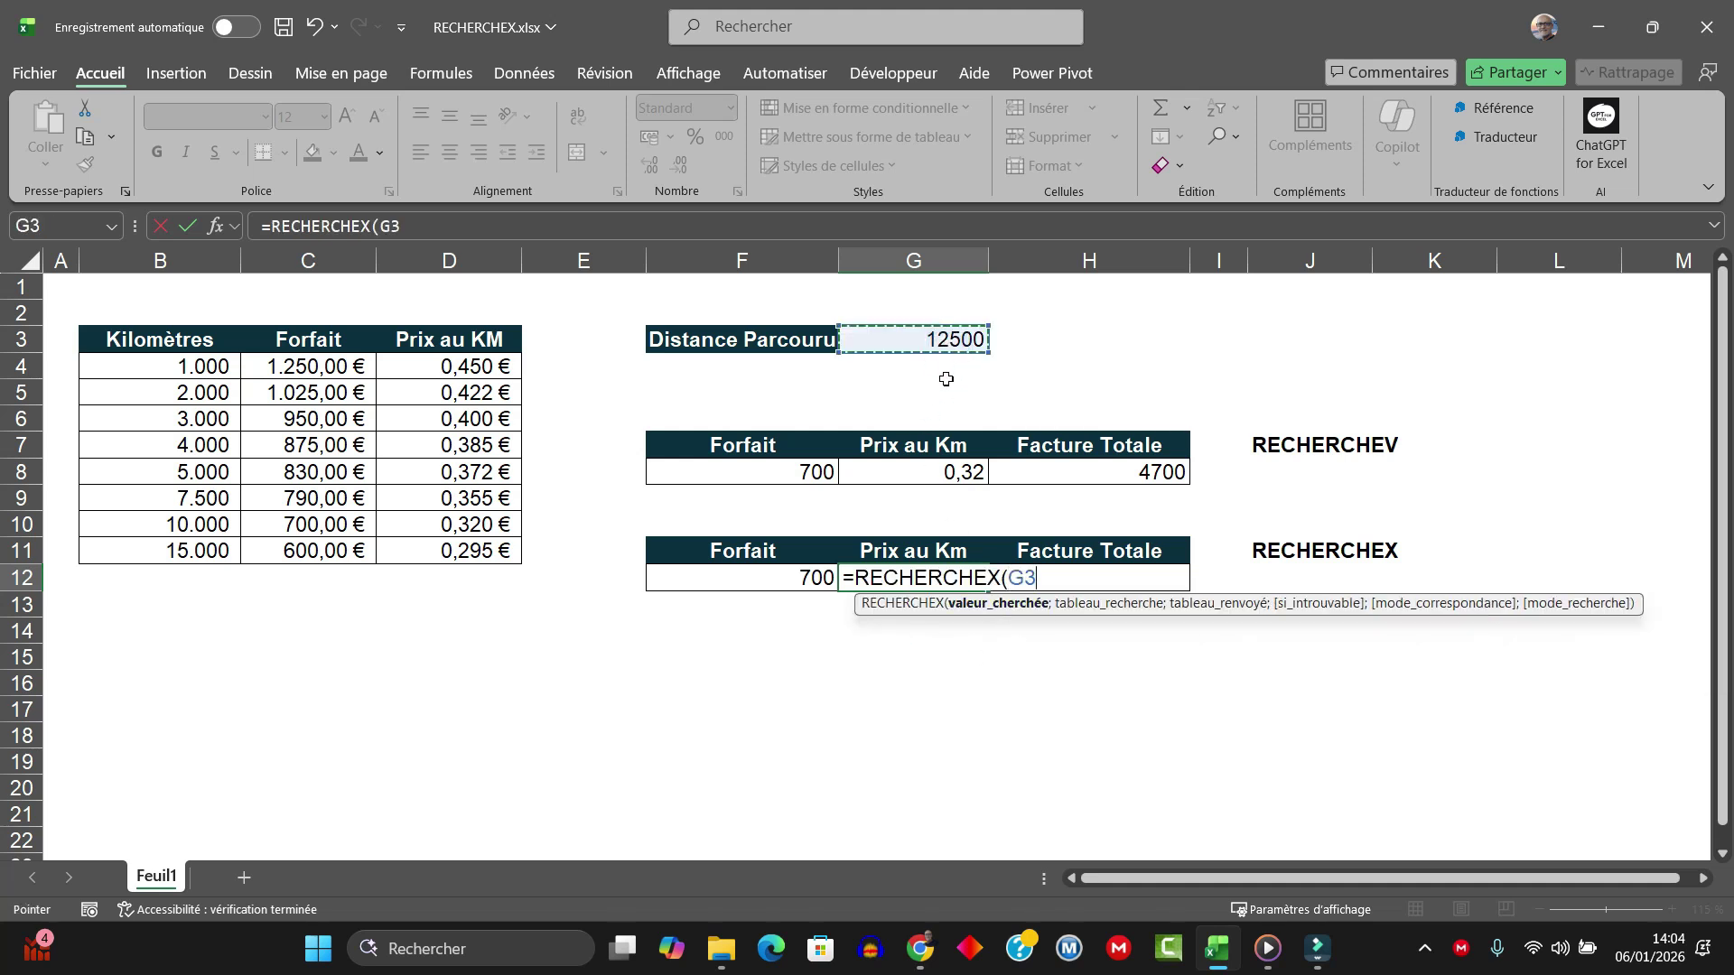
pyautogui.write(';')
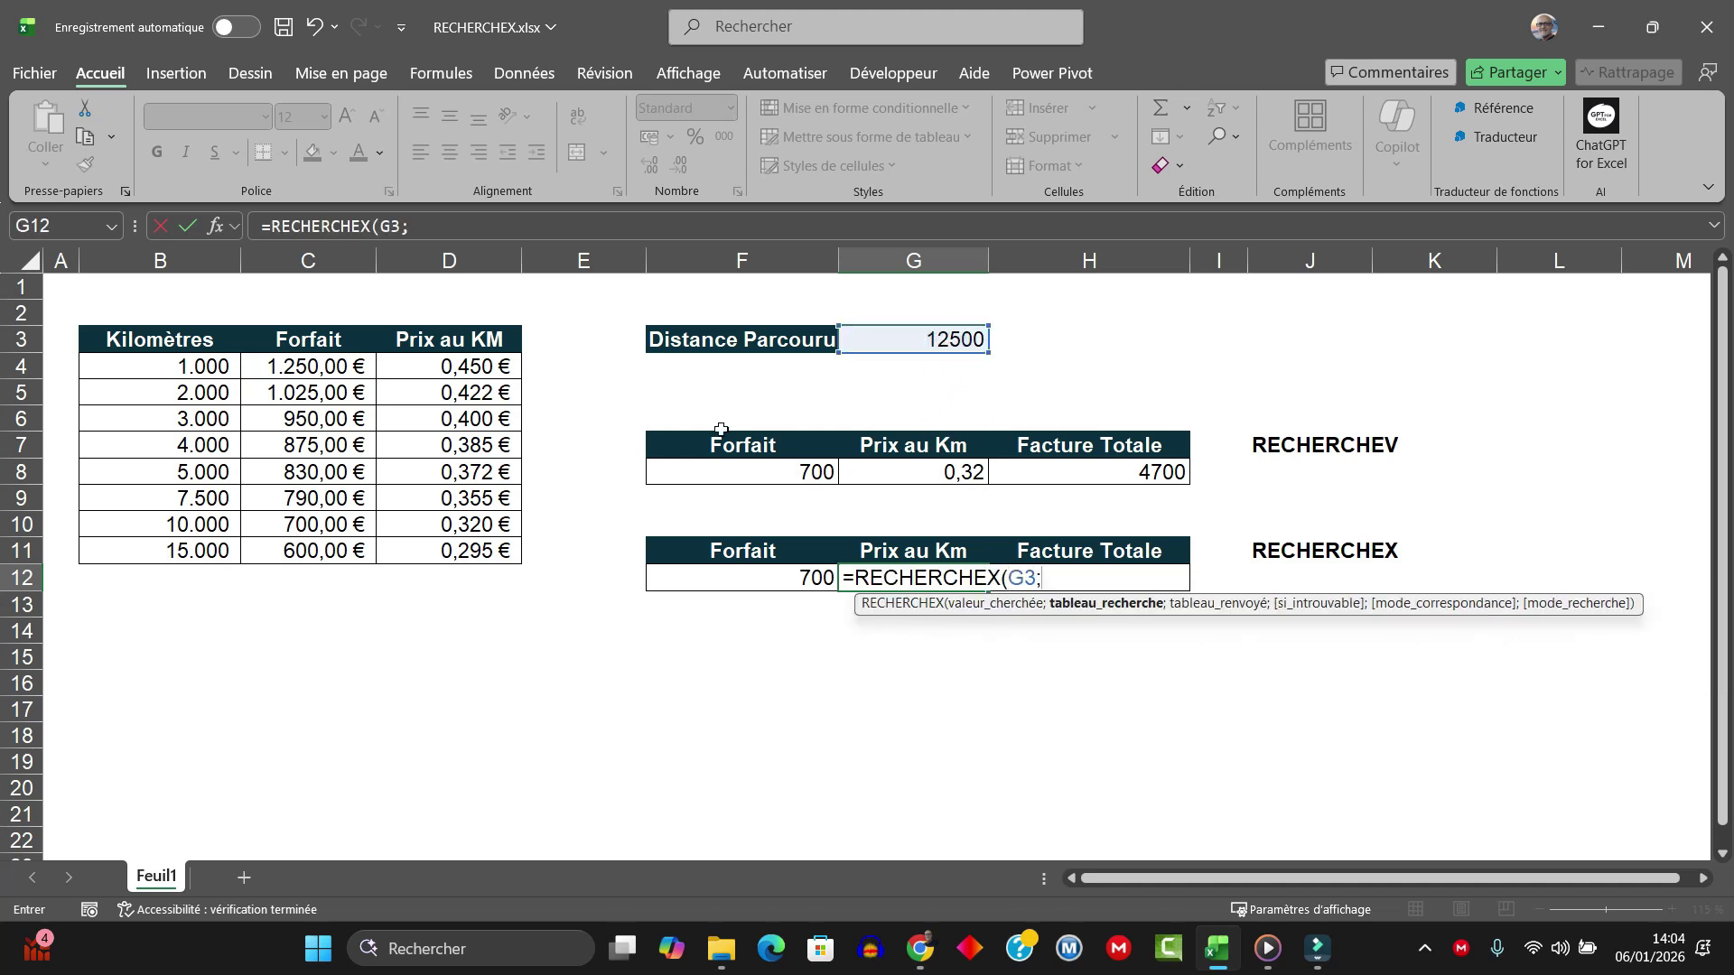
pyautogui.moveTo(207, 365); pyautogui.dragTo(203, 545)
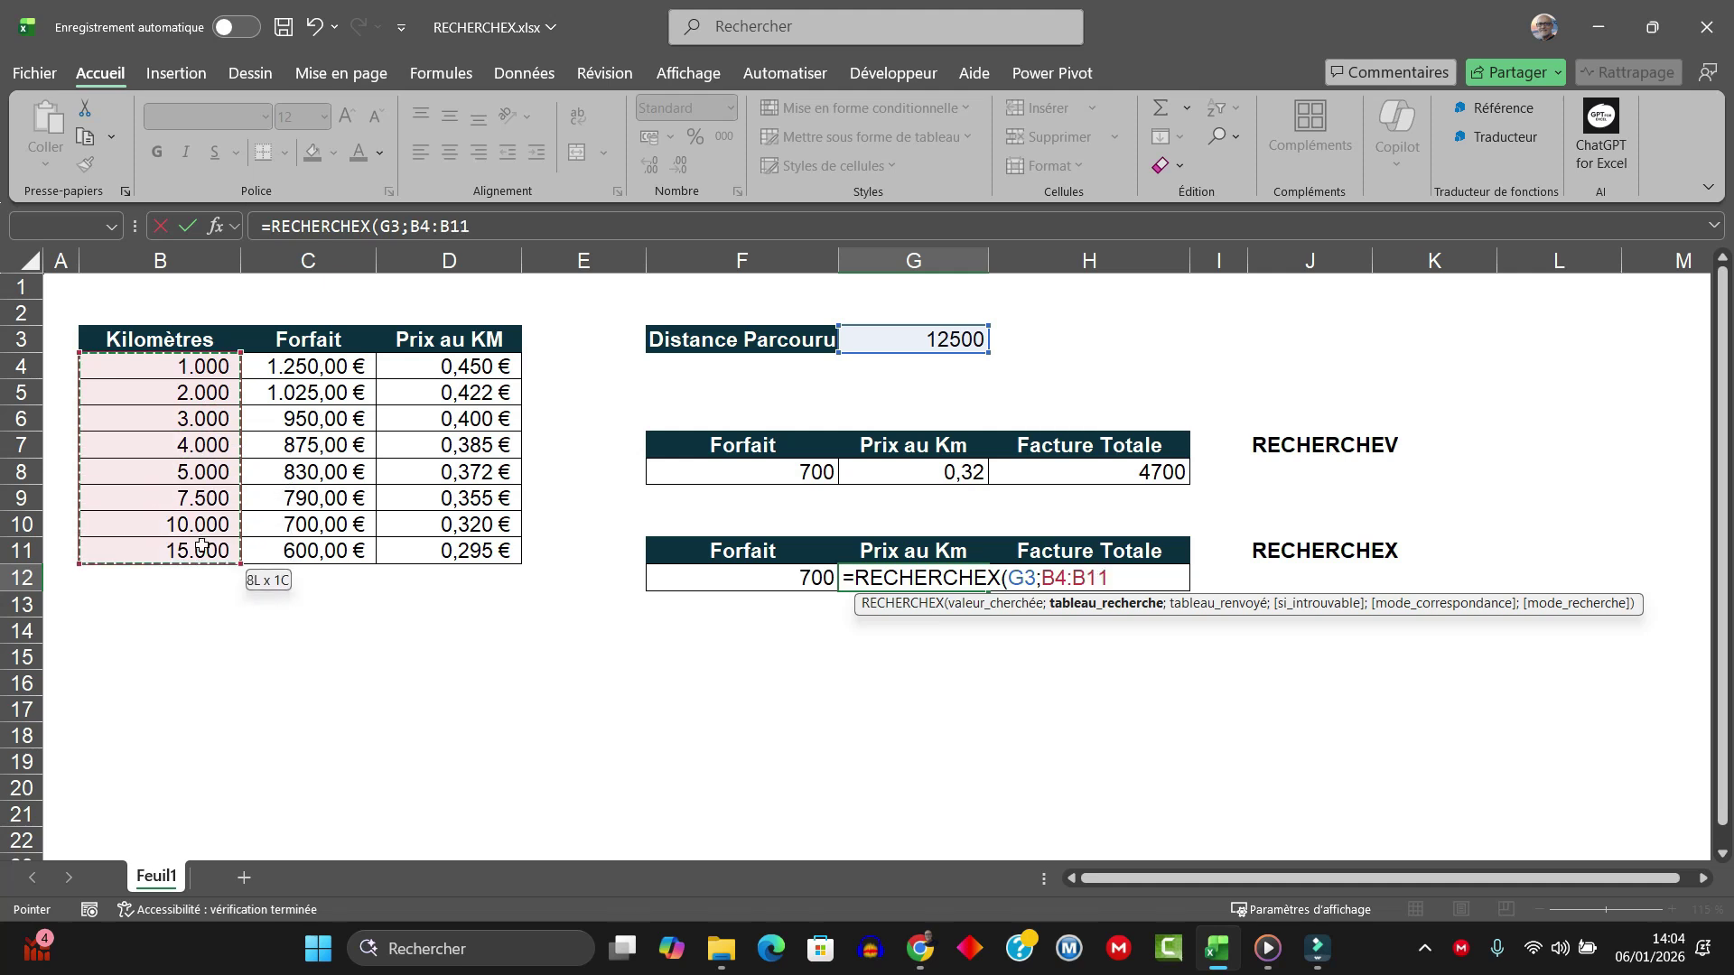
pyautogui.write(';')
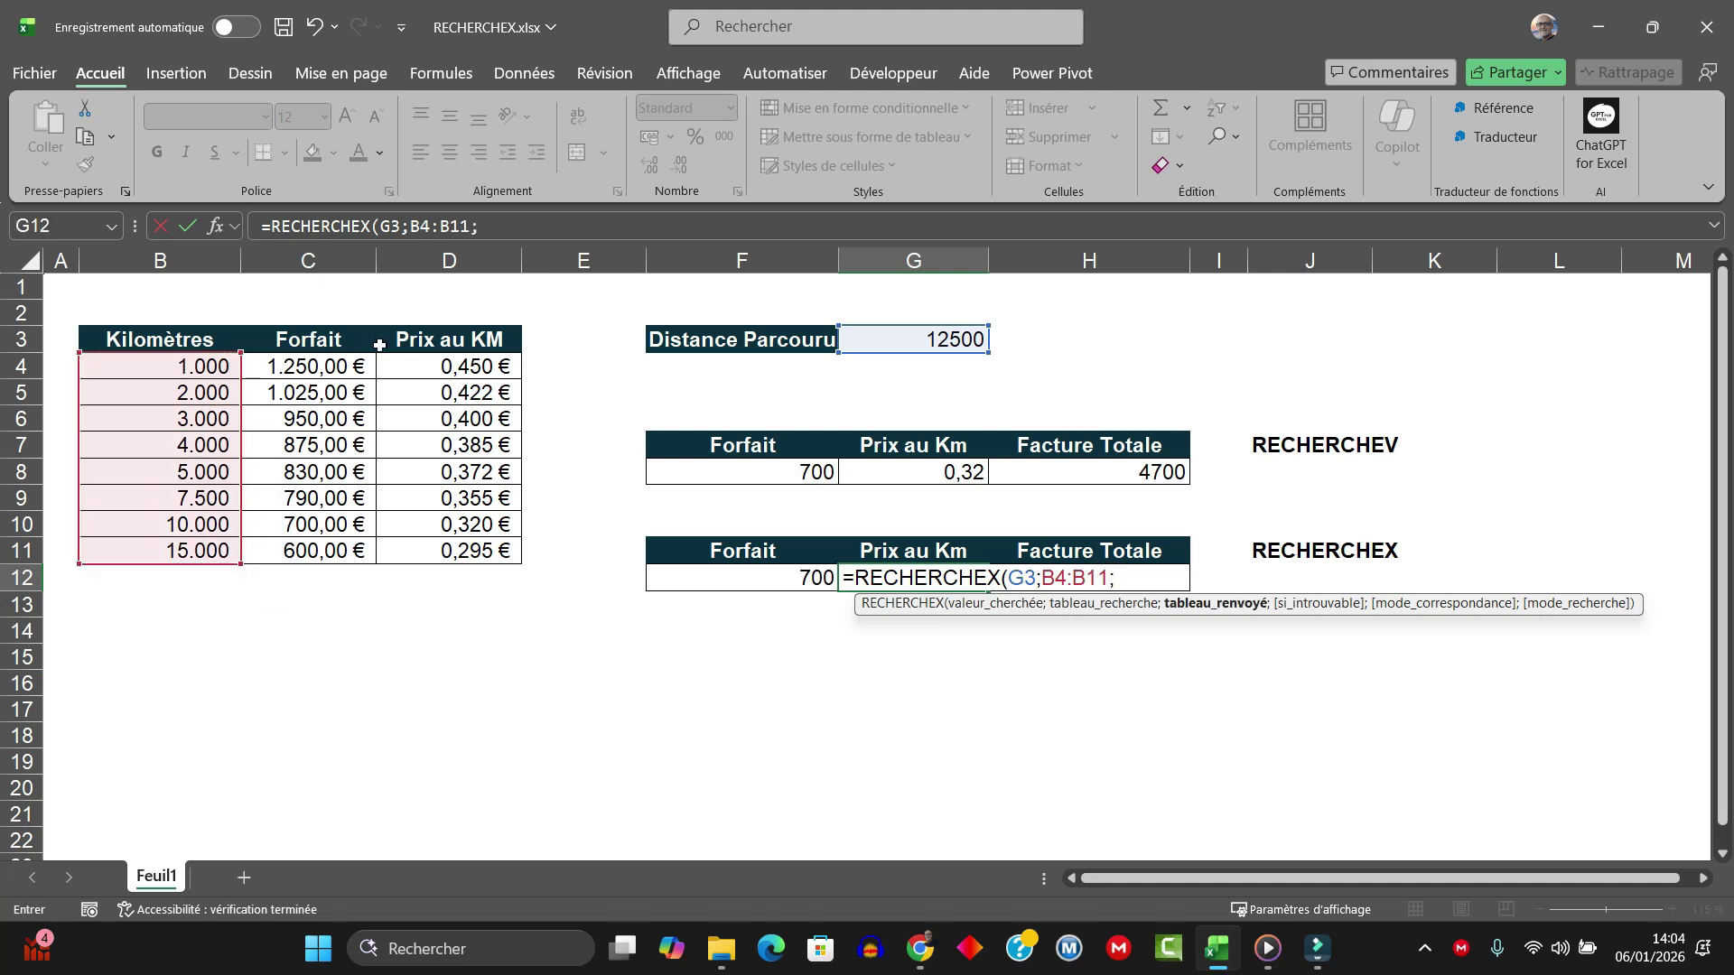
pyautogui.moveTo(445, 364); pyautogui.dragTo(426, 557)
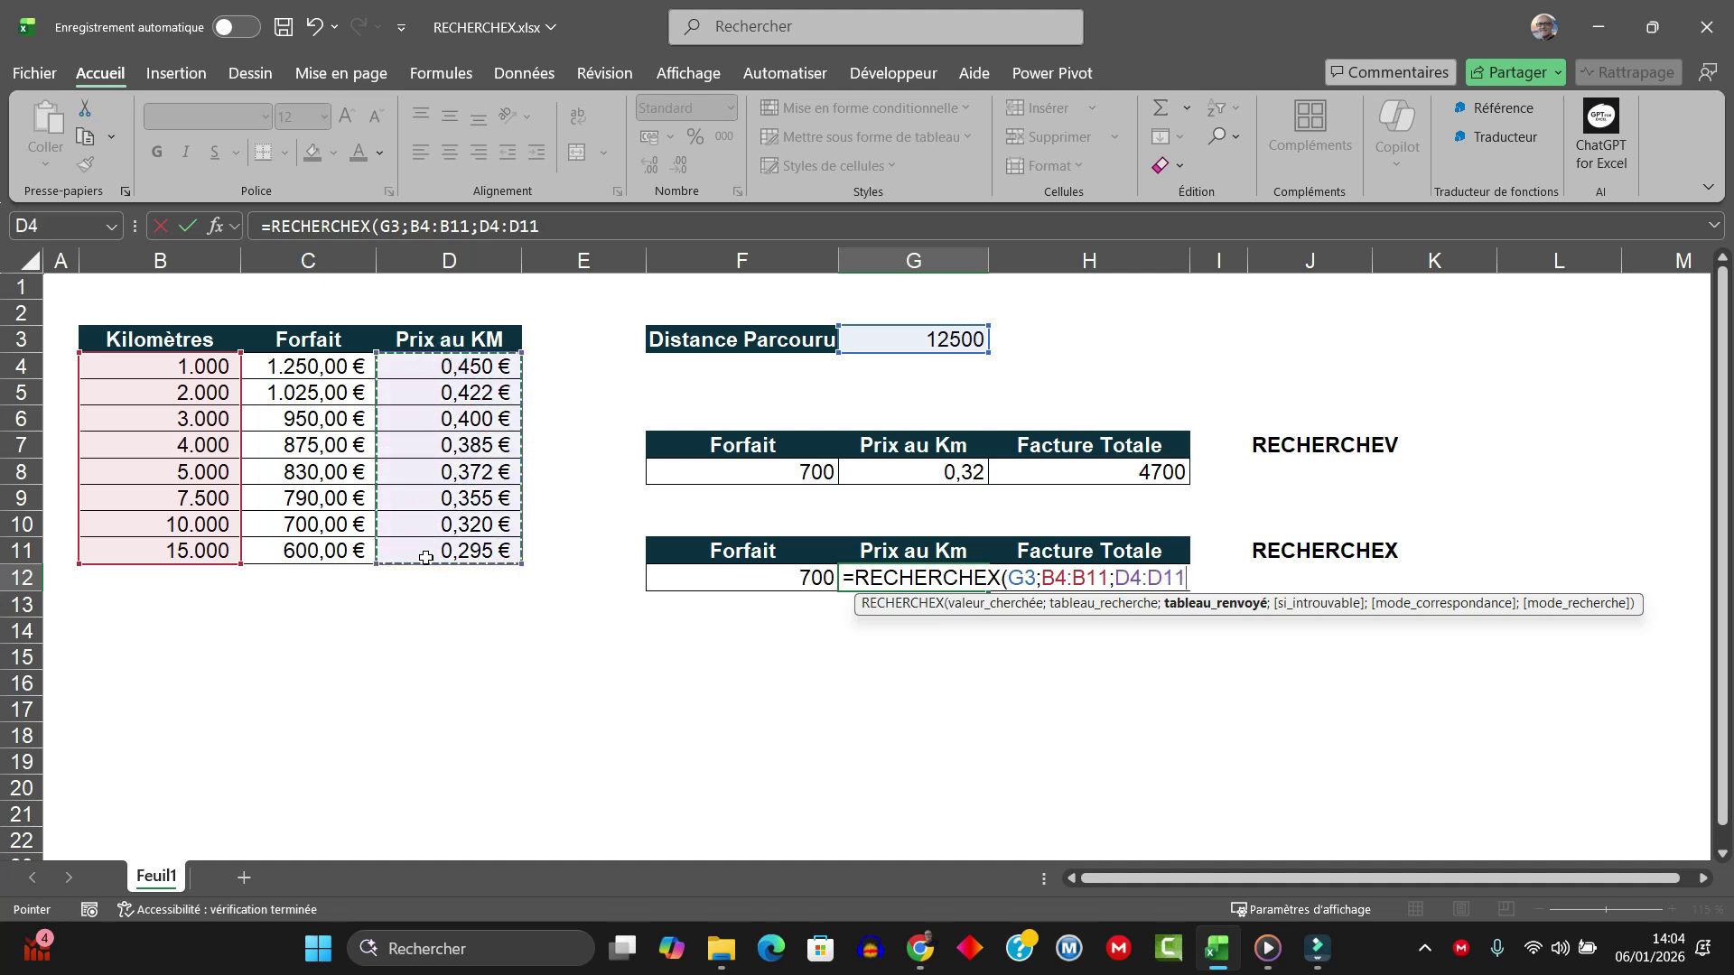
pyautogui.write(';')
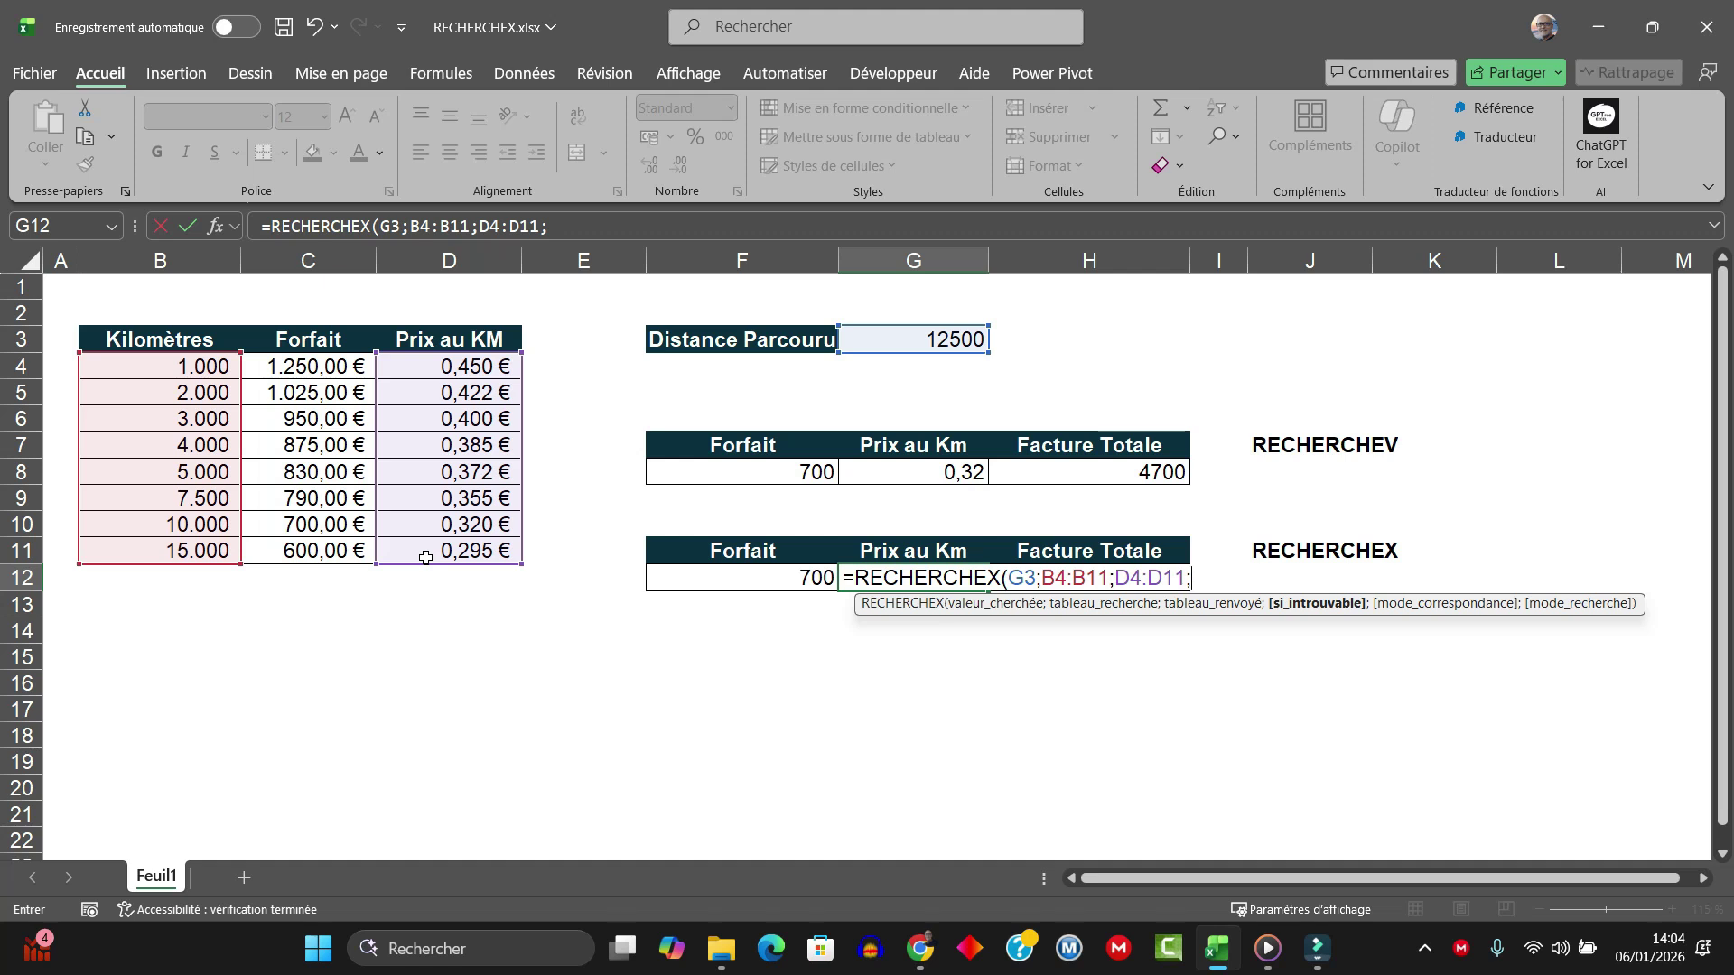
pyautogui.write(';')
pyautogui.click(1334, 657)
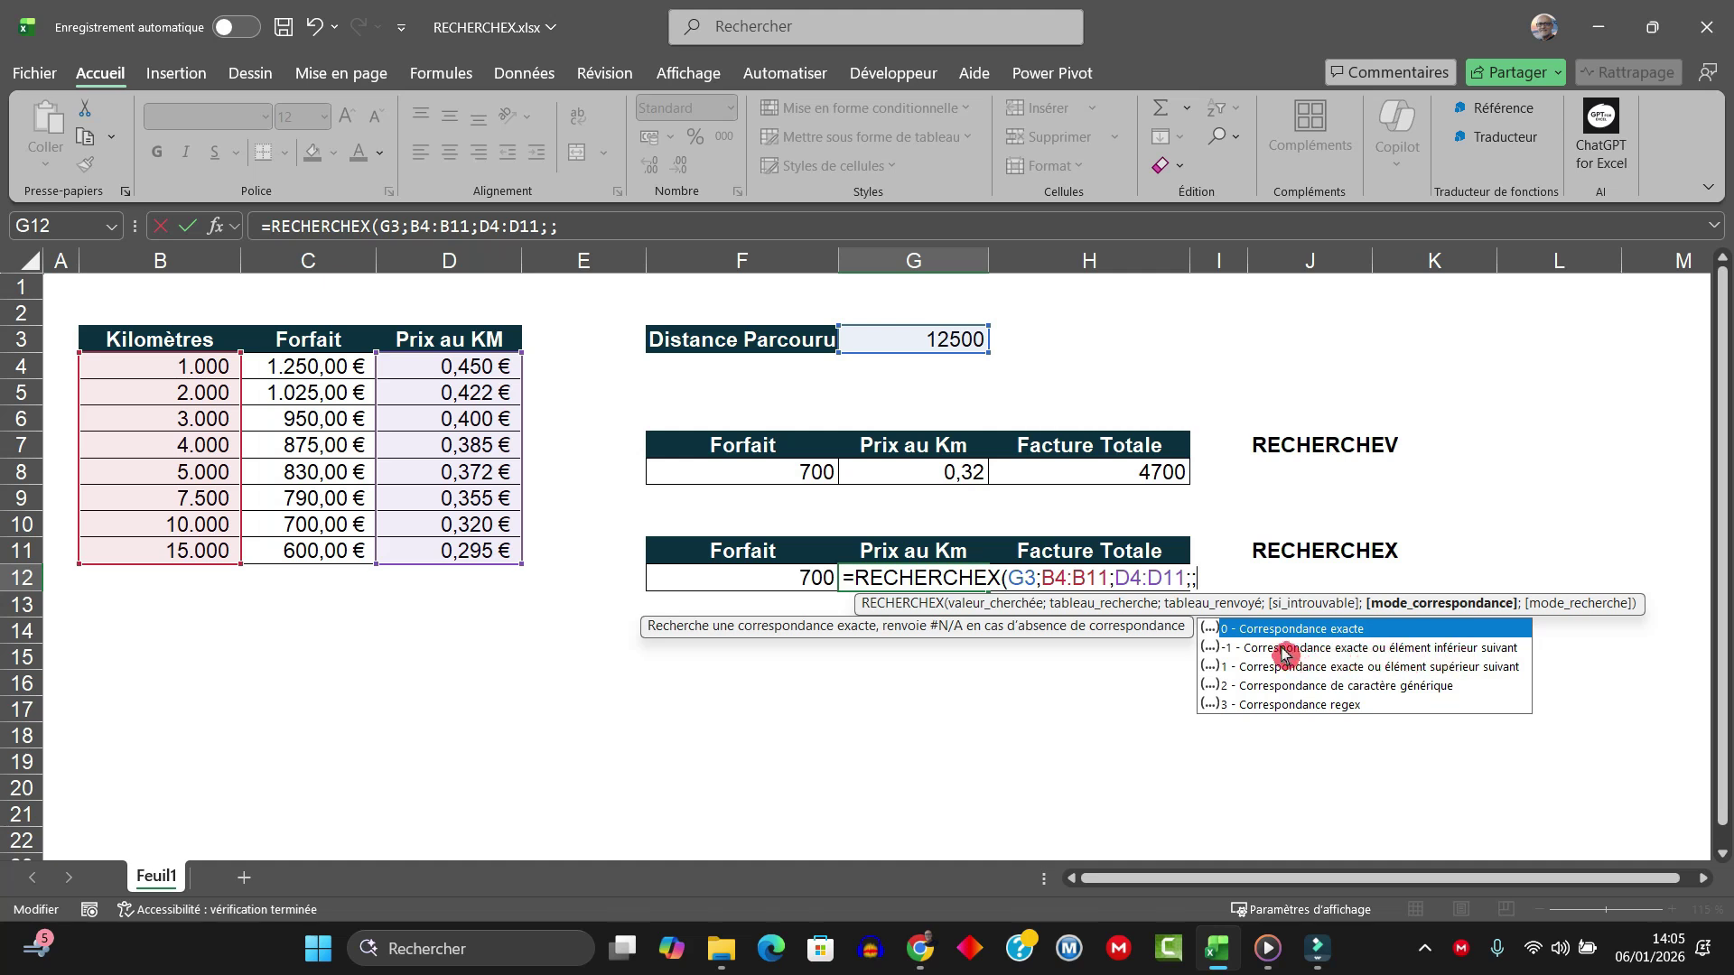
pyautogui.doubleClick(1283, 648)
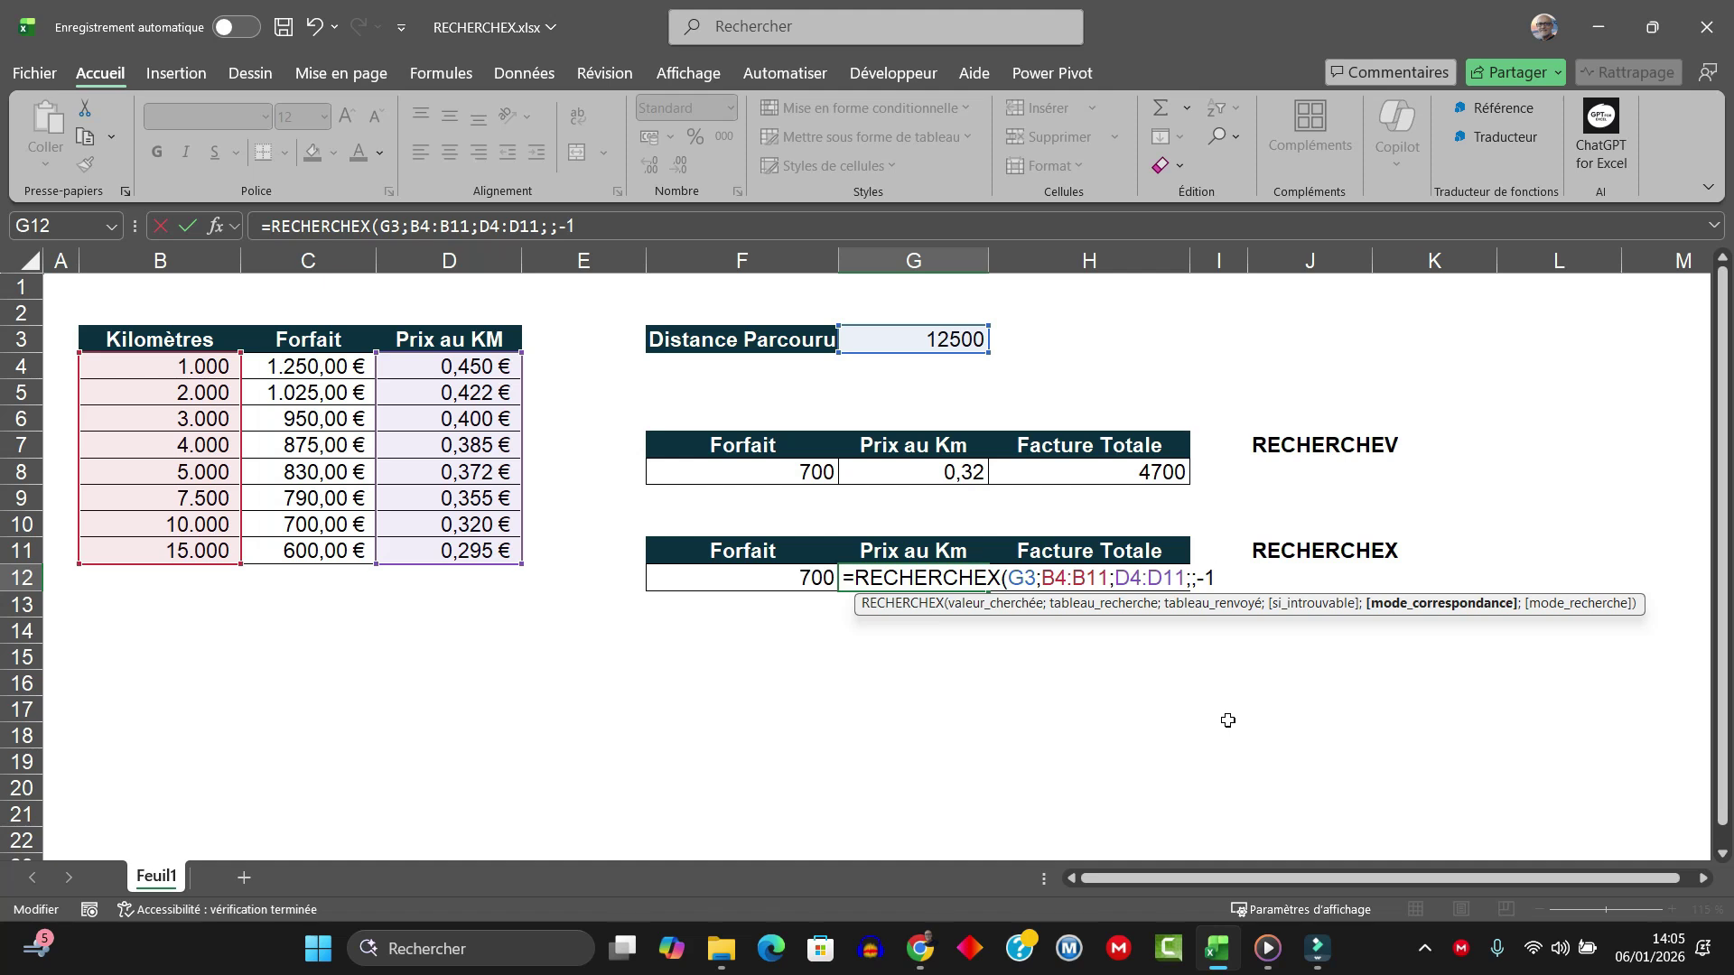
pyautogui.write(')')
pyautogui.press('Return')
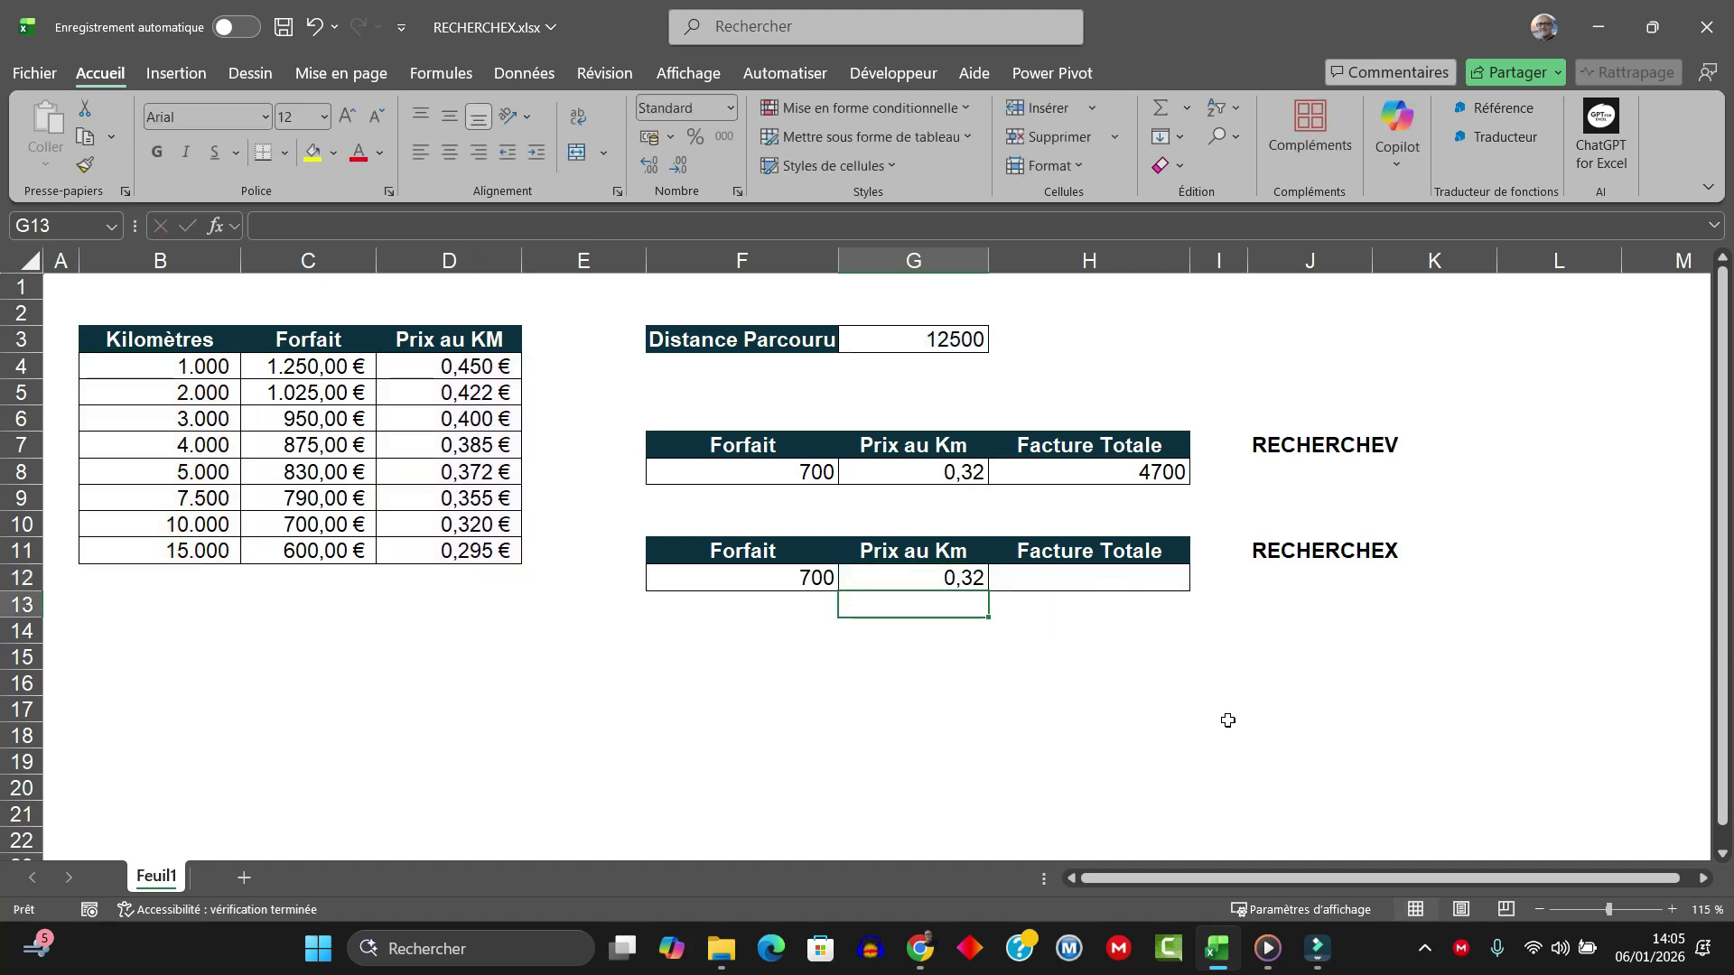
pyautogui.press('Up')
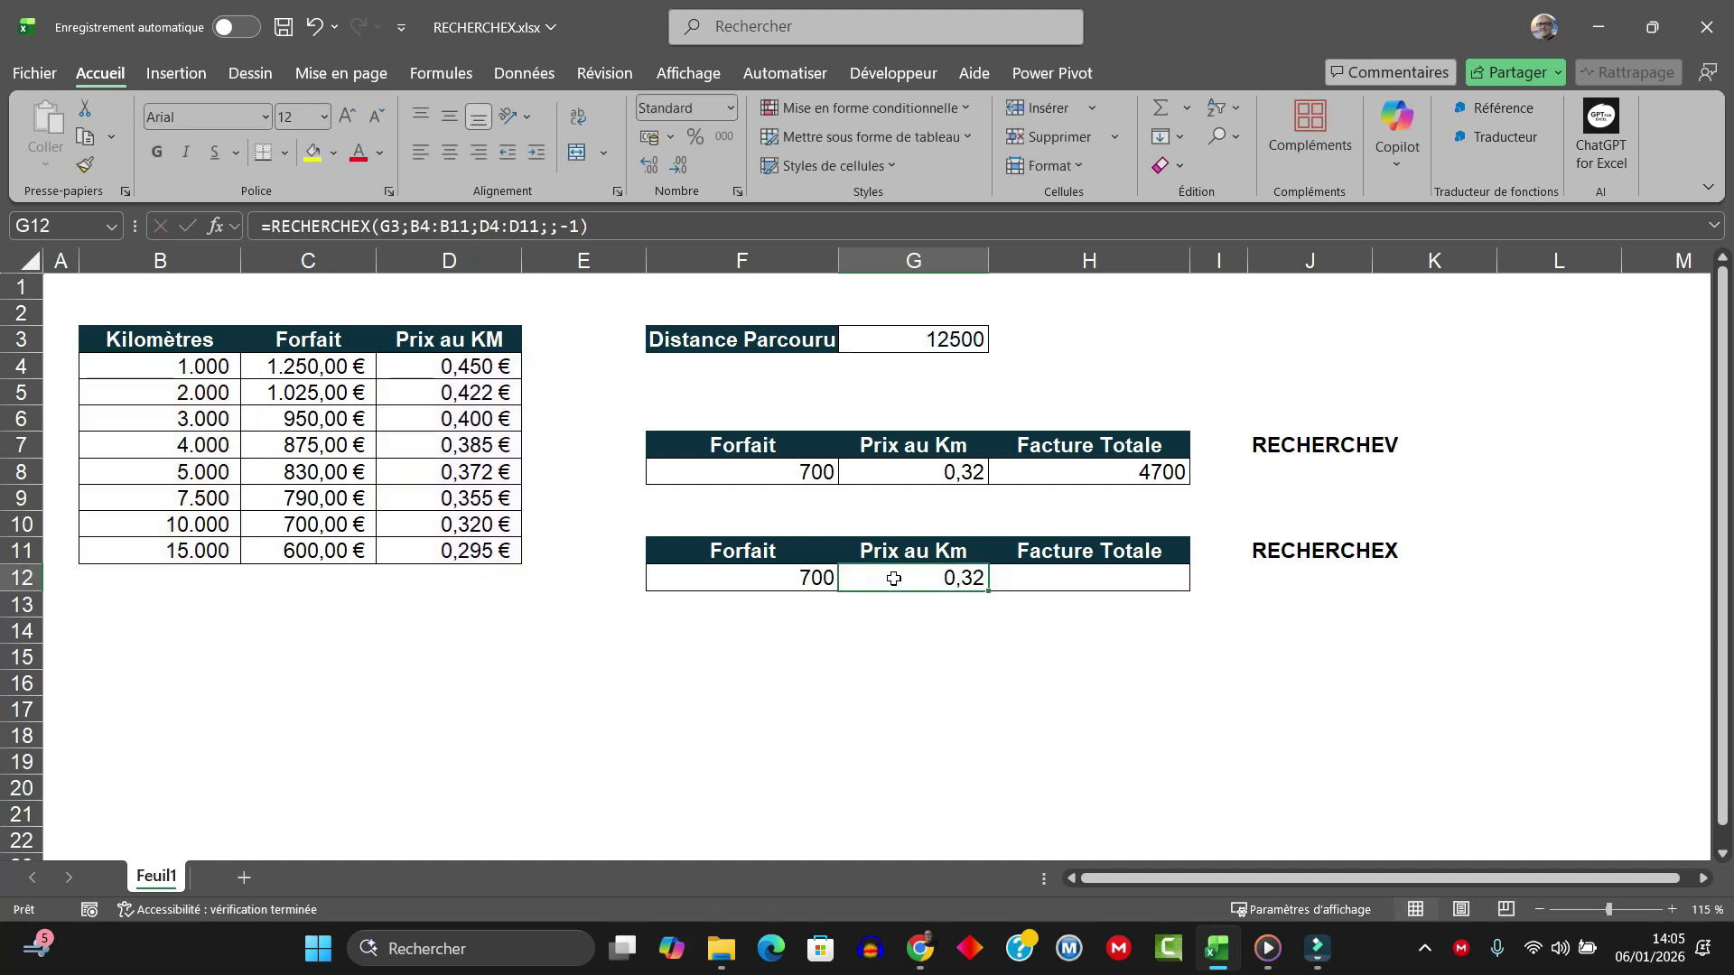
# Step: Insert a trial blank column at C, check the G8 and G12 formulas, then delete it
pyautogui.click(299, 255)
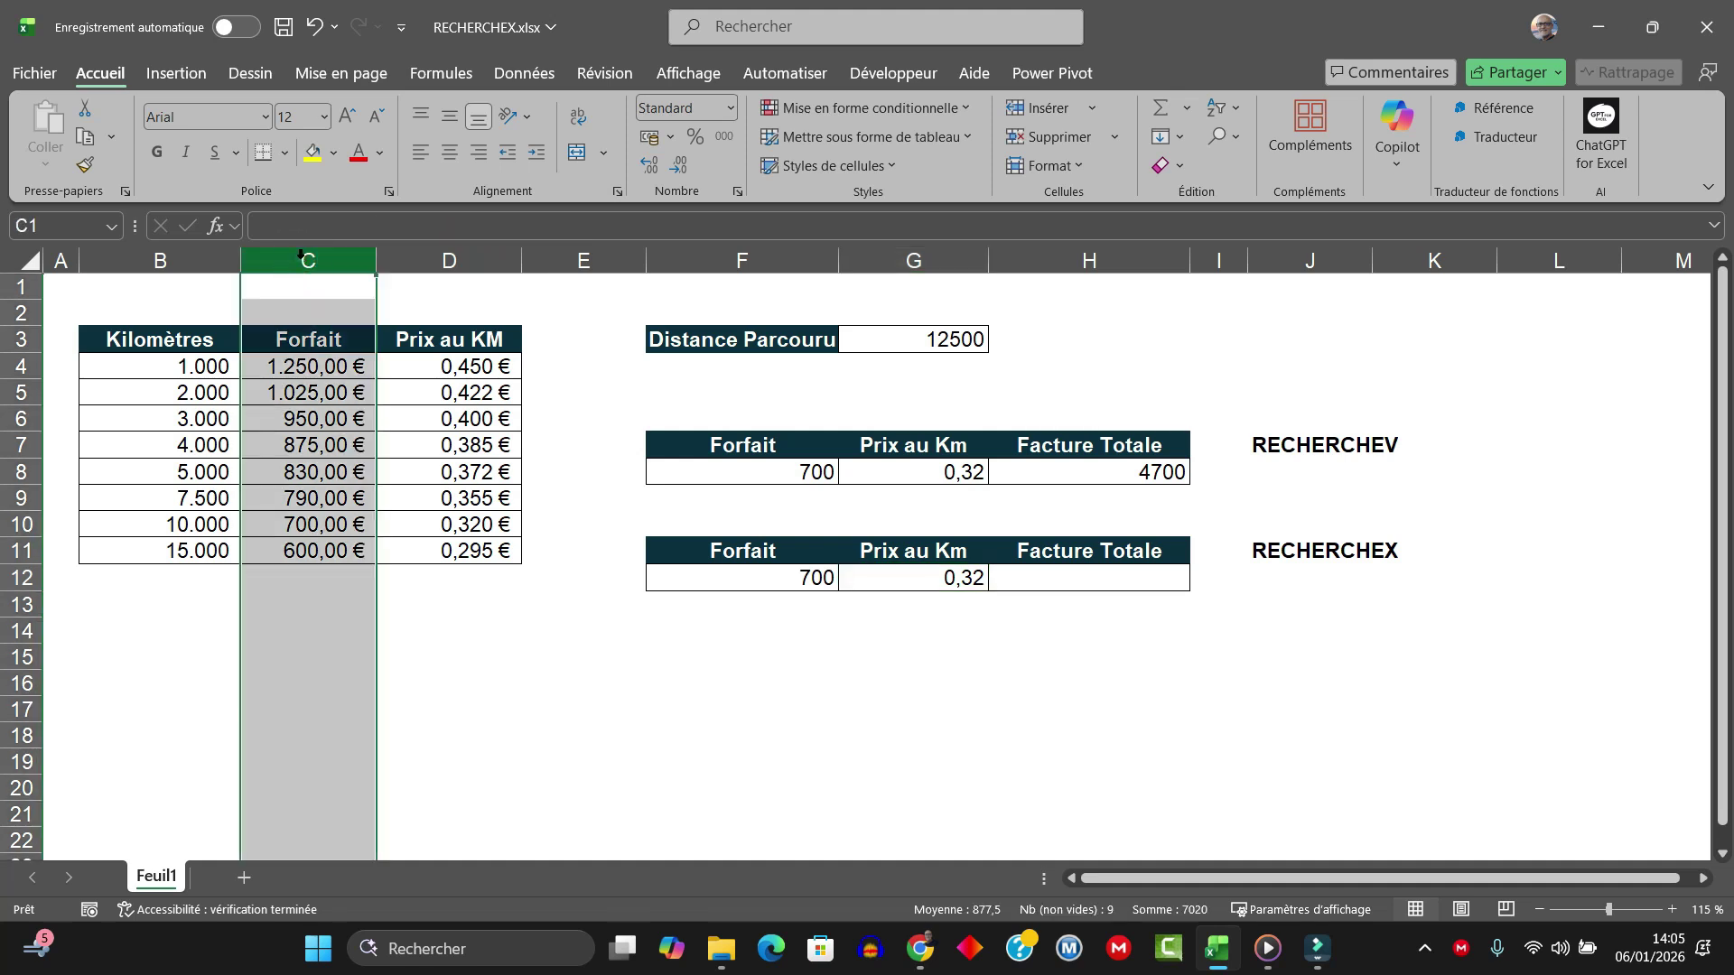
pyautogui.rightClick(300, 254)
pyautogui.click(361, 521)
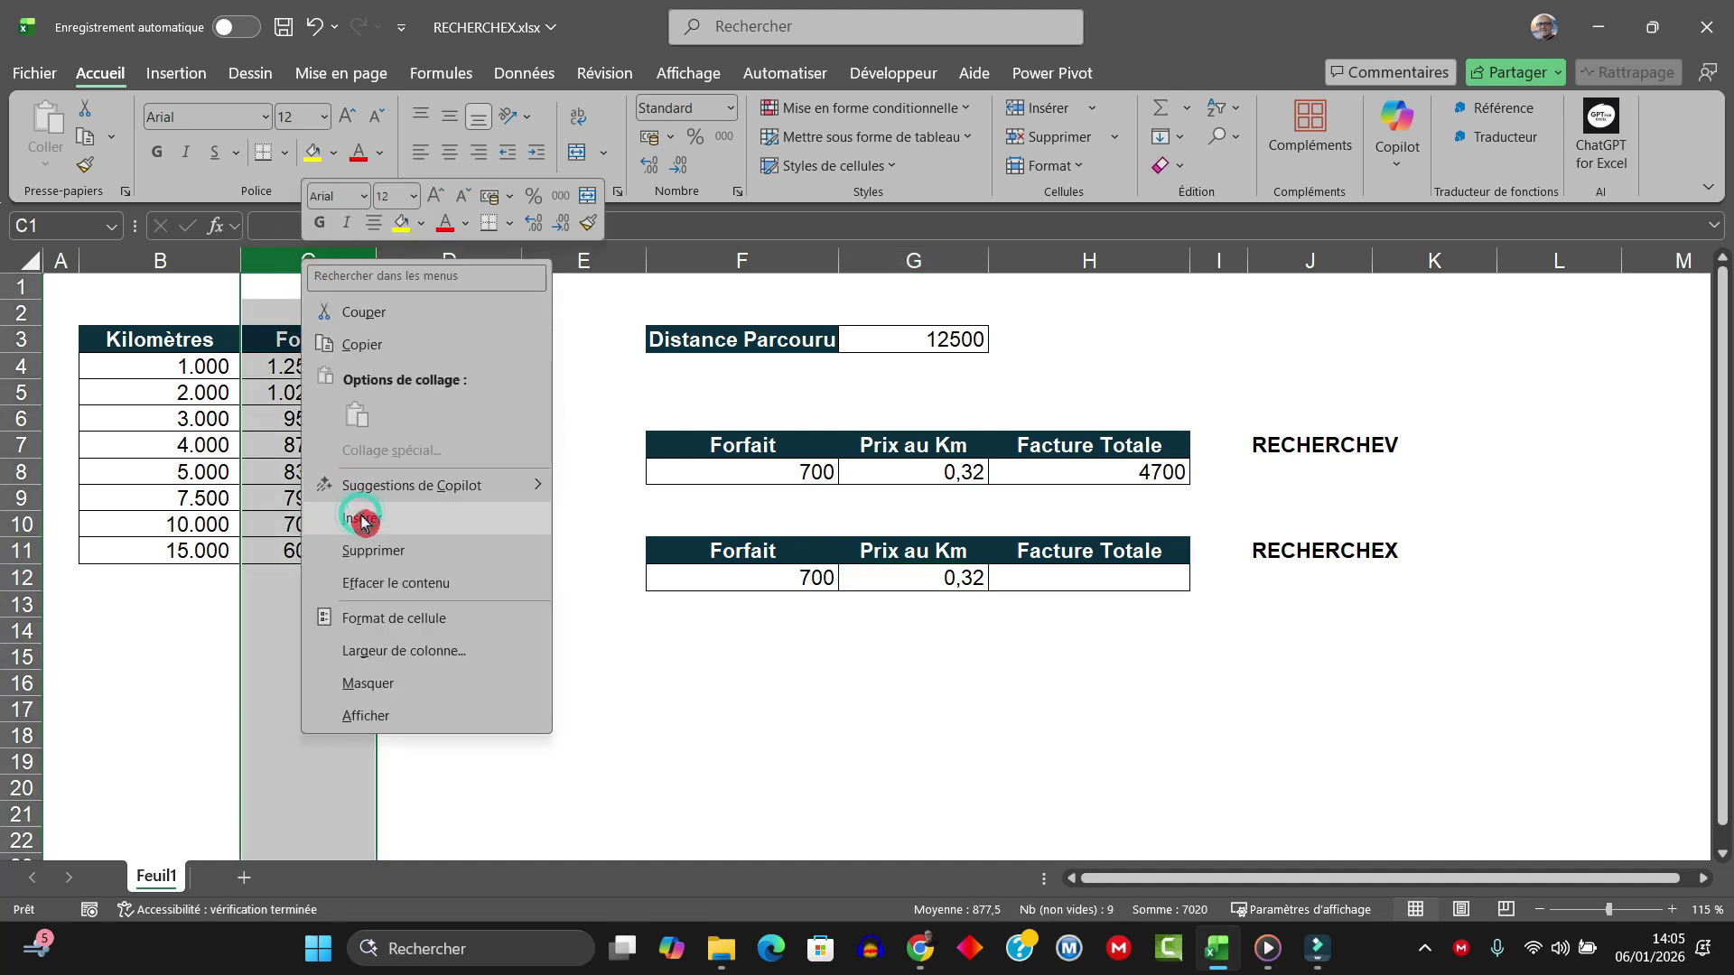
pyautogui.click(929, 478)
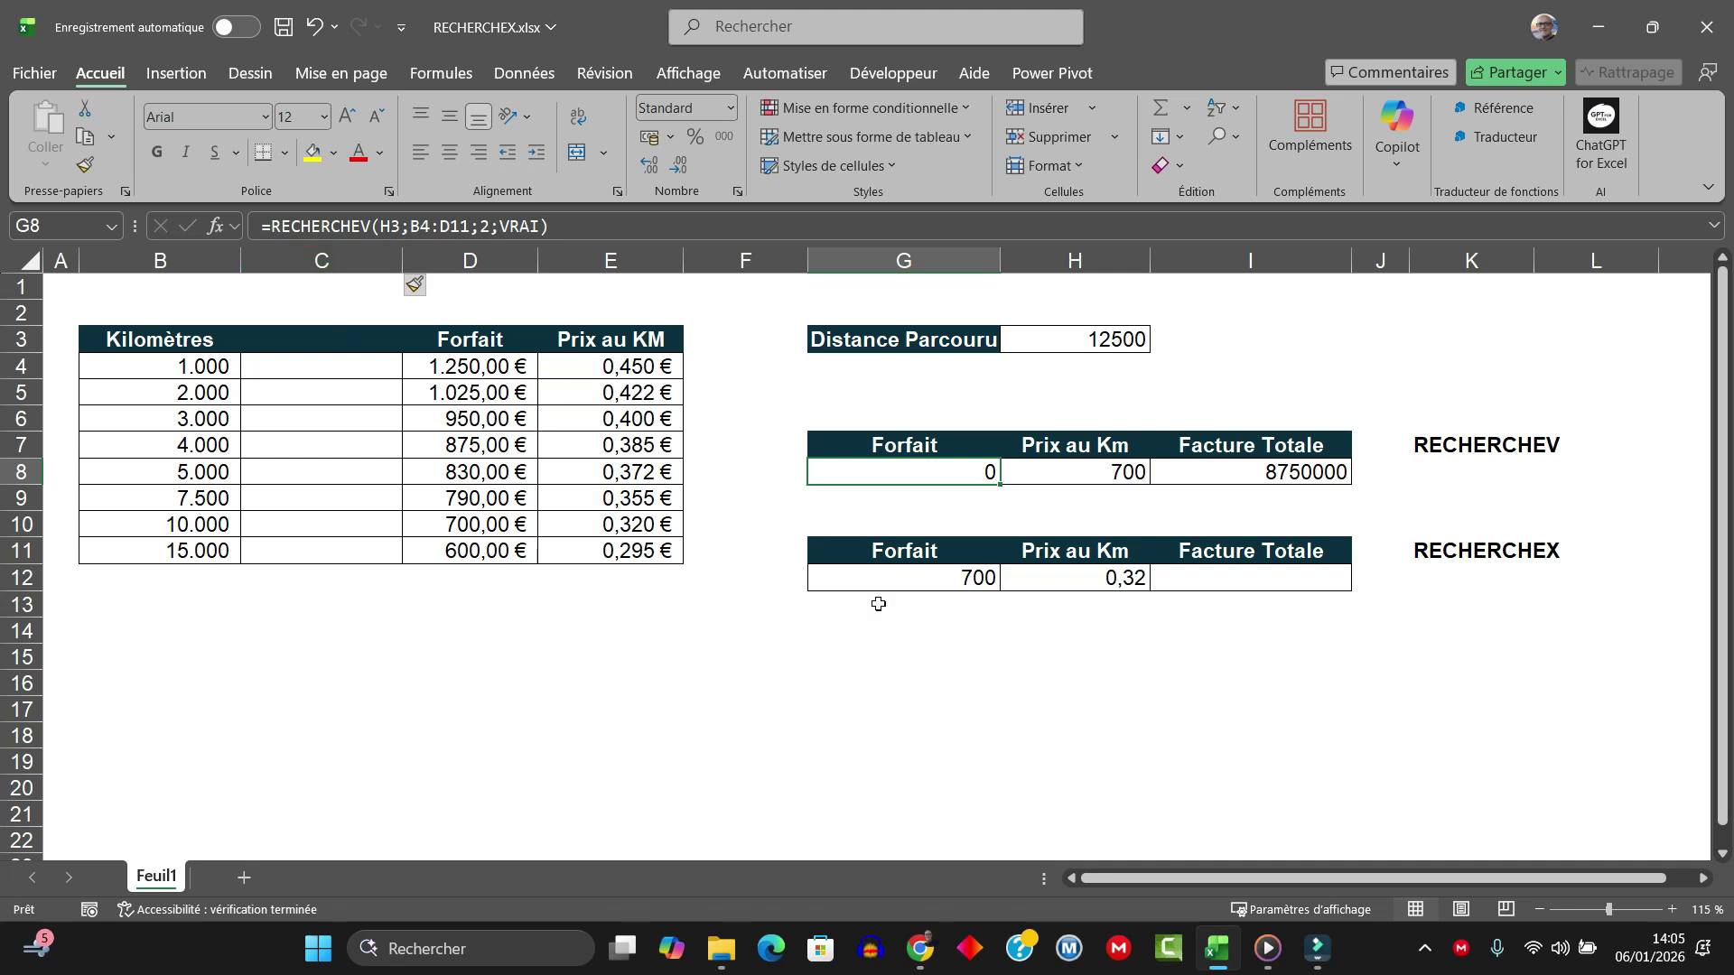
pyautogui.click(970, 578)
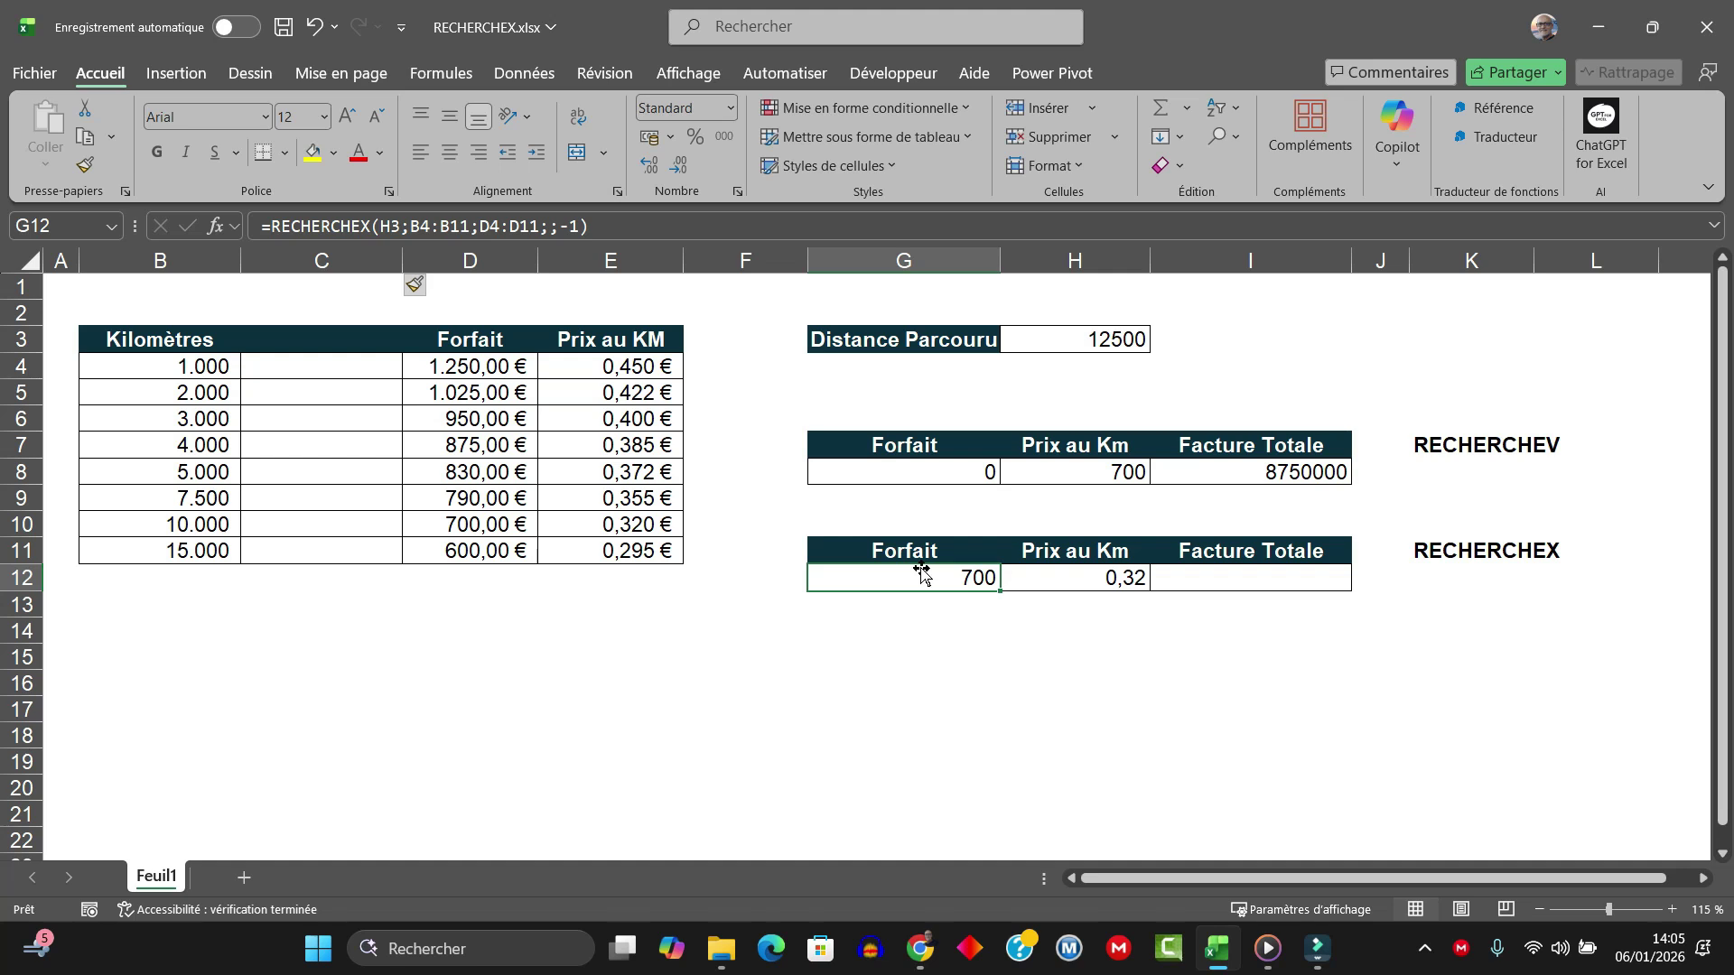
pyautogui.click(292, 265)
pyautogui.rightClick(292, 265)
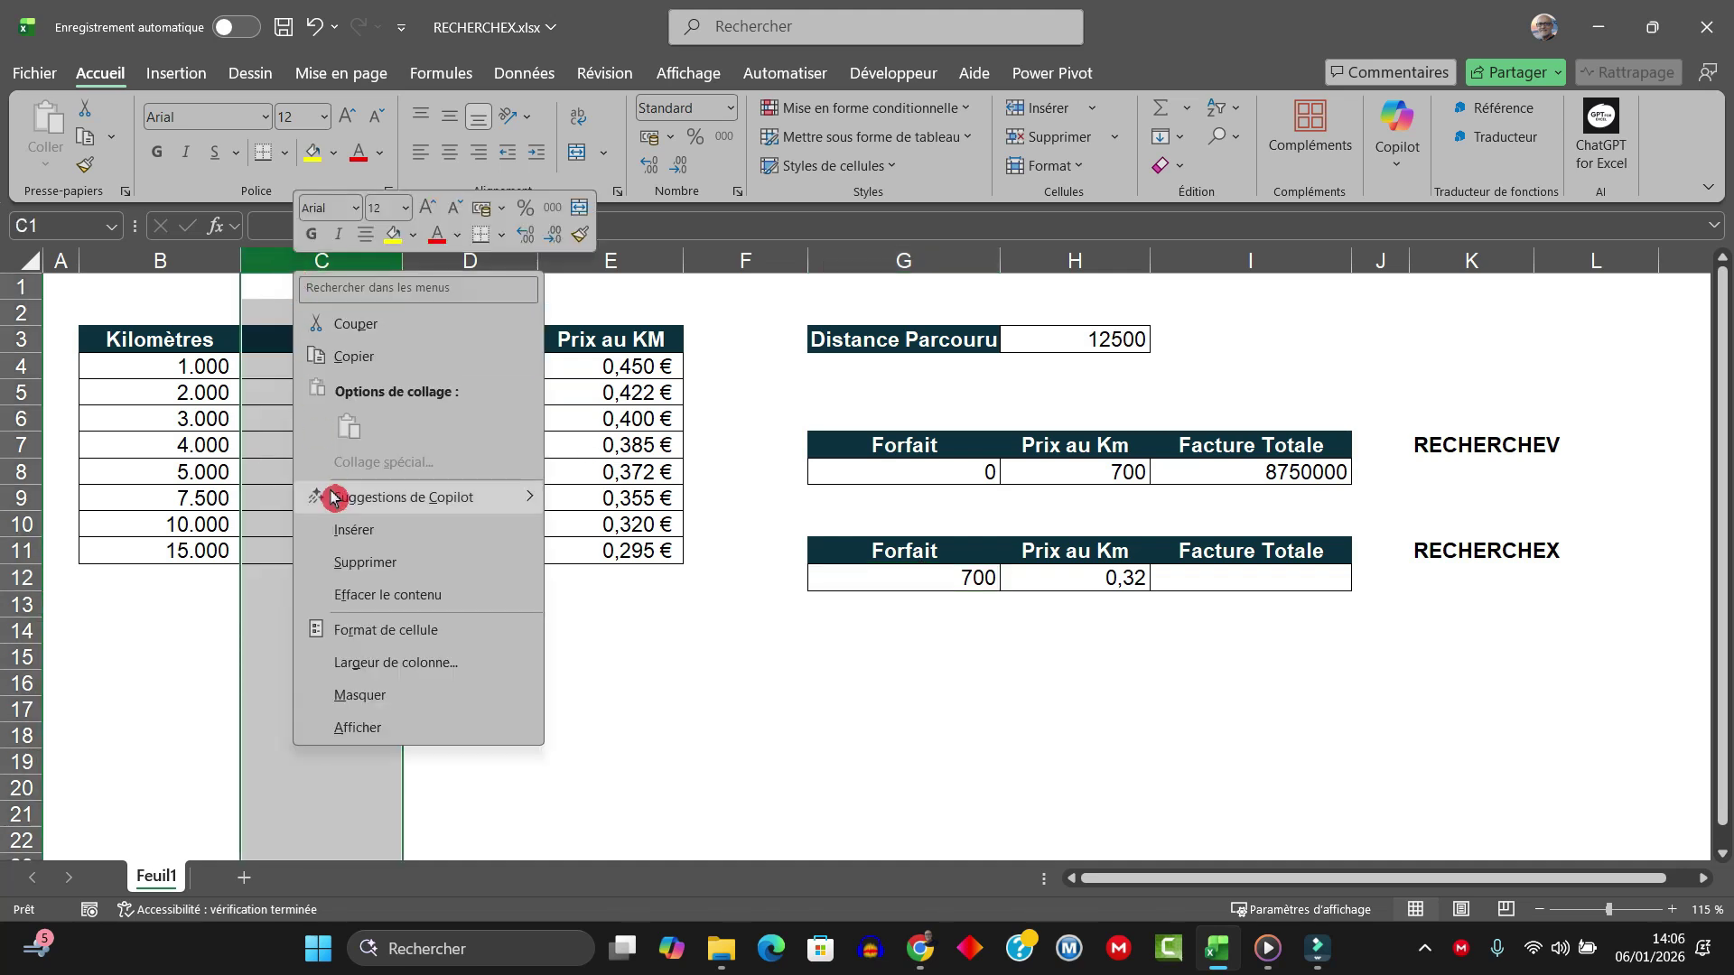
pyautogui.click(362, 564)
pyautogui.click(261, 471)
# Step: Insert a new column B before Kilomètres and paste a copy of the Forfait column into it
pyautogui.rightClick(179, 264)
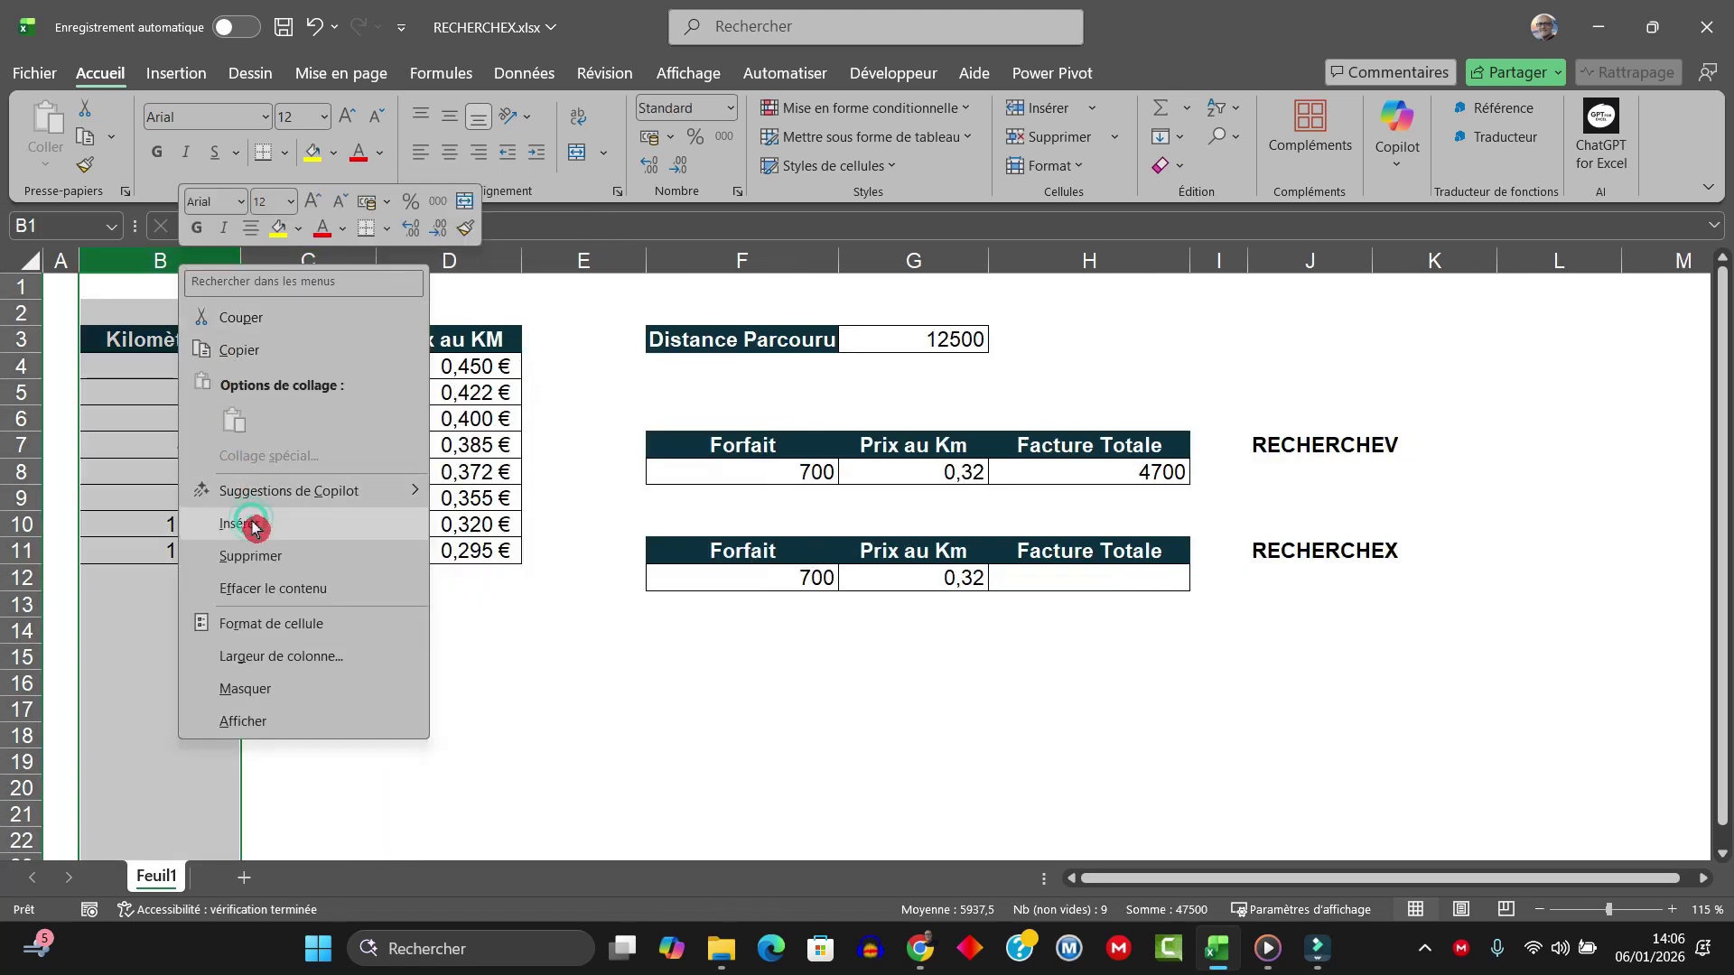
pyautogui.click(253, 526)
pyautogui.click(232, 650)
pyautogui.click(344, 271)
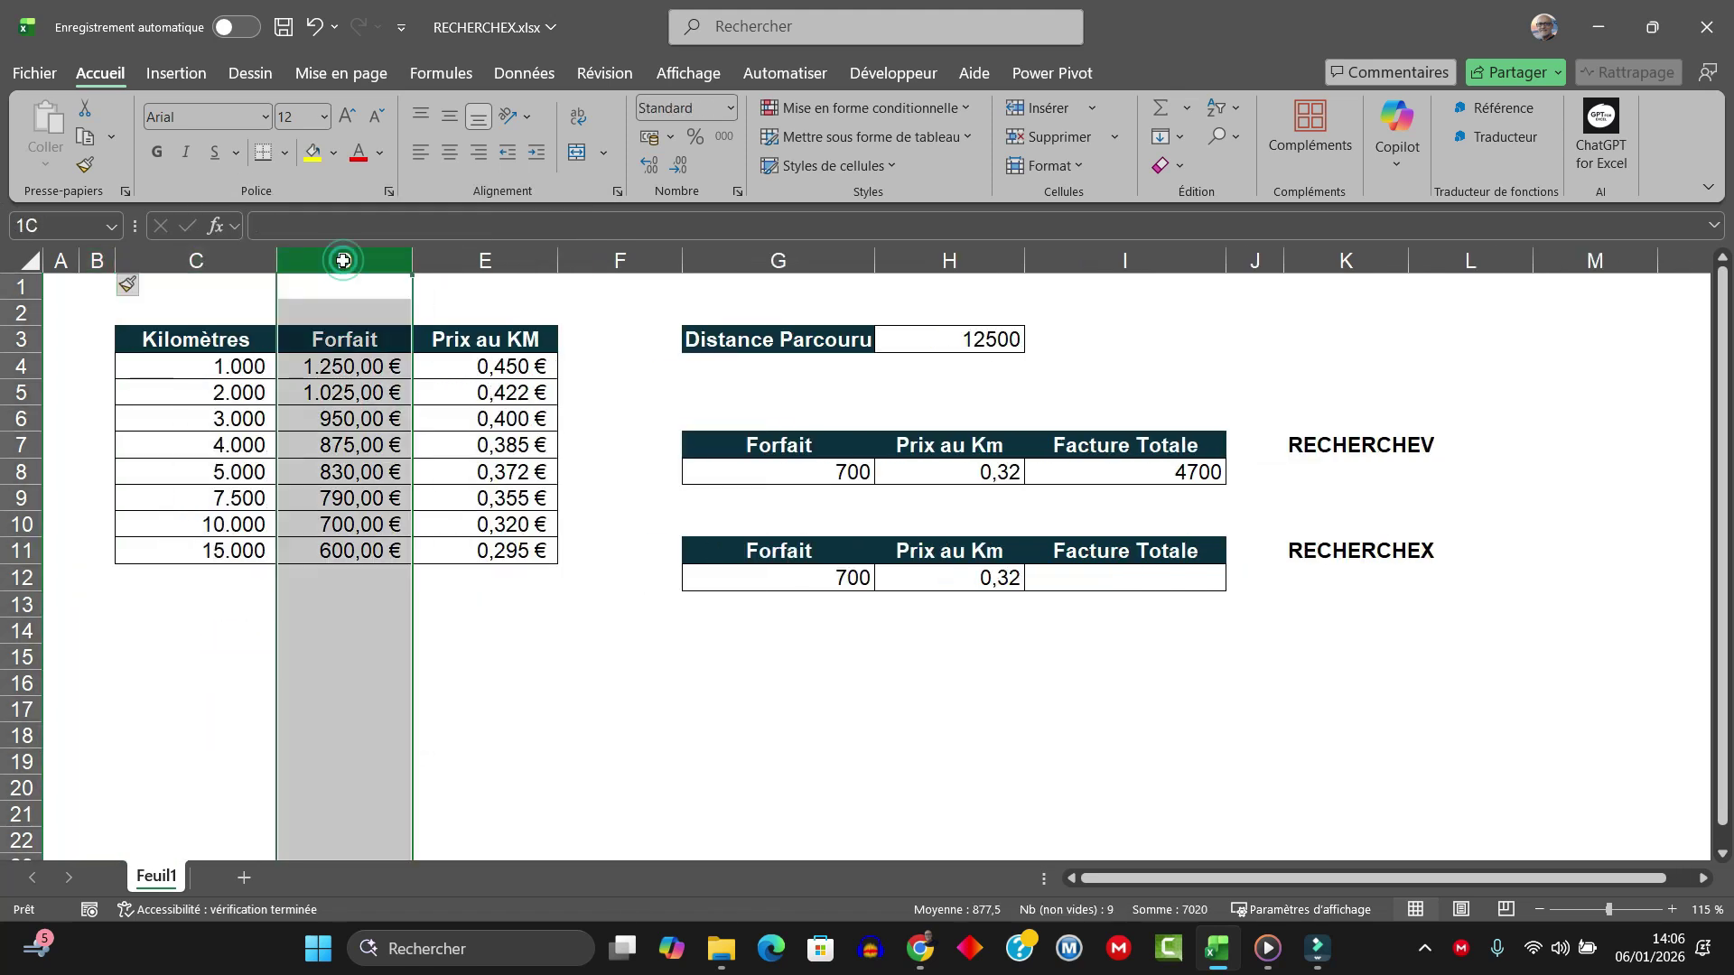
pyautogui.rightClick(344, 268)
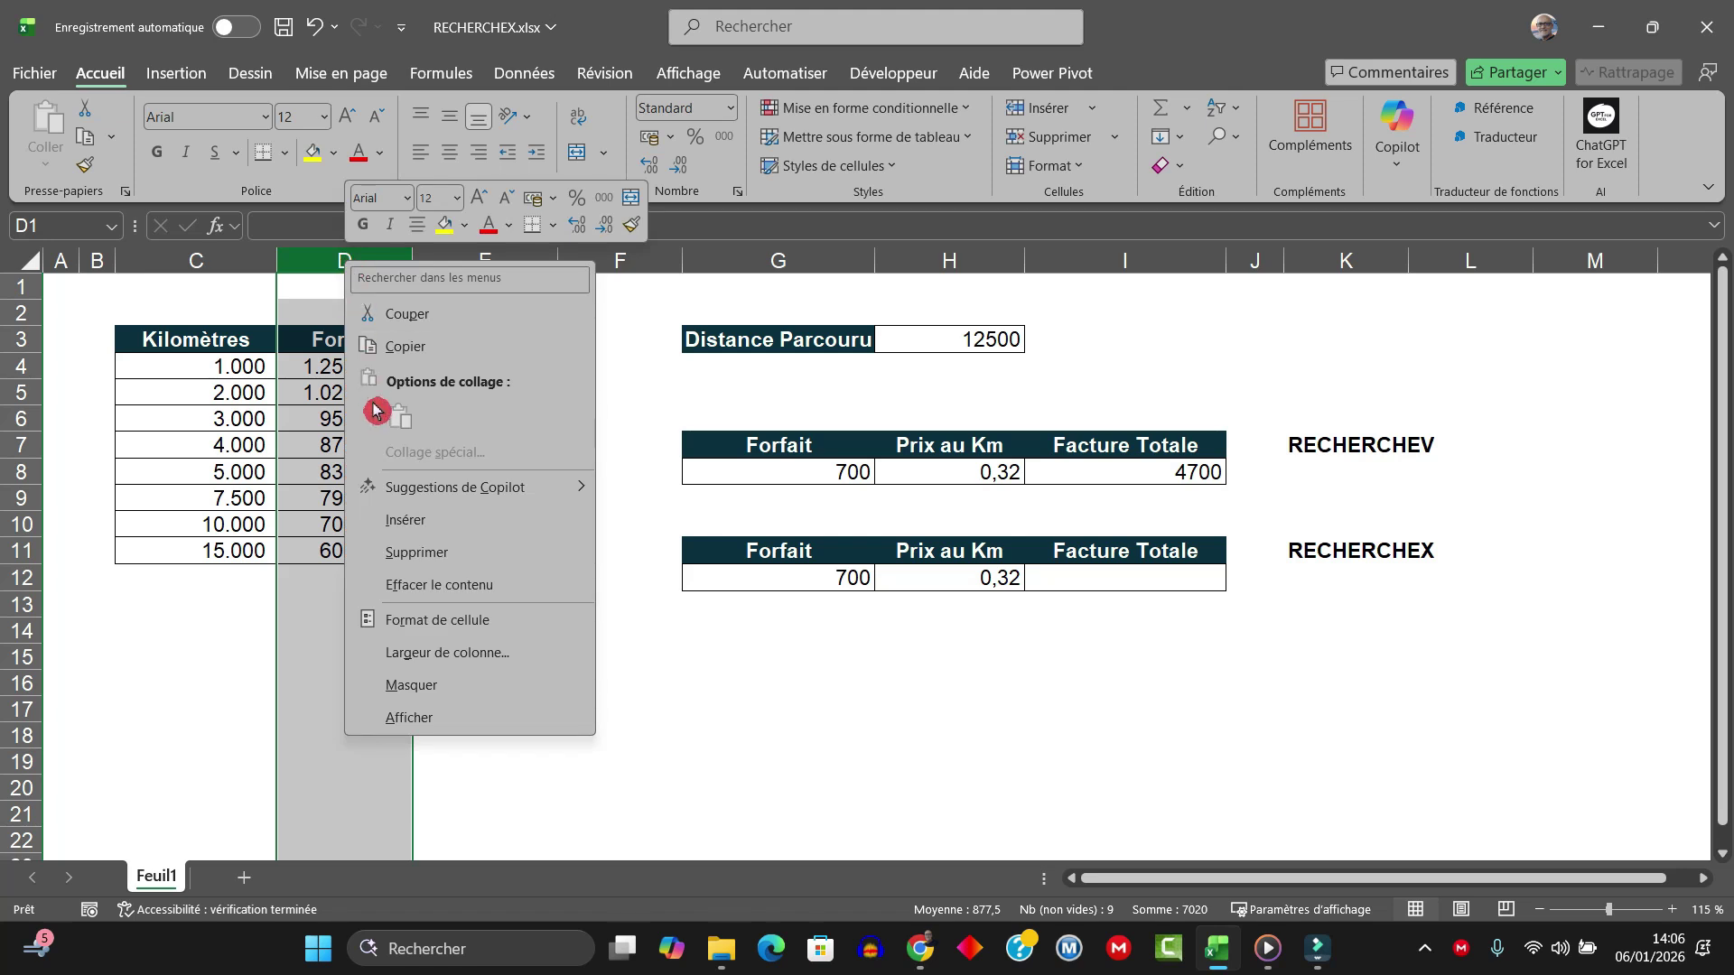
pyautogui.click(379, 346)
pyautogui.click(121, 282)
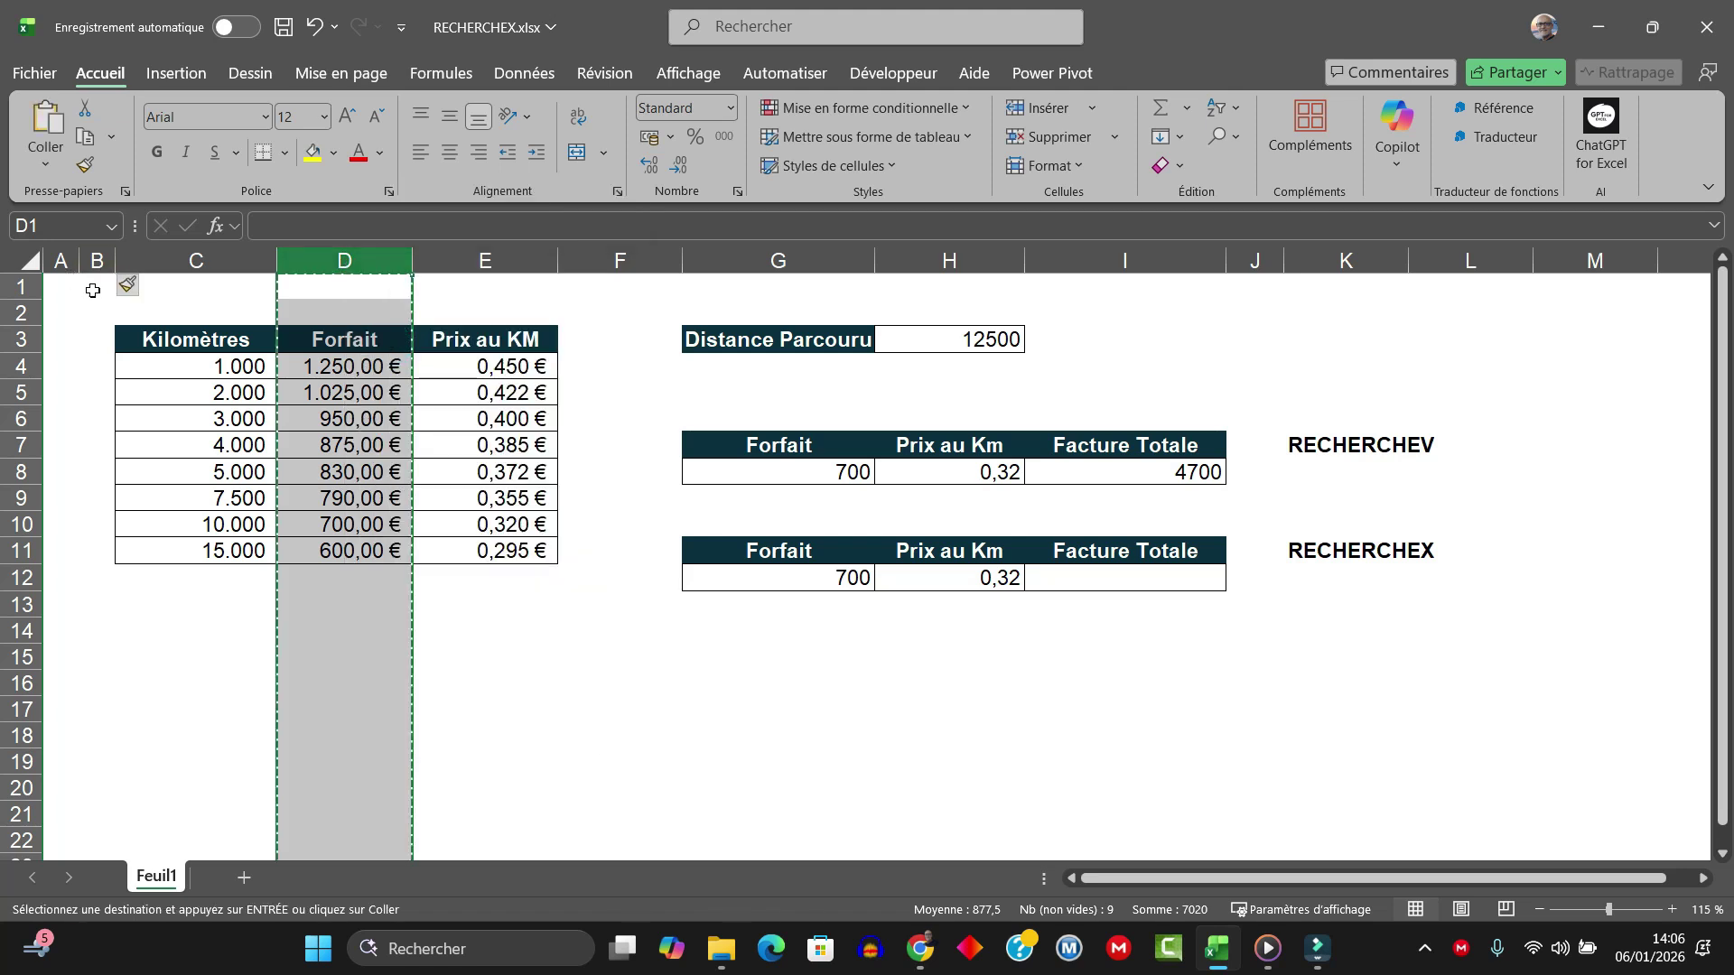
pyautogui.hotkey('ctrl', 'v')
pyautogui.click(325, 651)
pyautogui.press('Escape')
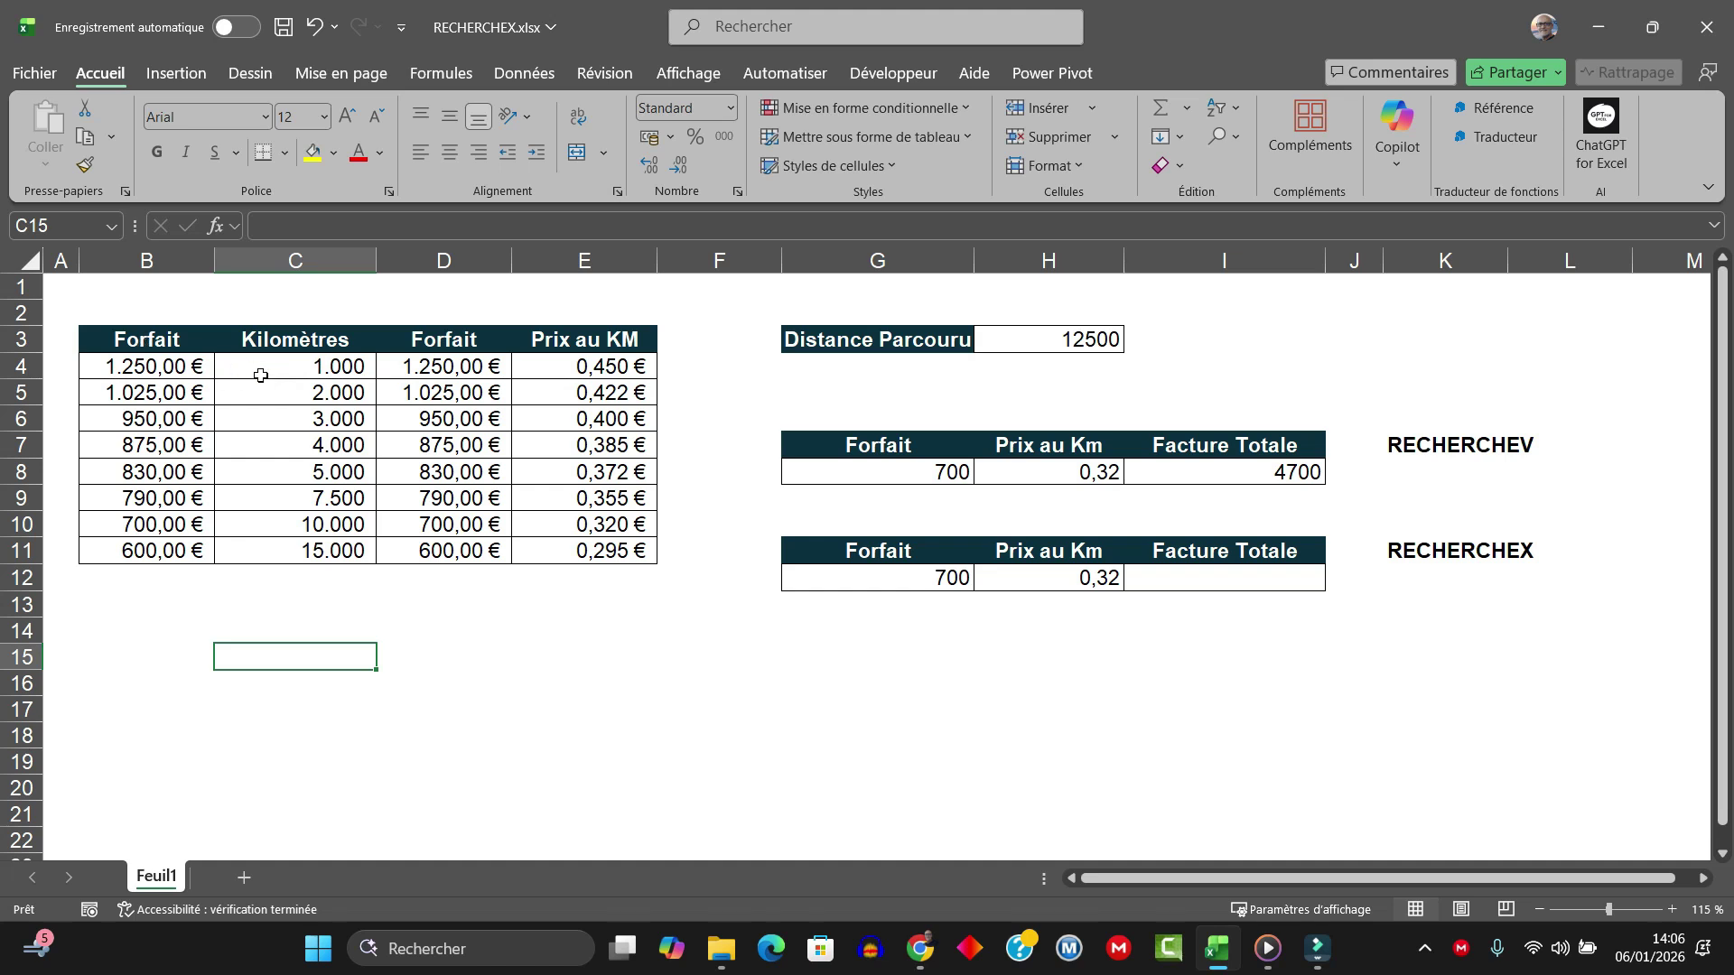
# Step: Clear G12 and start a new RECHERCHEX using the H3 distance as lookup value
pyautogui.click(299, 260)
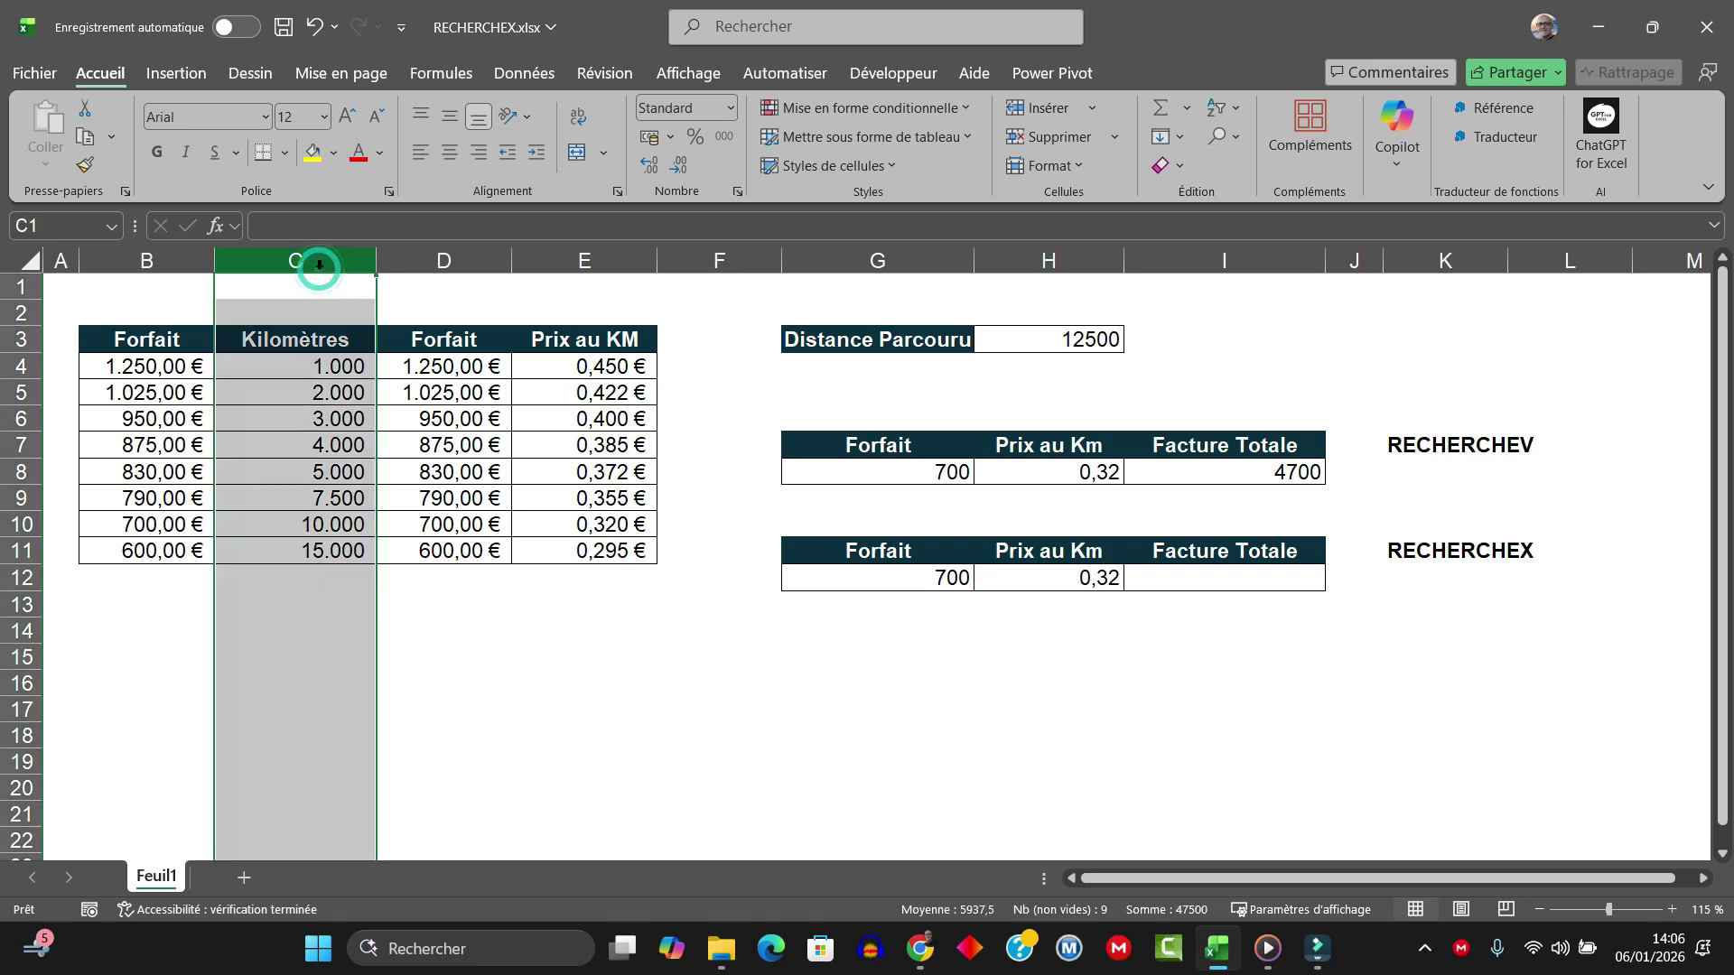
pyautogui.click(191, 256)
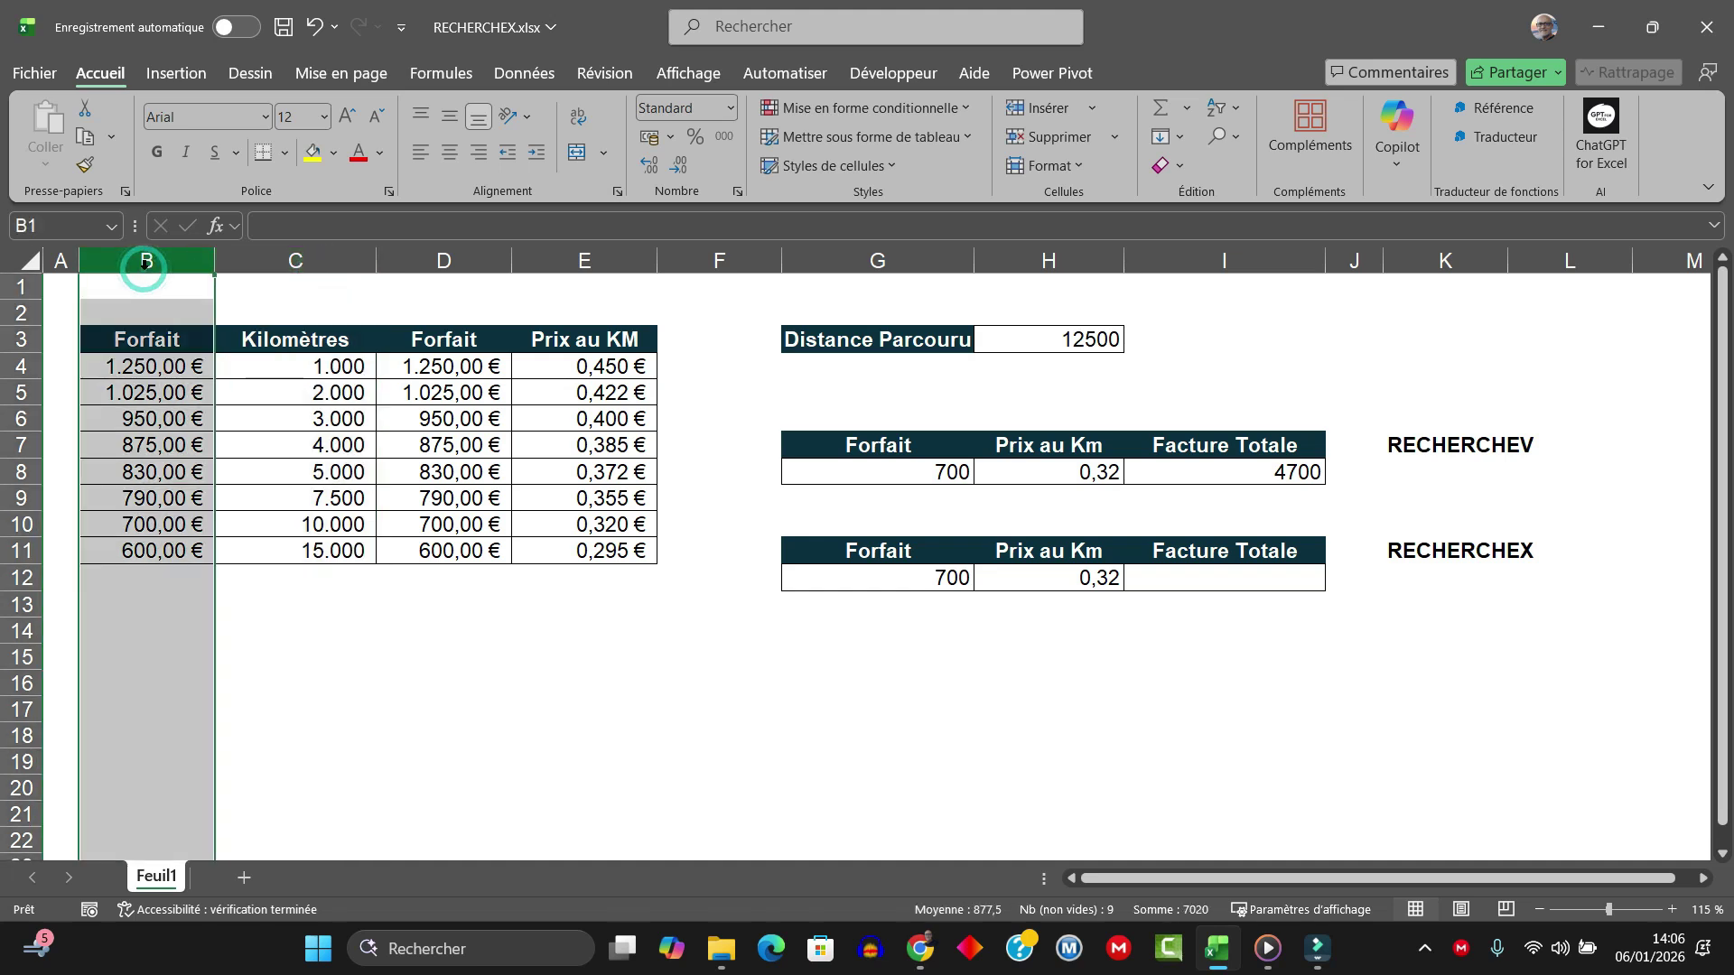
pyautogui.click(883, 577)
pyautogui.press('Delete')
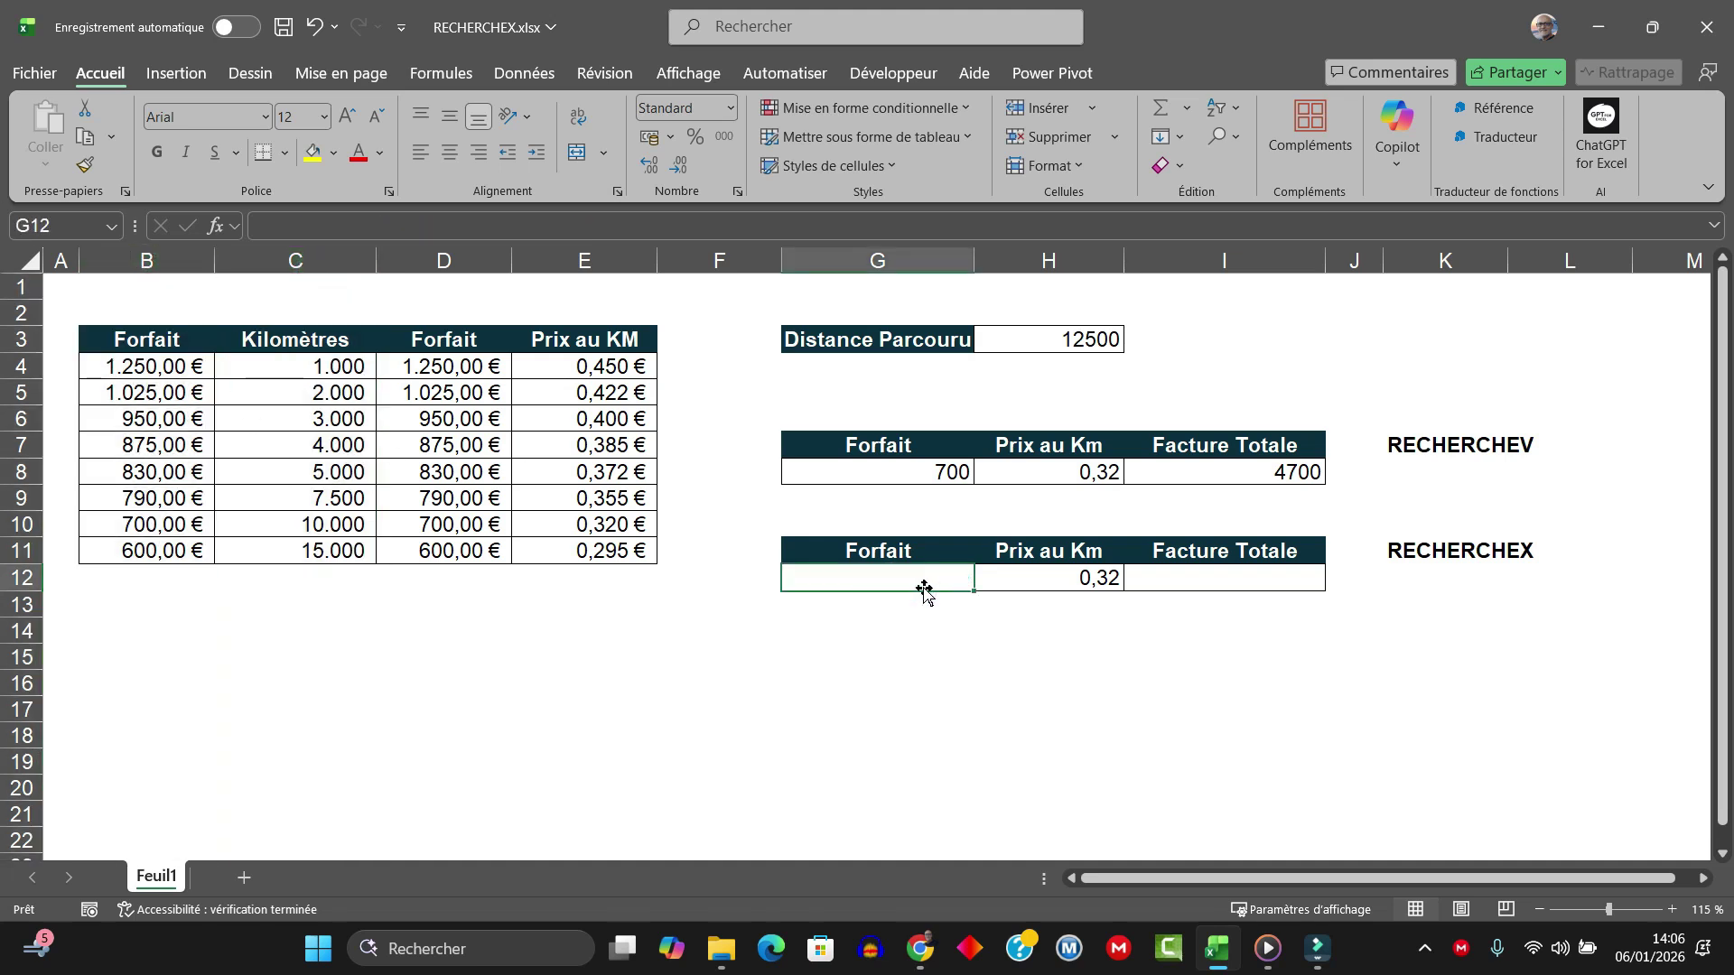
pyautogui.write('=')
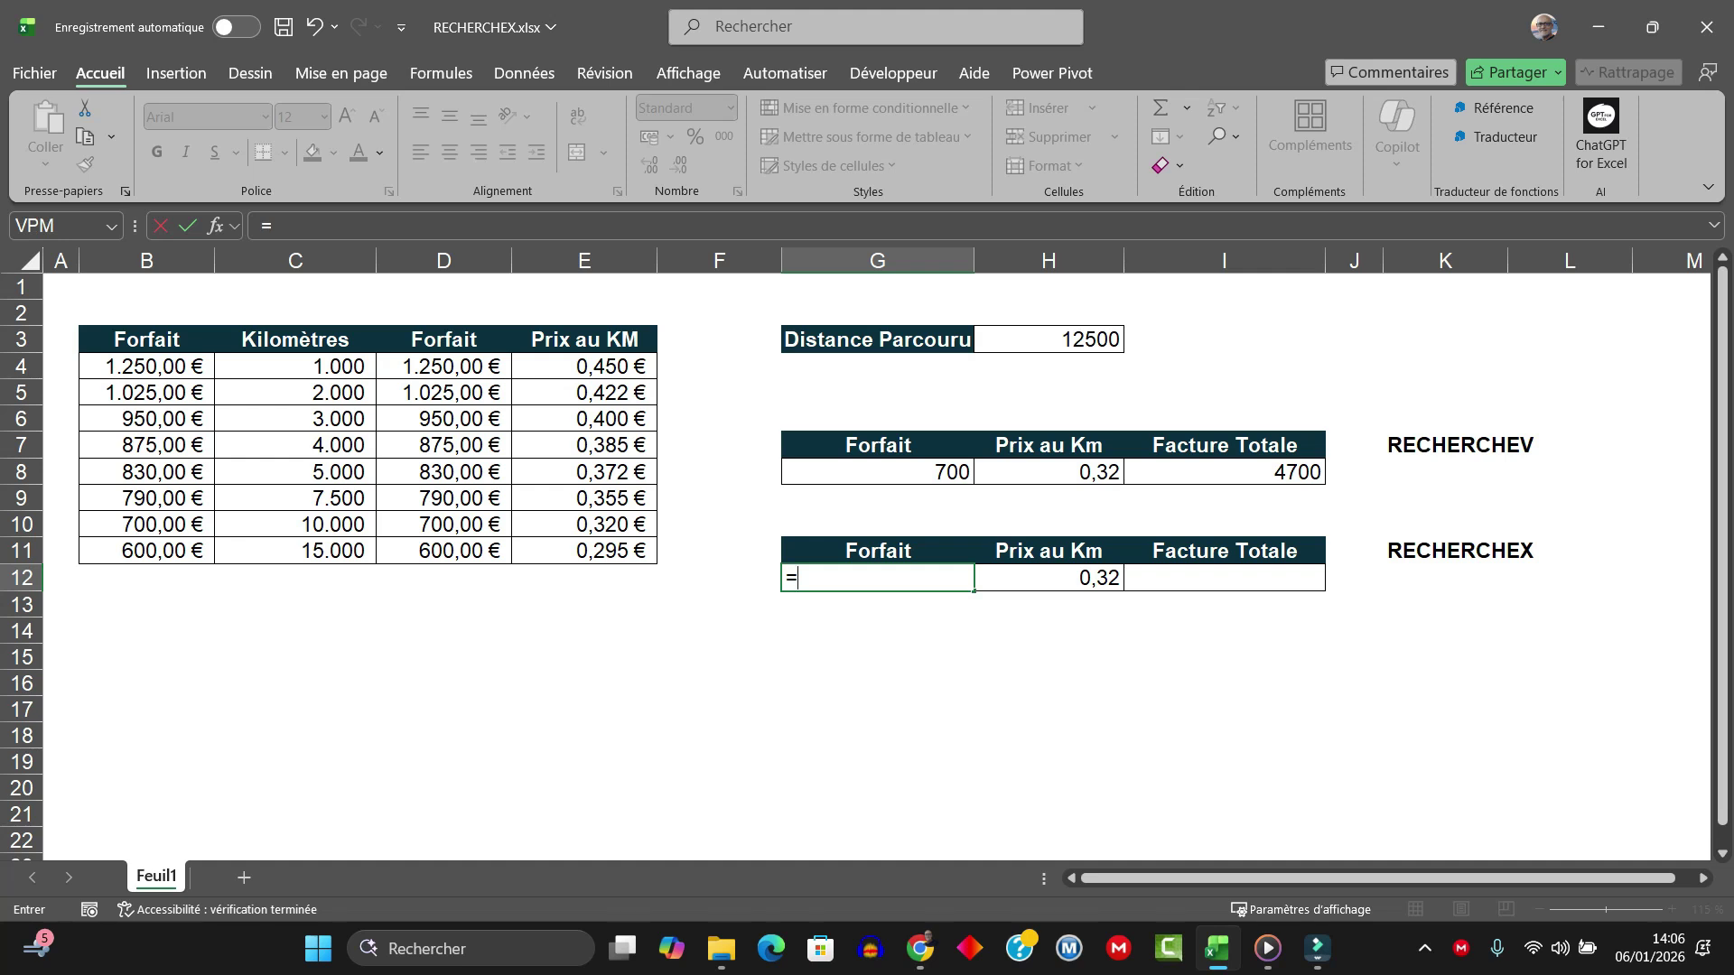
pyautogui.write('recherch')
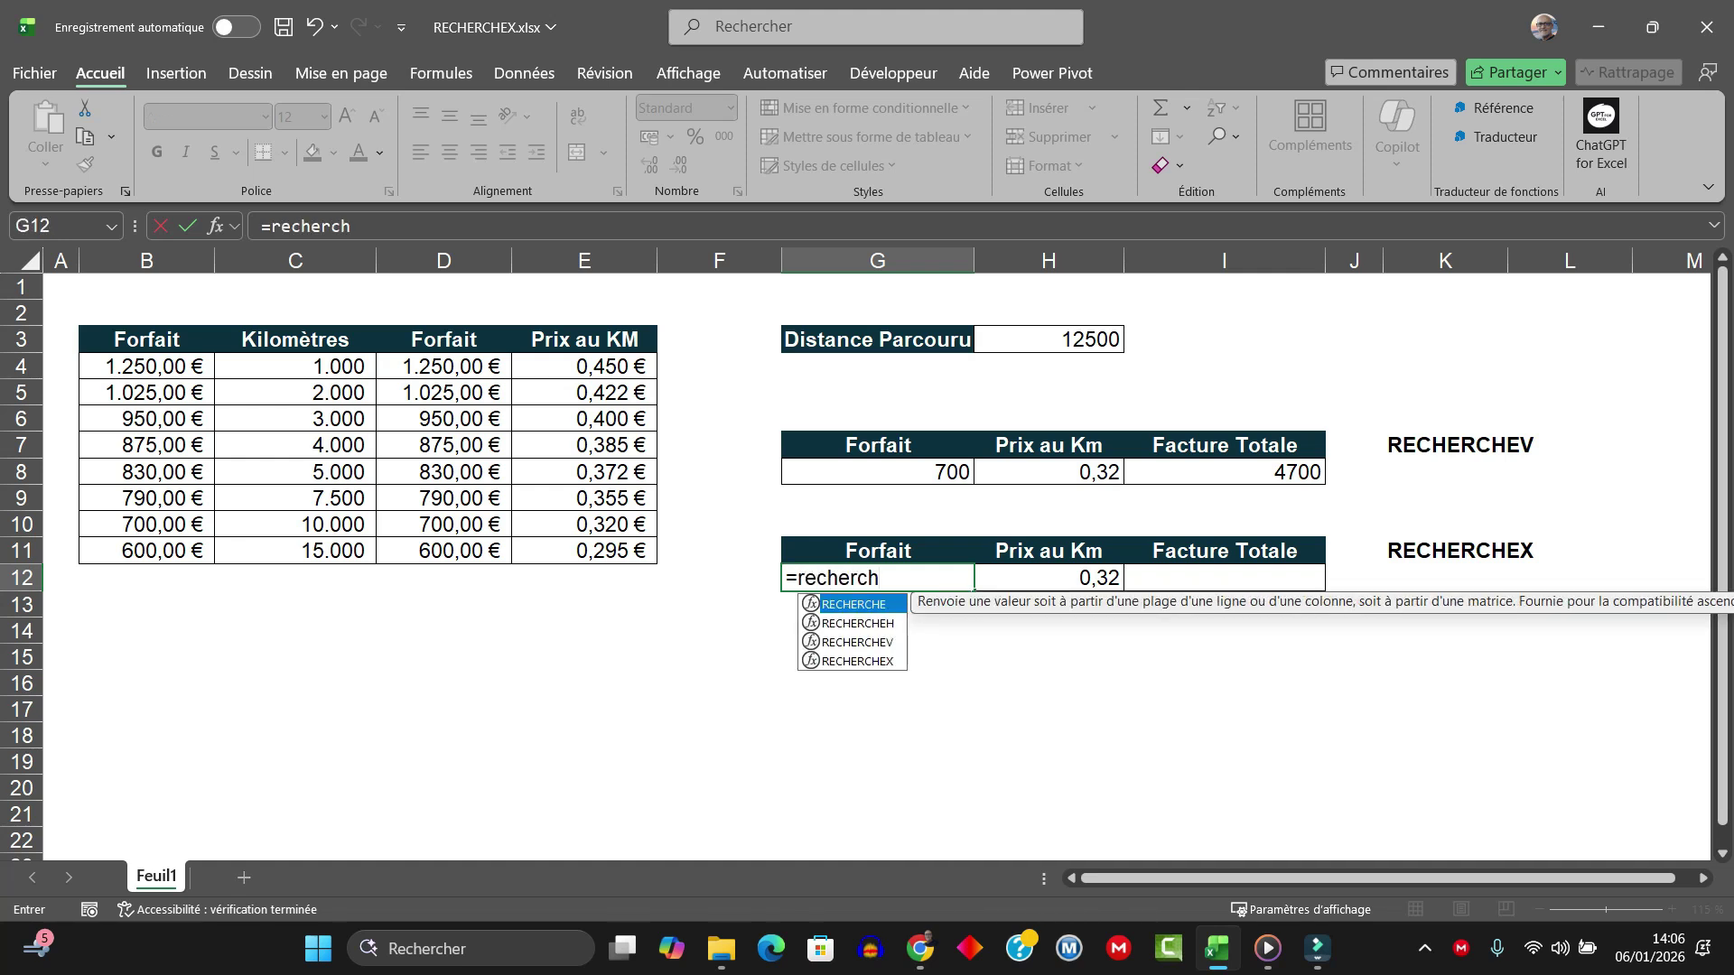
pyautogui.doubleClick(890, 664)
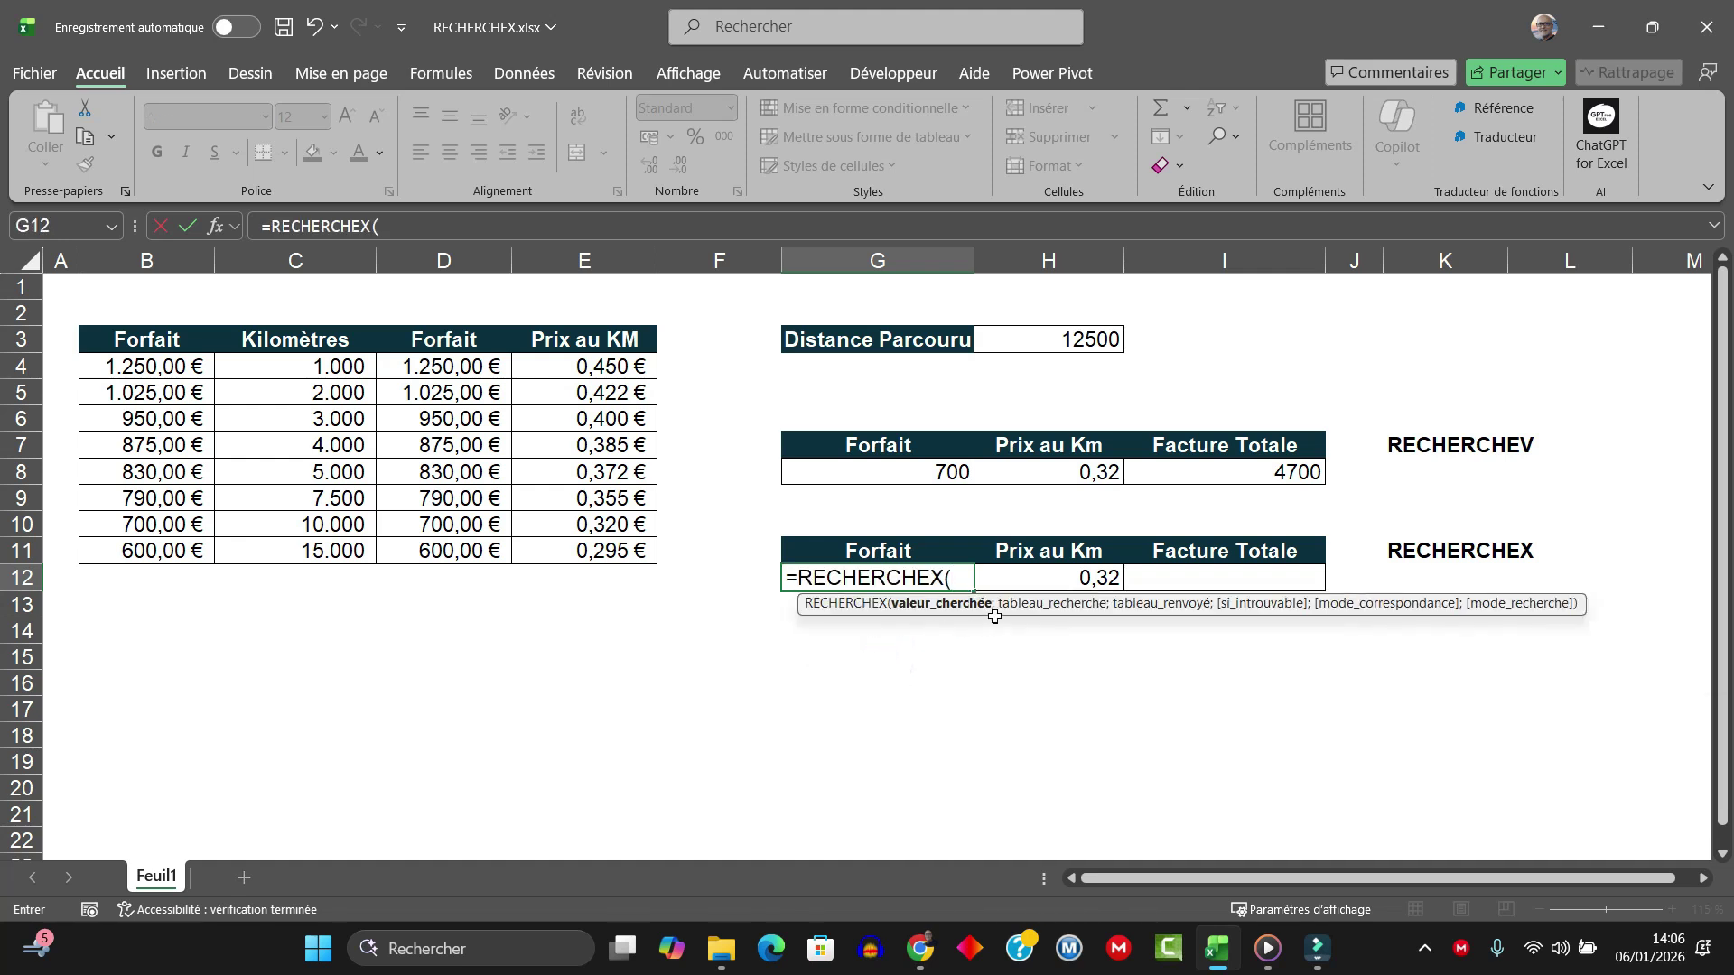
pyautogui.click(1081, 343)
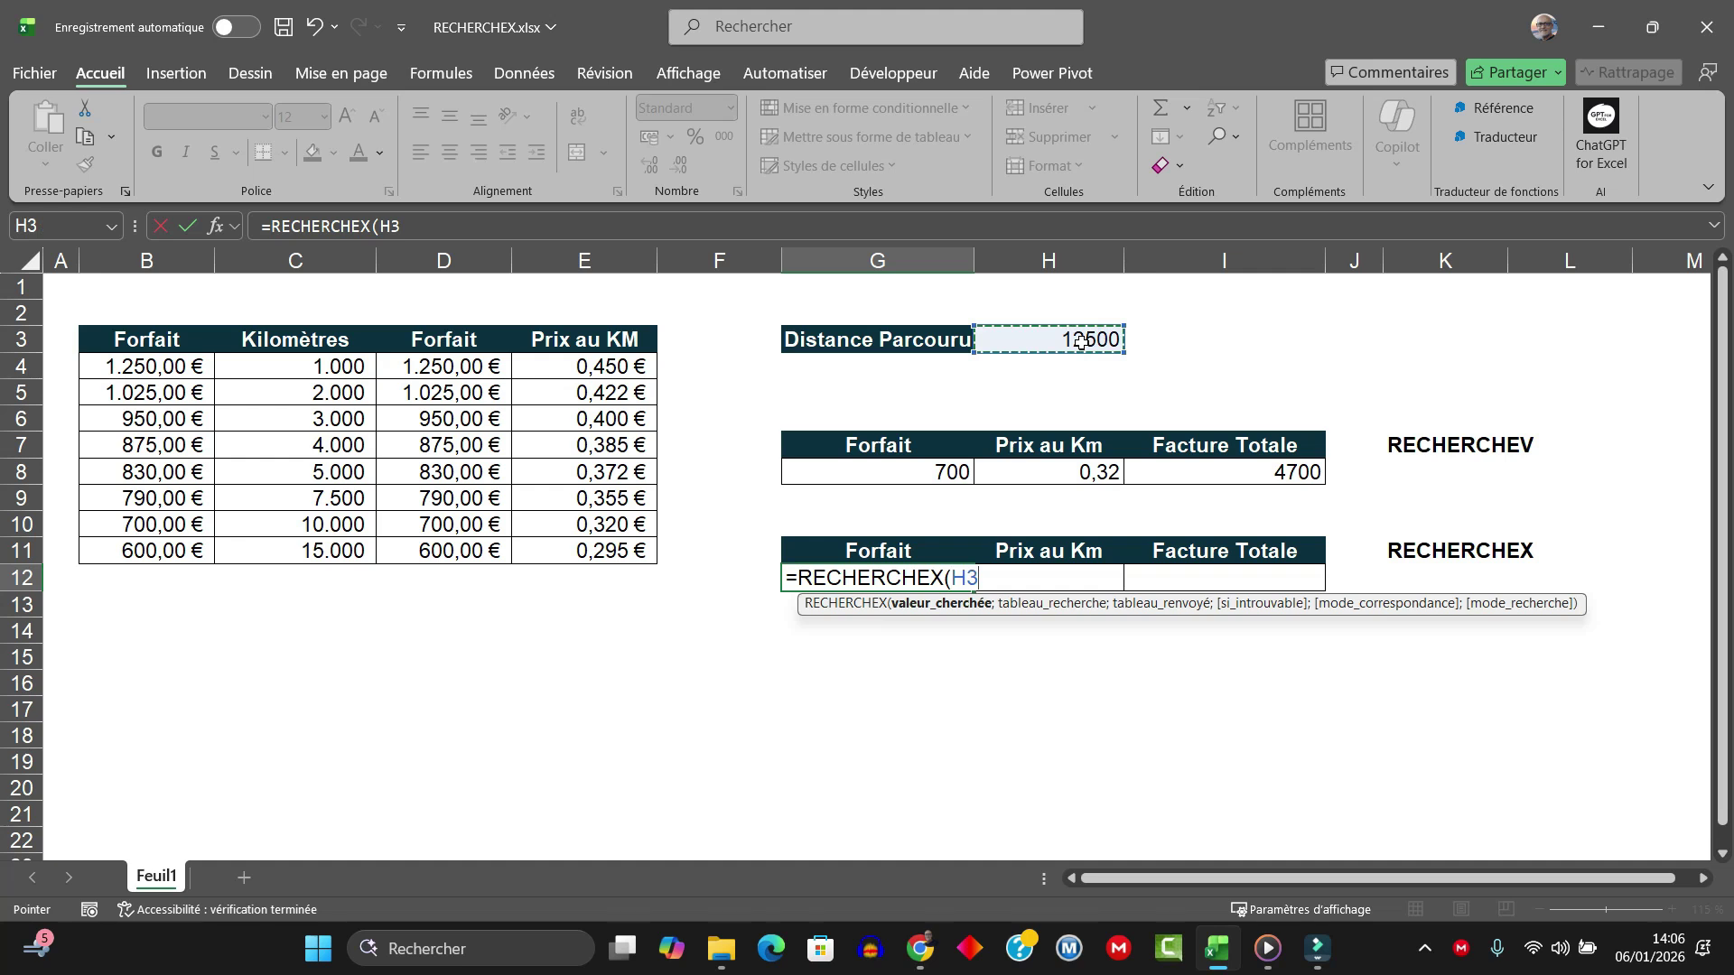
pyautogui.write(';')
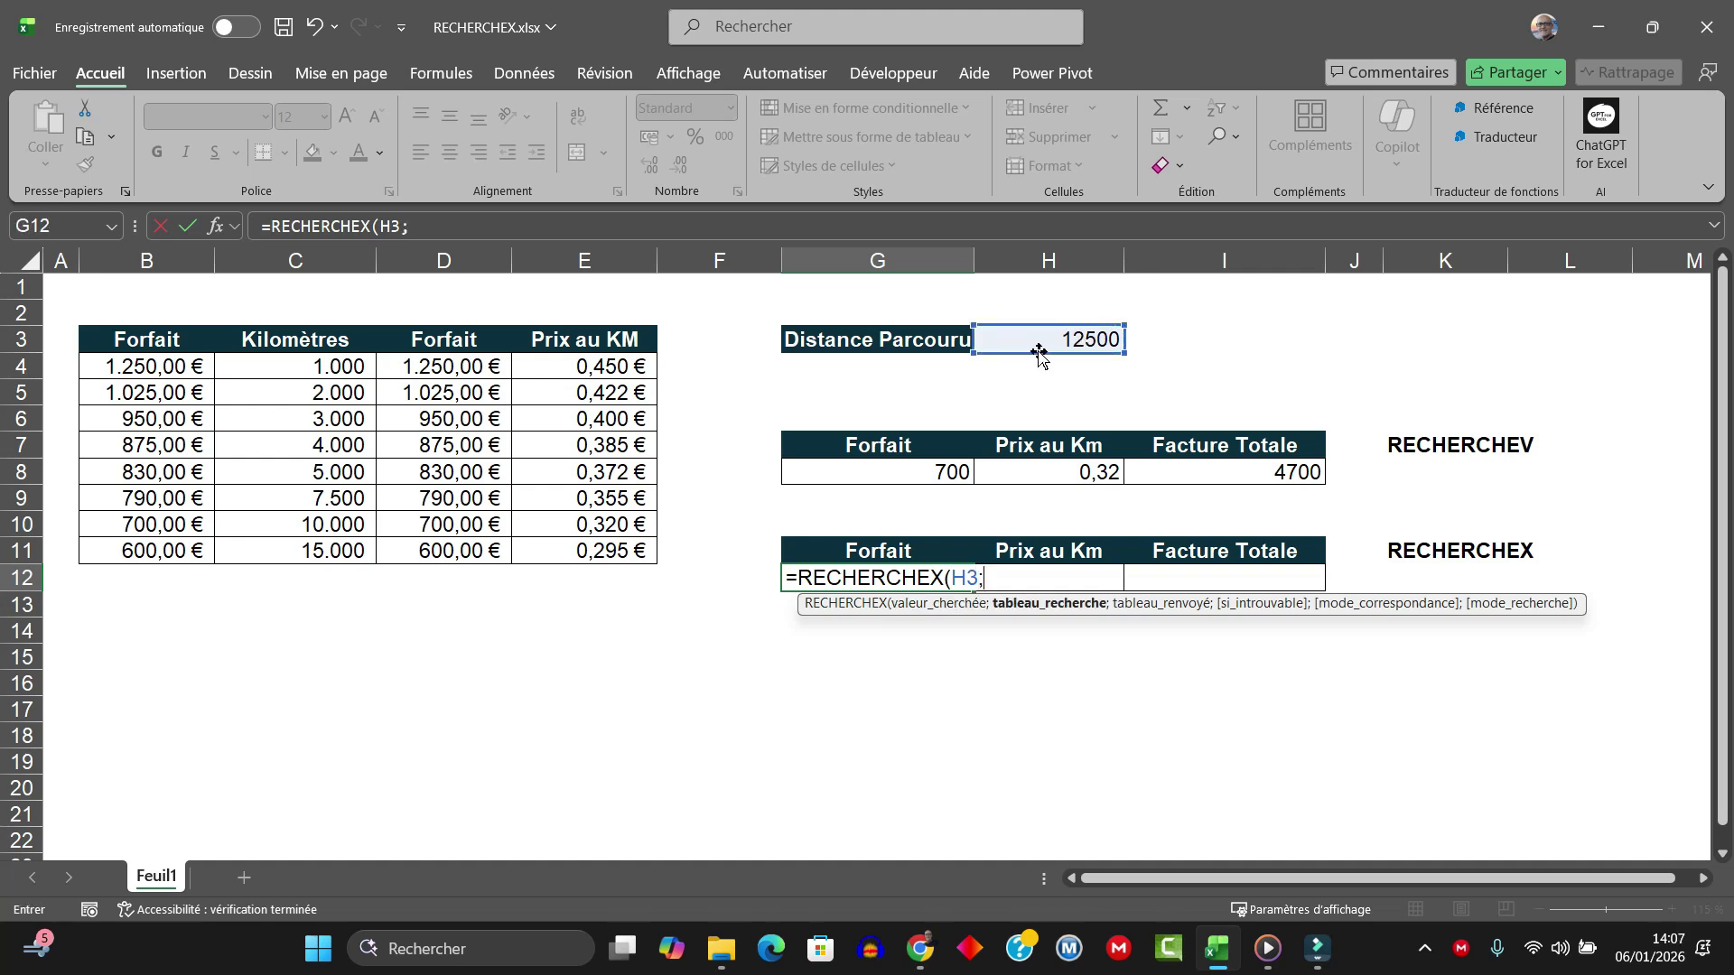
# Step: Complete it with lookup range C4:C11, return range B4:B11 and match mode -1, giving 700
pyautogui.click(312, 368)
pyautogui.moveTo(312, 369); pyautogui.dragTo(316, 547)
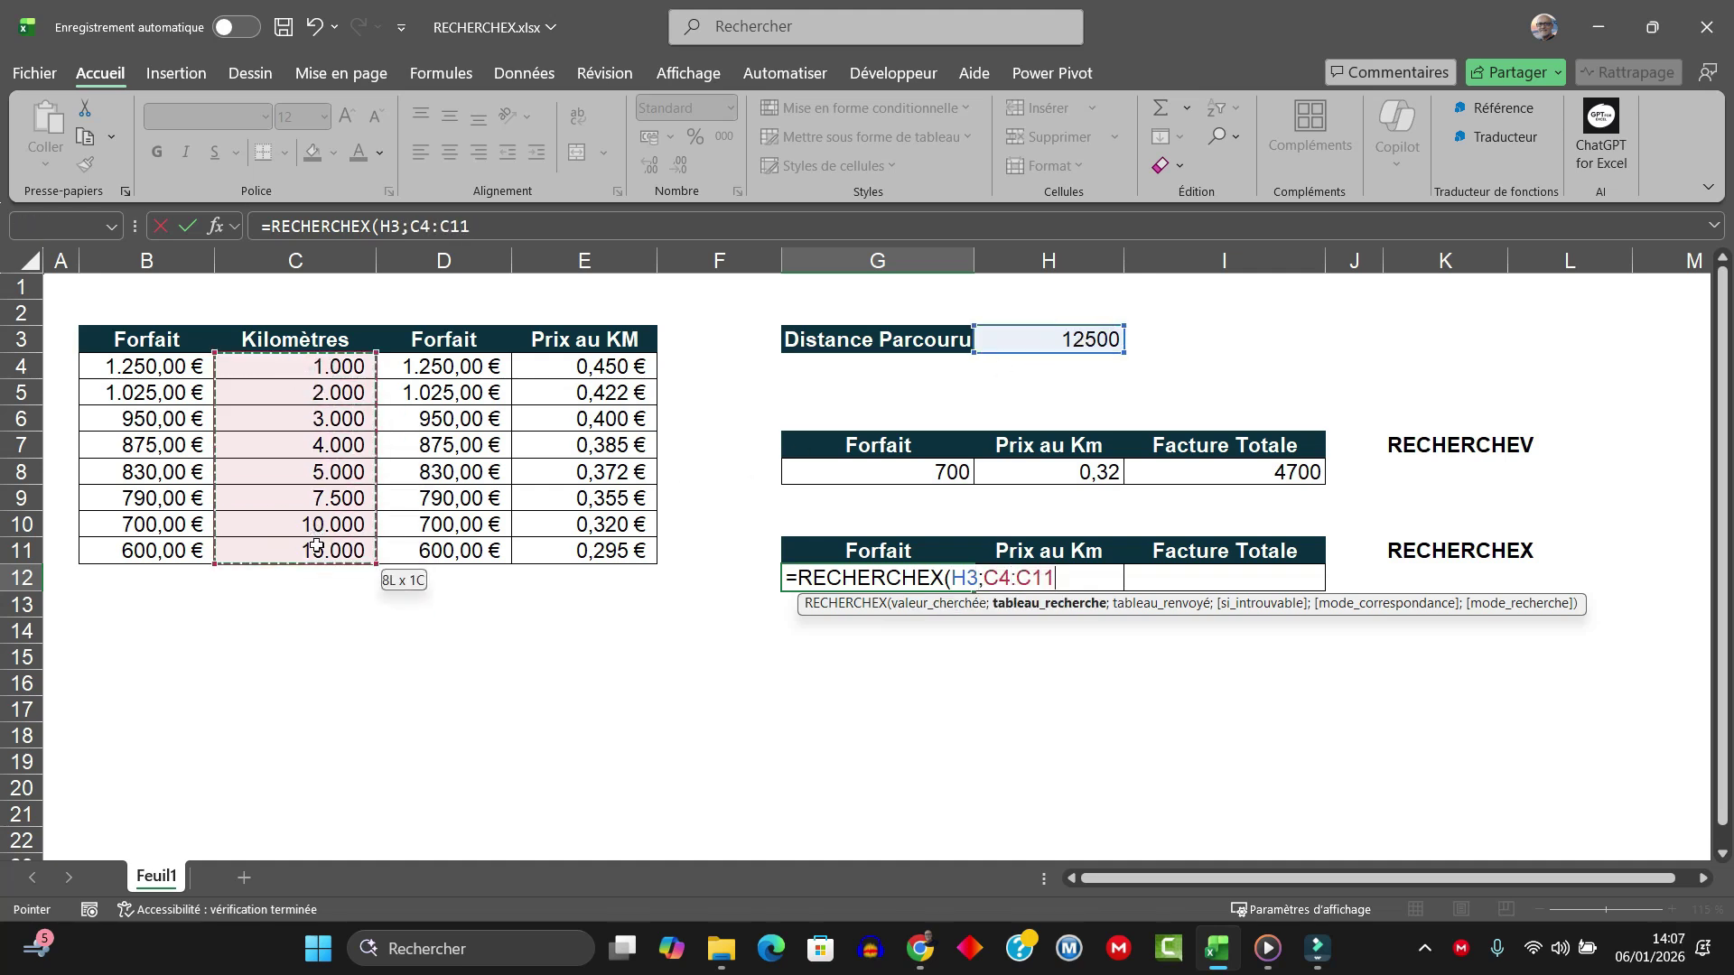
pyautogui.write(';')
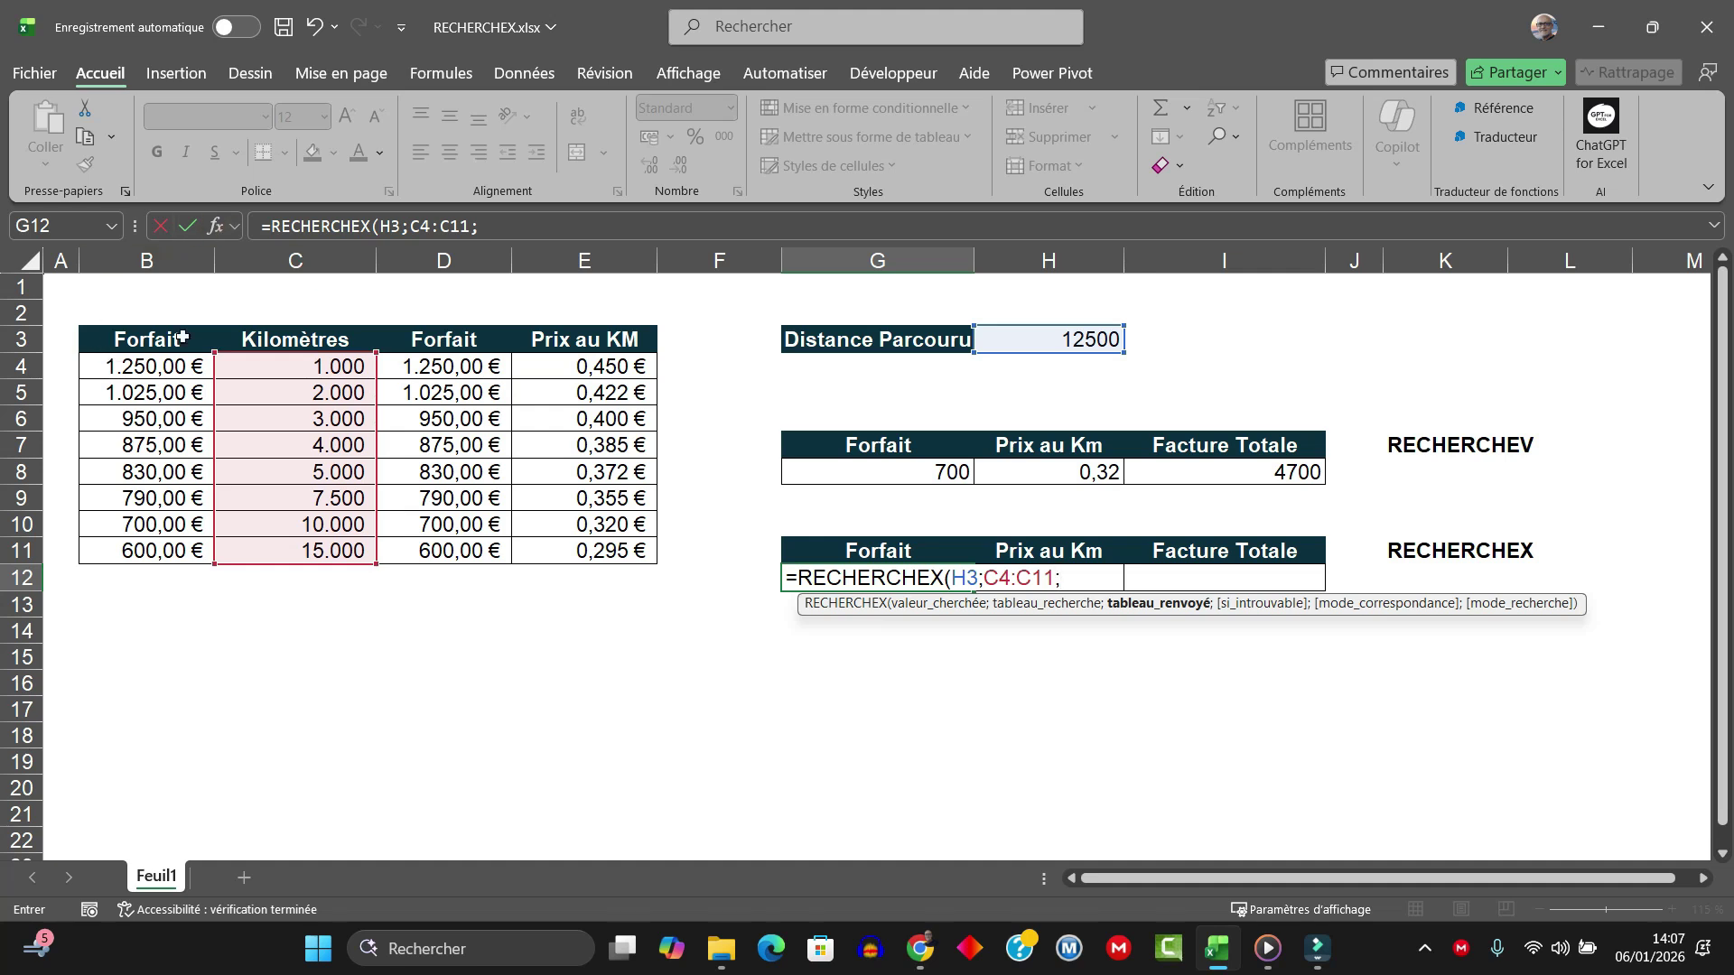
pyautogui.moveTo(144, 365); pyautogui.dragTo(145, 548)
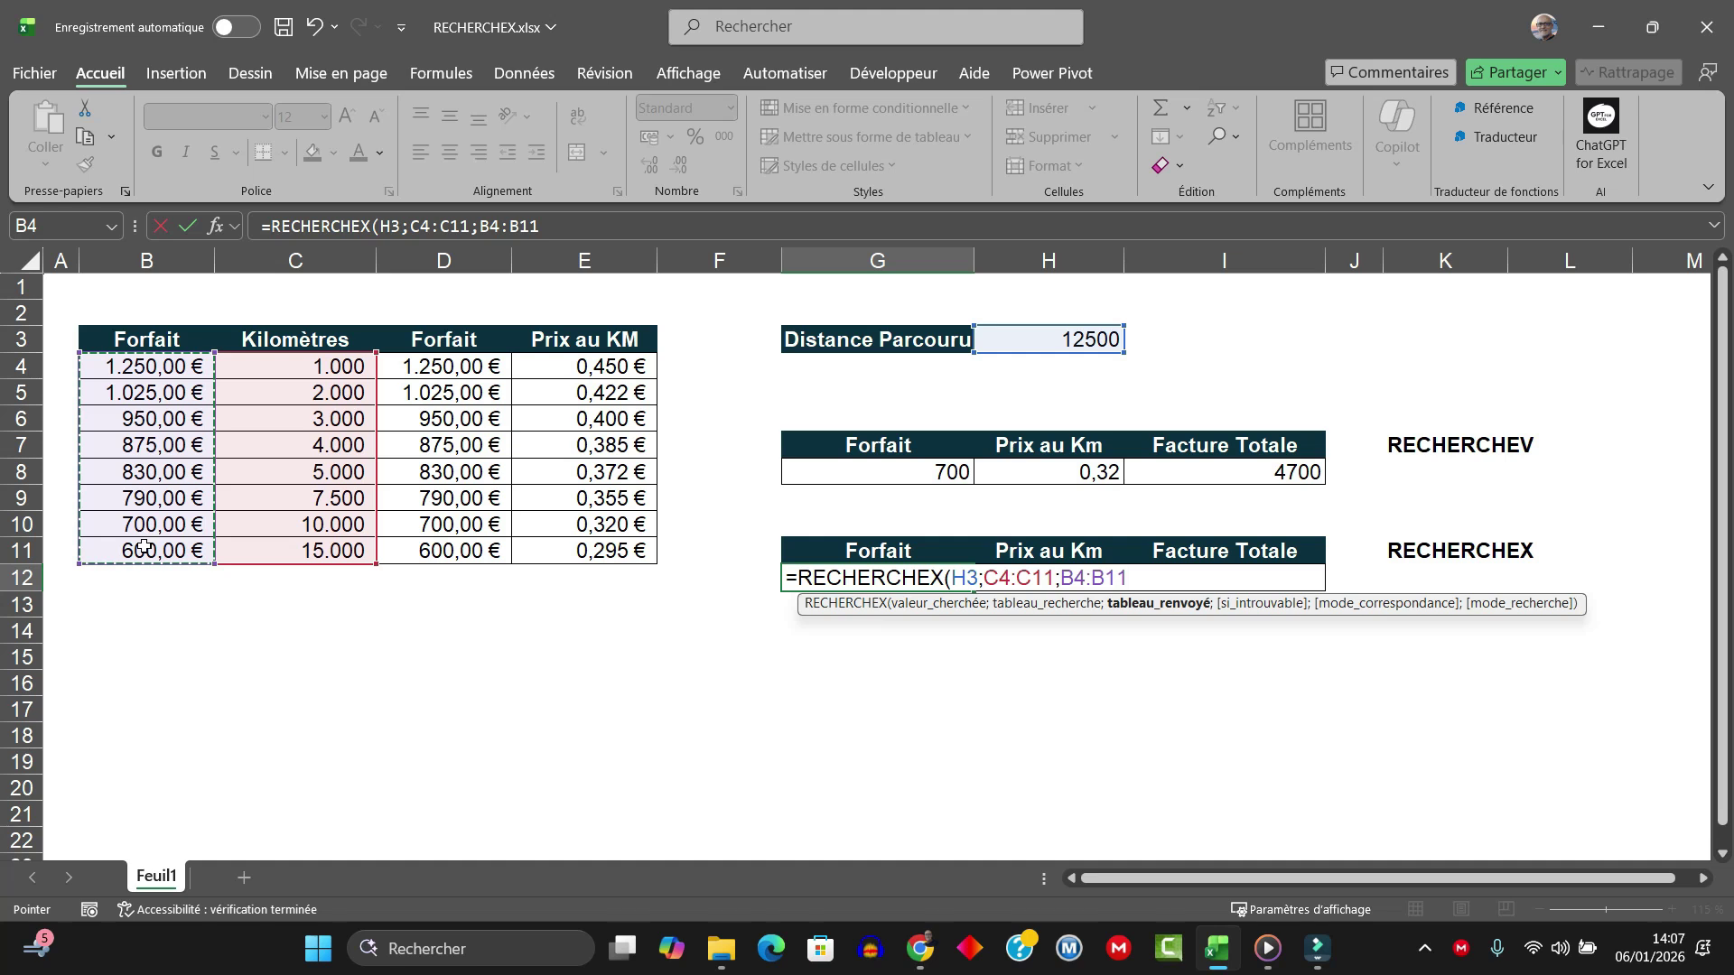
pyautogui.write(';;')
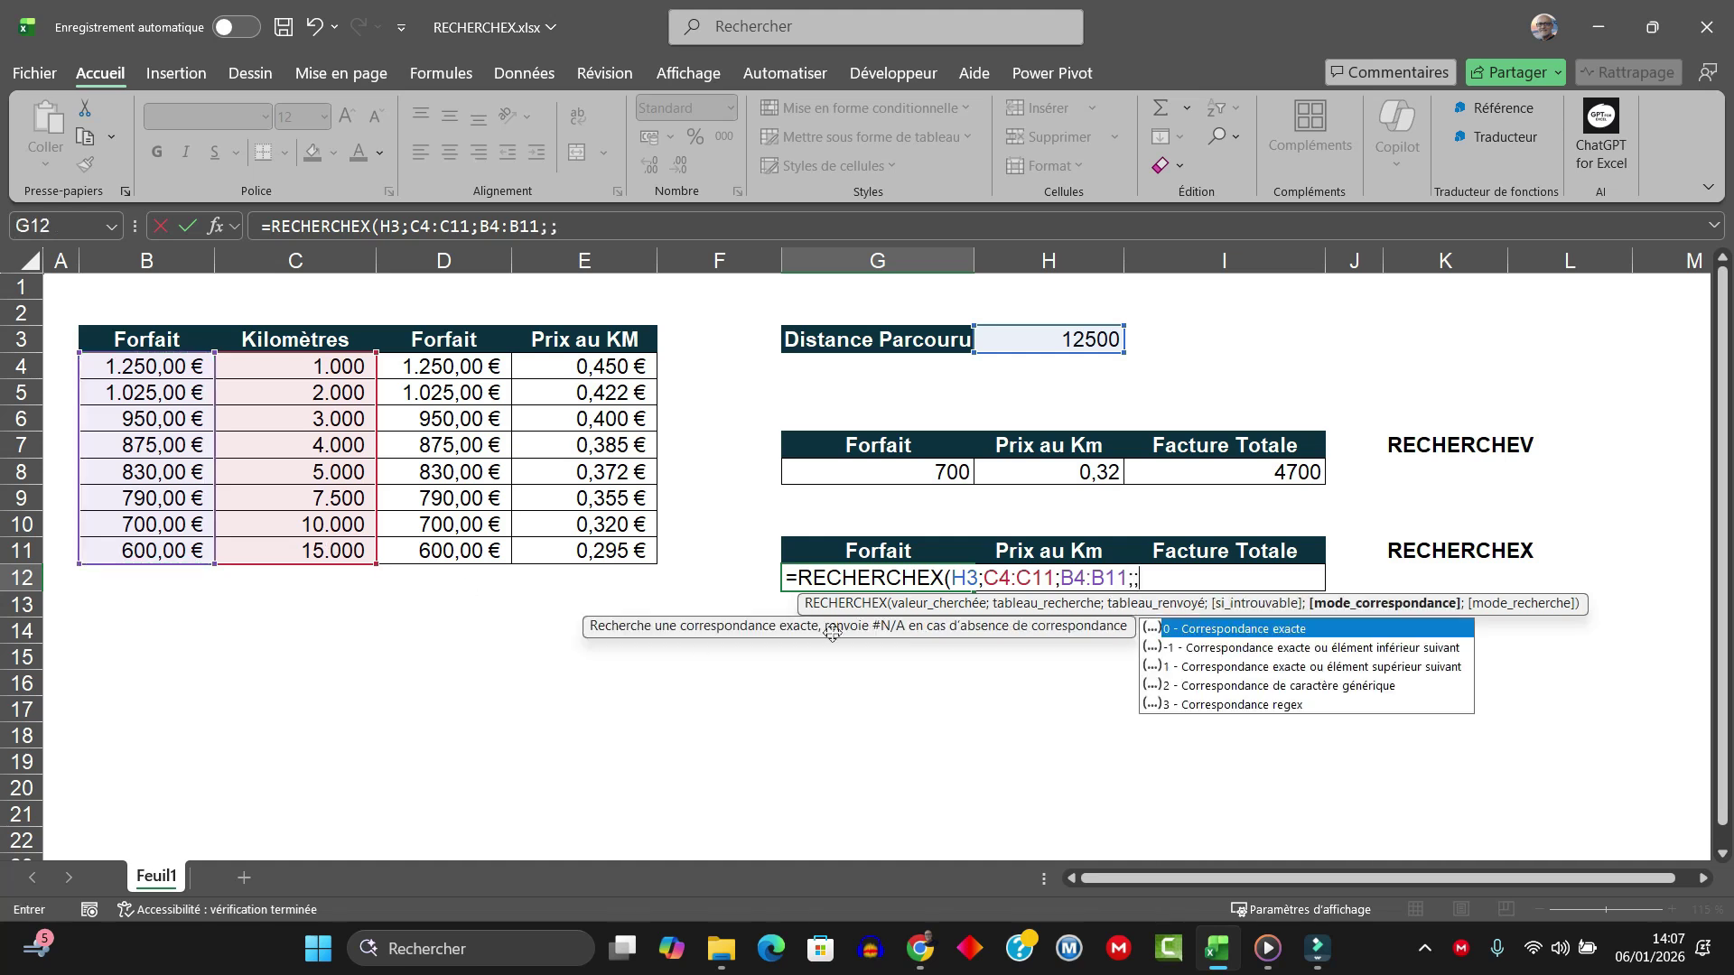
pyautogui.doubleClick(1225, 648)
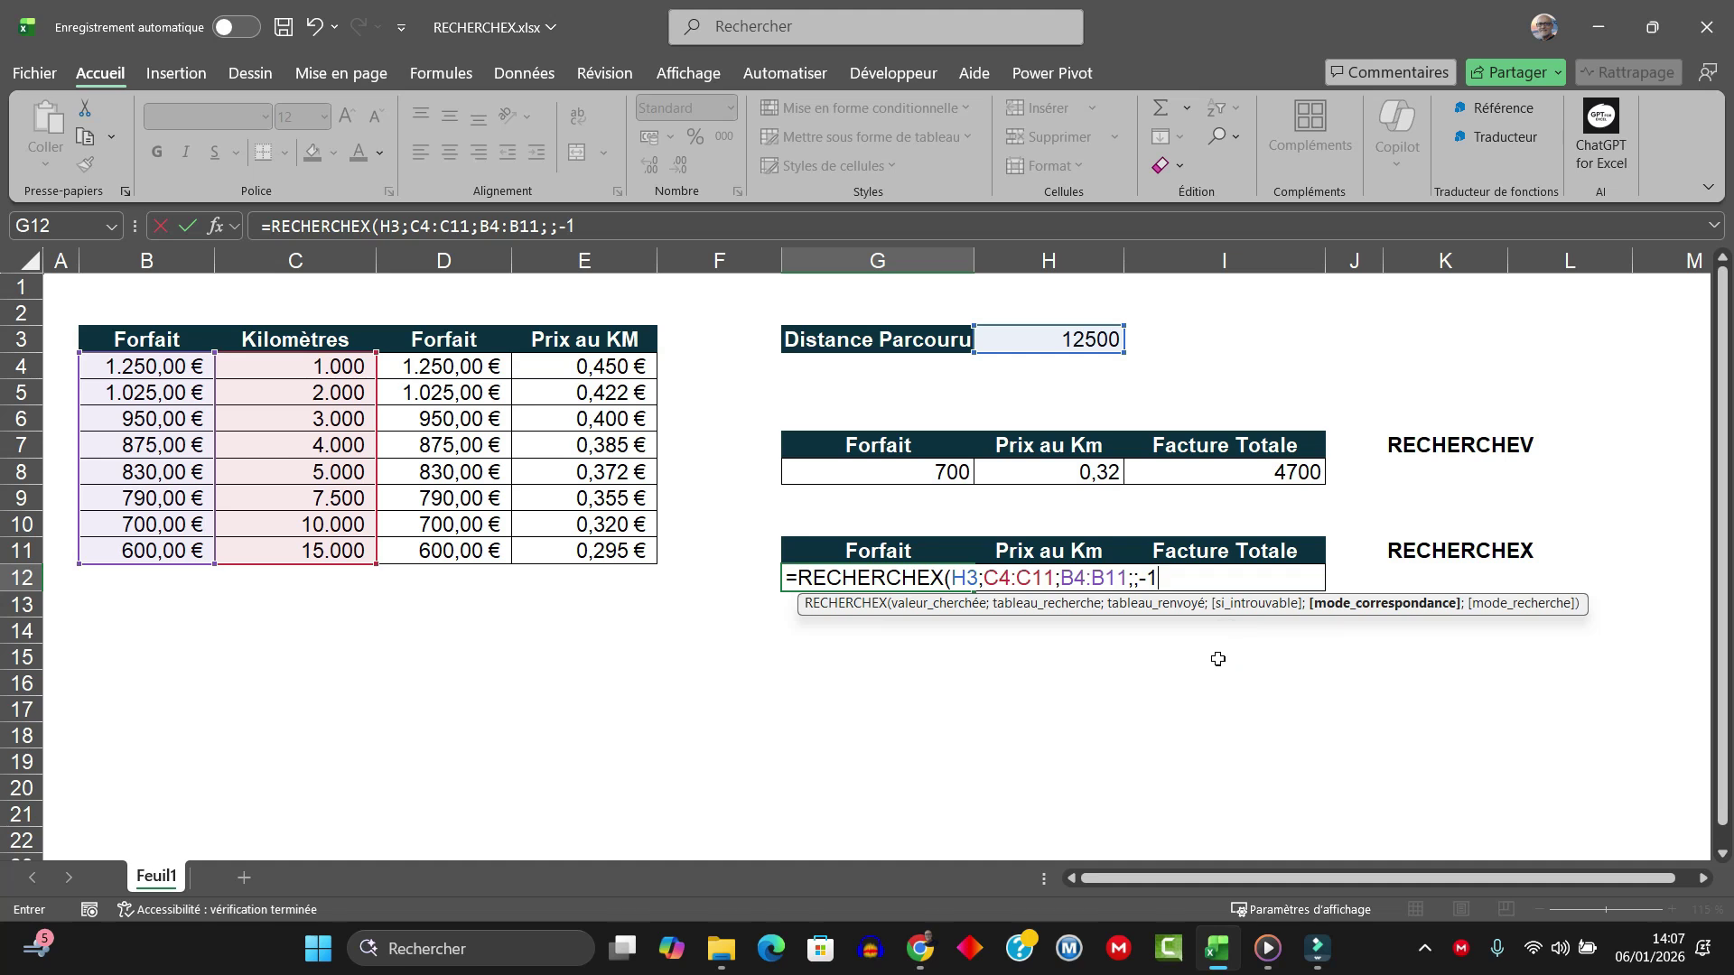
pyautogui.write(')')
pyautogui.press('Return')
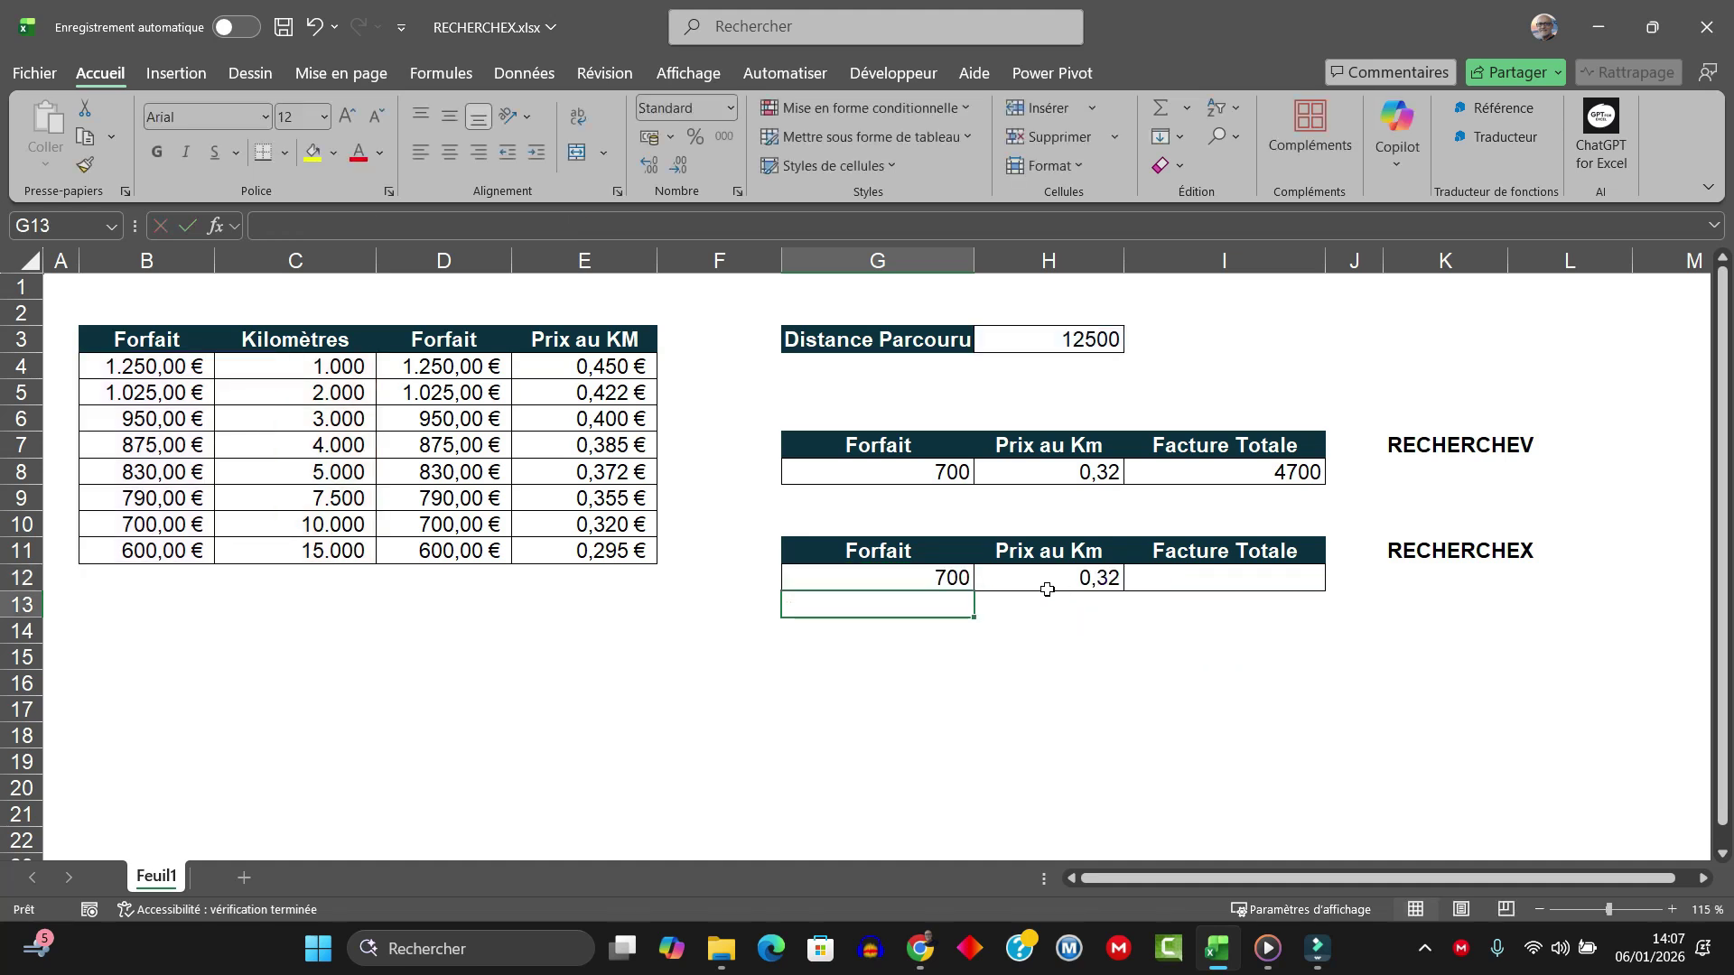
pyautogui.click(921, 574)
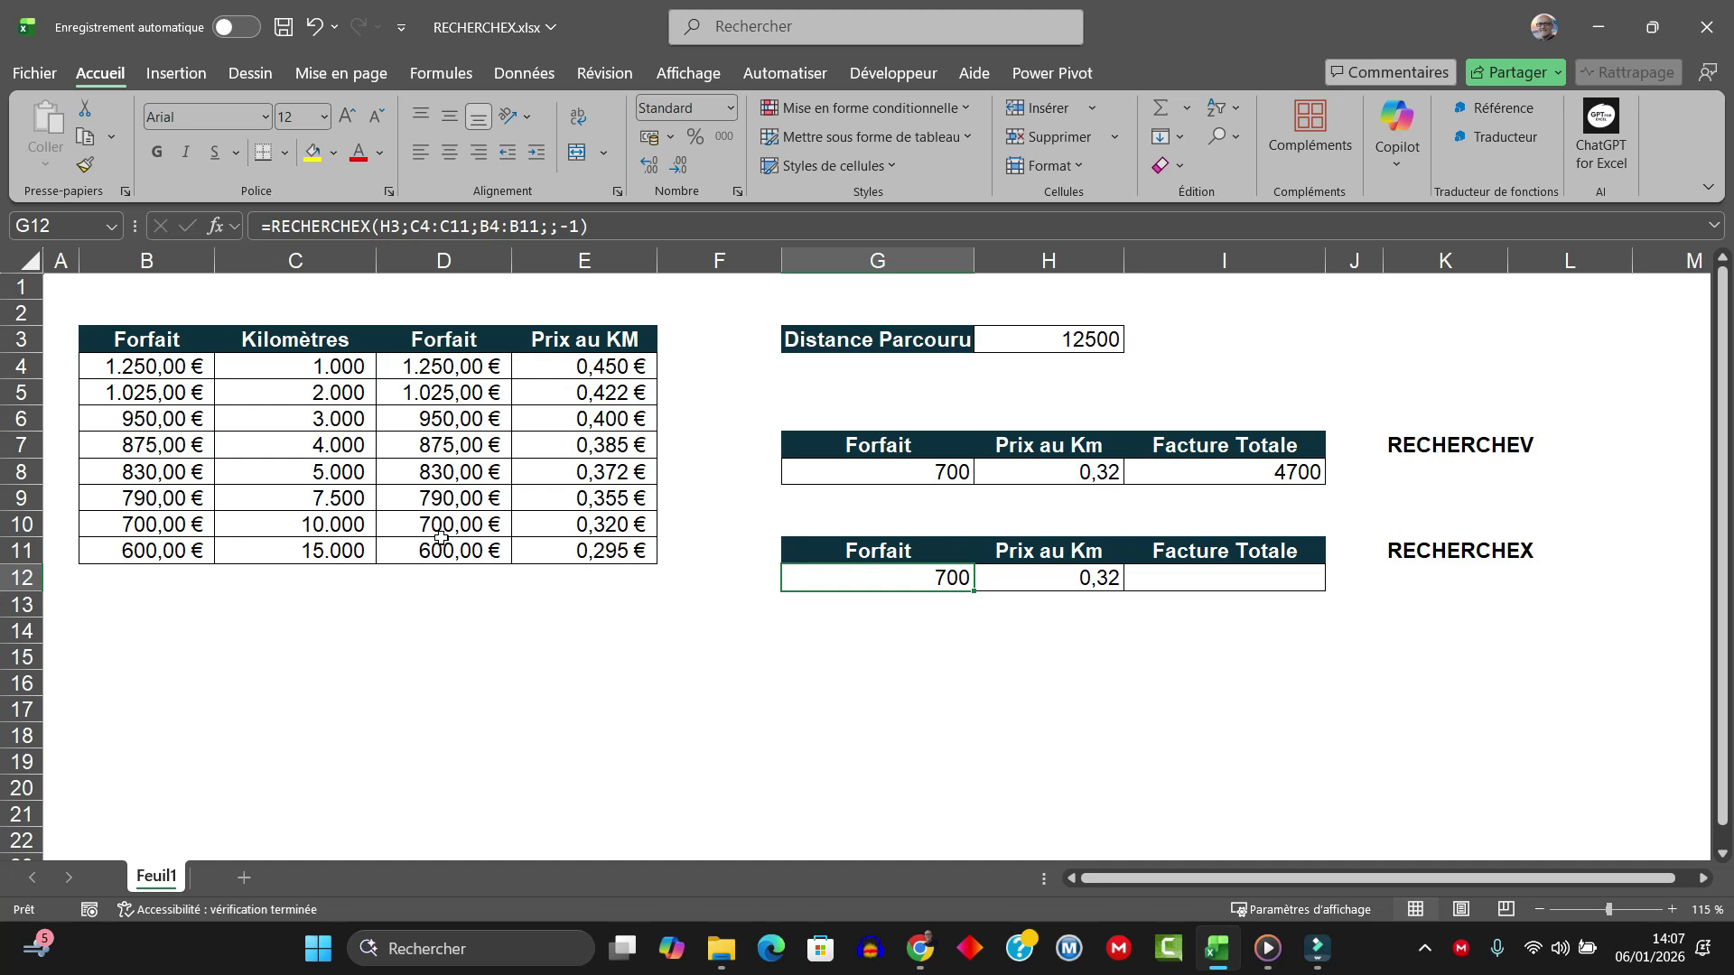
pyautogui.click(881, 466)
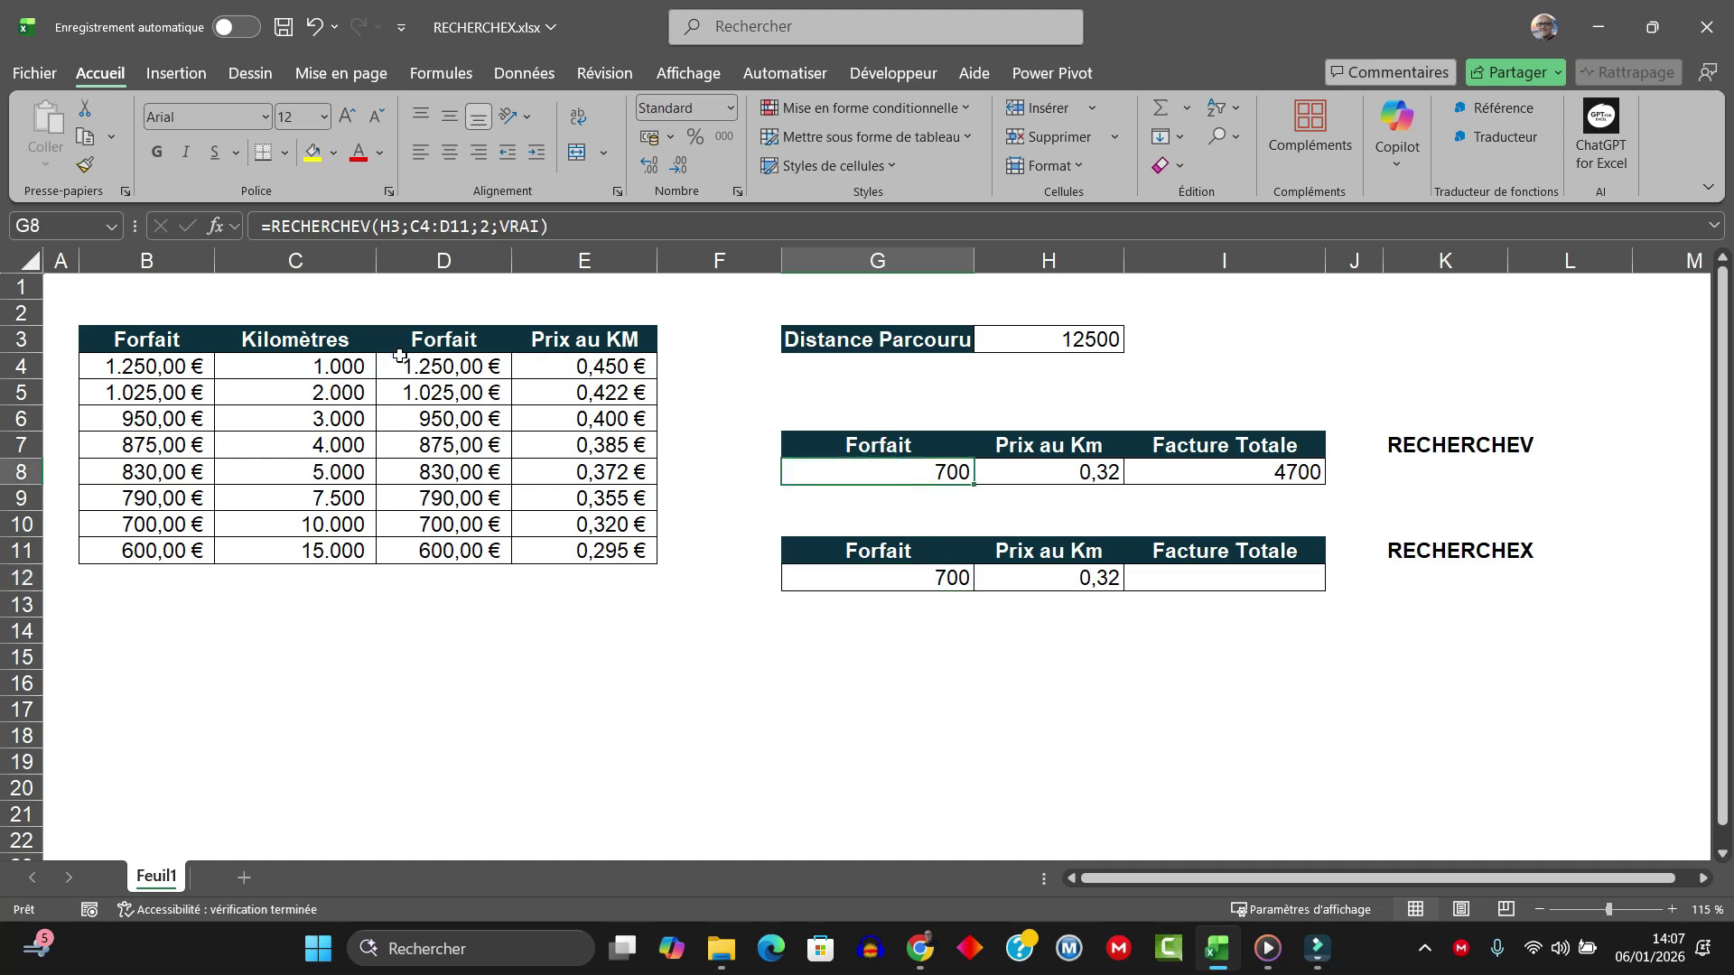
pyautogui.click(442, 262)
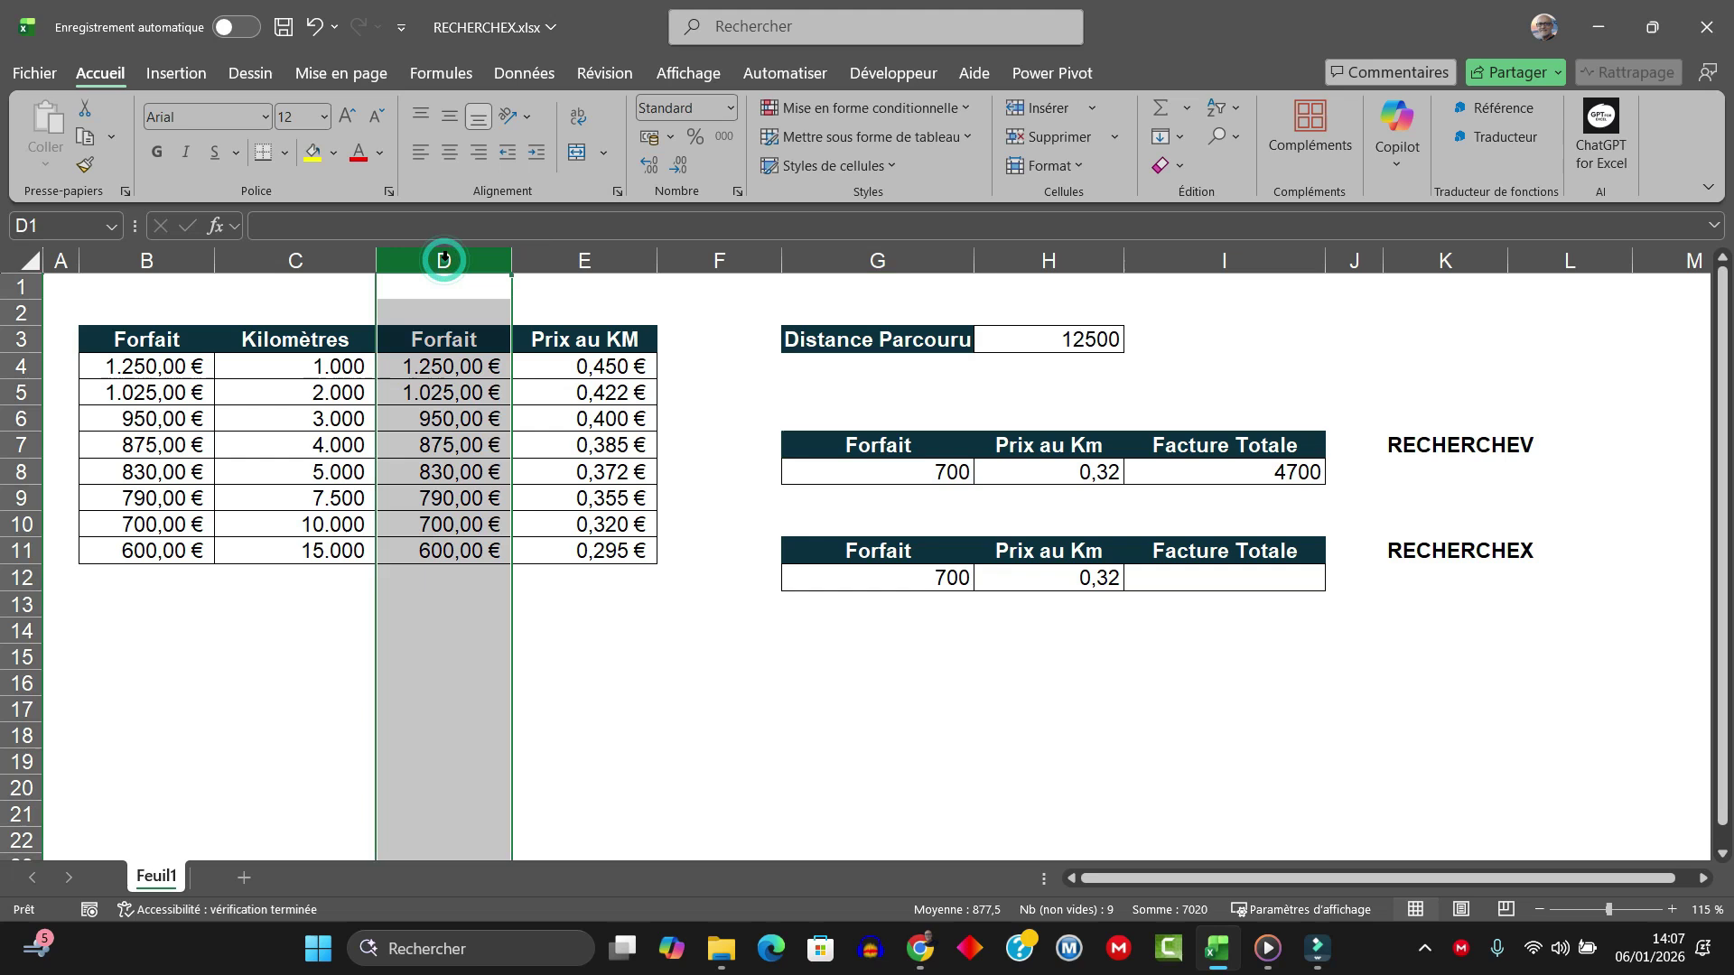
pyautogui.click(428, 404)
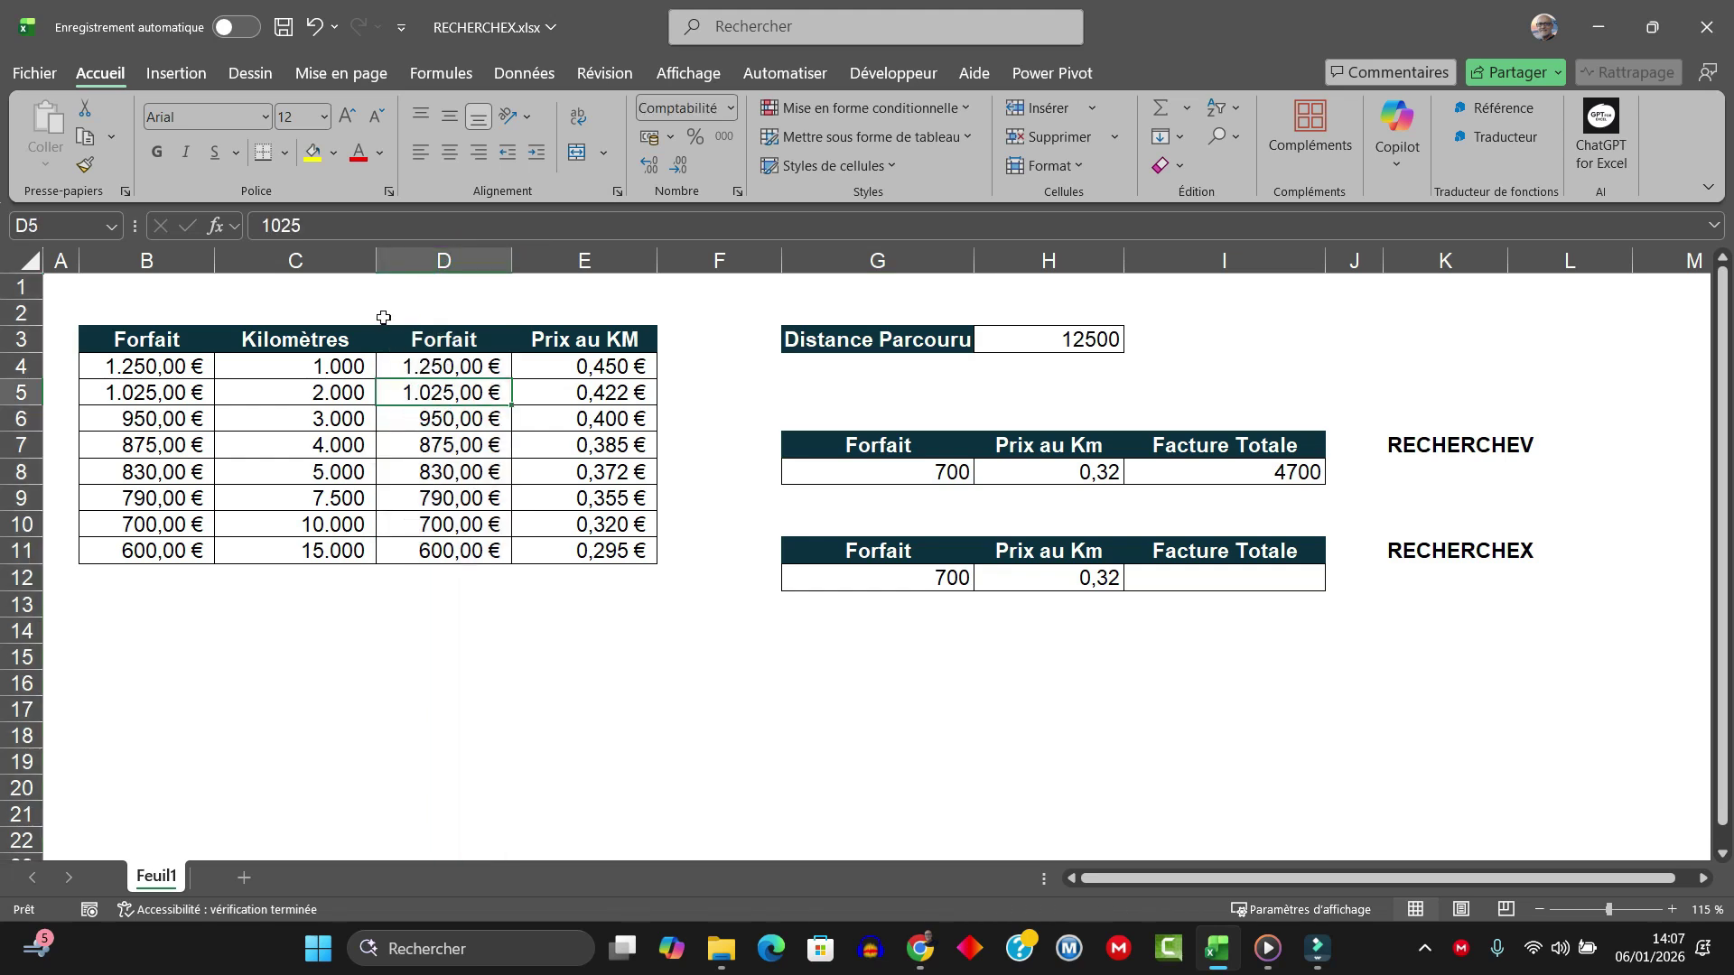
pyautogui.moveTo(316, 366); pyautogui.dragTo(310, 553)
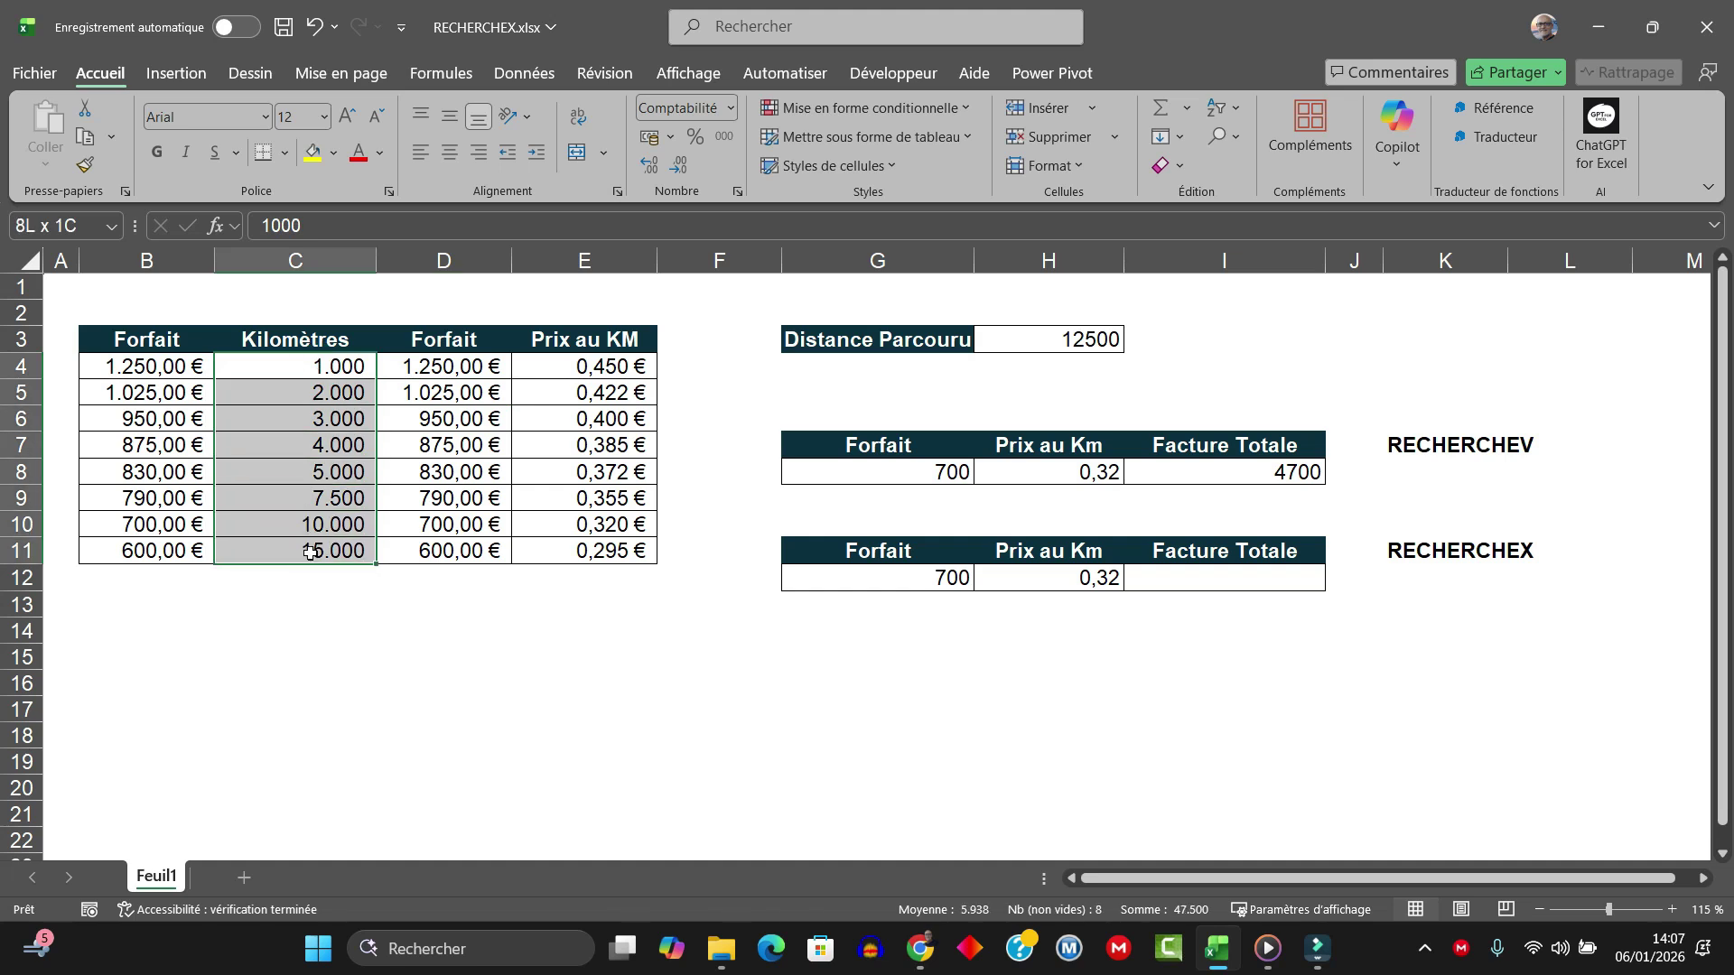
pyautogui.click(127, 366)
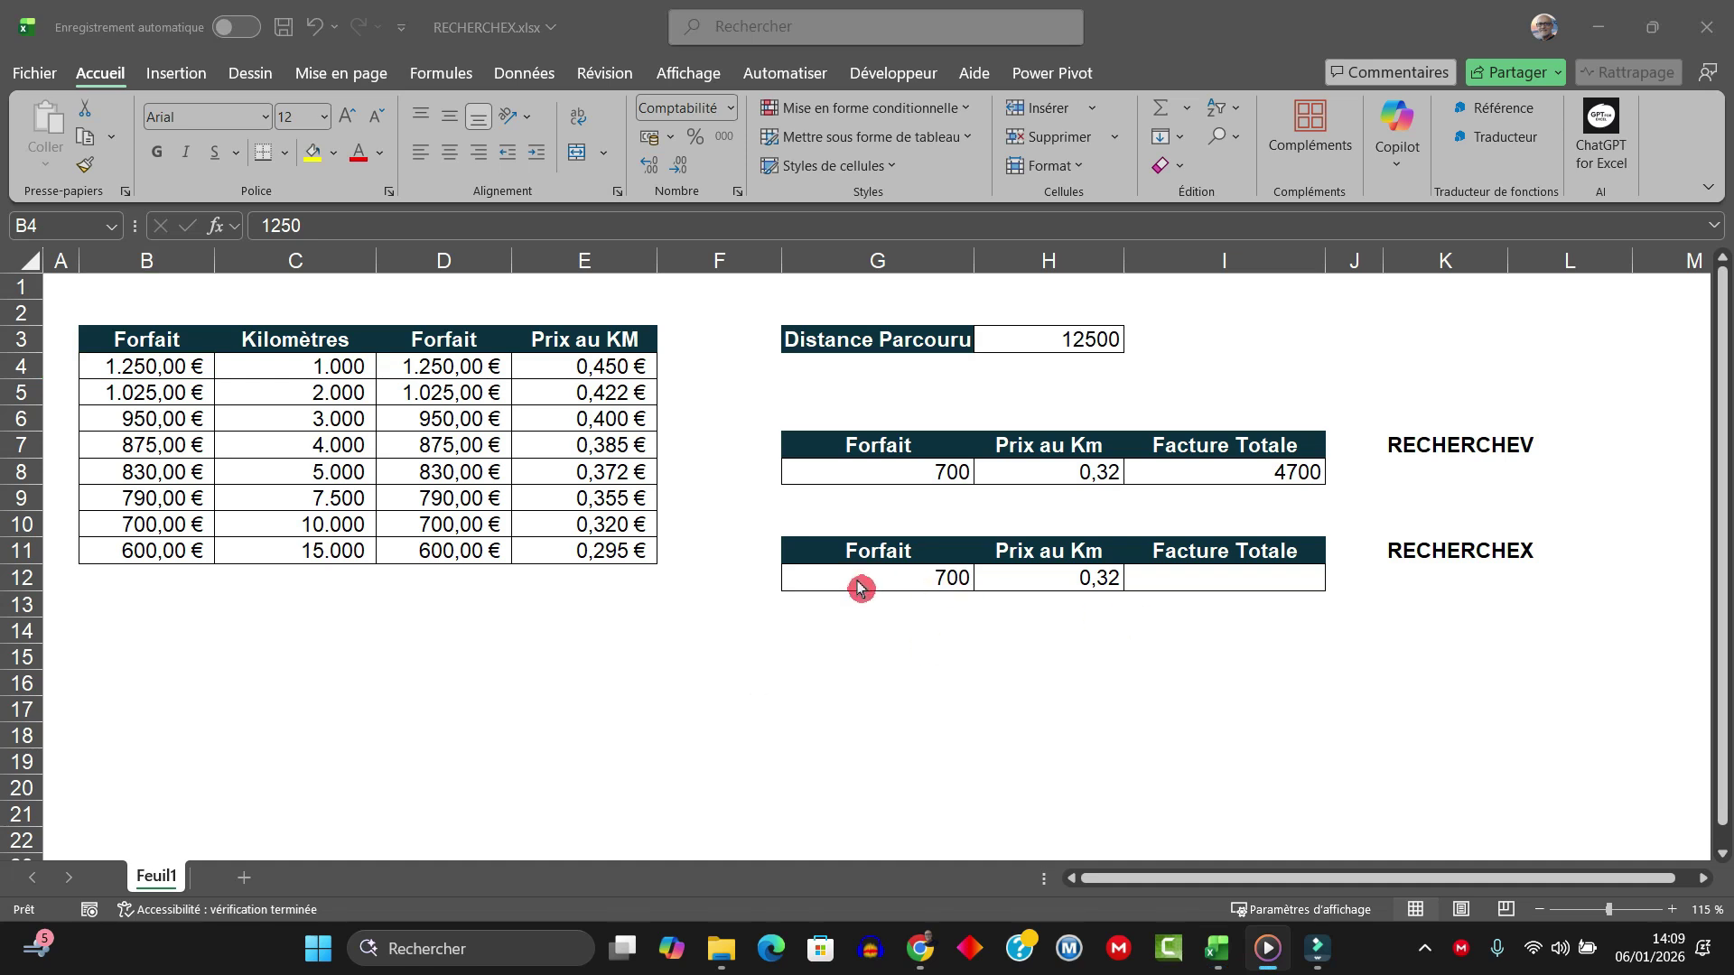
# Step: Add the note 'Formule propagée' in K12 beside the lookup
pyautogui.click(1421, 579)
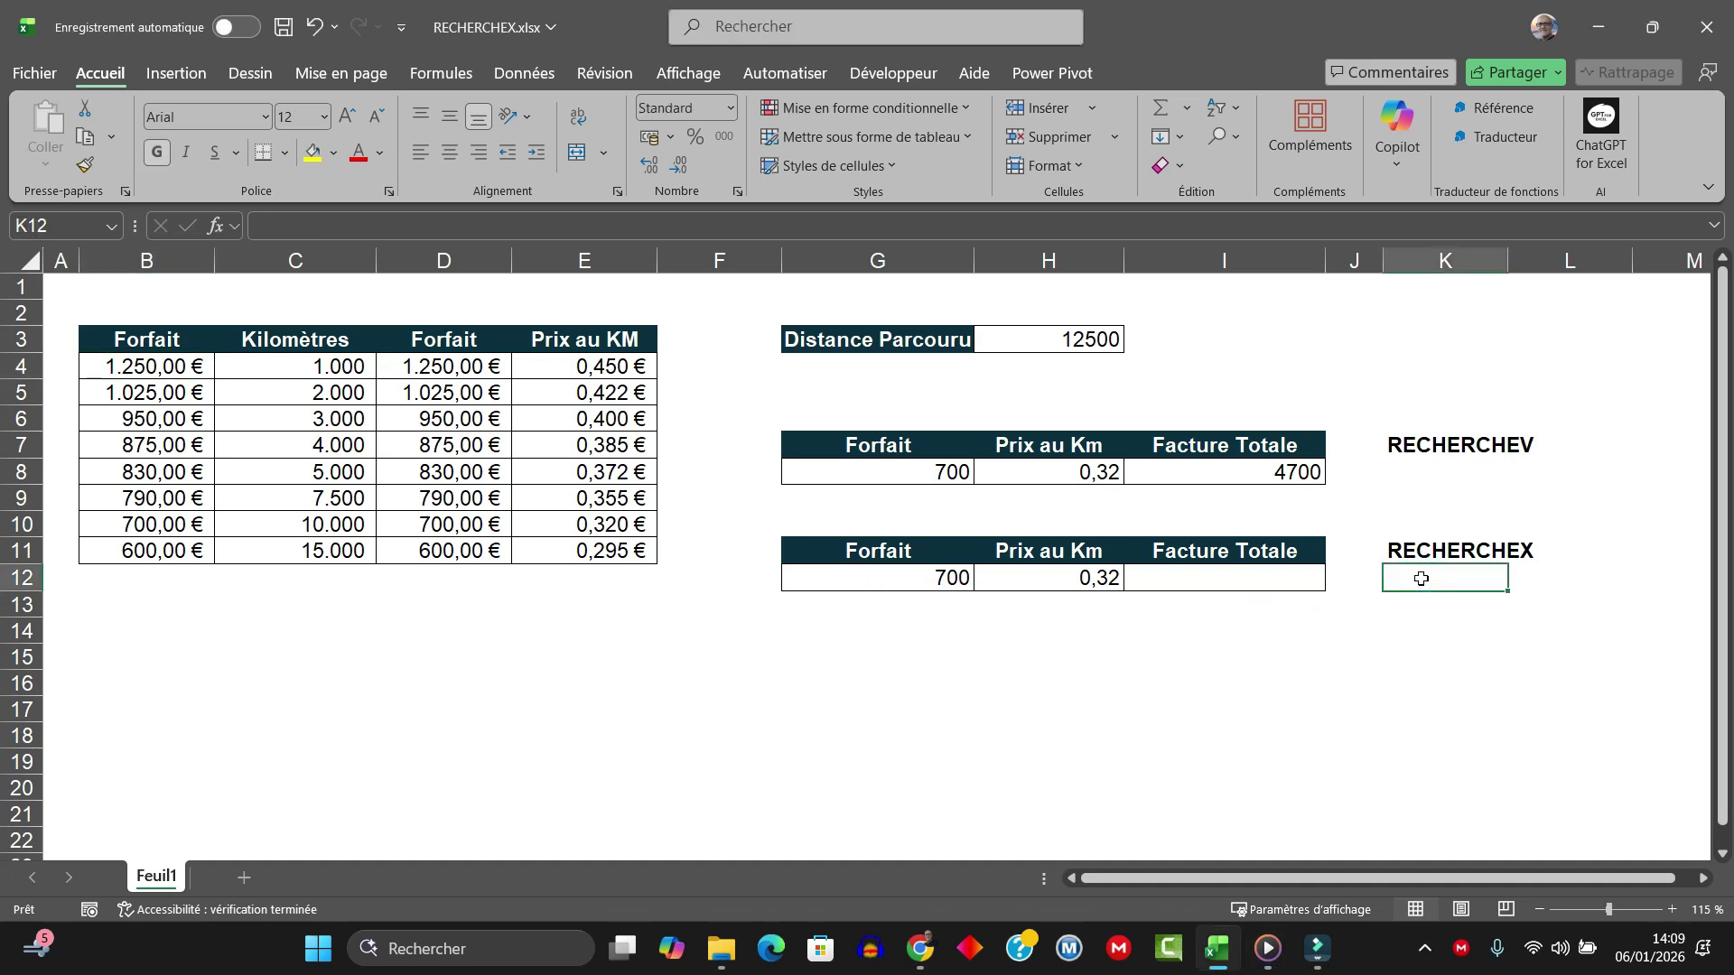
pyautogui.write('Formule')
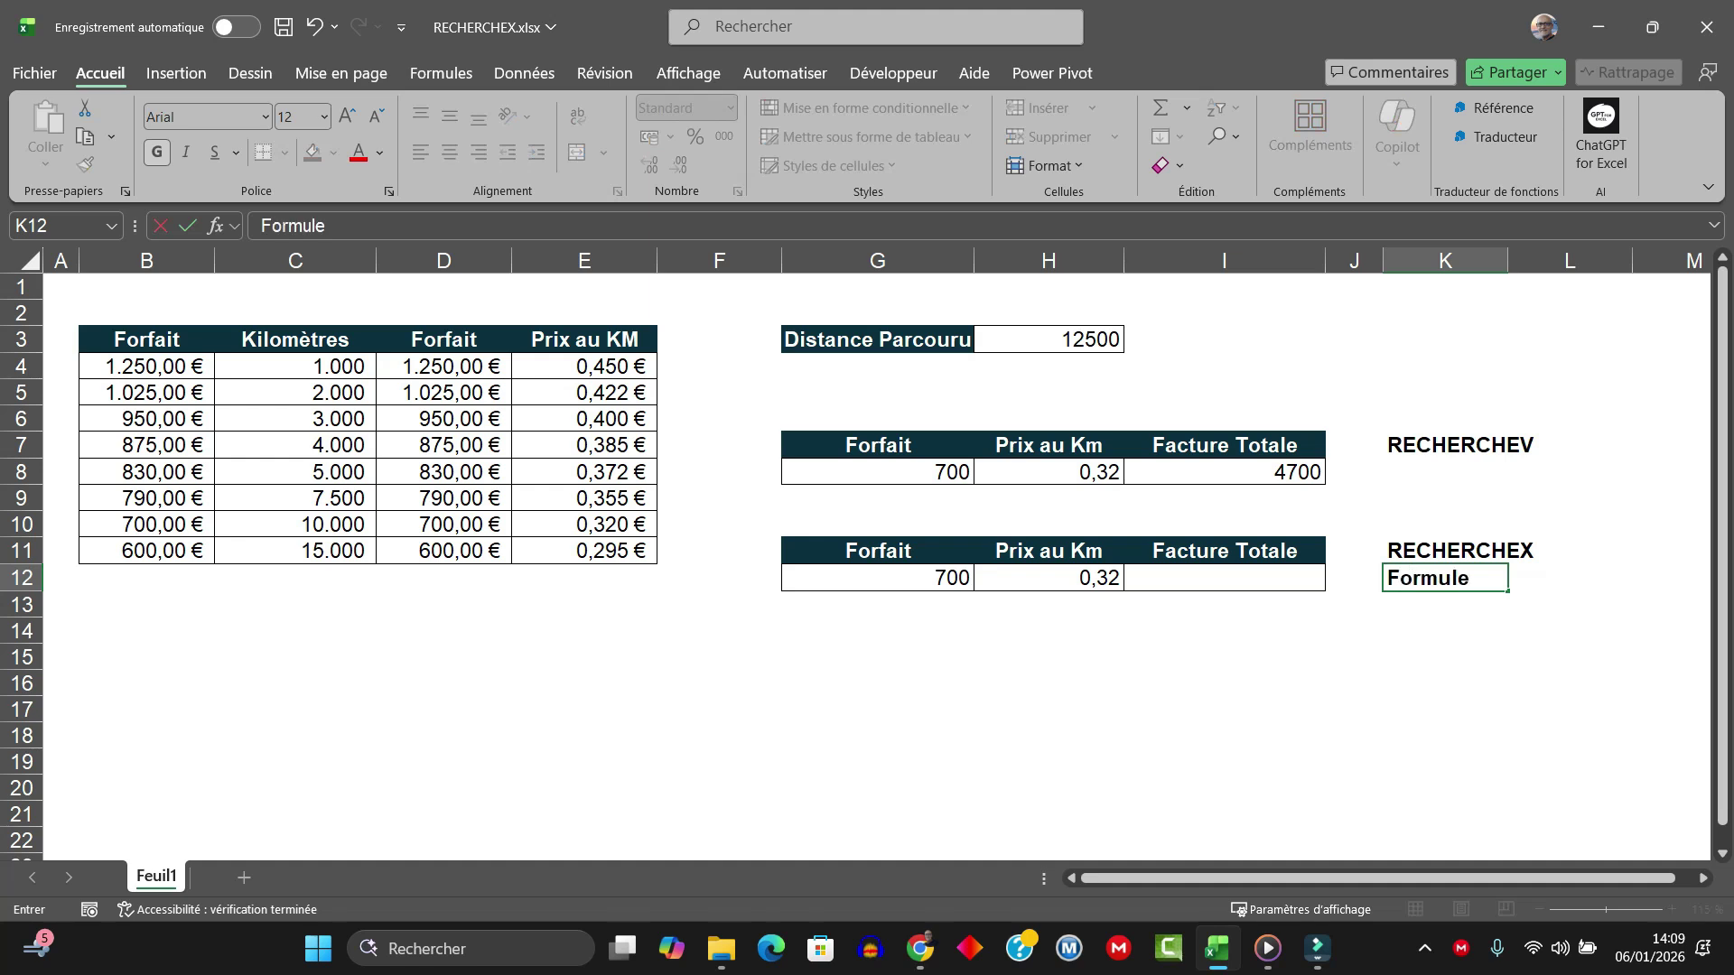
pyautogui.write(' propagée')
pyautogui.press('Return')
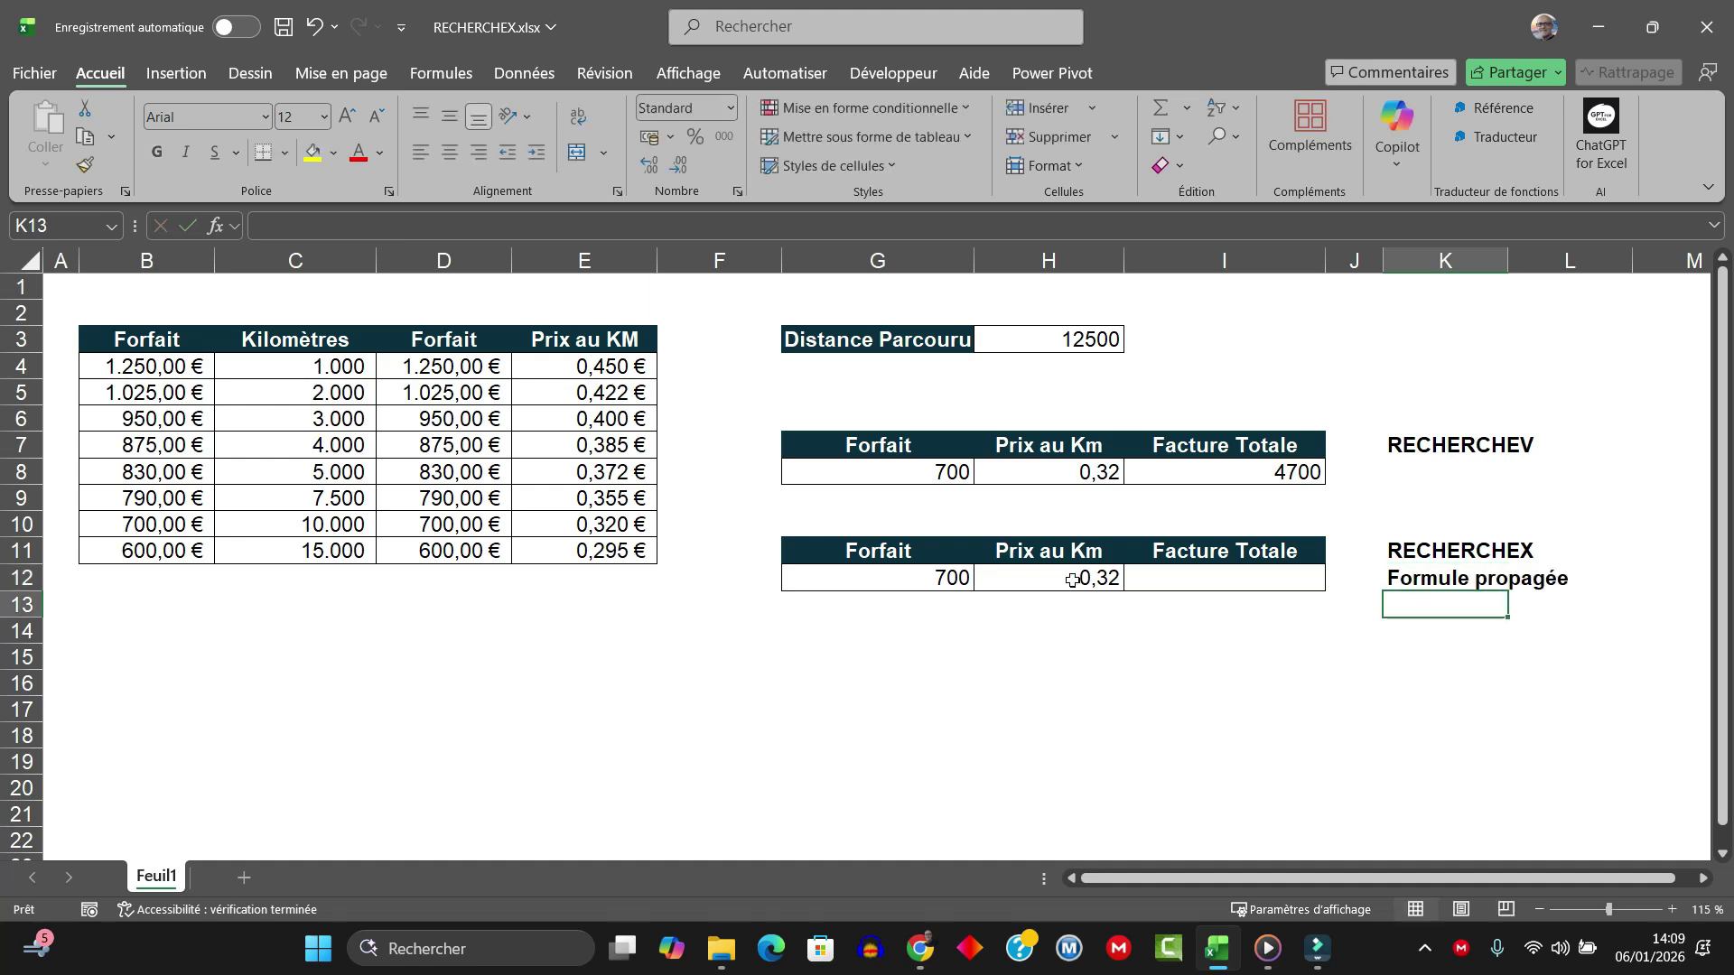
# Step: Clear the old separate lookup results in G12:H12
pyautogui.click(893, 578)
pyautogui.moveTo(893, 578); pyautogui.dragTo(1045, 583)
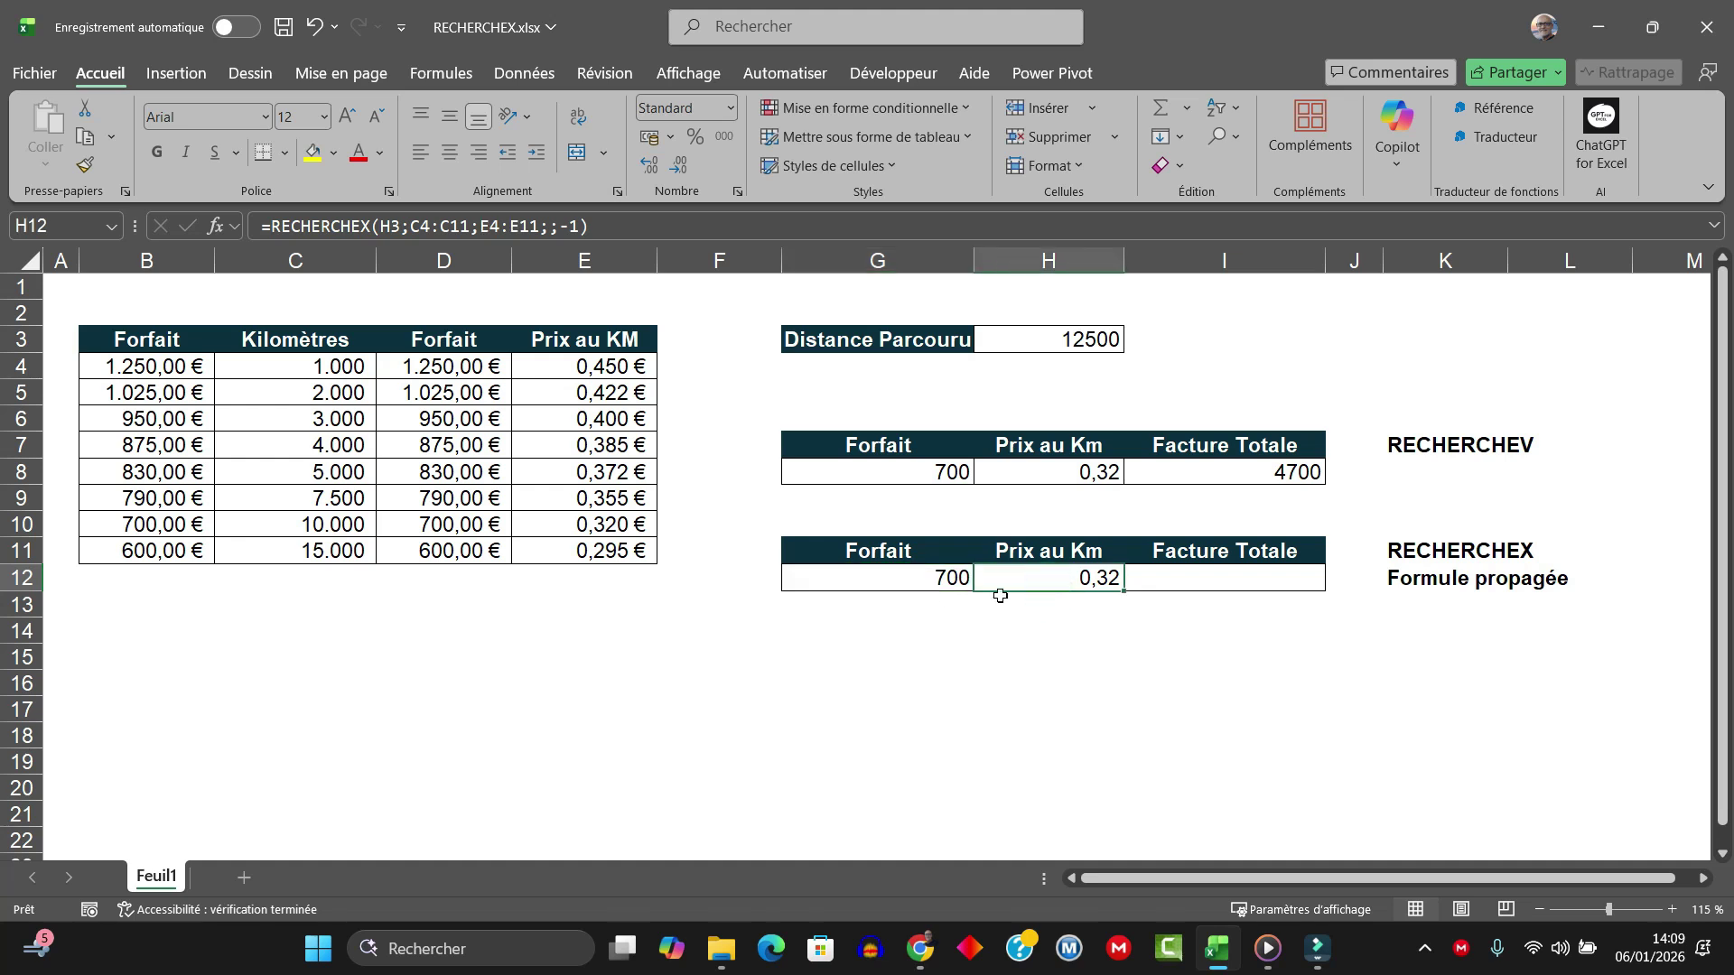
pyautogui.click(917, 581)
pyautogui.moveTo(929, 580); pyautogui.dragTo(1050, 581)
pyautogui.press('Delete')
# Step: Start a RECHERCHEX in G12 on H3, searching C4:C11 and returning D4:E11
pyautogui.click(887, 579)
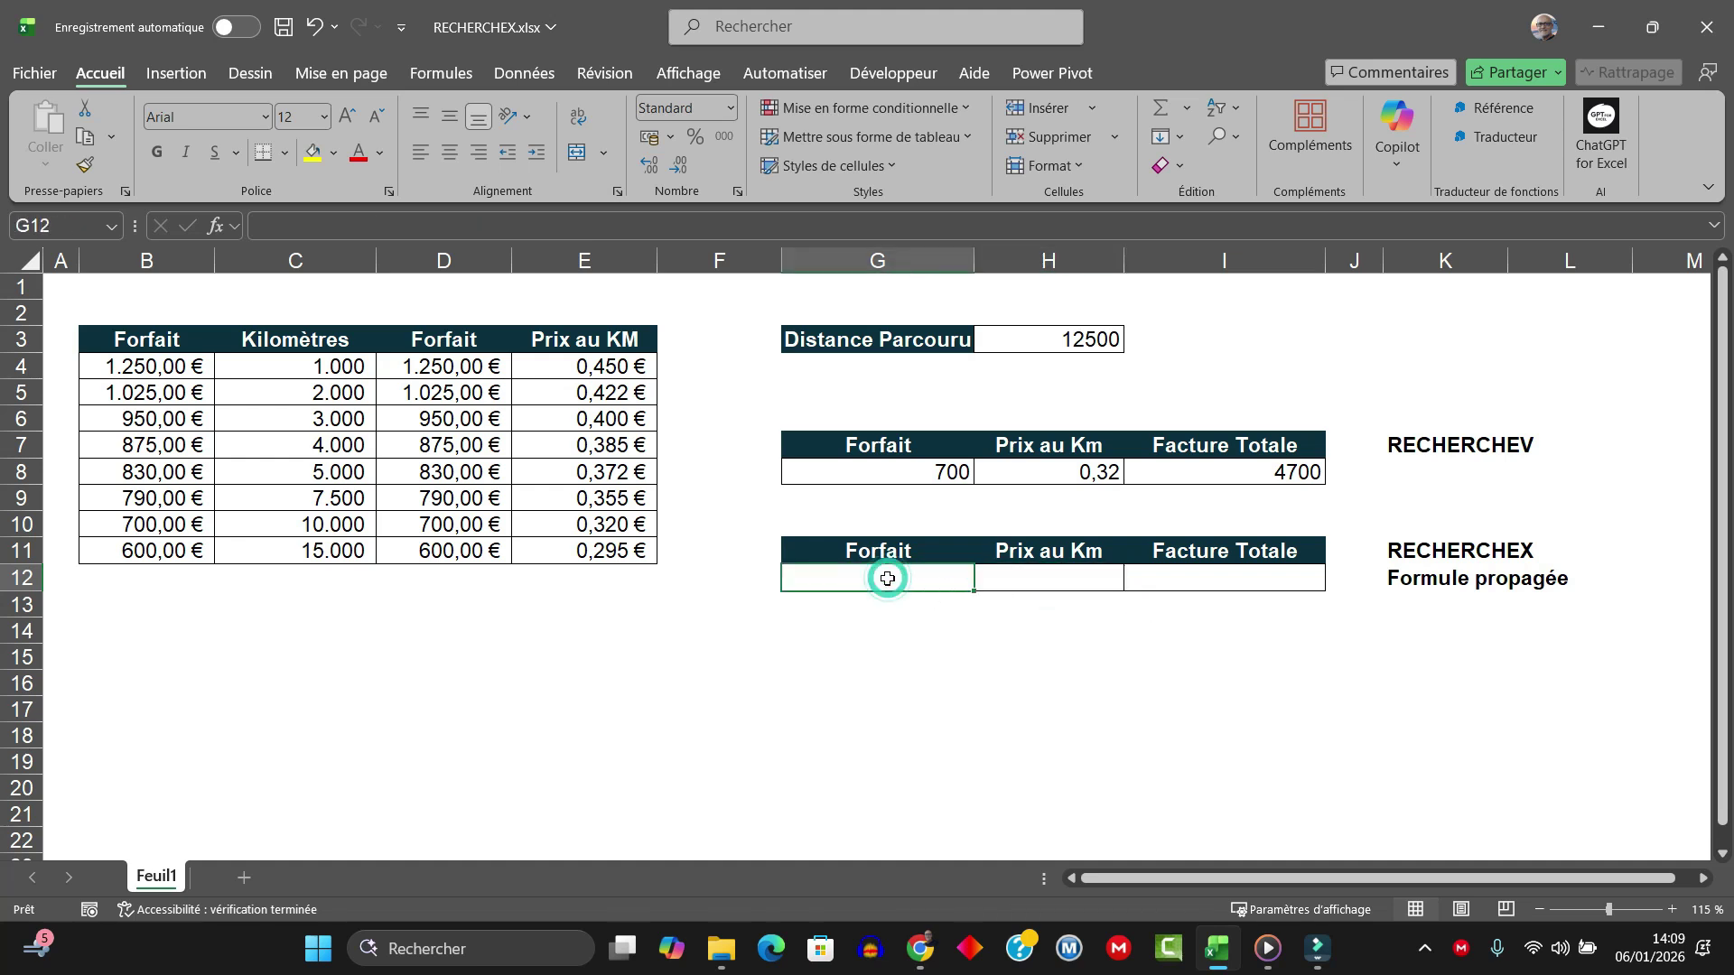
pyautogui.write('=')
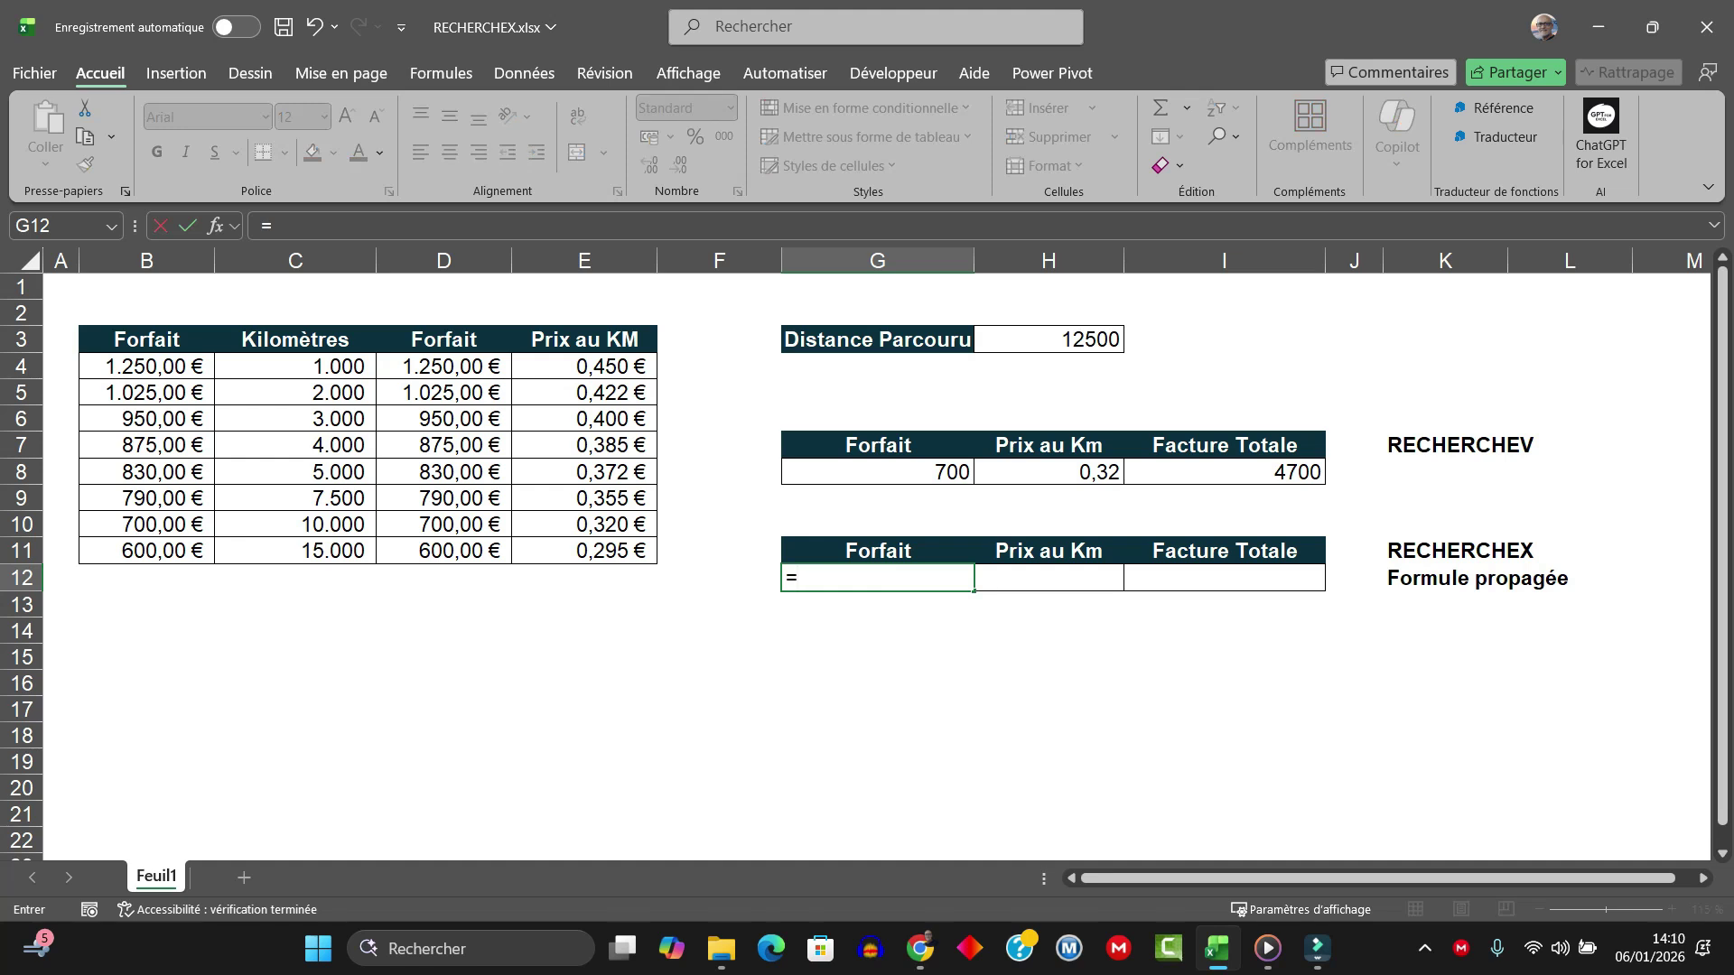
pyautogui.write('recher')
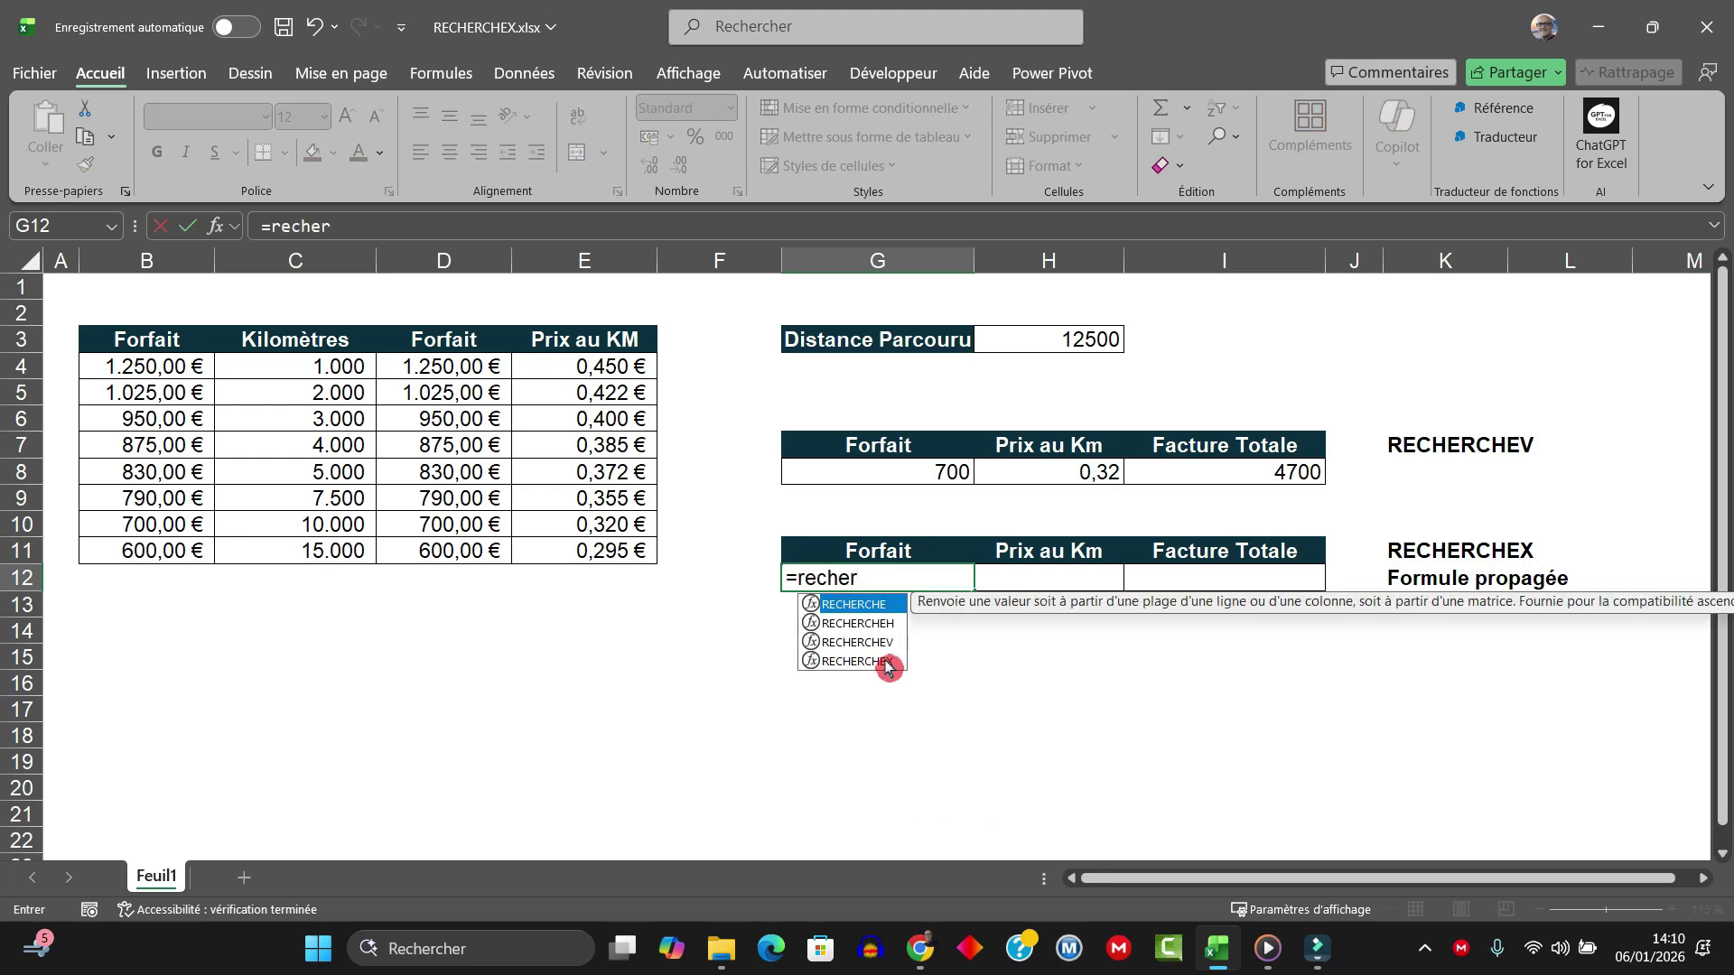
pyautogui.doubleClick(882, 662)
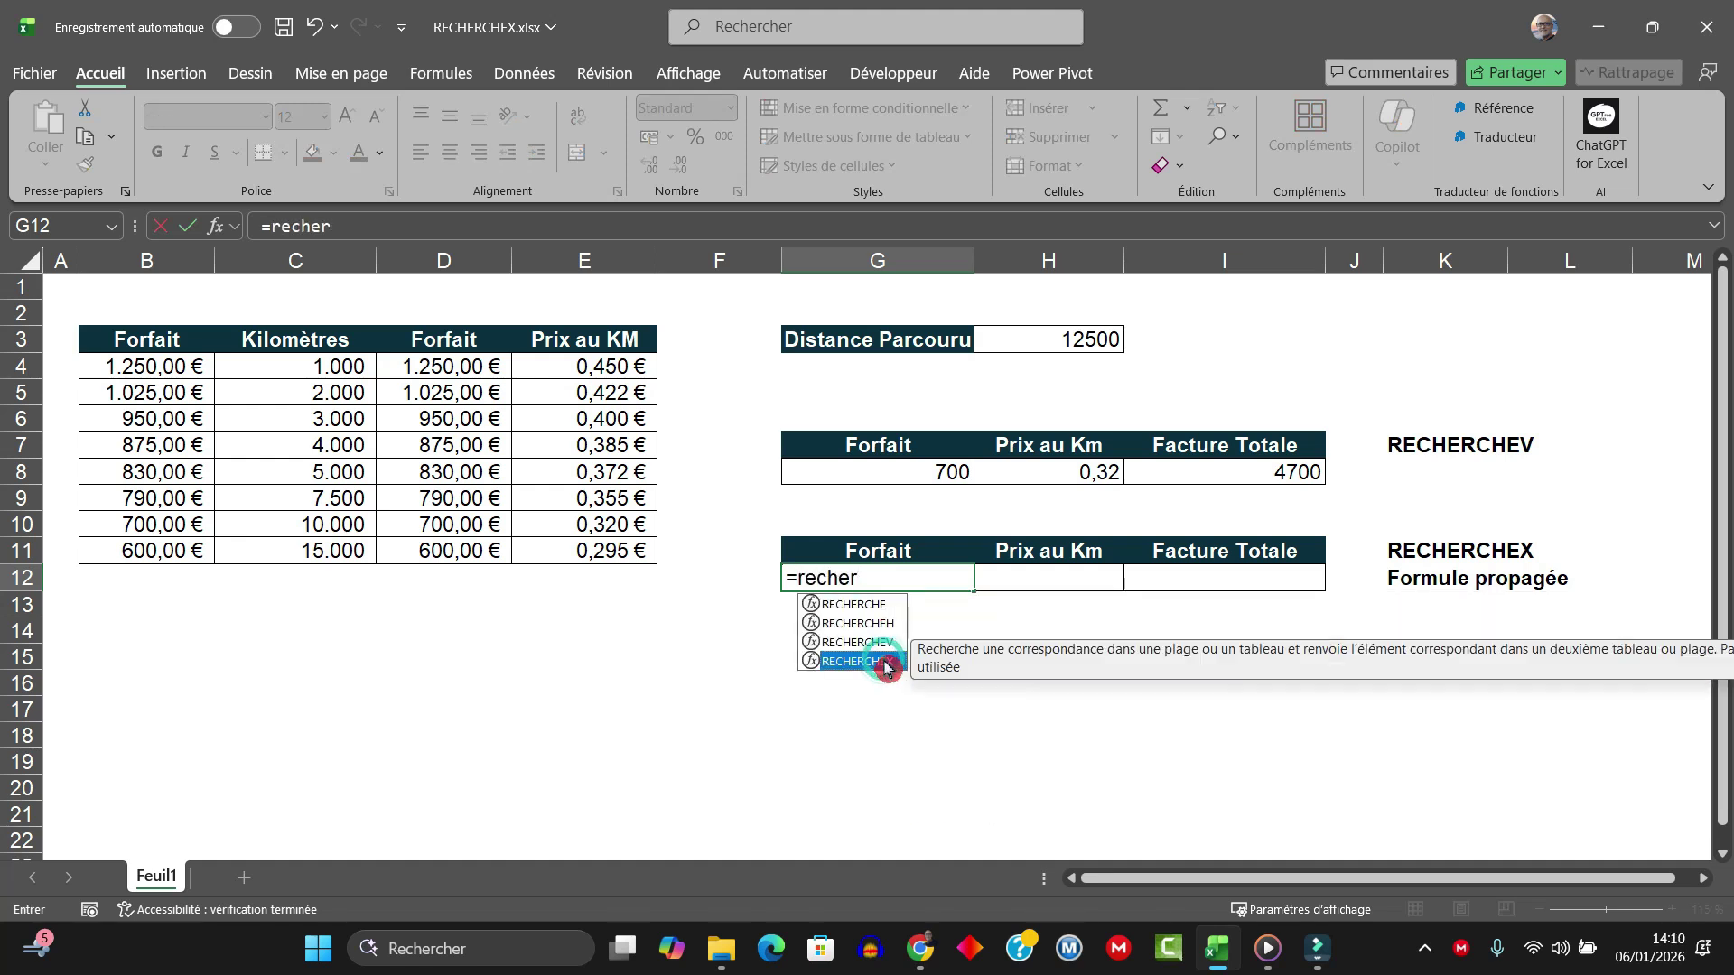
pyautogui.click(1065, 338)
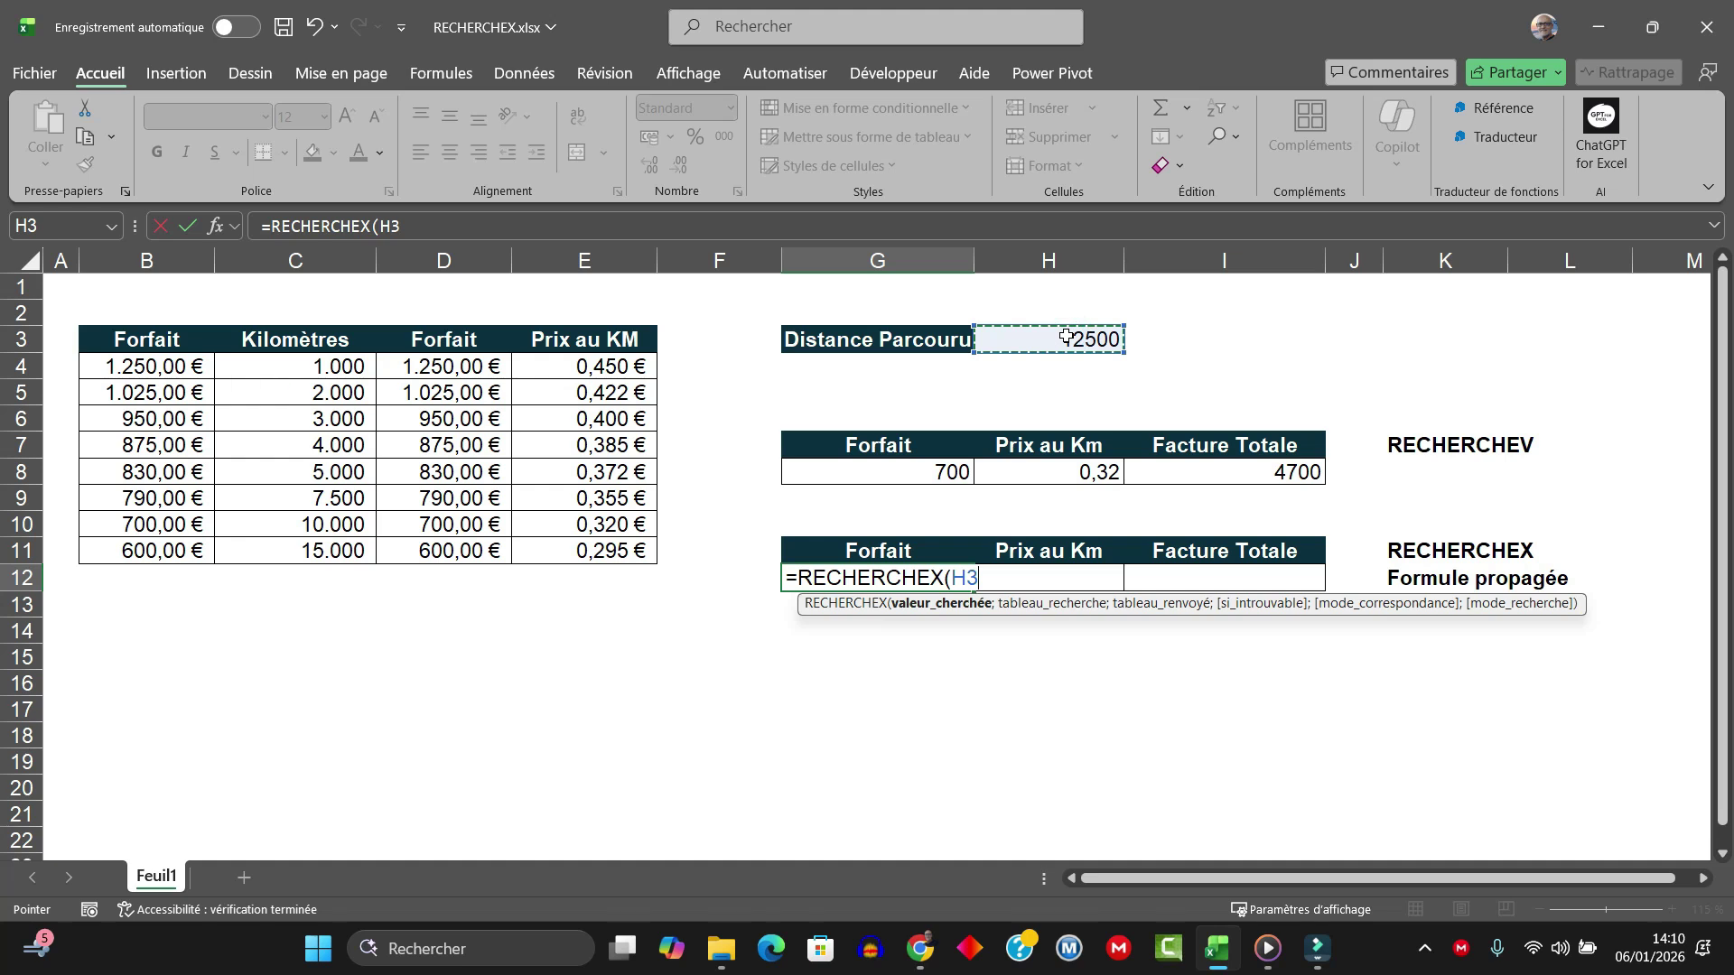
pyautogui.write(';')
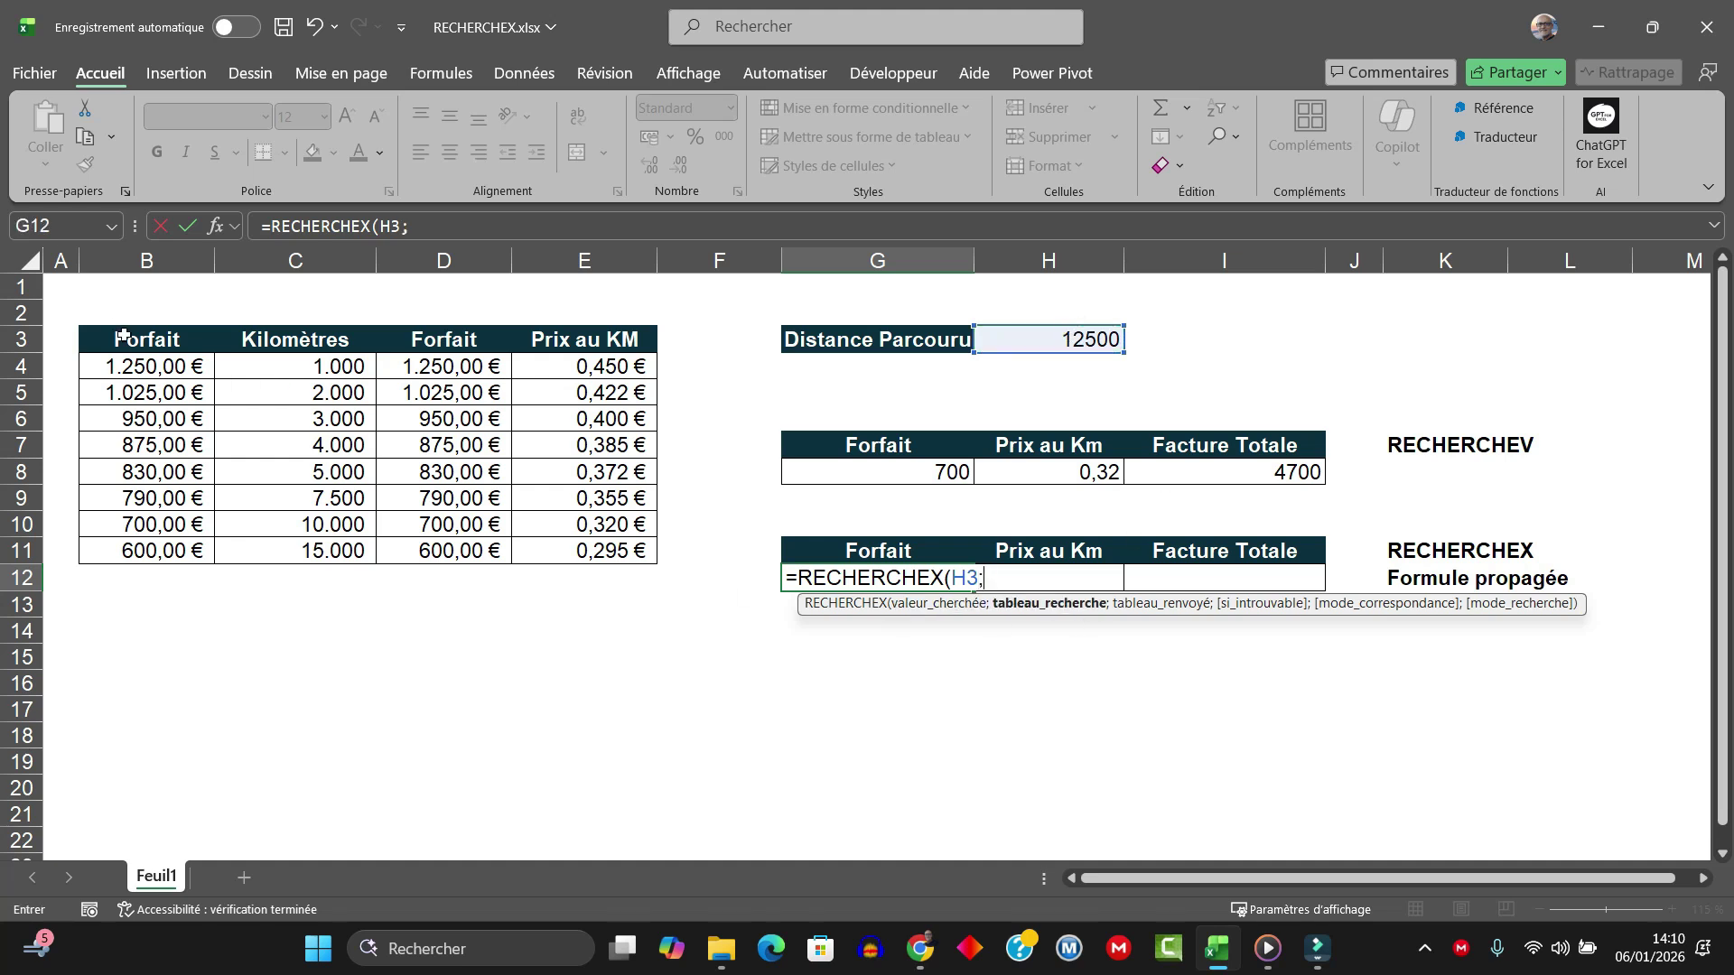
pyautogui.moveTo(298, 361); pyautogui.dragTo(296, 551)
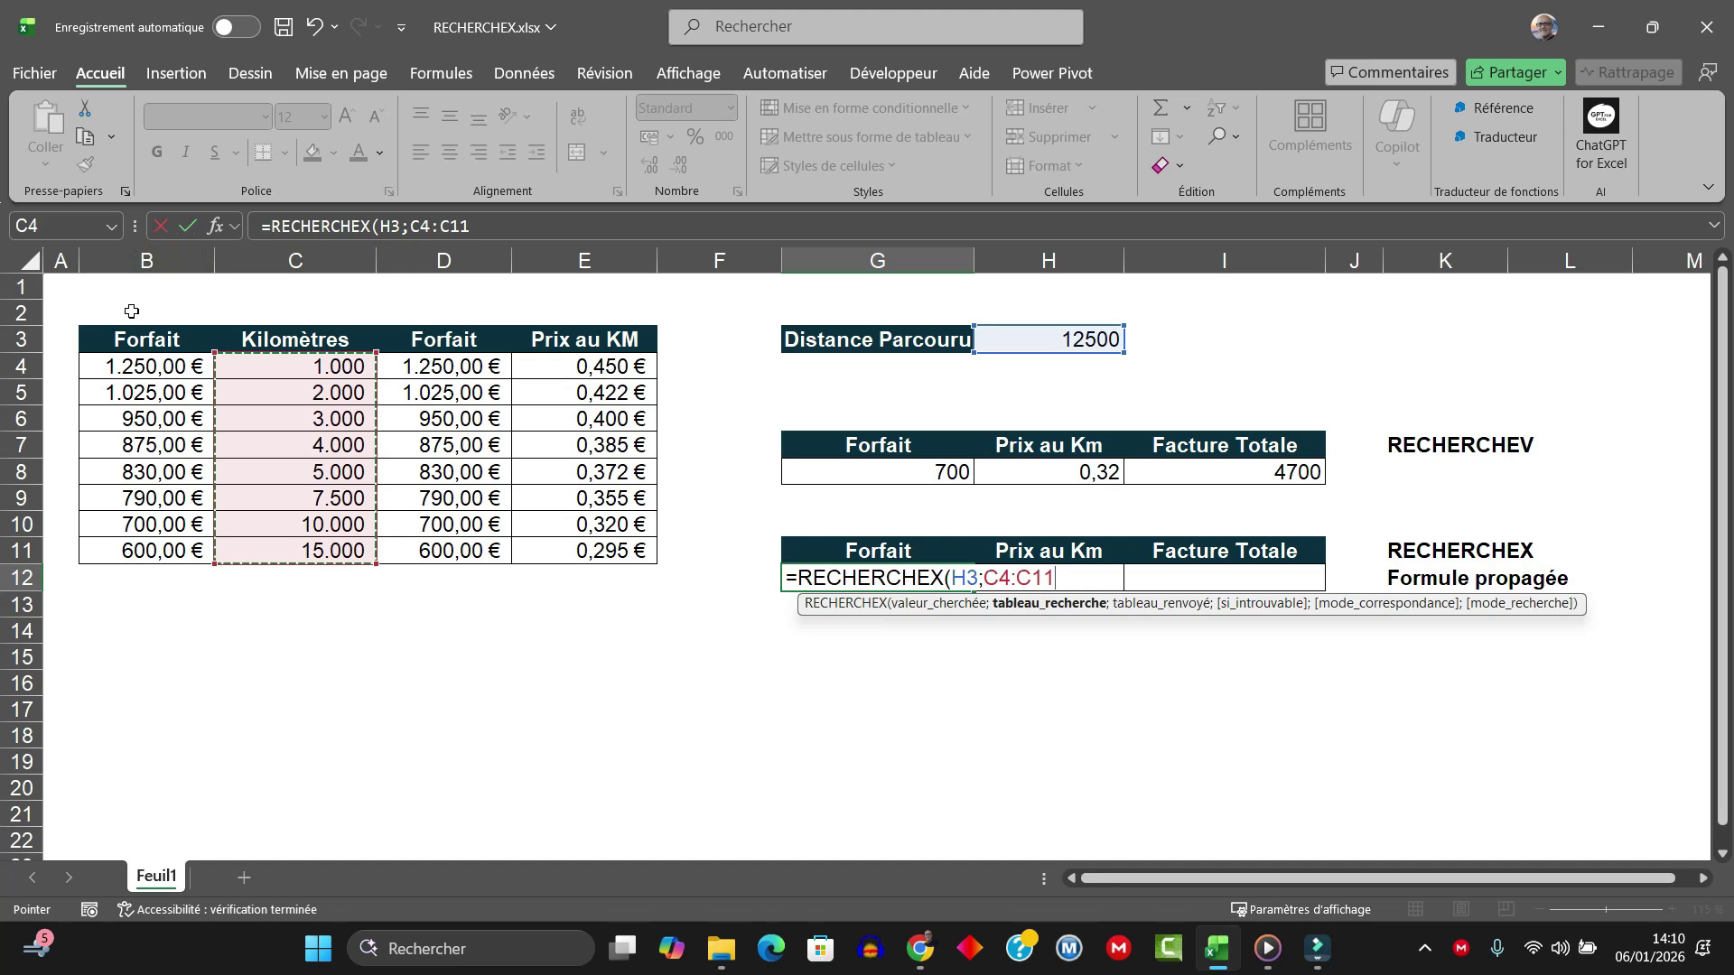
pyautogui.write(';')
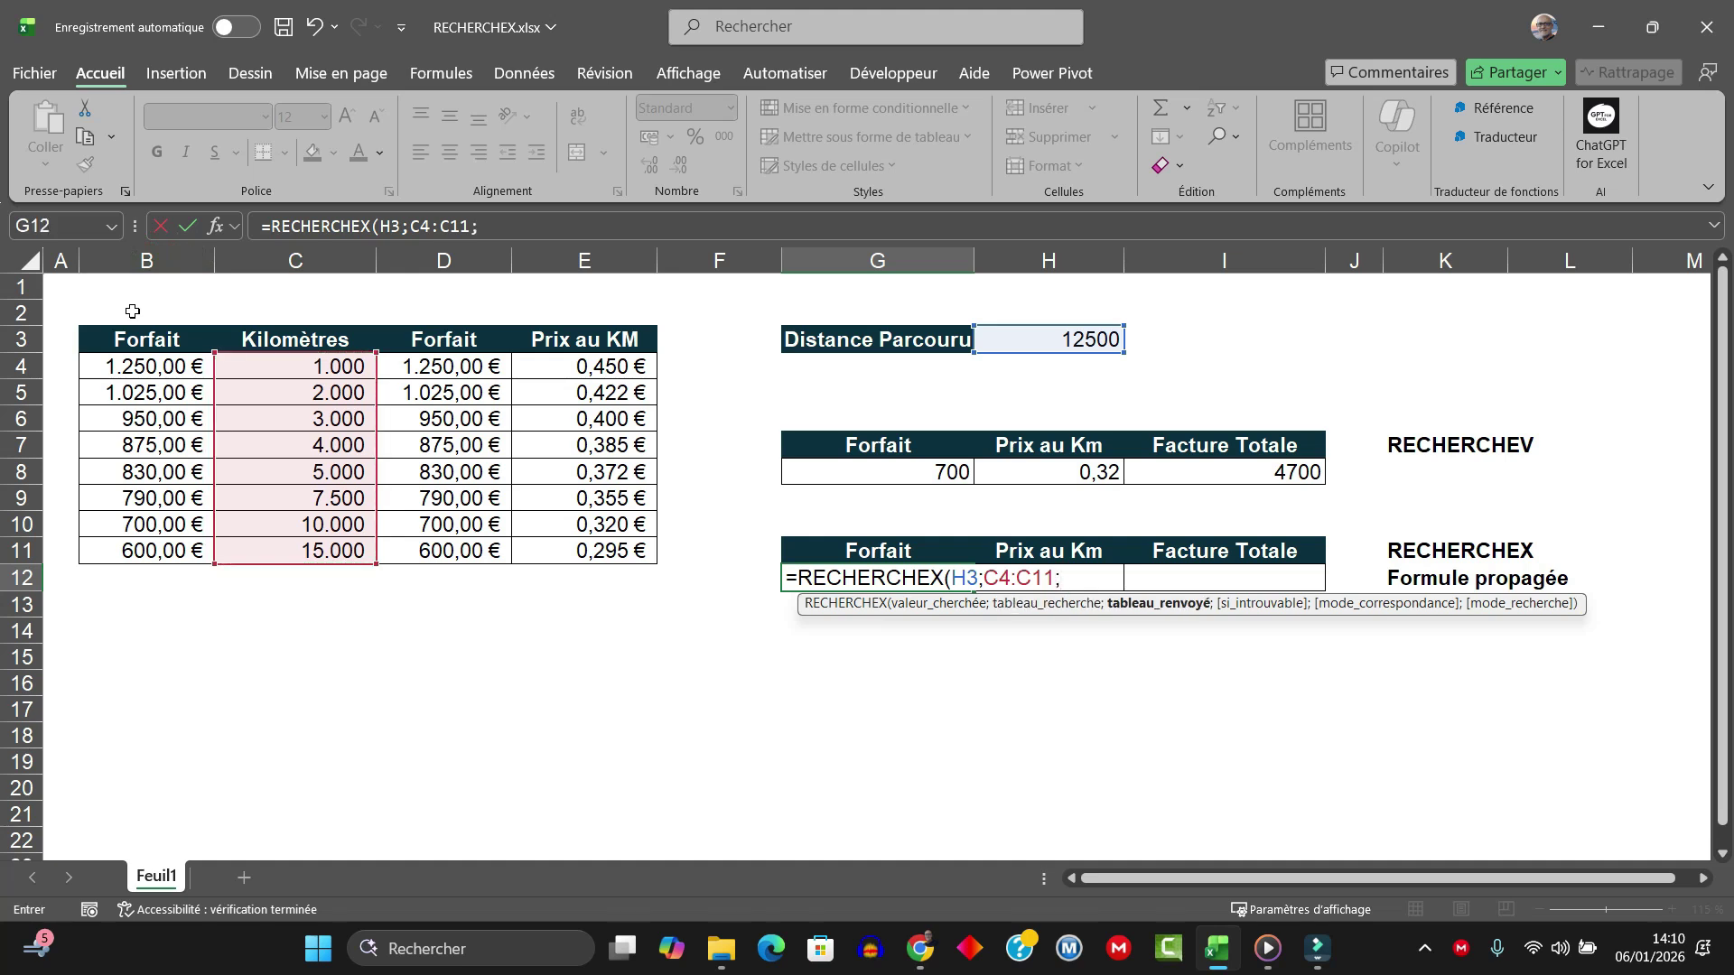
pyautogui.click(421, 367)
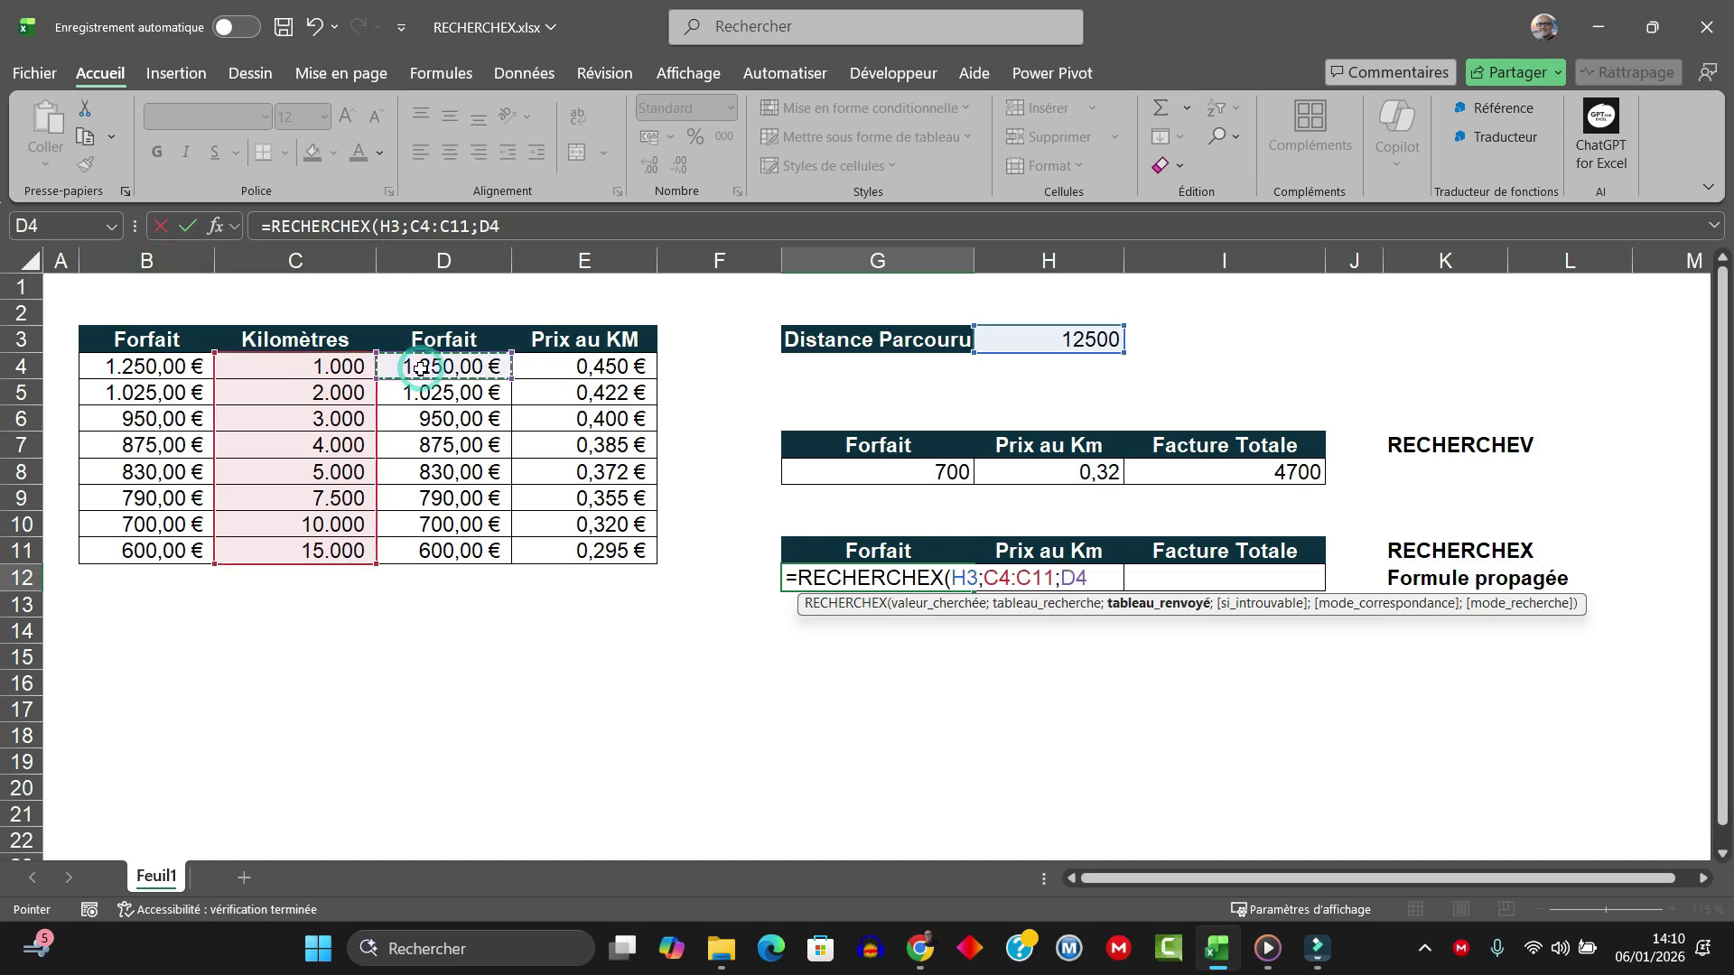
pyautogui.moveTo(421, 368)
pyautogui.mouseDown()
pyautogui.moveTo(587, 368)
pyautogui.moveTo(608, 552)
pyautogui.mouseUp()
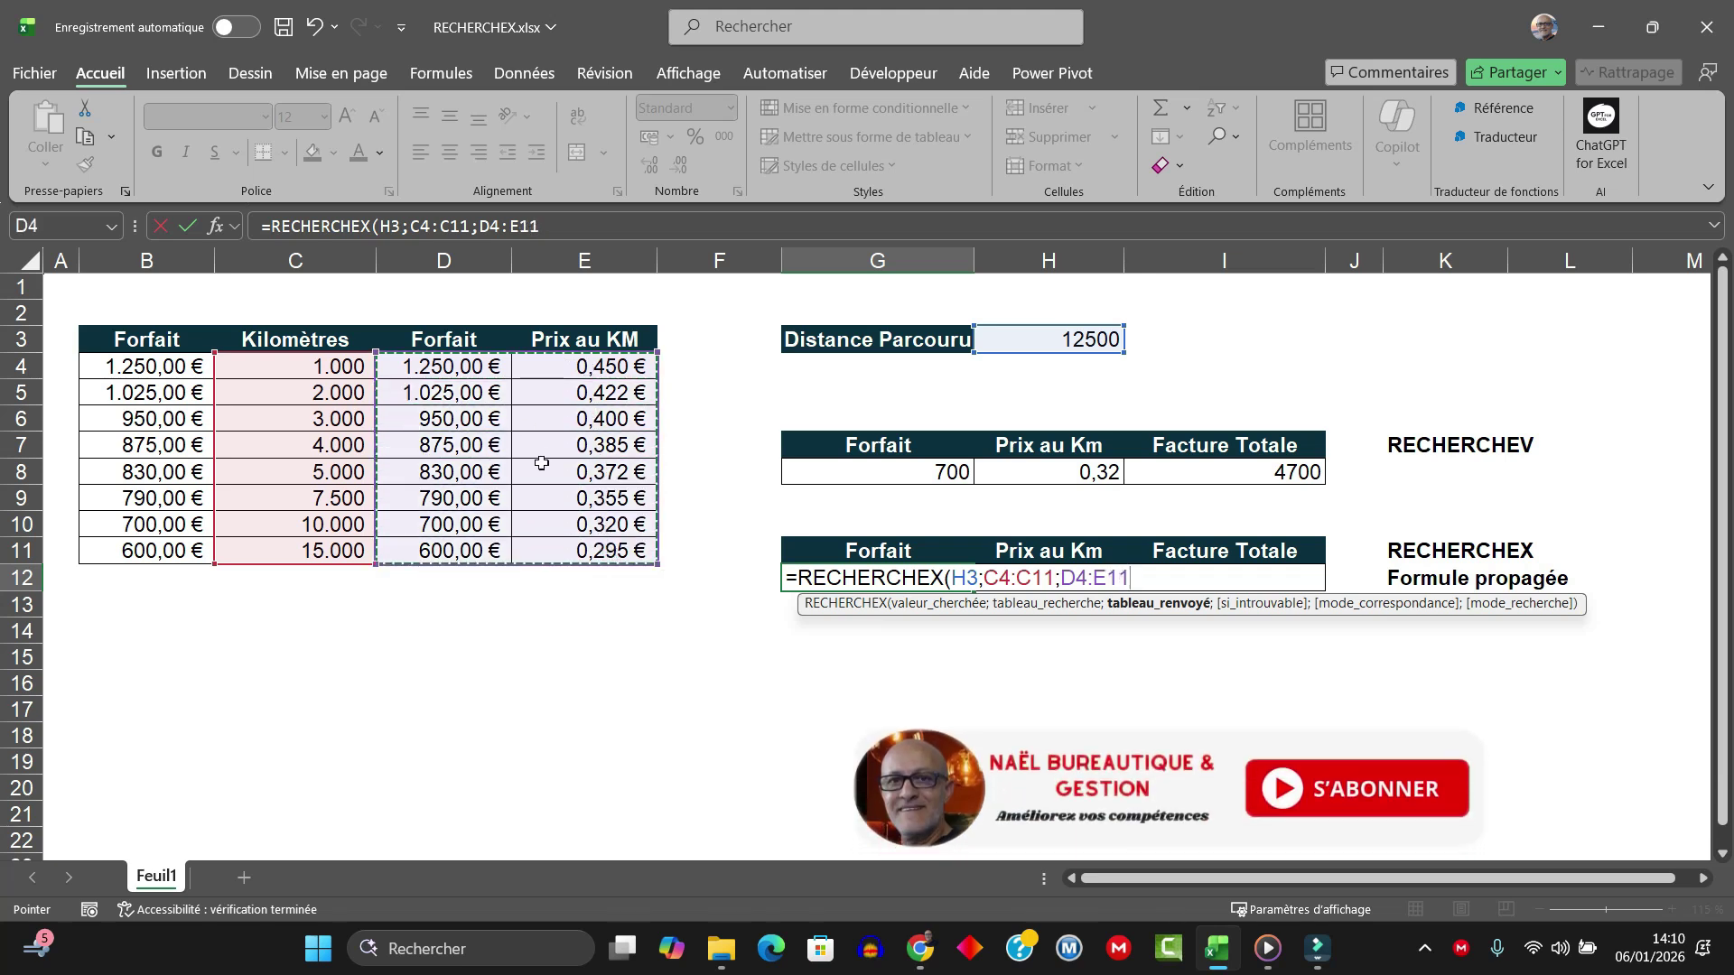
# Step: Set match mode -1 (exact or next smaller), commit, and check 700 and 0,32 spill into G12:H12
pyautogui.write(';')
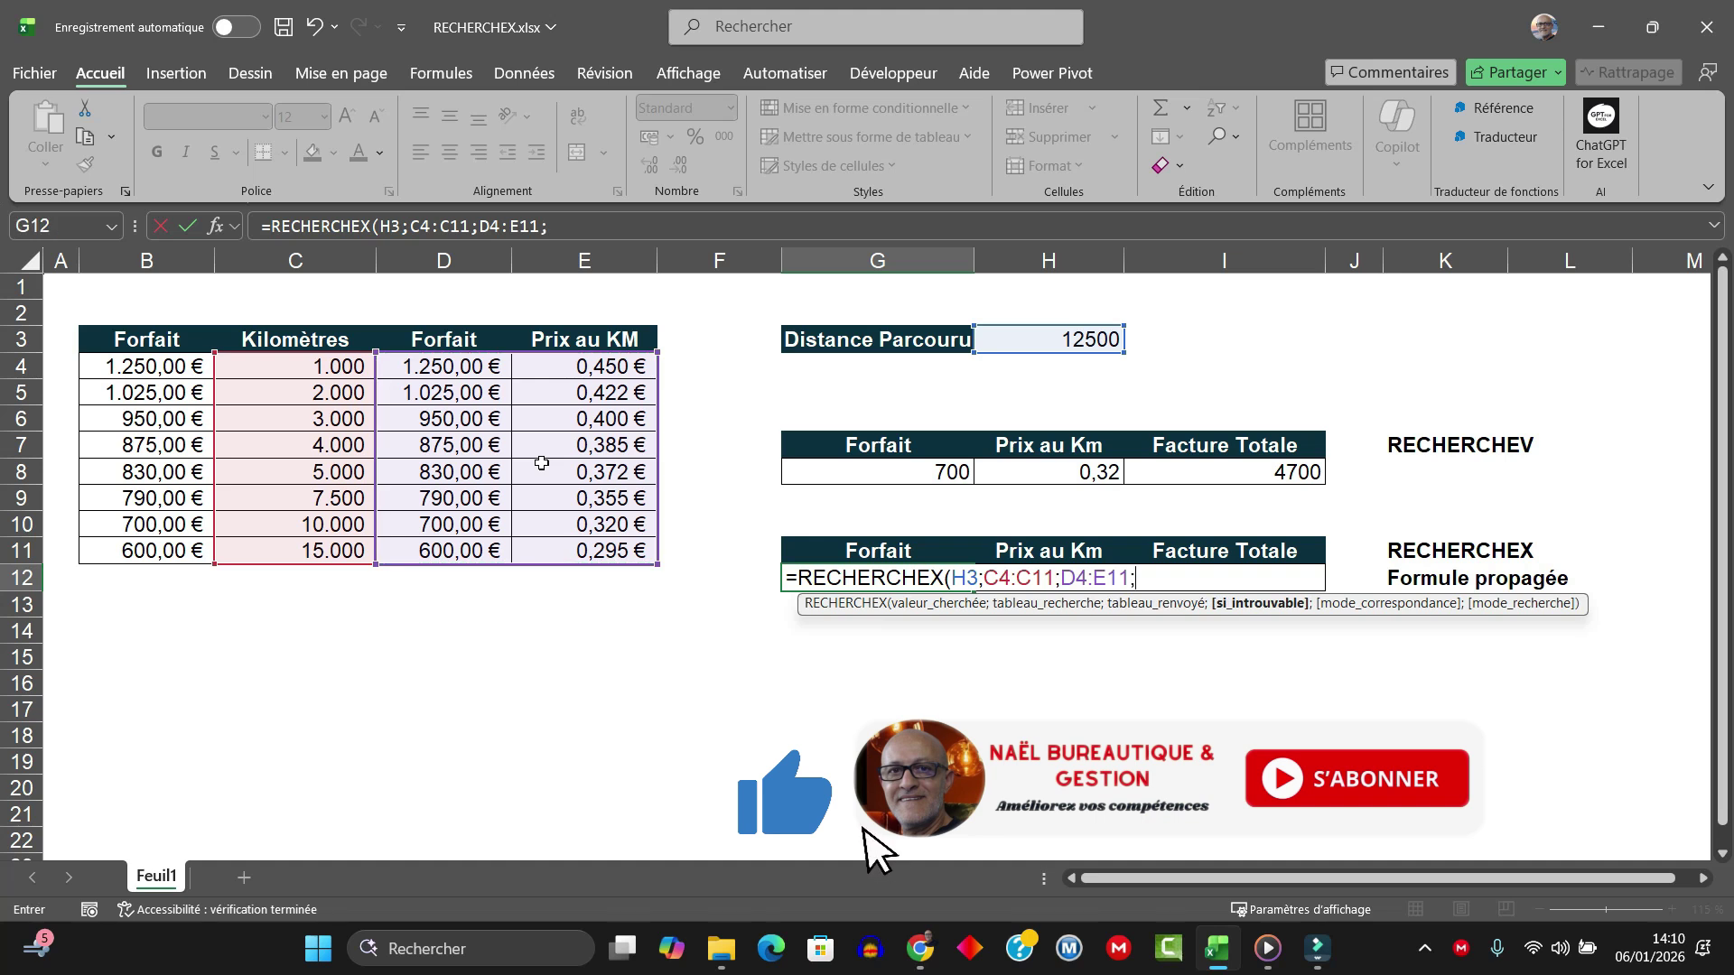
pyautogui.write(';')
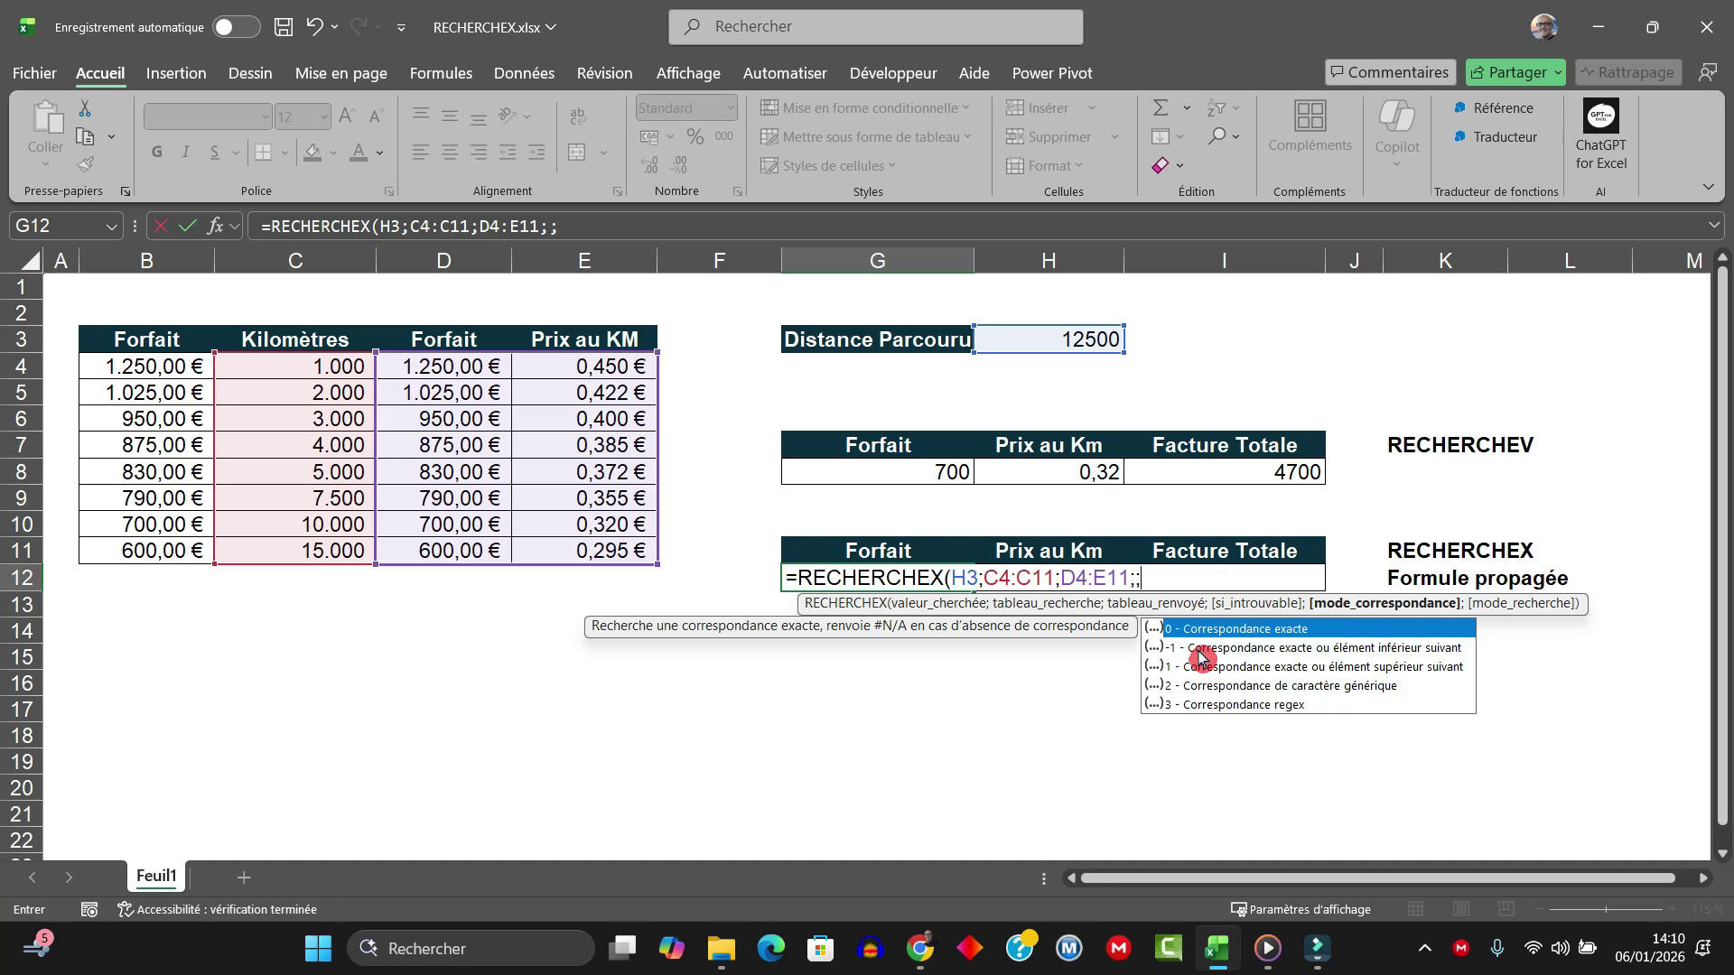
pyautogui.doubleClick(1200, 651)
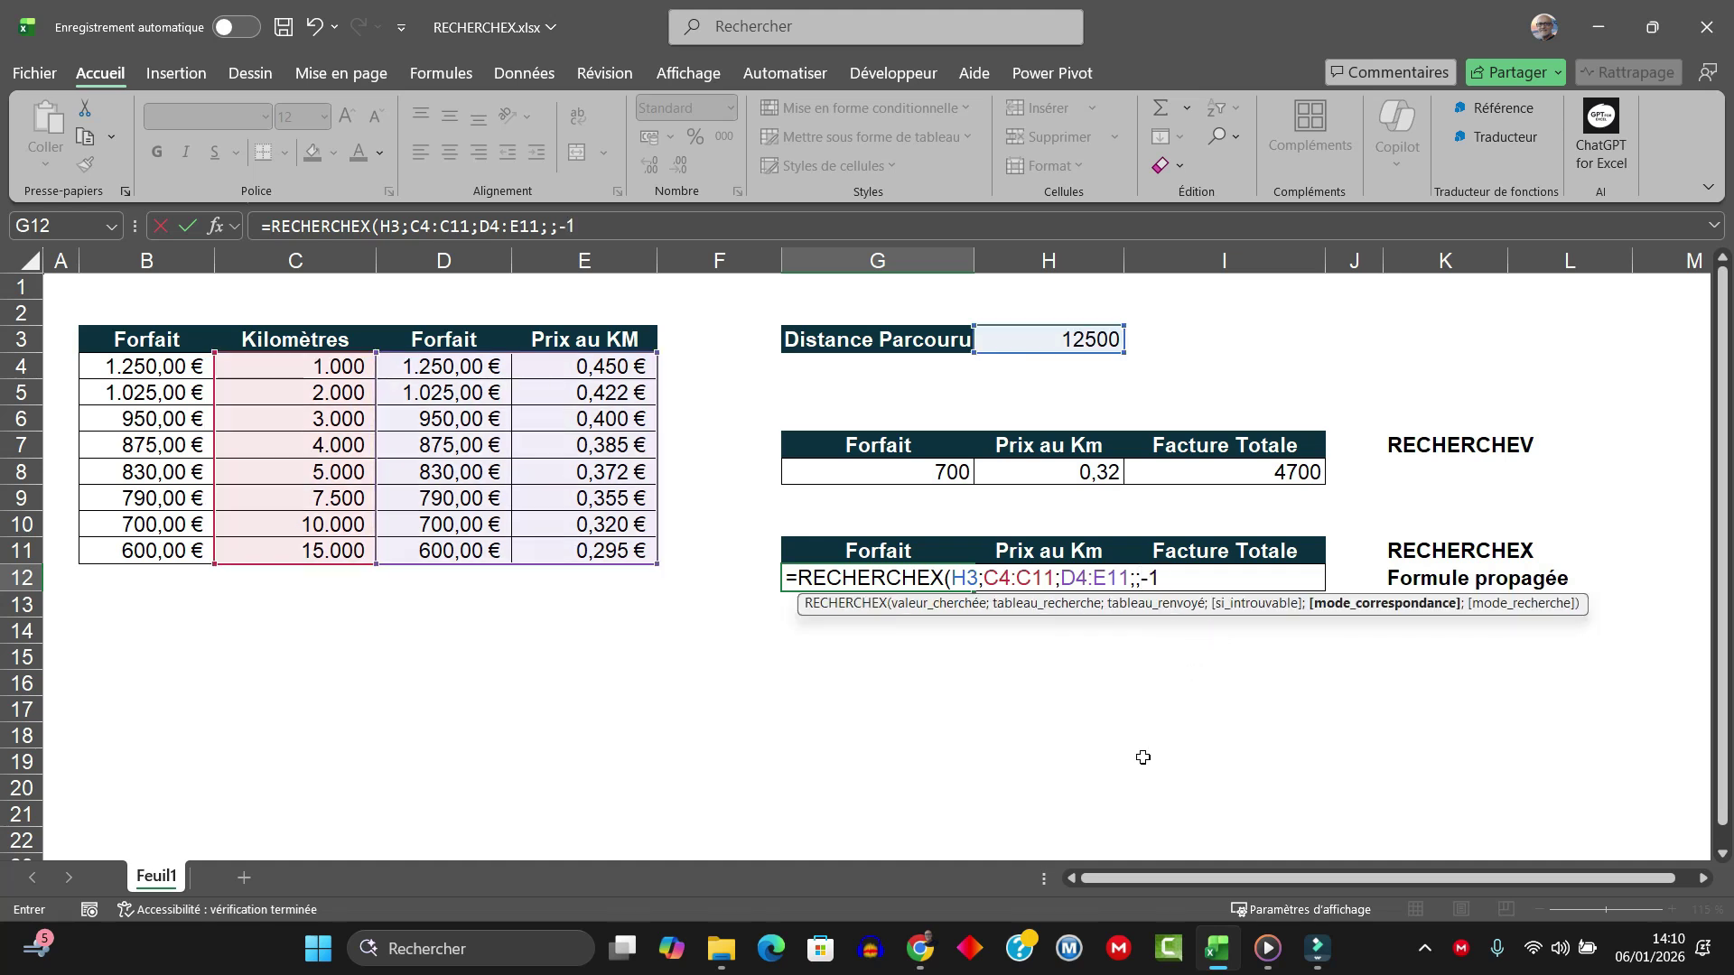
pyautogui.write(')')
pyautogui.press('Return')
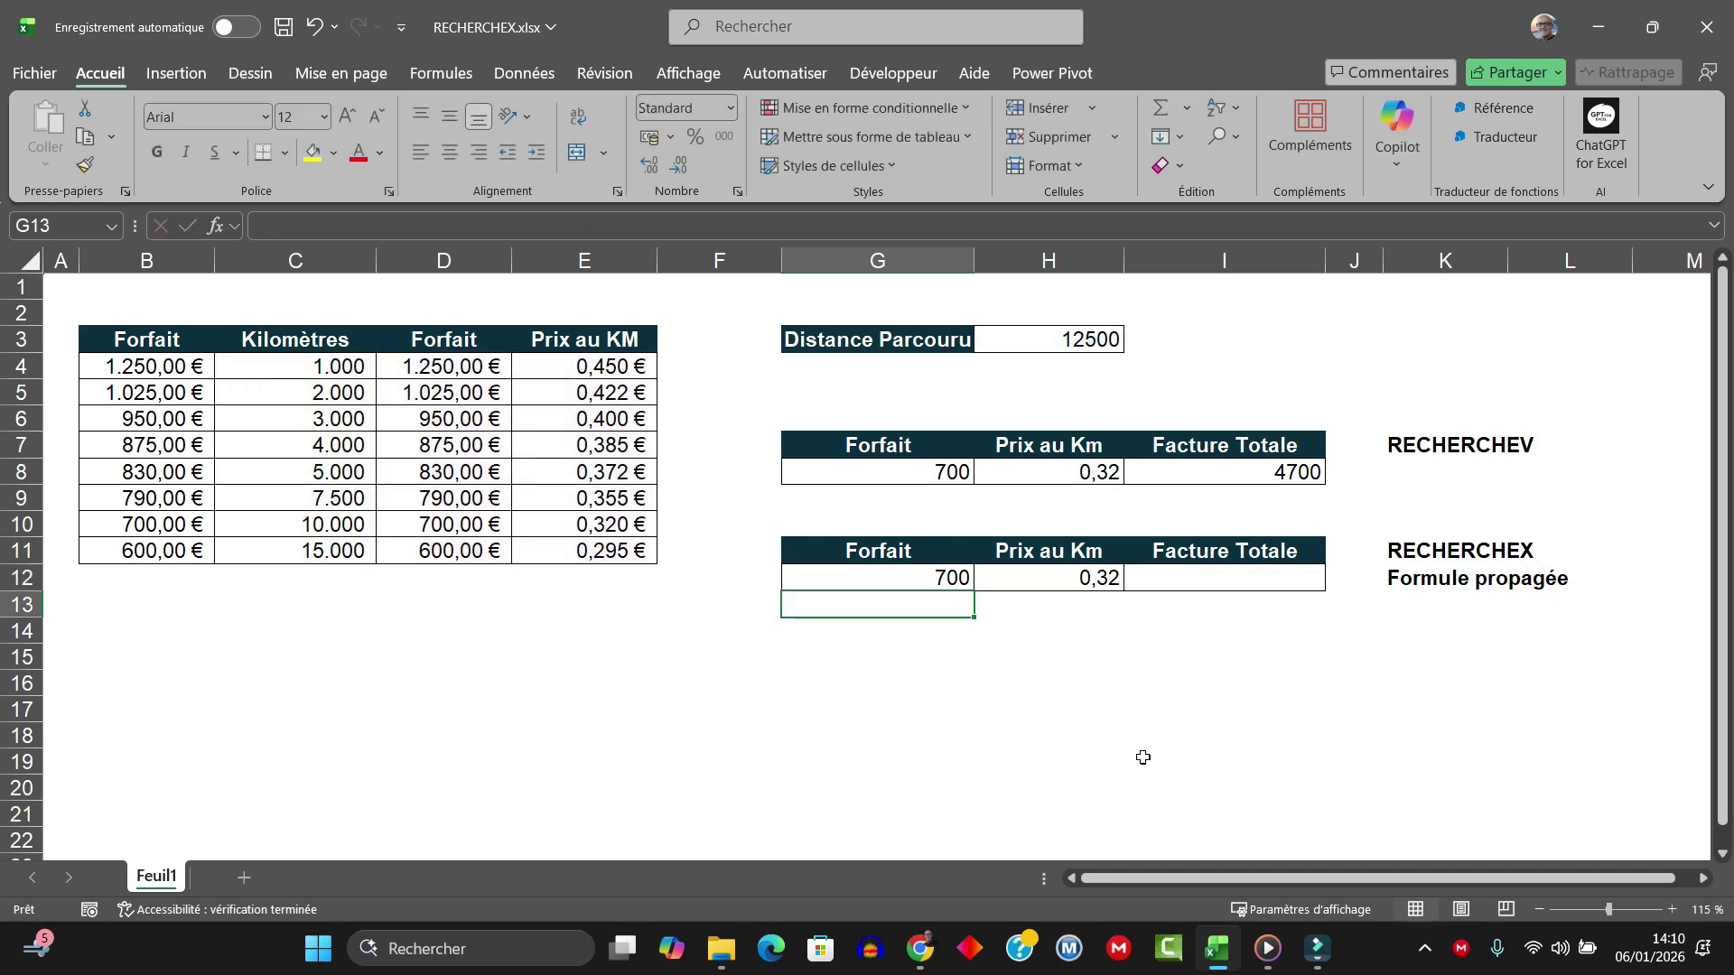
pyautogui.press('Up')
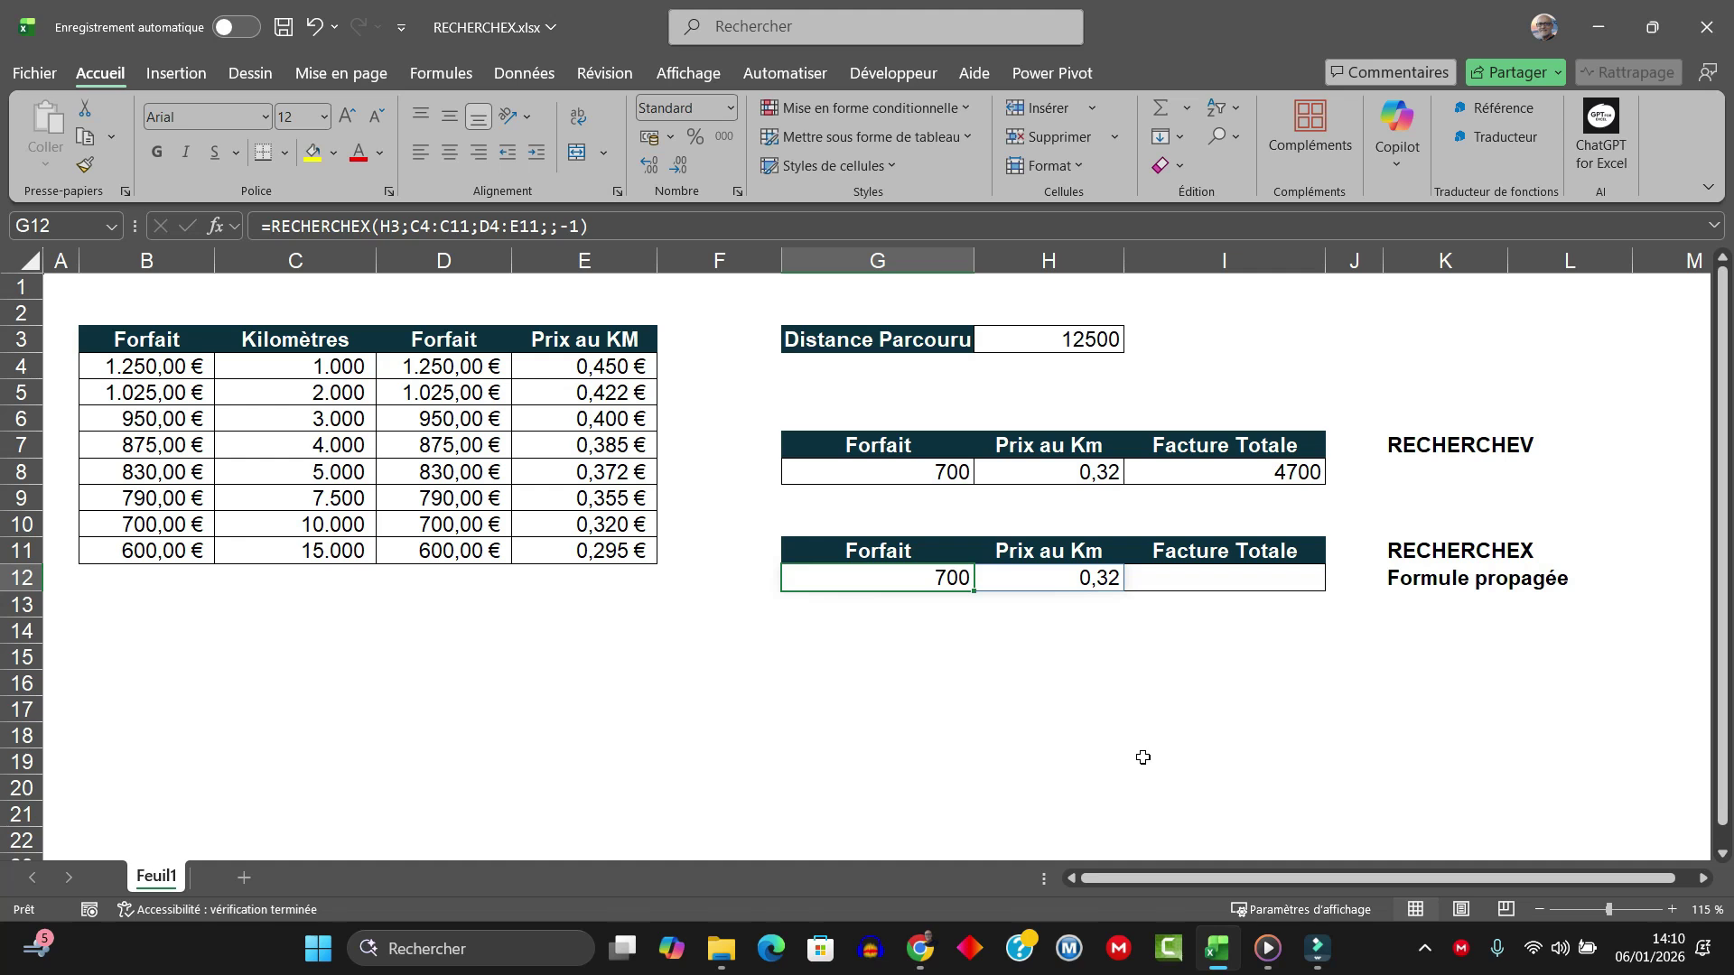
pyautogui.click(1062, 583)
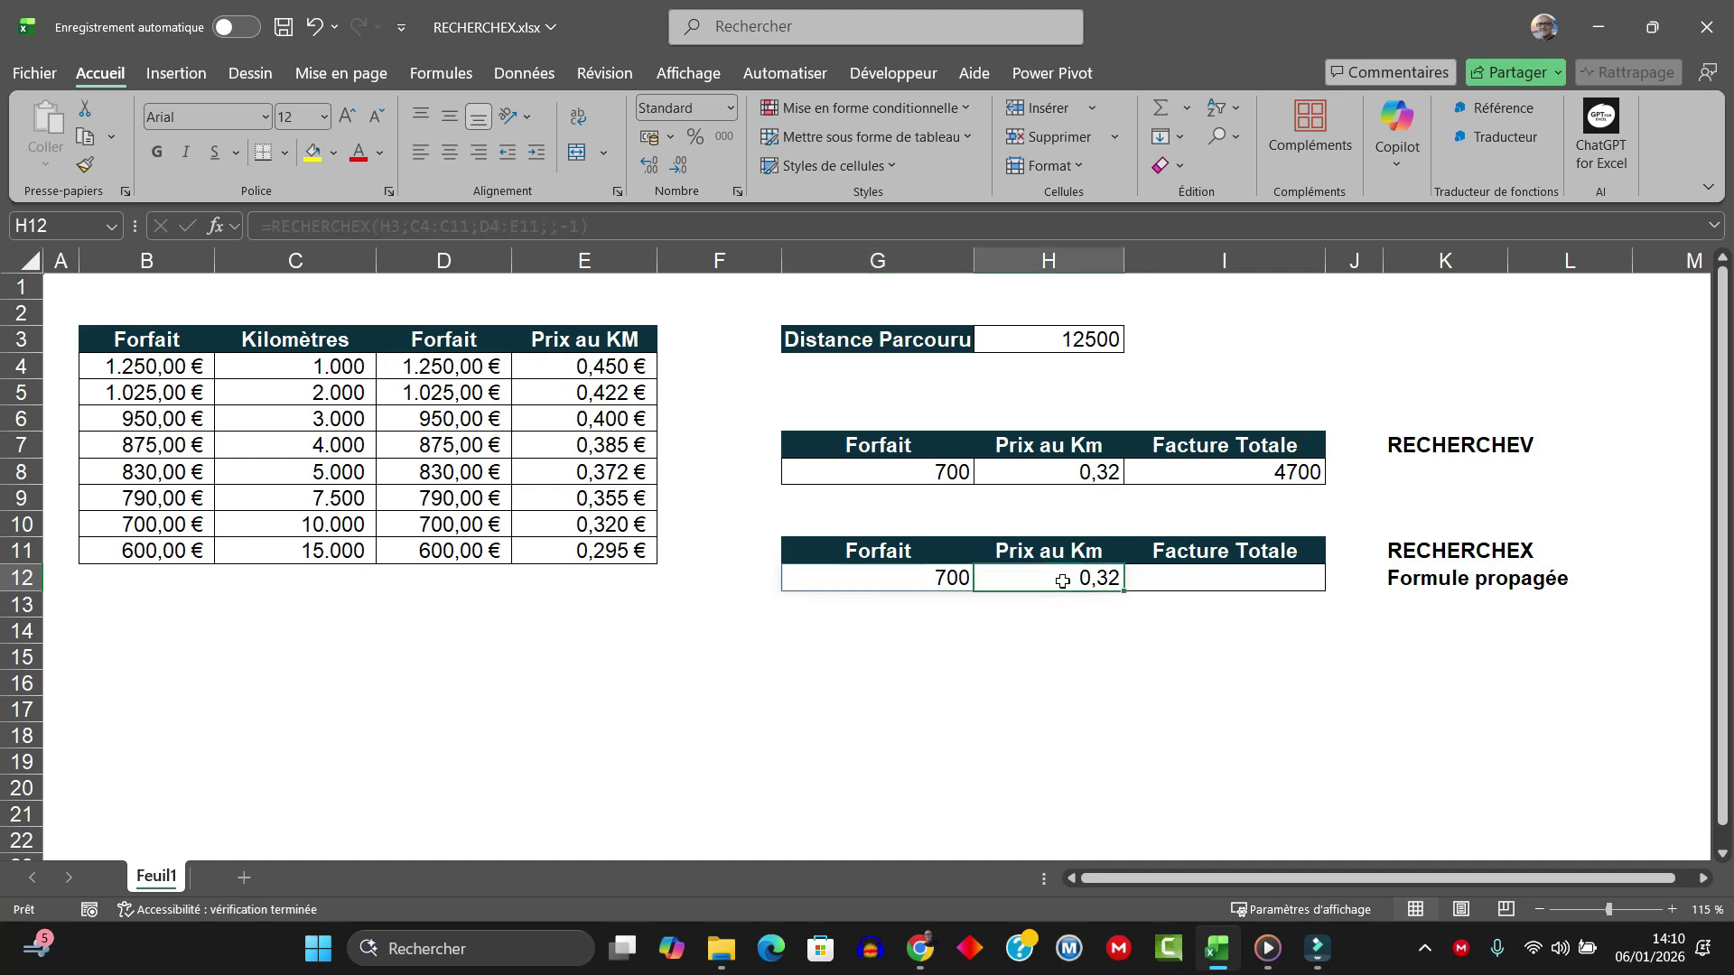
pyautogui.click(931, 579)
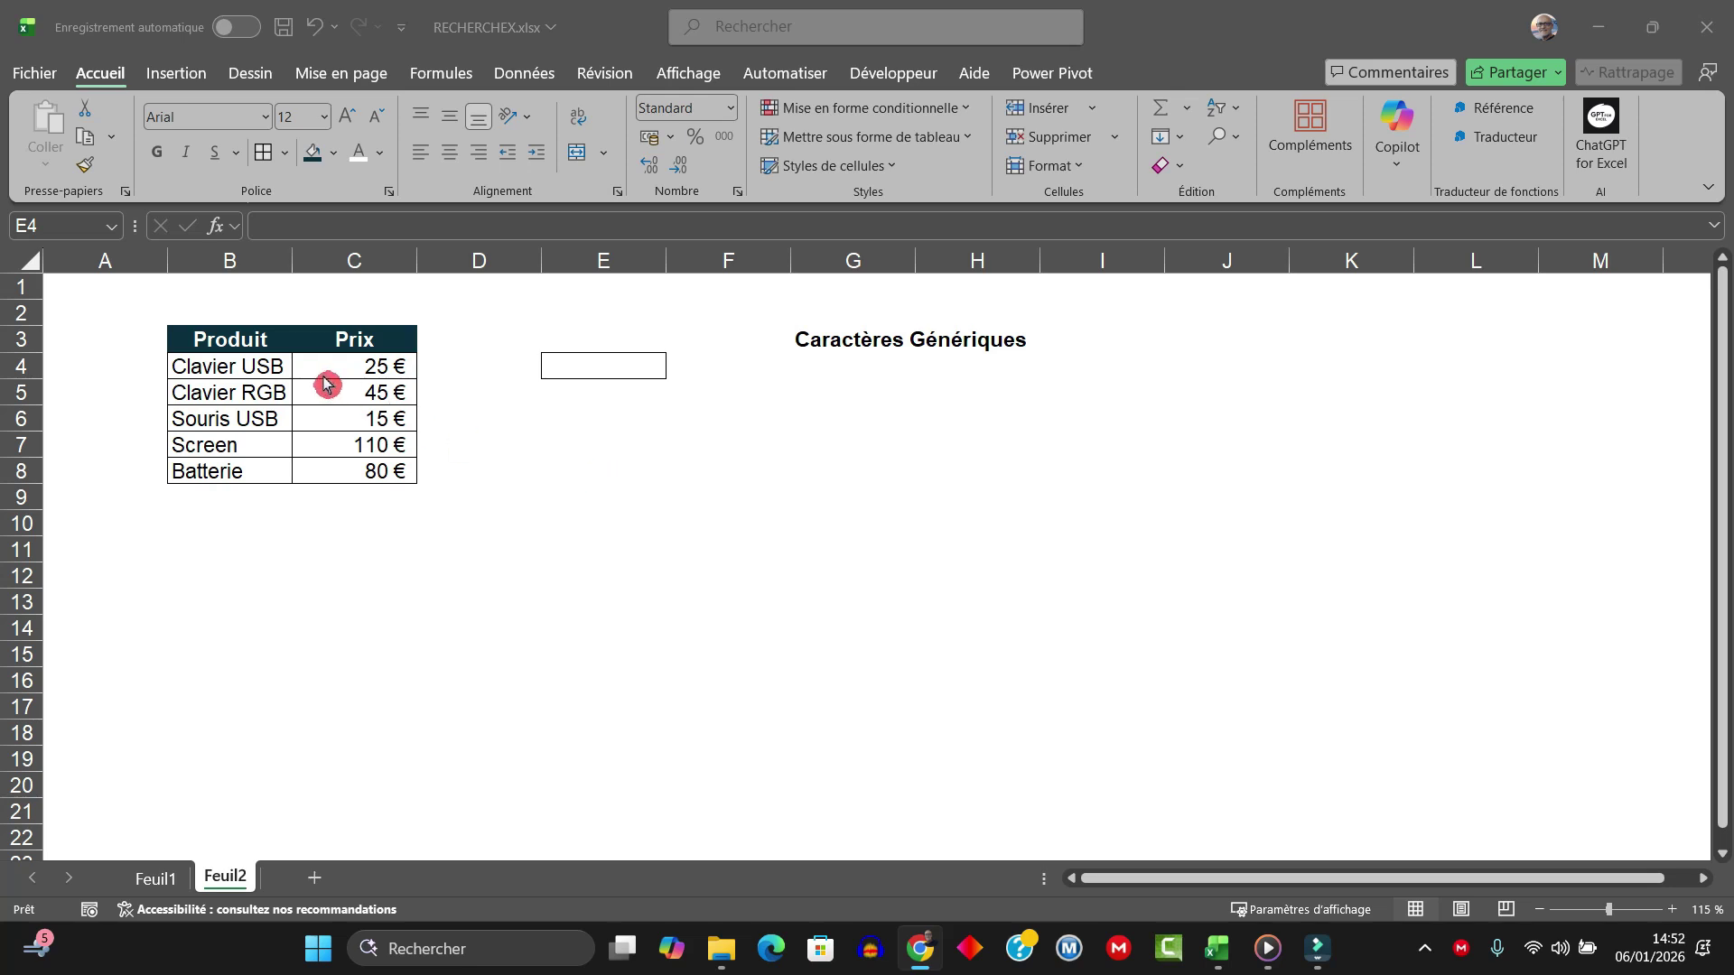
pyautogui.moveTo(271, 370)
pyautogui.mouseDown()
pyautogui.moveTo(242, 497)
pyautogui.moveTo(244, 471)
pyautogui.mouseUp()
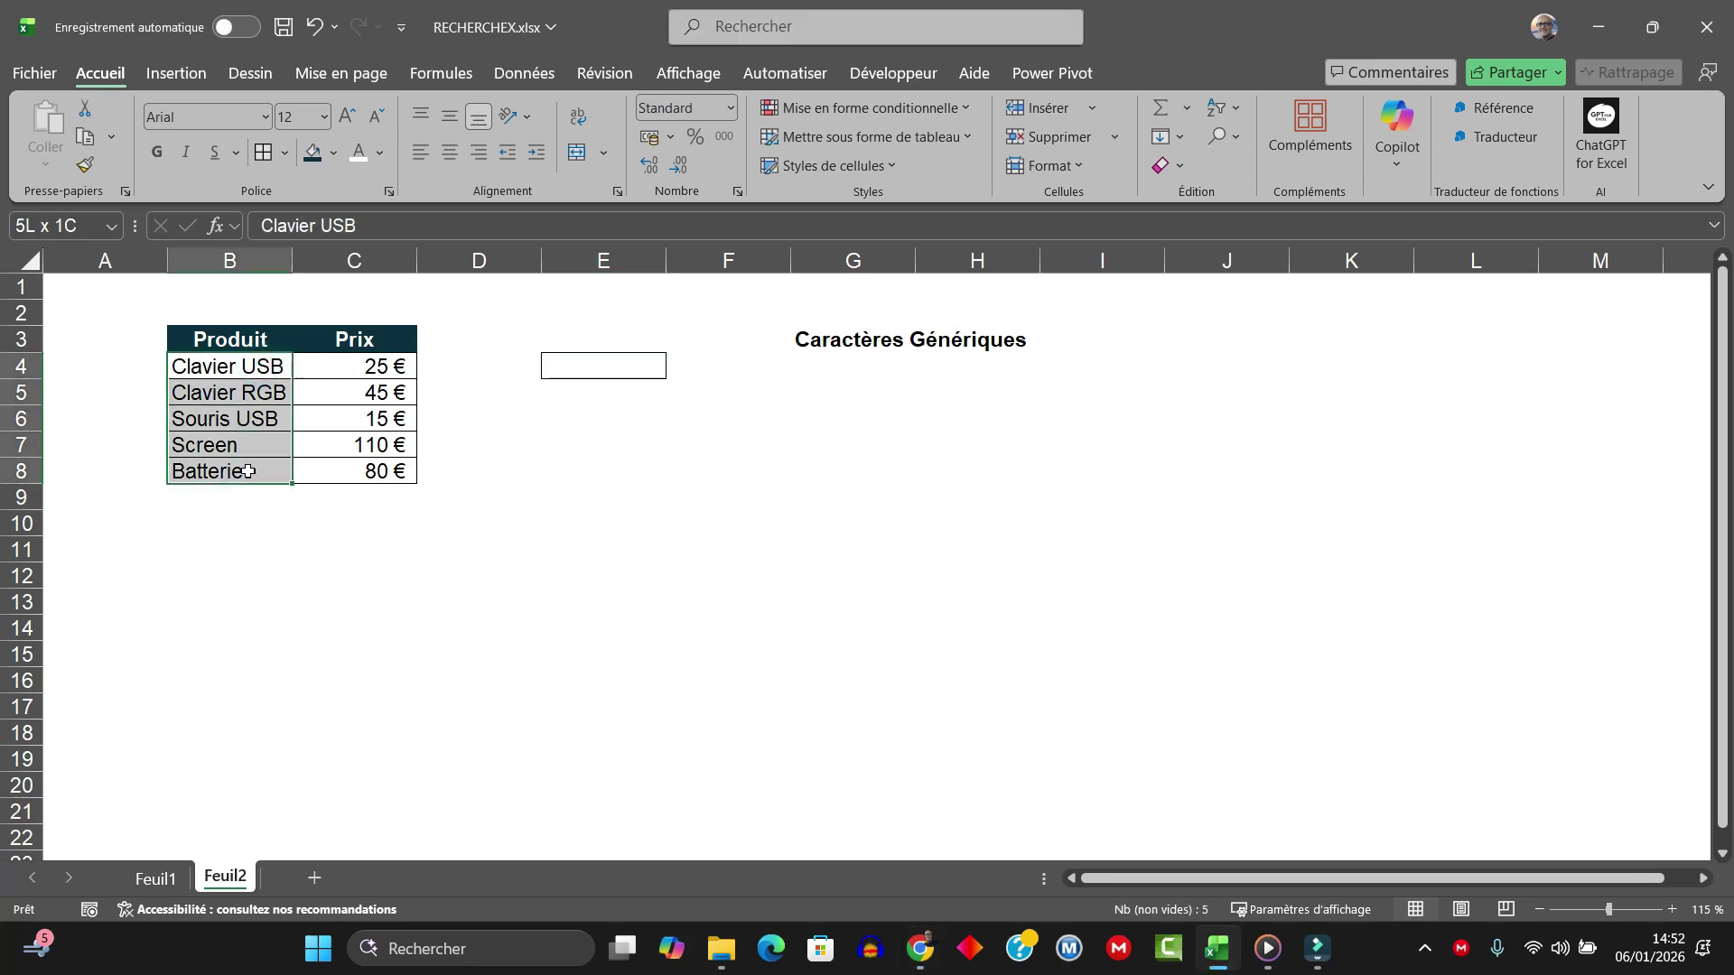
pyautogui.click(238, 367)
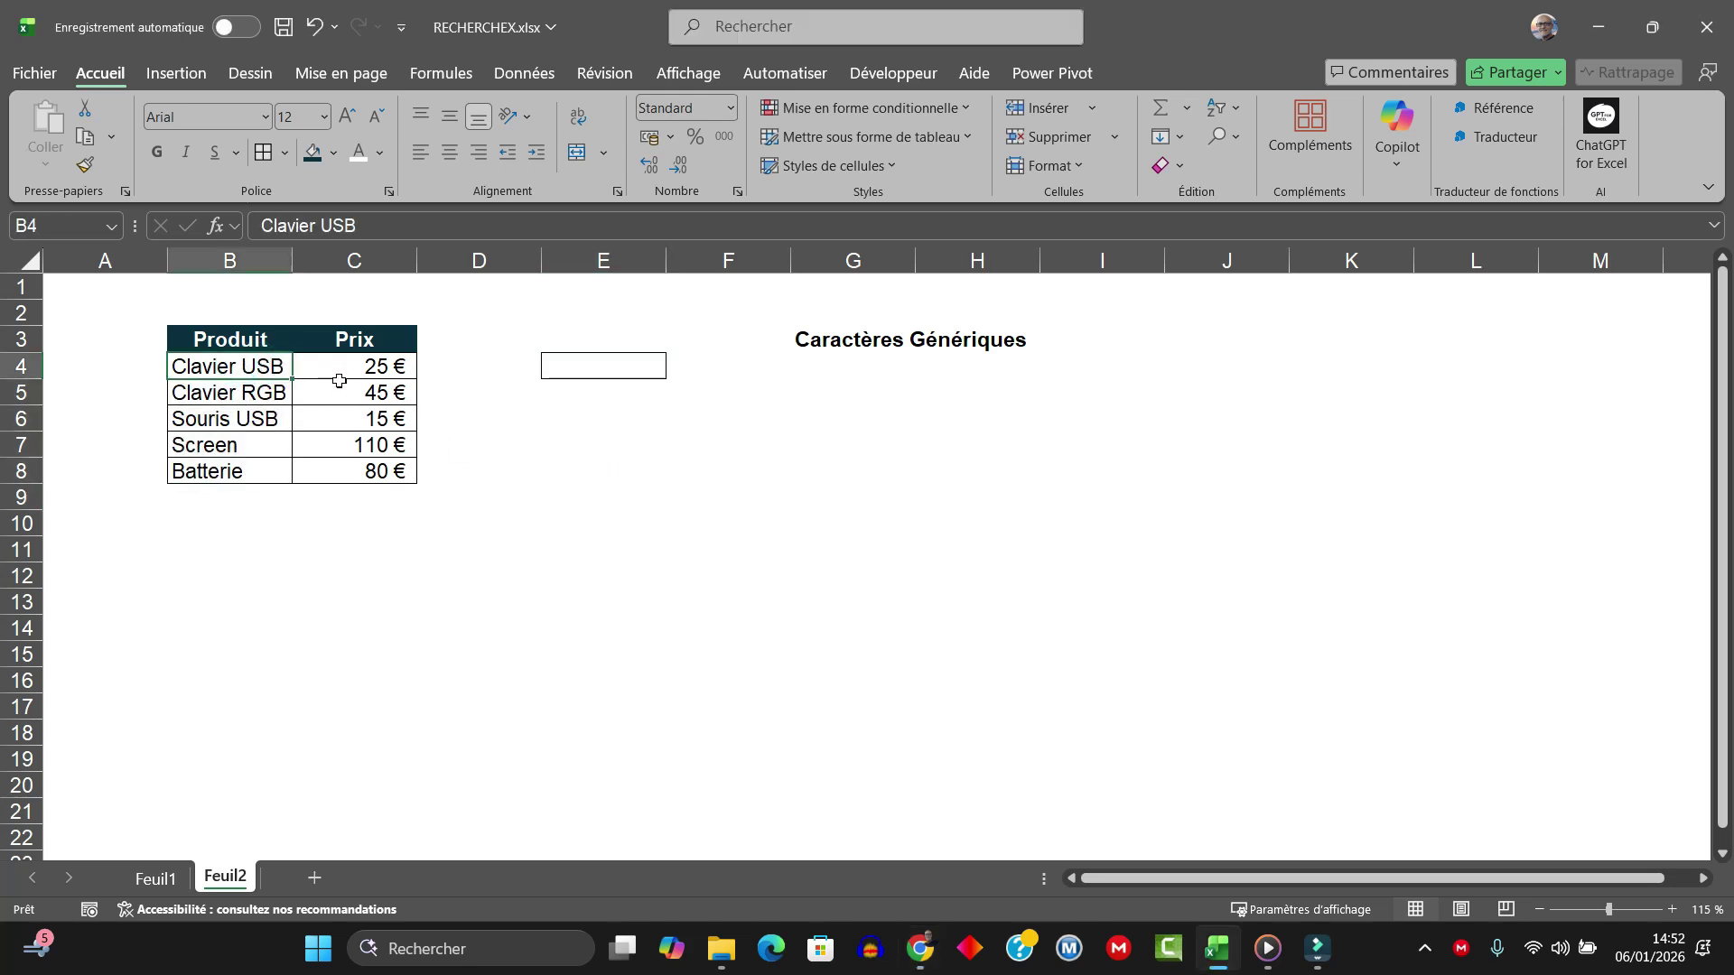
pyautogui.click(371, 366)
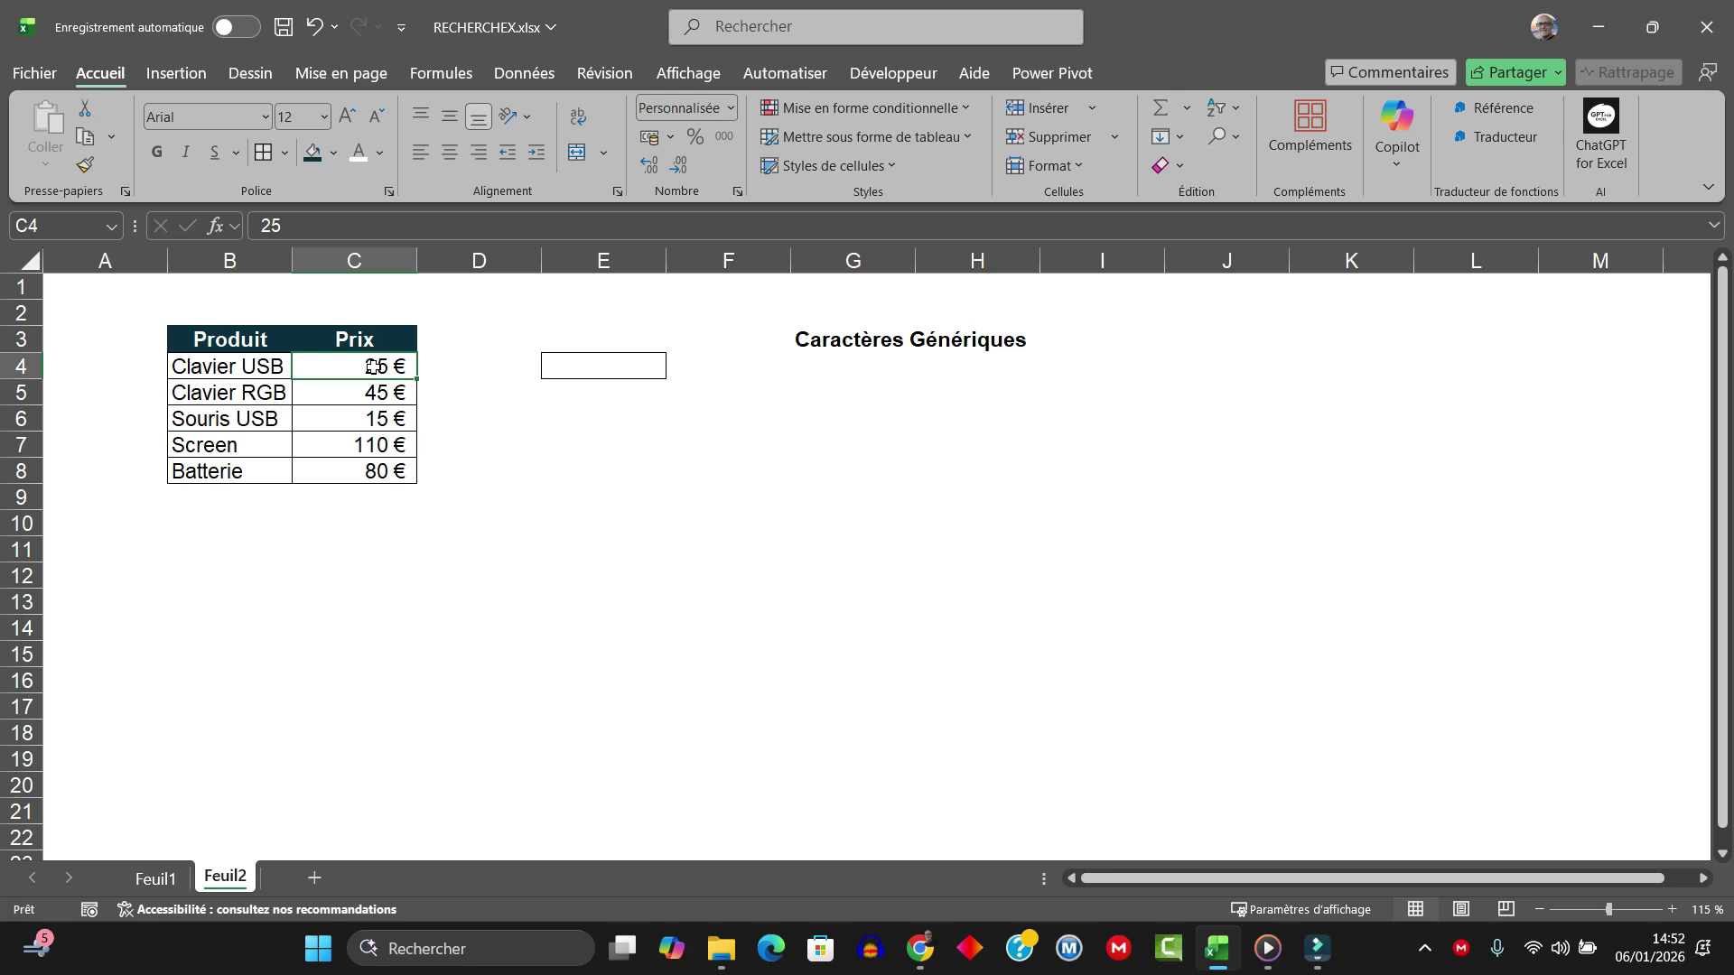
pyautogui.click(242, 368)
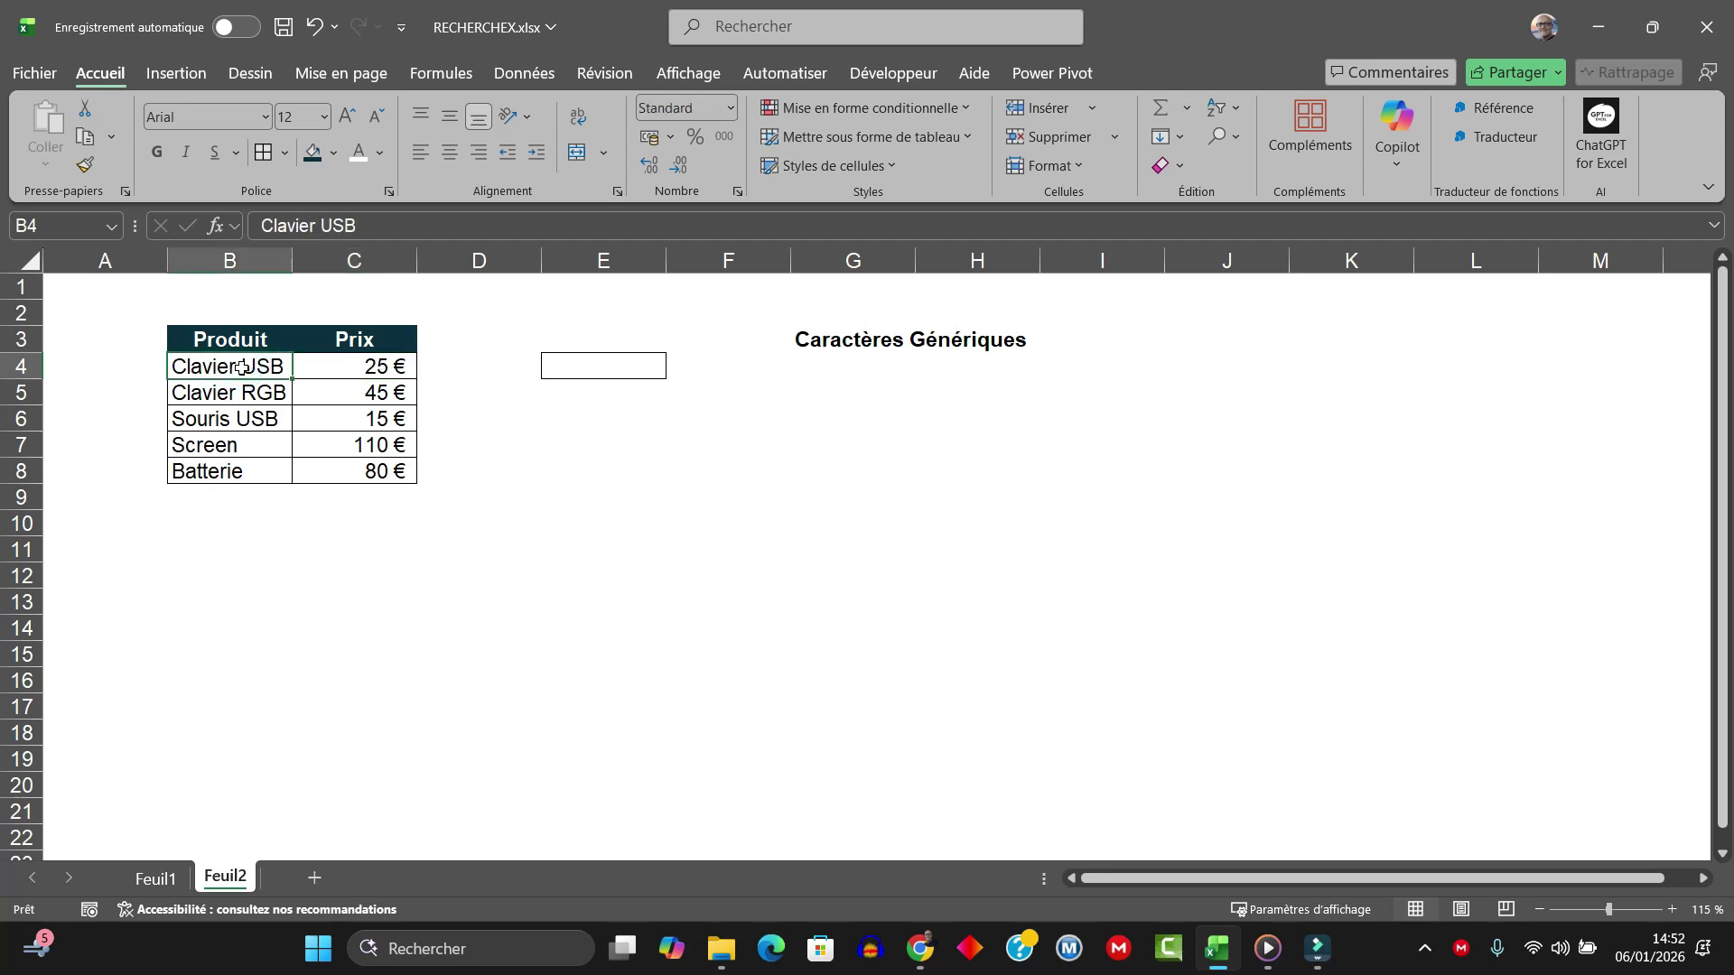
pyautogui.click(221, 420)
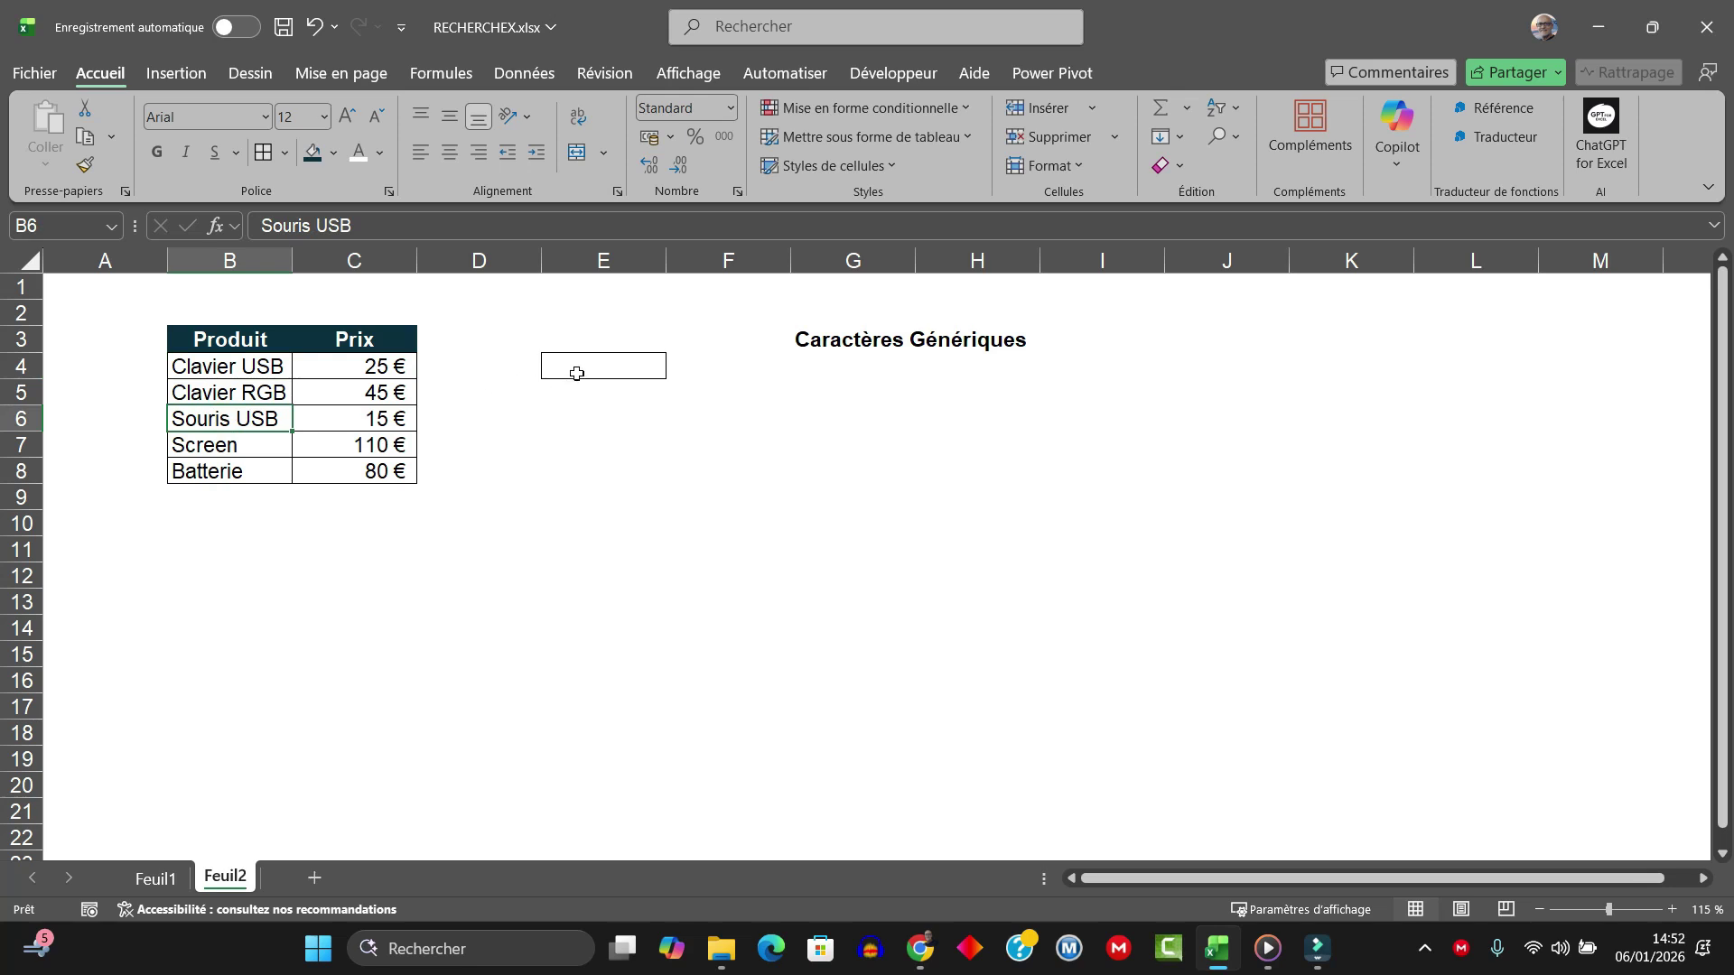
# Step: Start a RECHERCHEX in E4 with the wildcard search text *Sou*
pyautogui.click(576, 373)
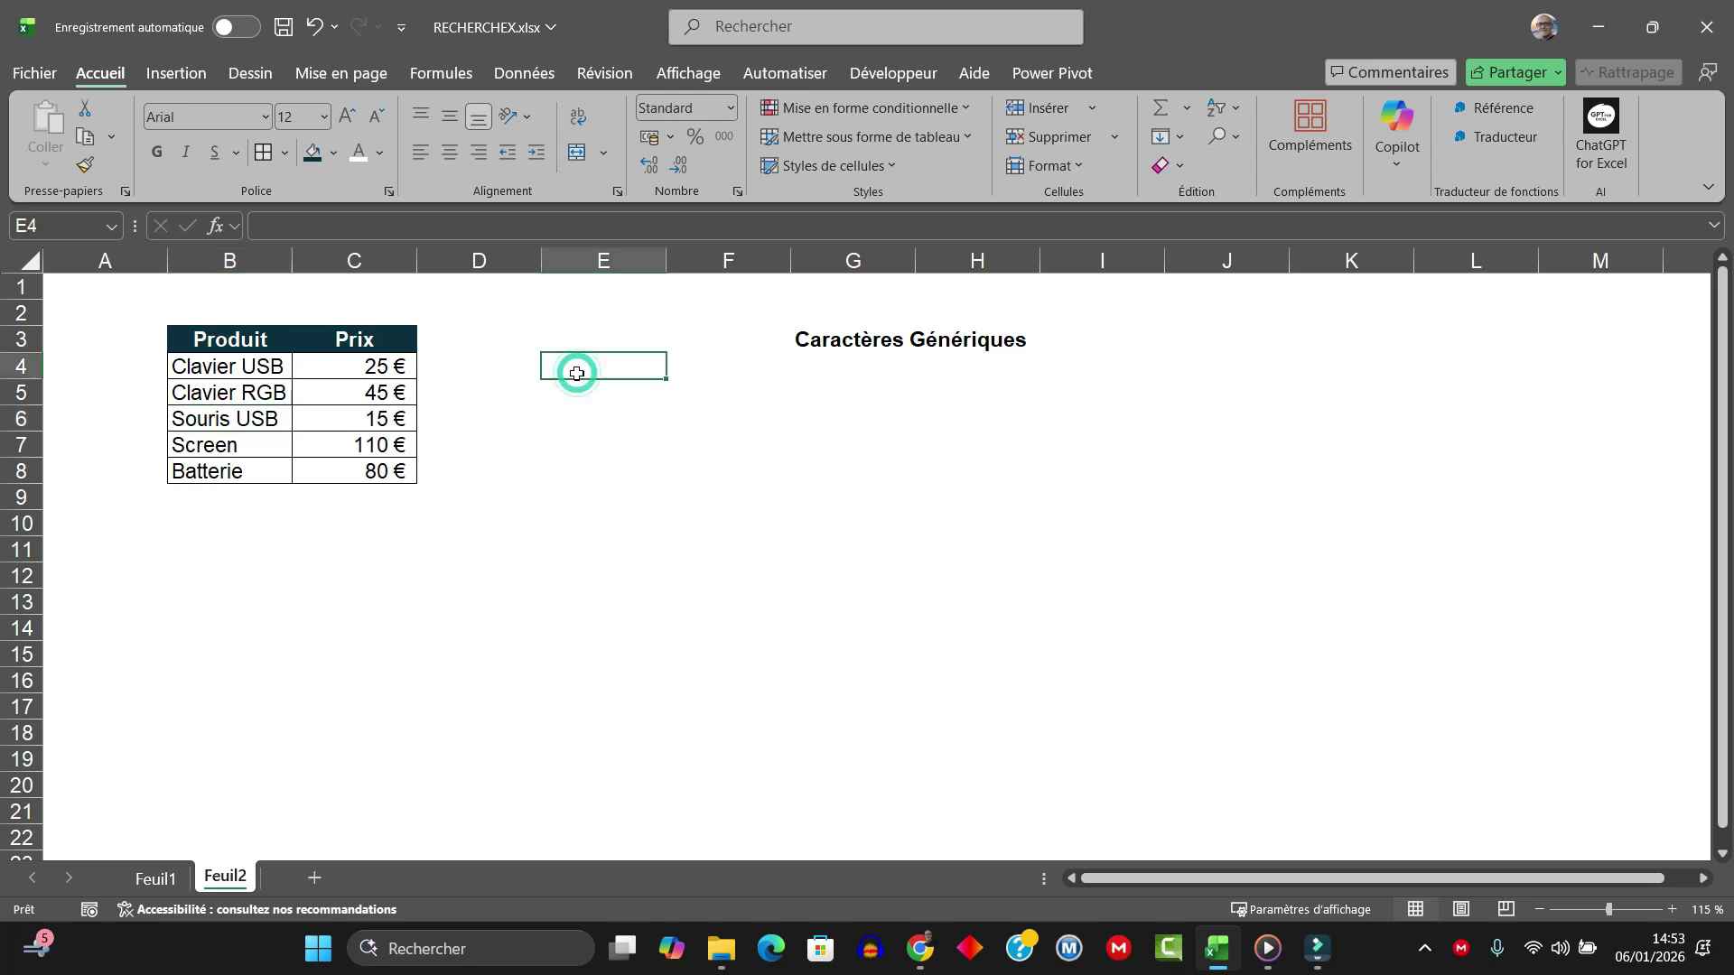
pyautogui.write('=rec')
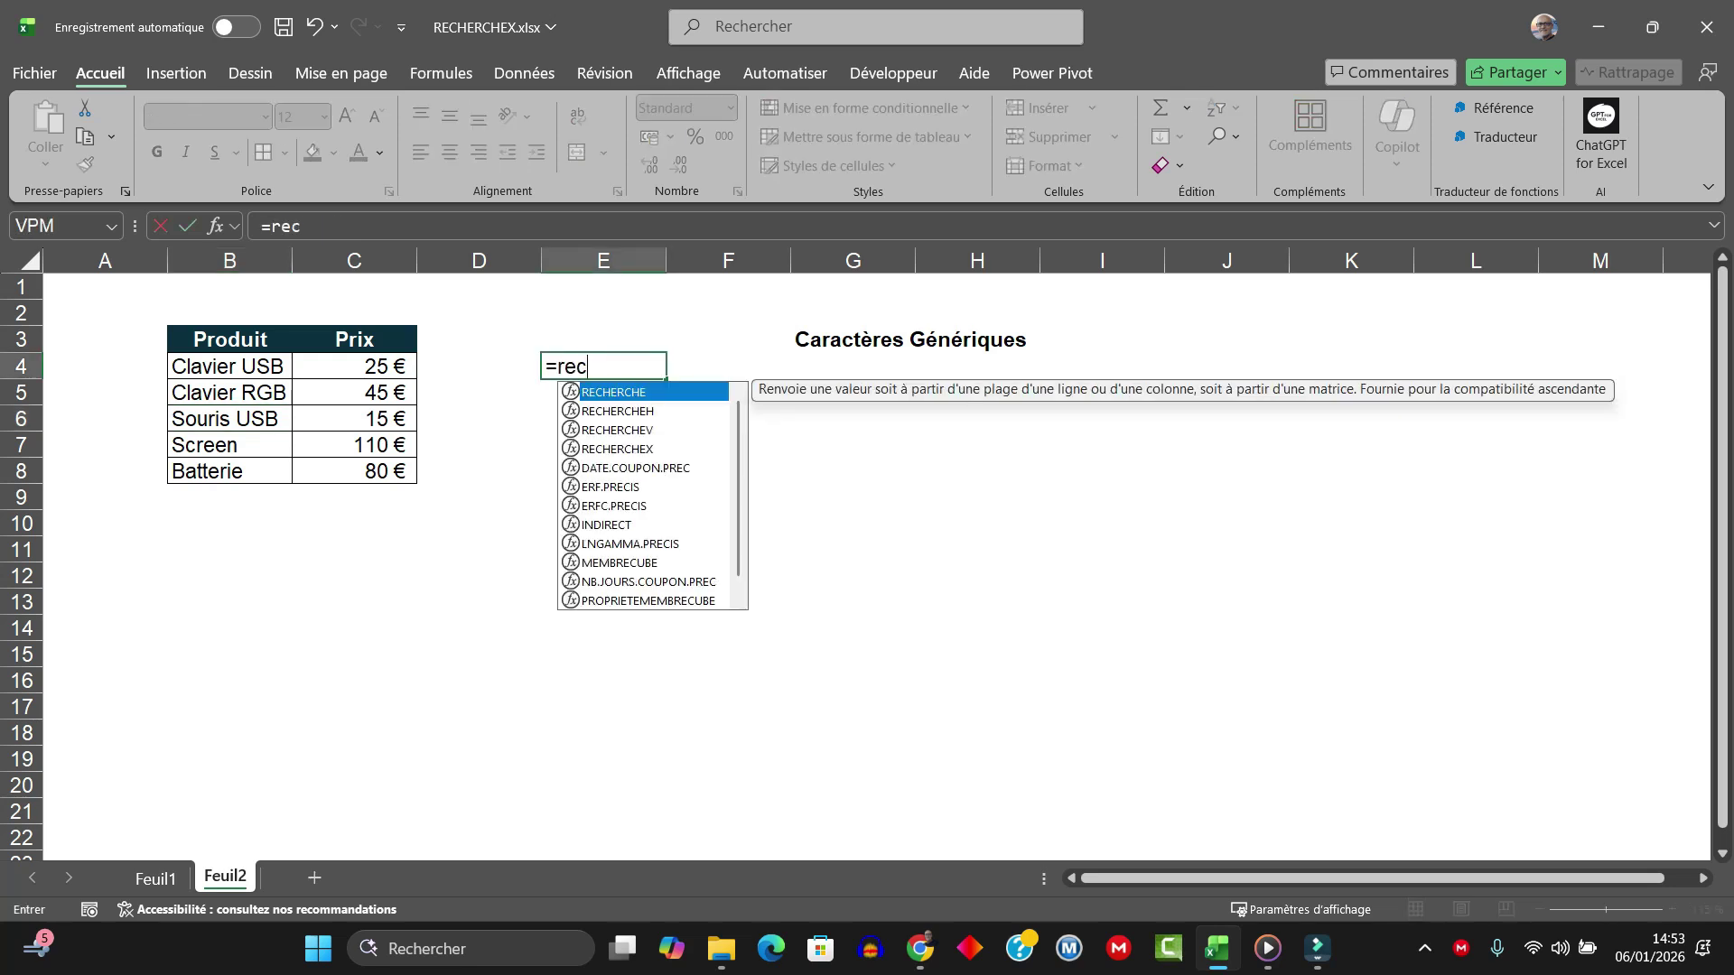
pyautogui.write('h')
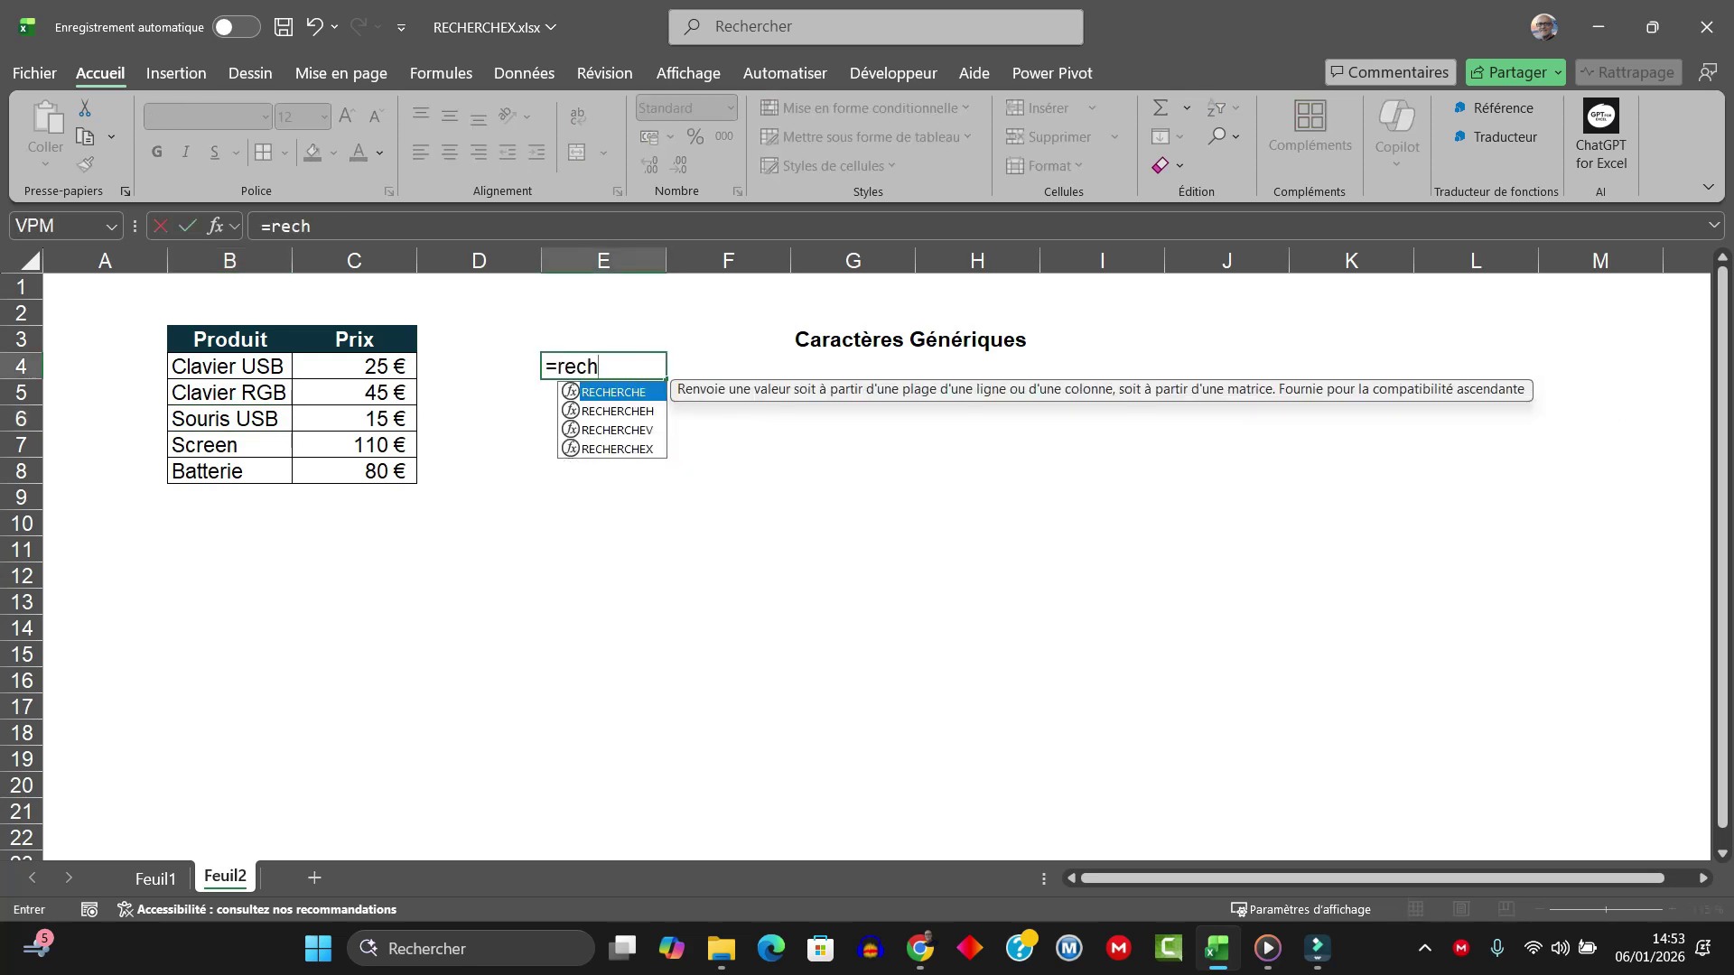
pyautogui.doubleClick(618, 448)
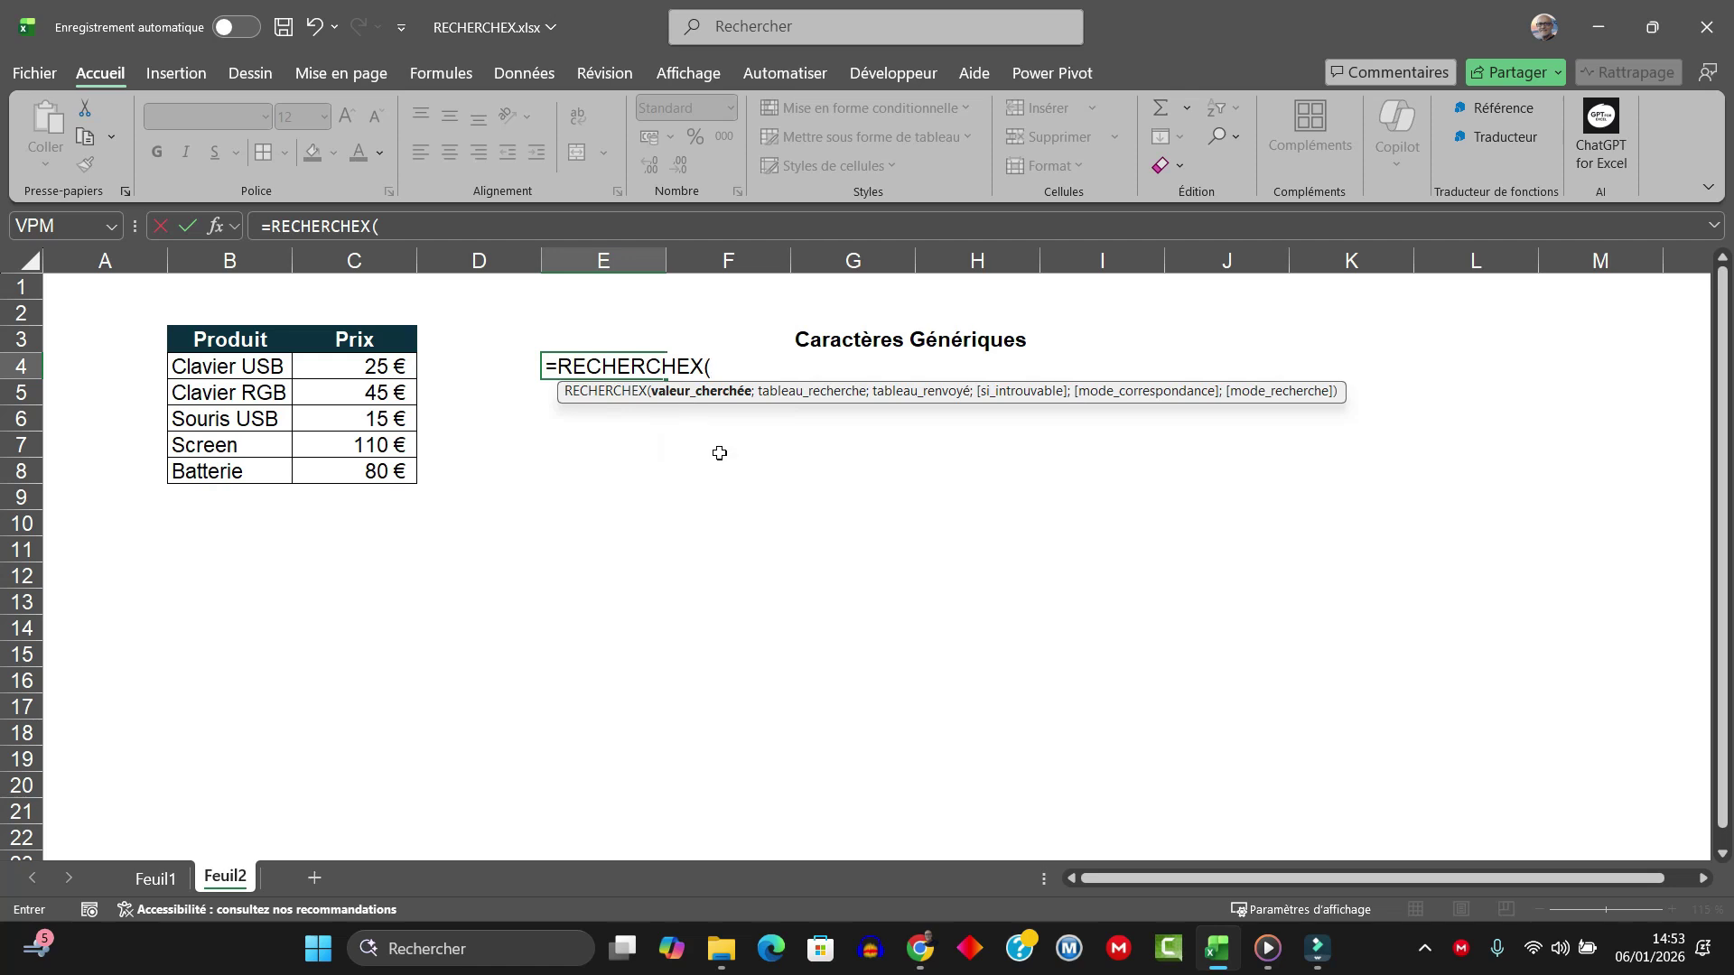
pyautogui.write('"')
pyautogui.write('Sou')
pyautogui.press('BackSpace')
pyautogui.press('BackSpace')
pyautogui.press('BackSpace')
pyautogui.write('*')
pyautogui.write('S')
pyautogui.write('y')
pyautogui.press('BackSpace')
pyautogui.write('ou*"')
# Step: Search B4:B8, return C4:C8, with 'Non trouvé' fallback and wildcard match mode 2
pyautogui.write(';')
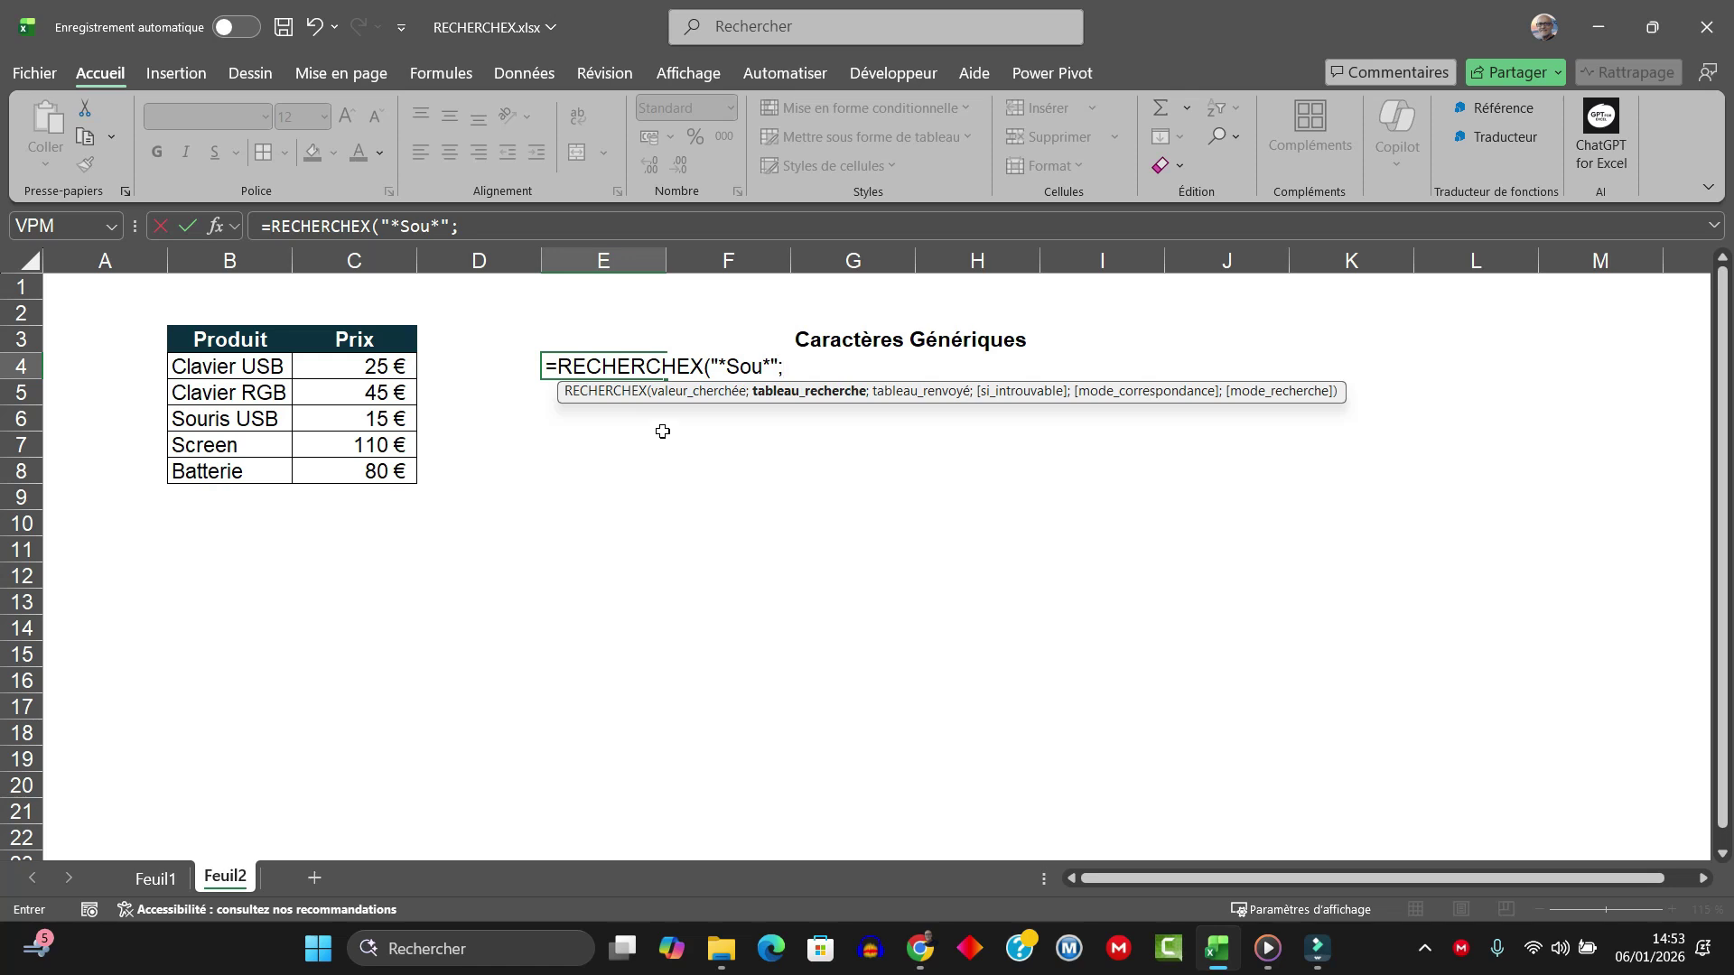
pyautogui.click(244, 371)
pyautogui.moveTo(244, 371); pyautogui.dragTo(258, 469)
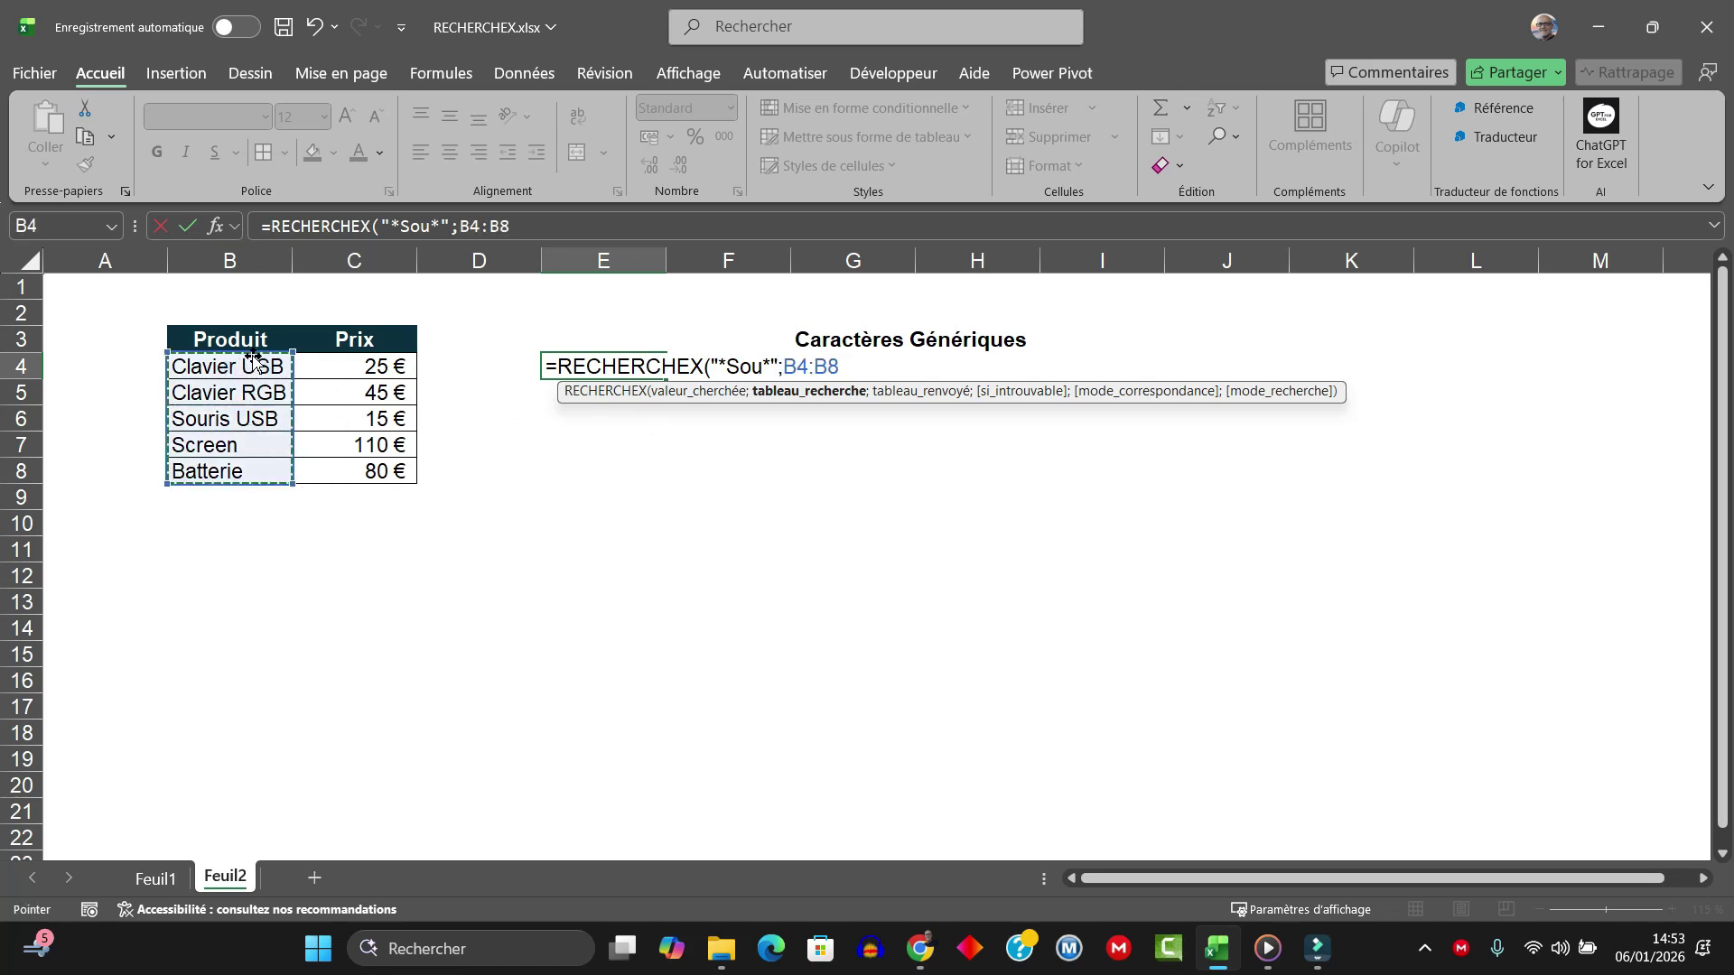
pyautogui.write(';')
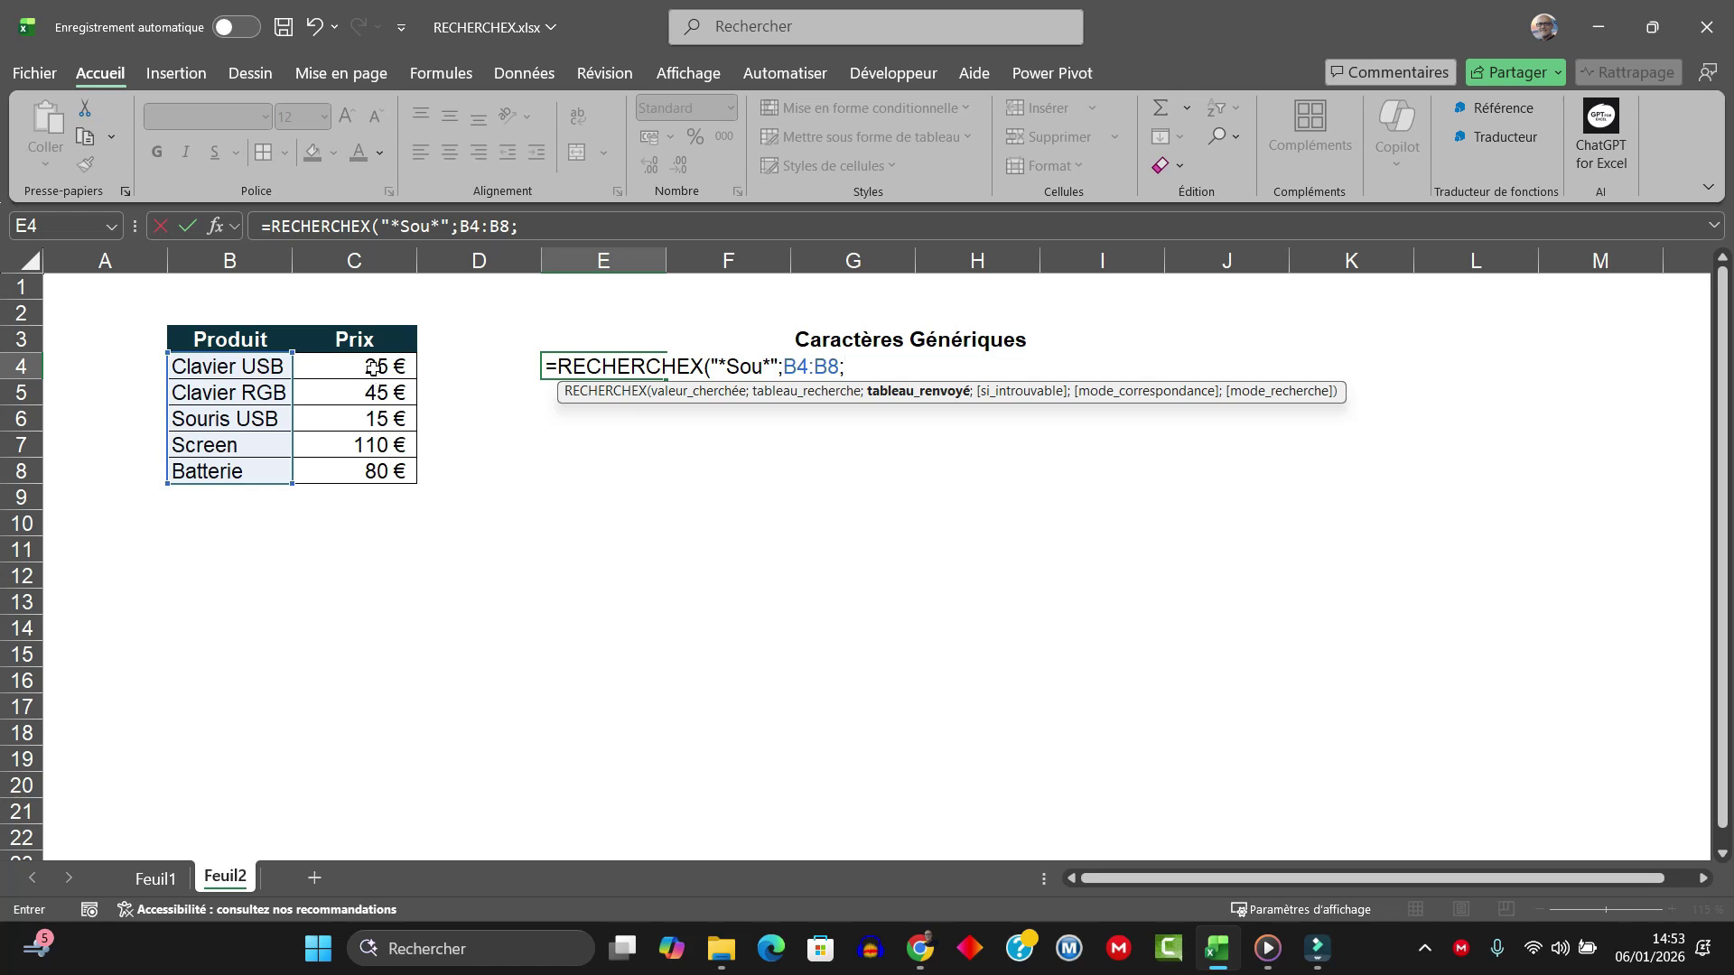
pyautogui.moveTo(372, 370); pyautogui.dragTo(372, 477)
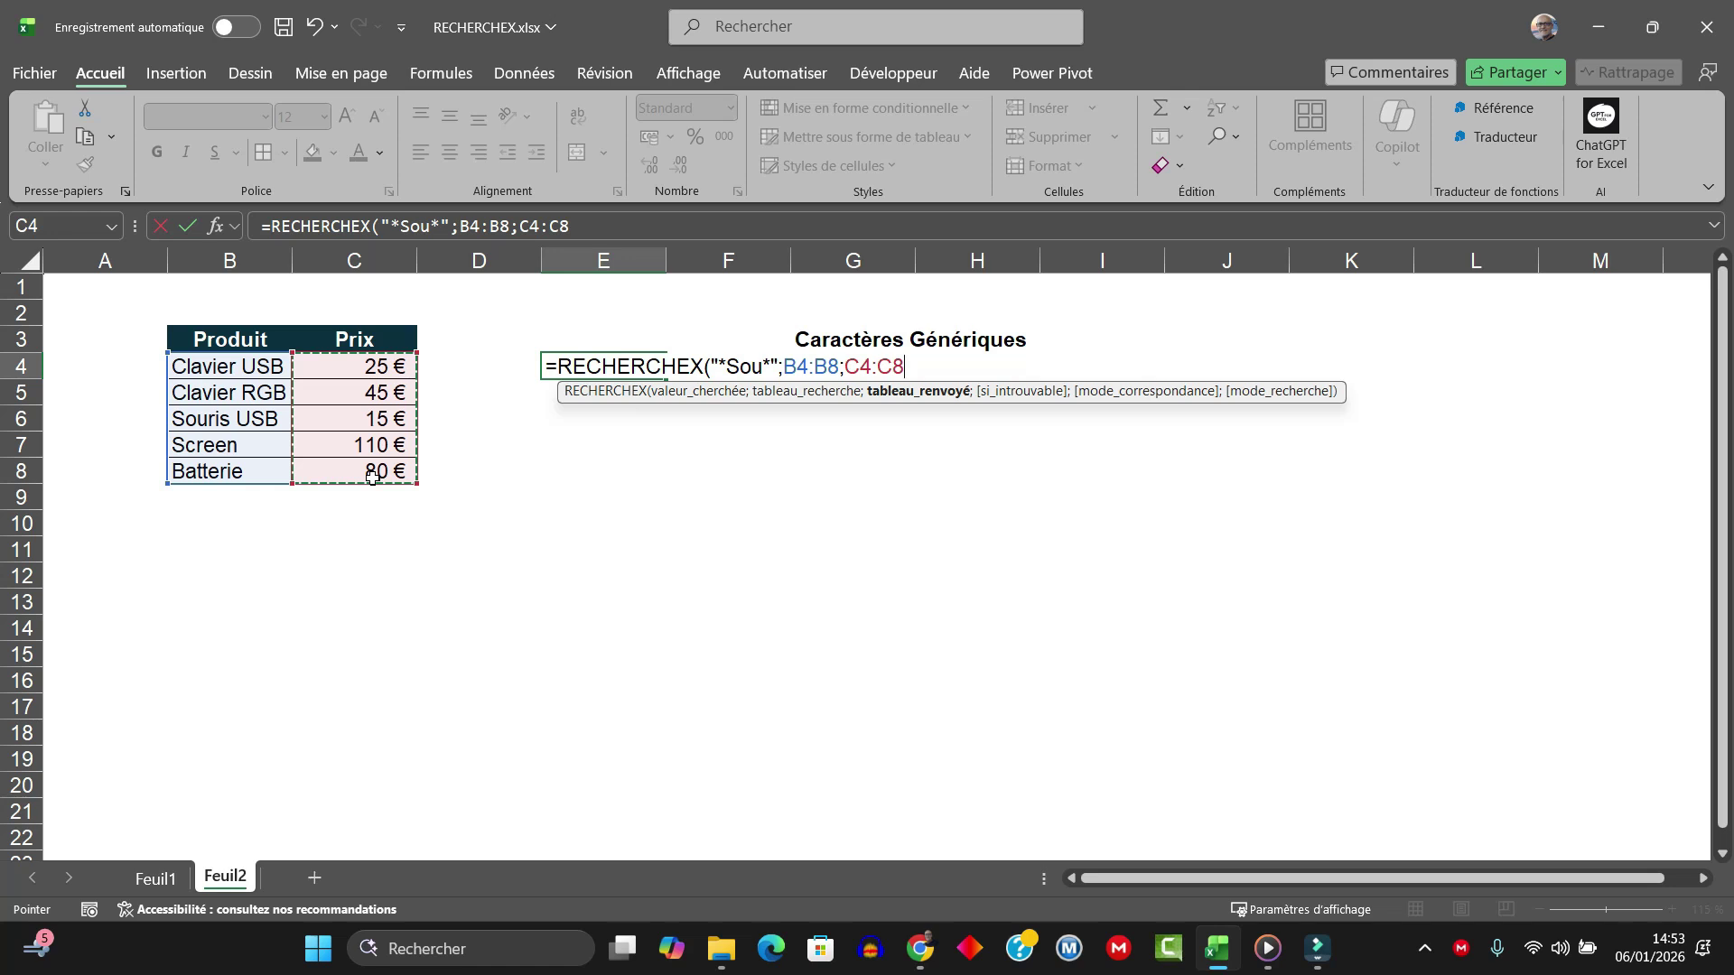
pyautogui.write(';"')
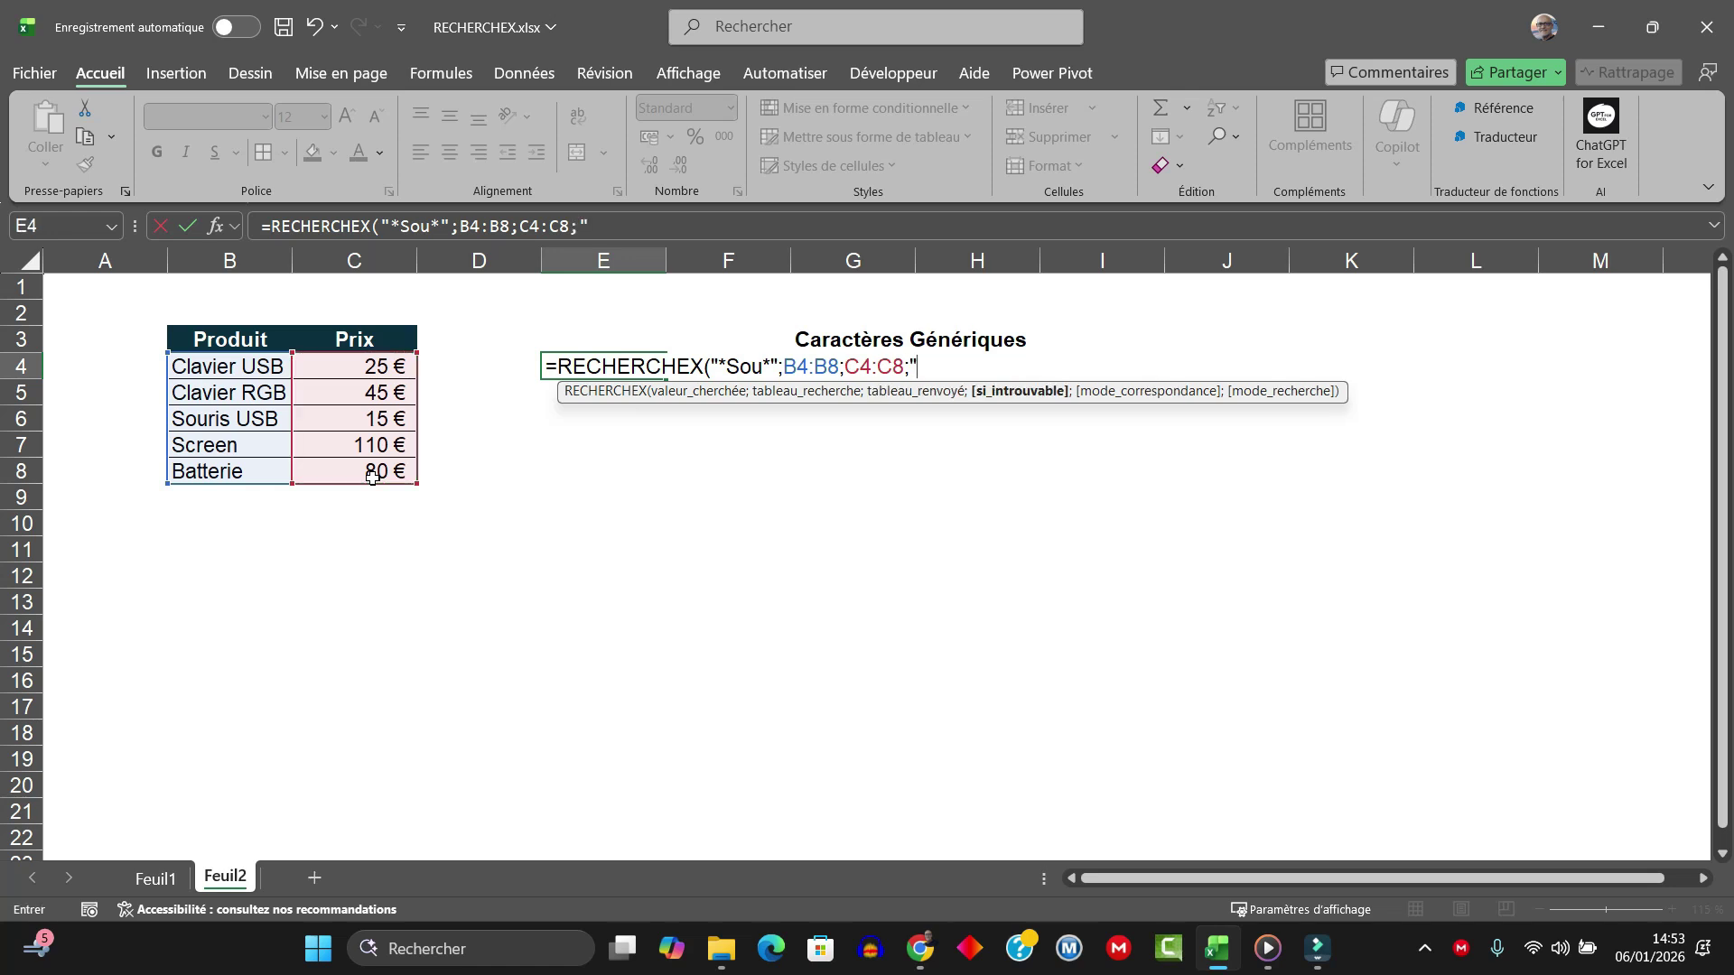
pyautogui.write('Non trouv')
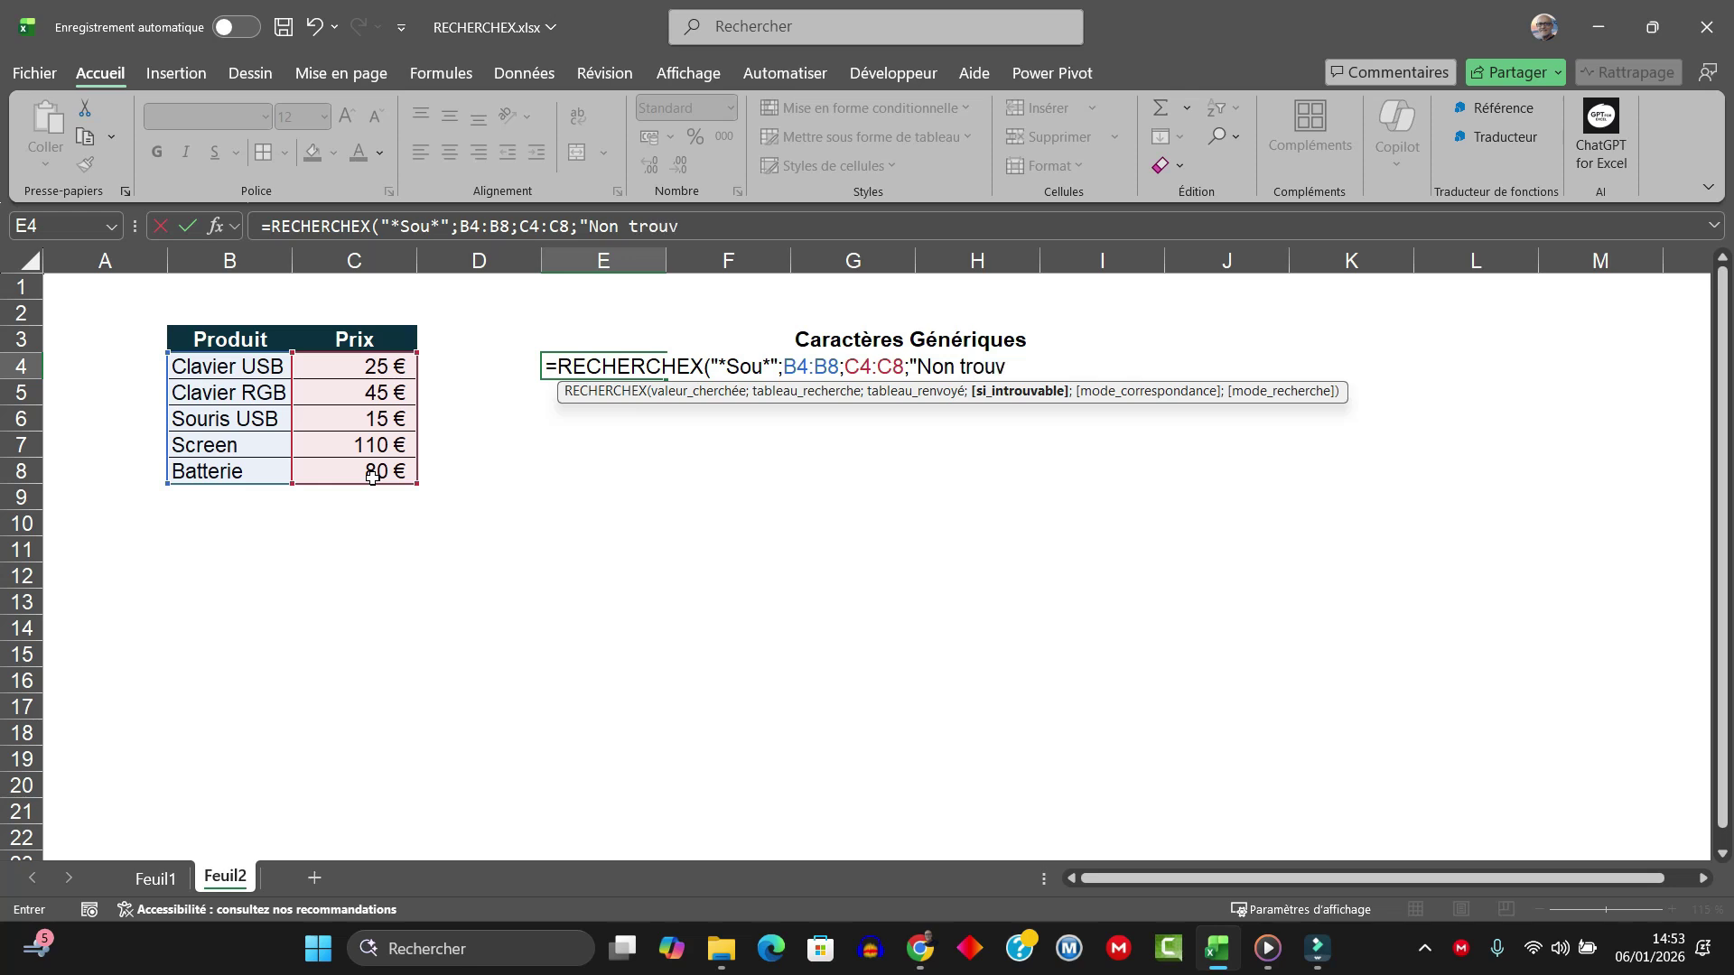
pyautogui.write('é"')
pyautogui.write(';')
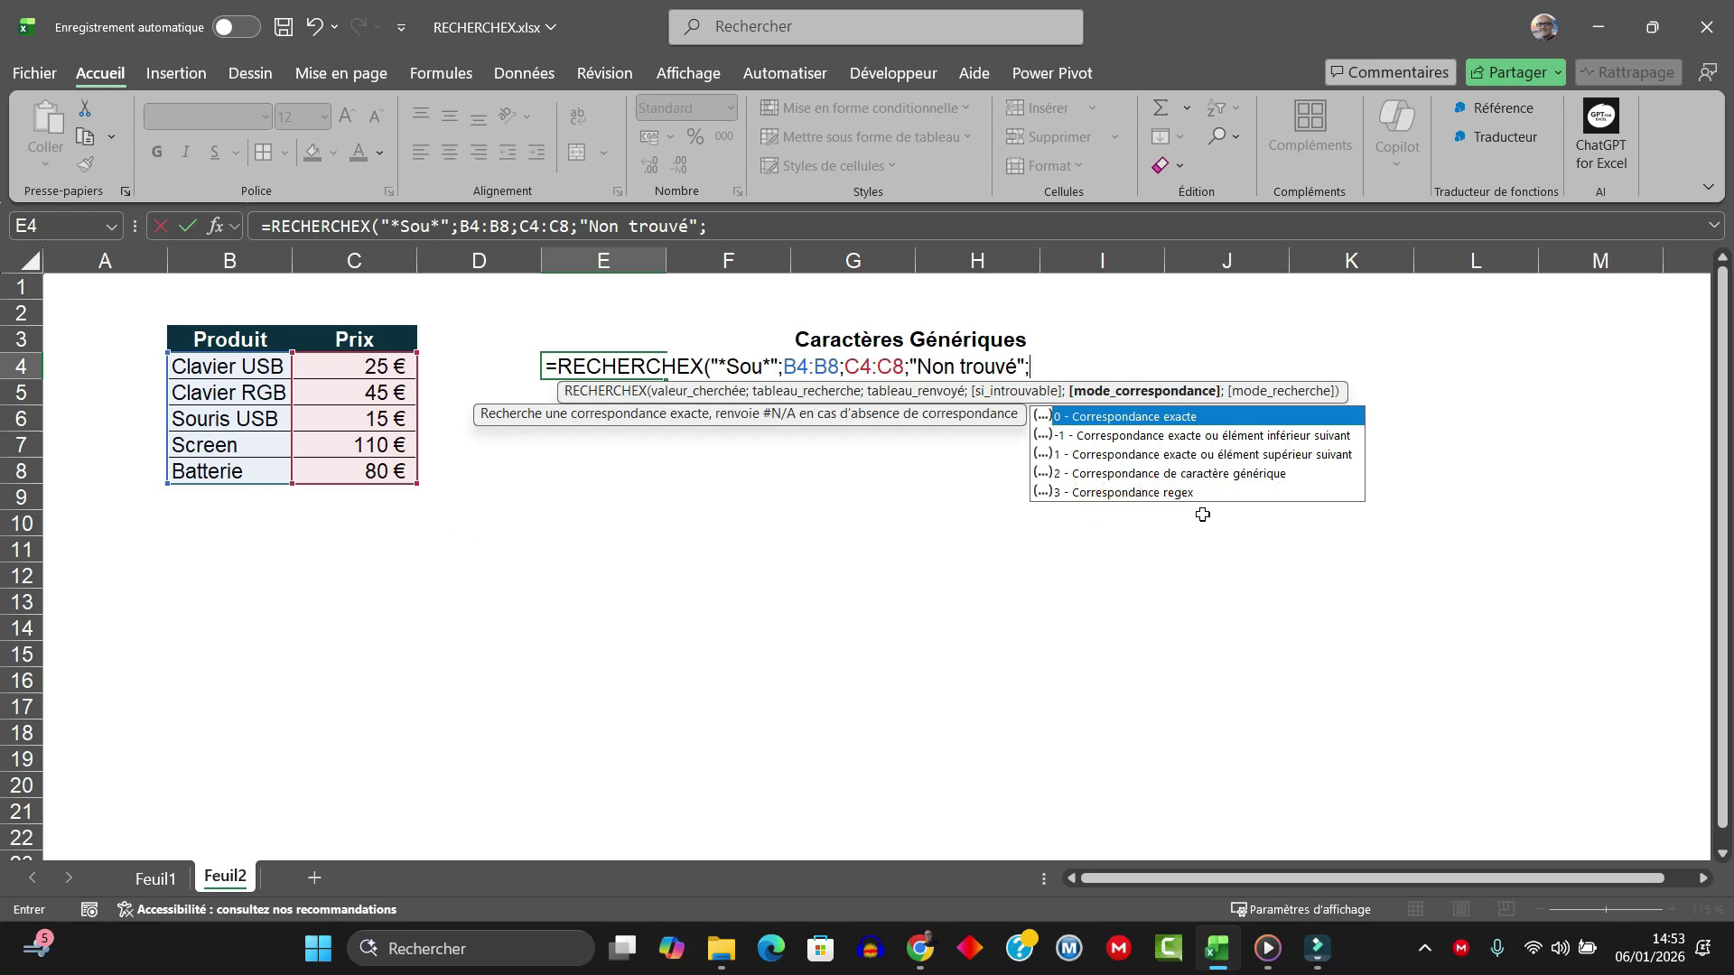
pyautogui.write('2)')
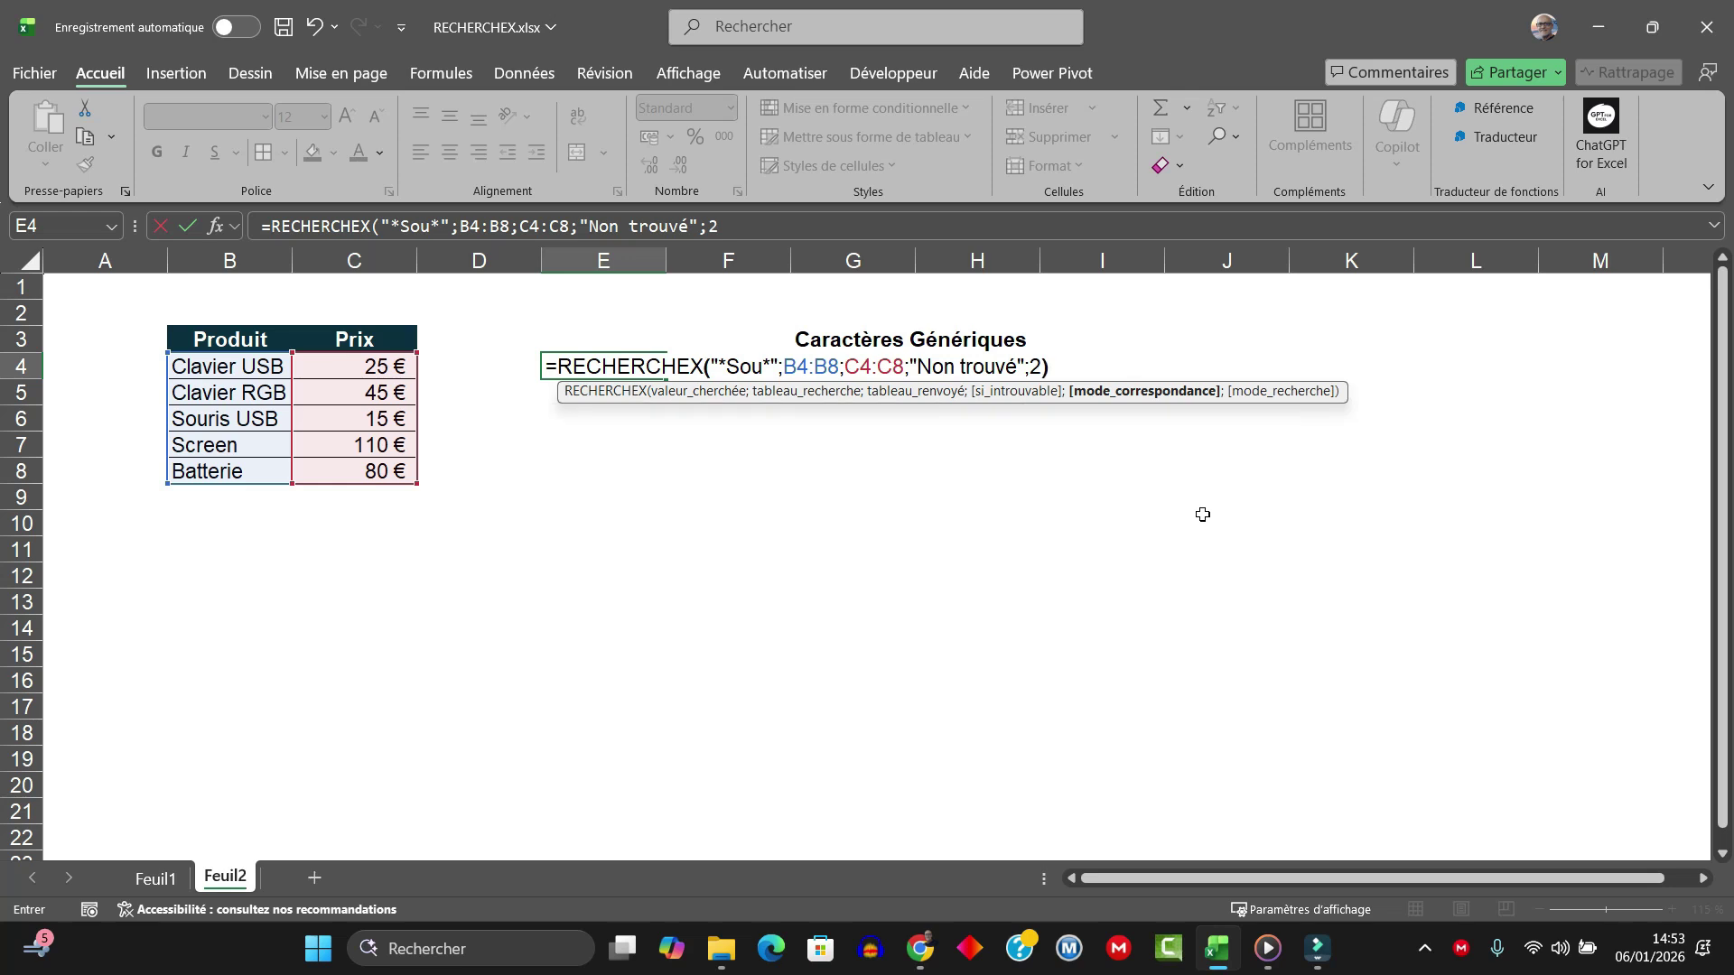
pyautogui.press('Return')
# Step: Display E4's wildcard lookup formula as text in E8 with =FORMULETEXTE(E4)
pyautogui.press('Up')
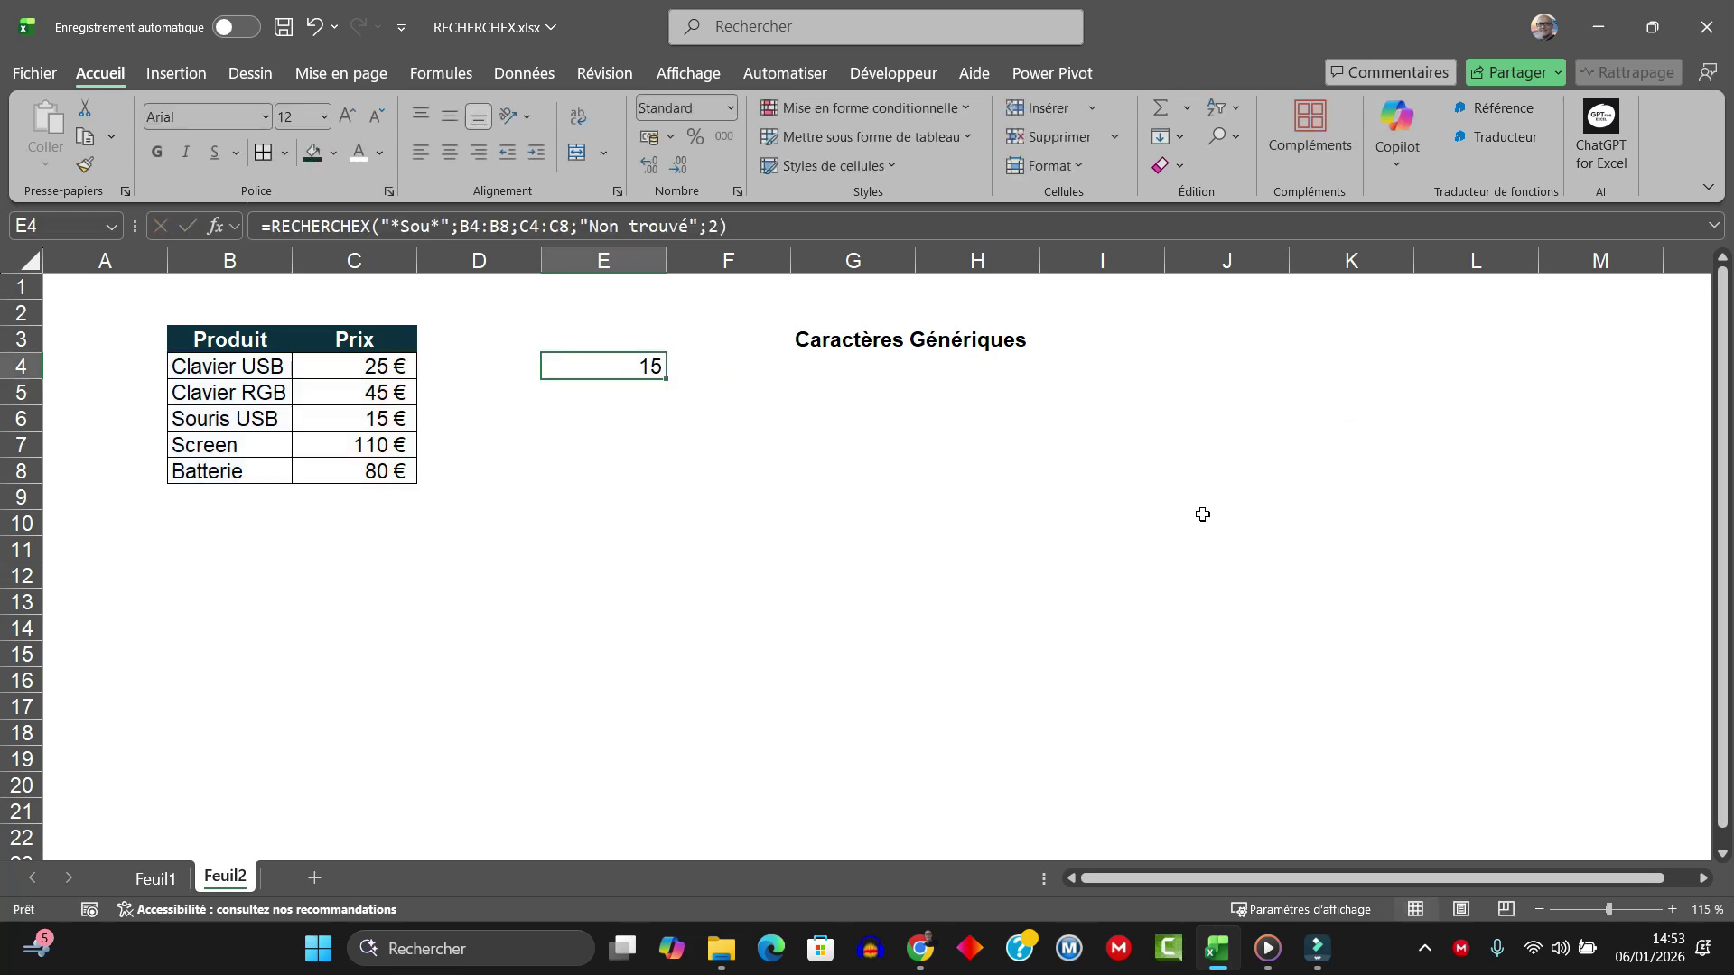
pyautogui.click(344, 428)
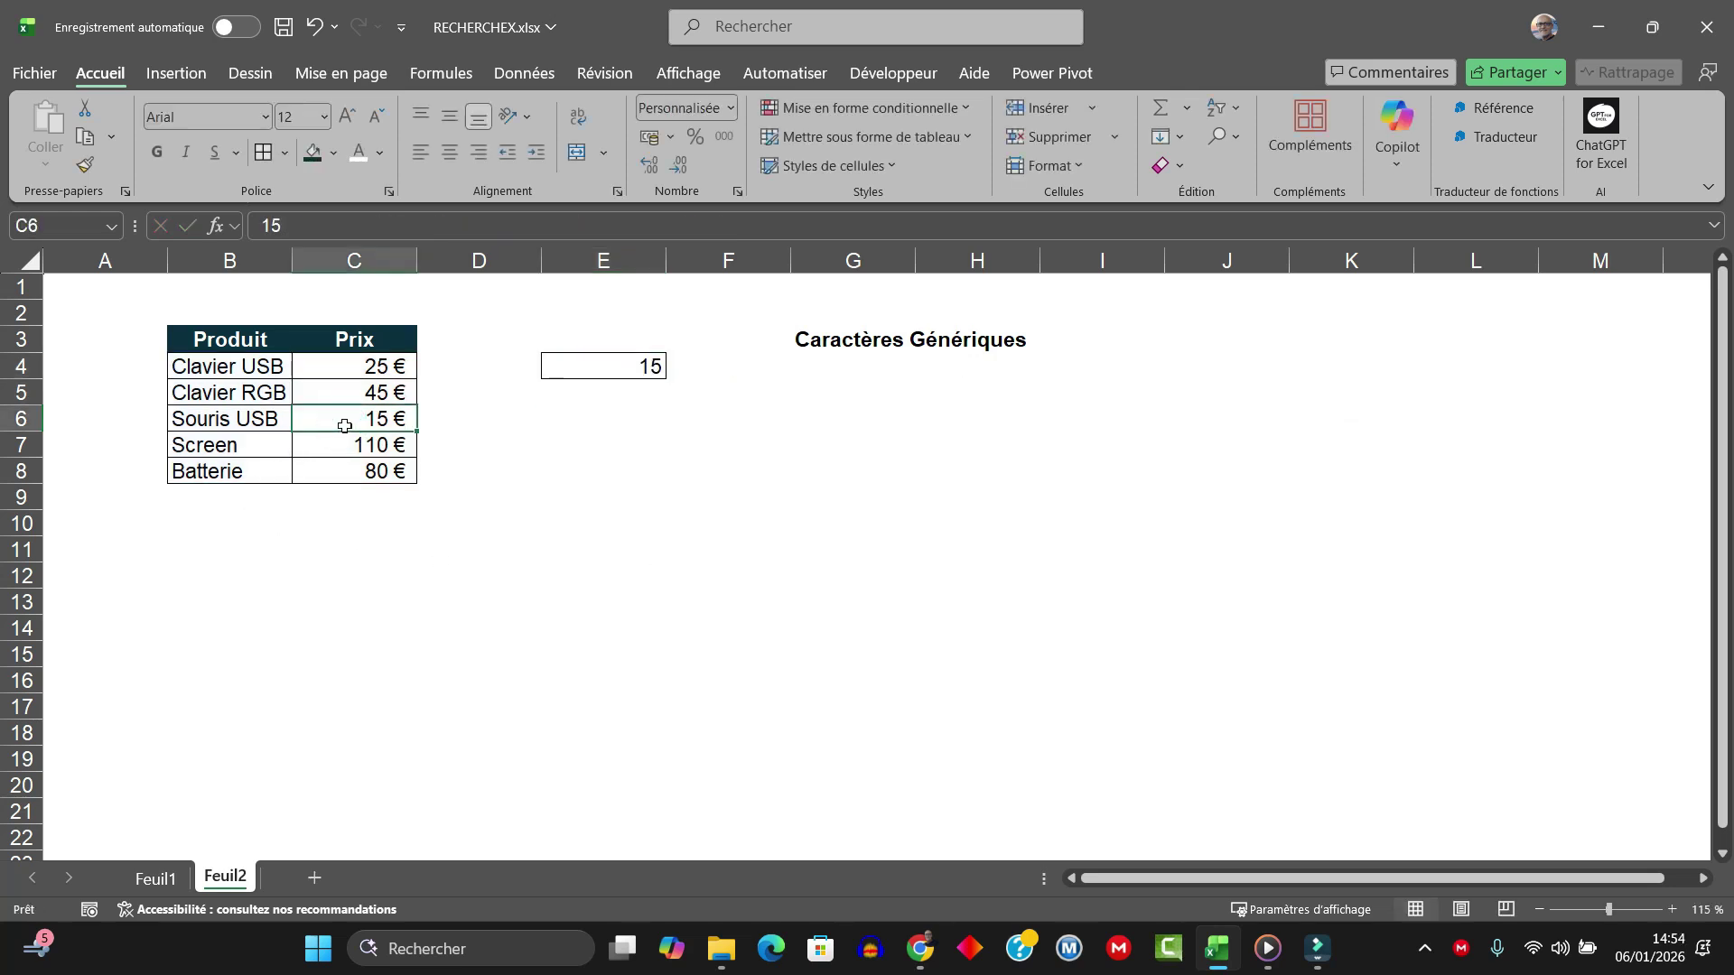
pyautogui.click(592, 467)
pyautogui.write('=f')
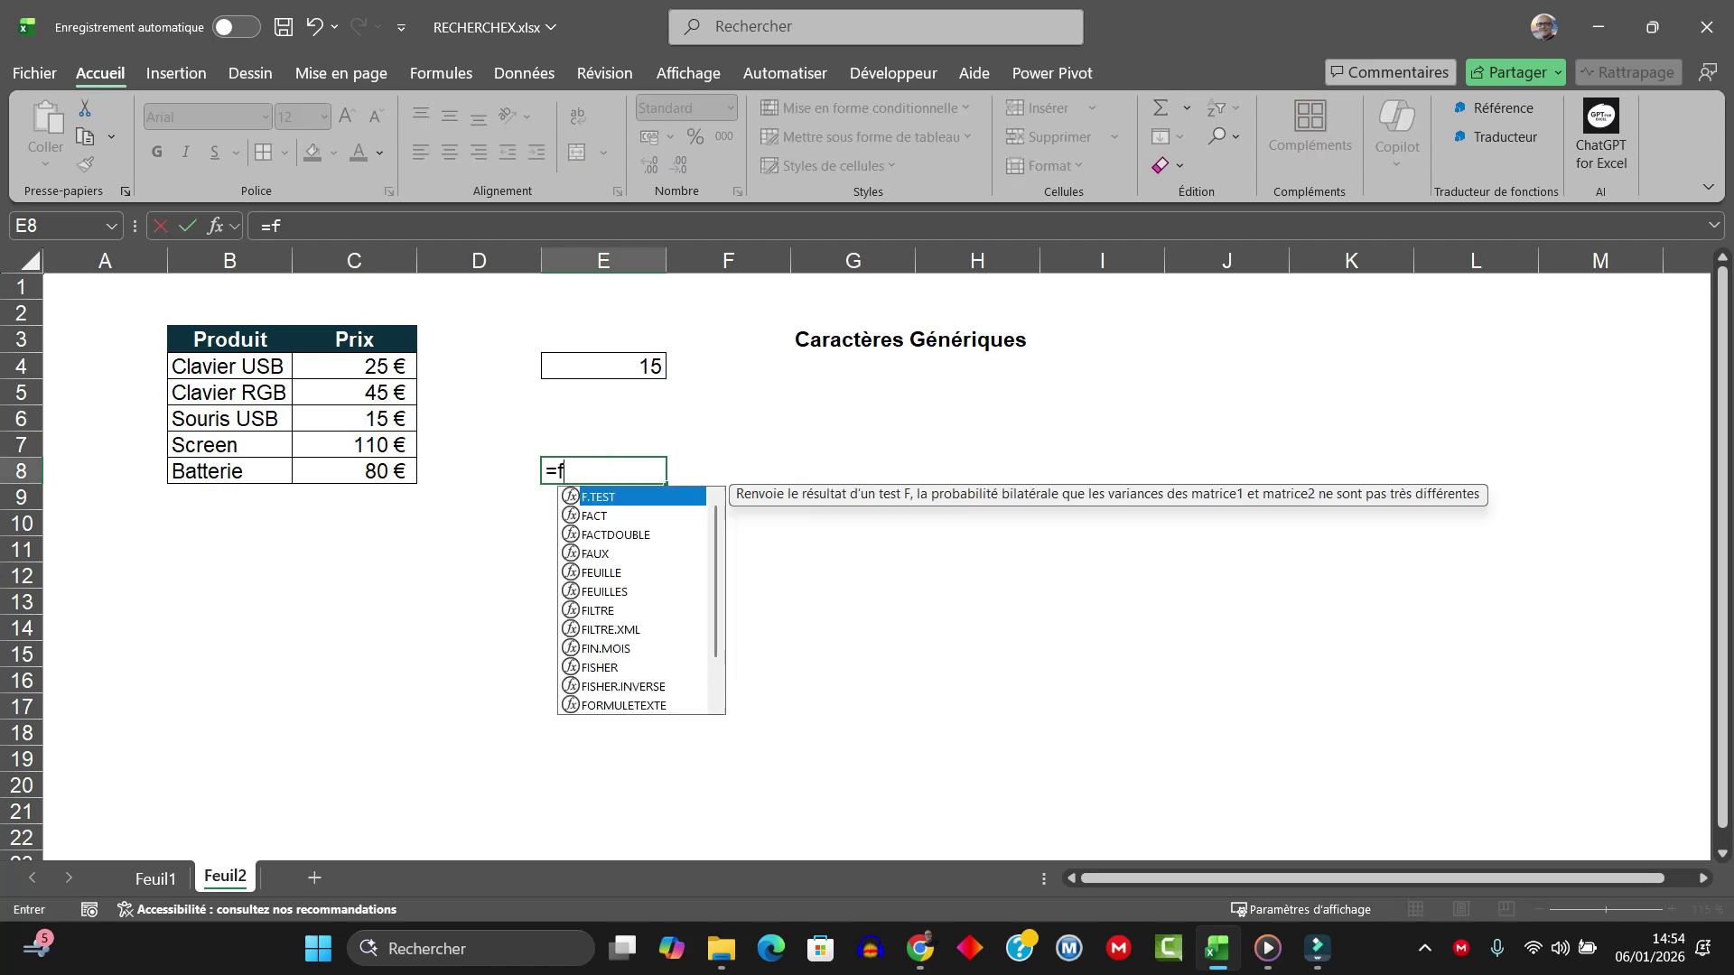
pyautogui.write('orm')
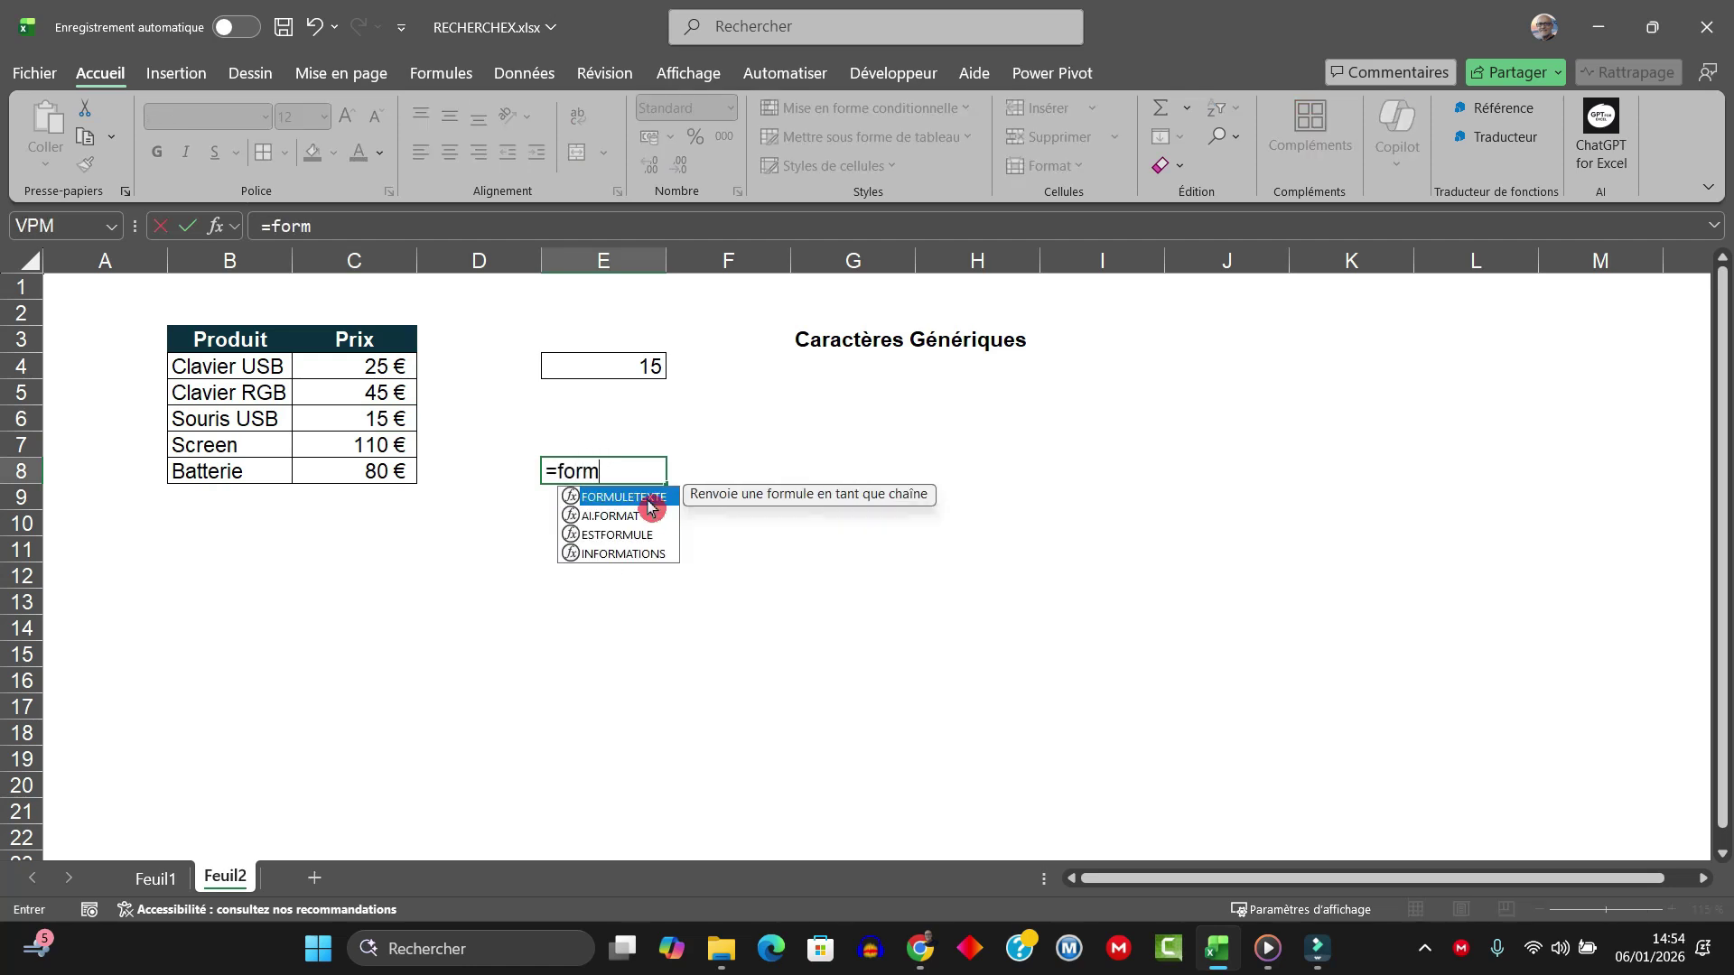
pyautogui.doubleClick(649, 497)
pyautogui.click(617, 368)
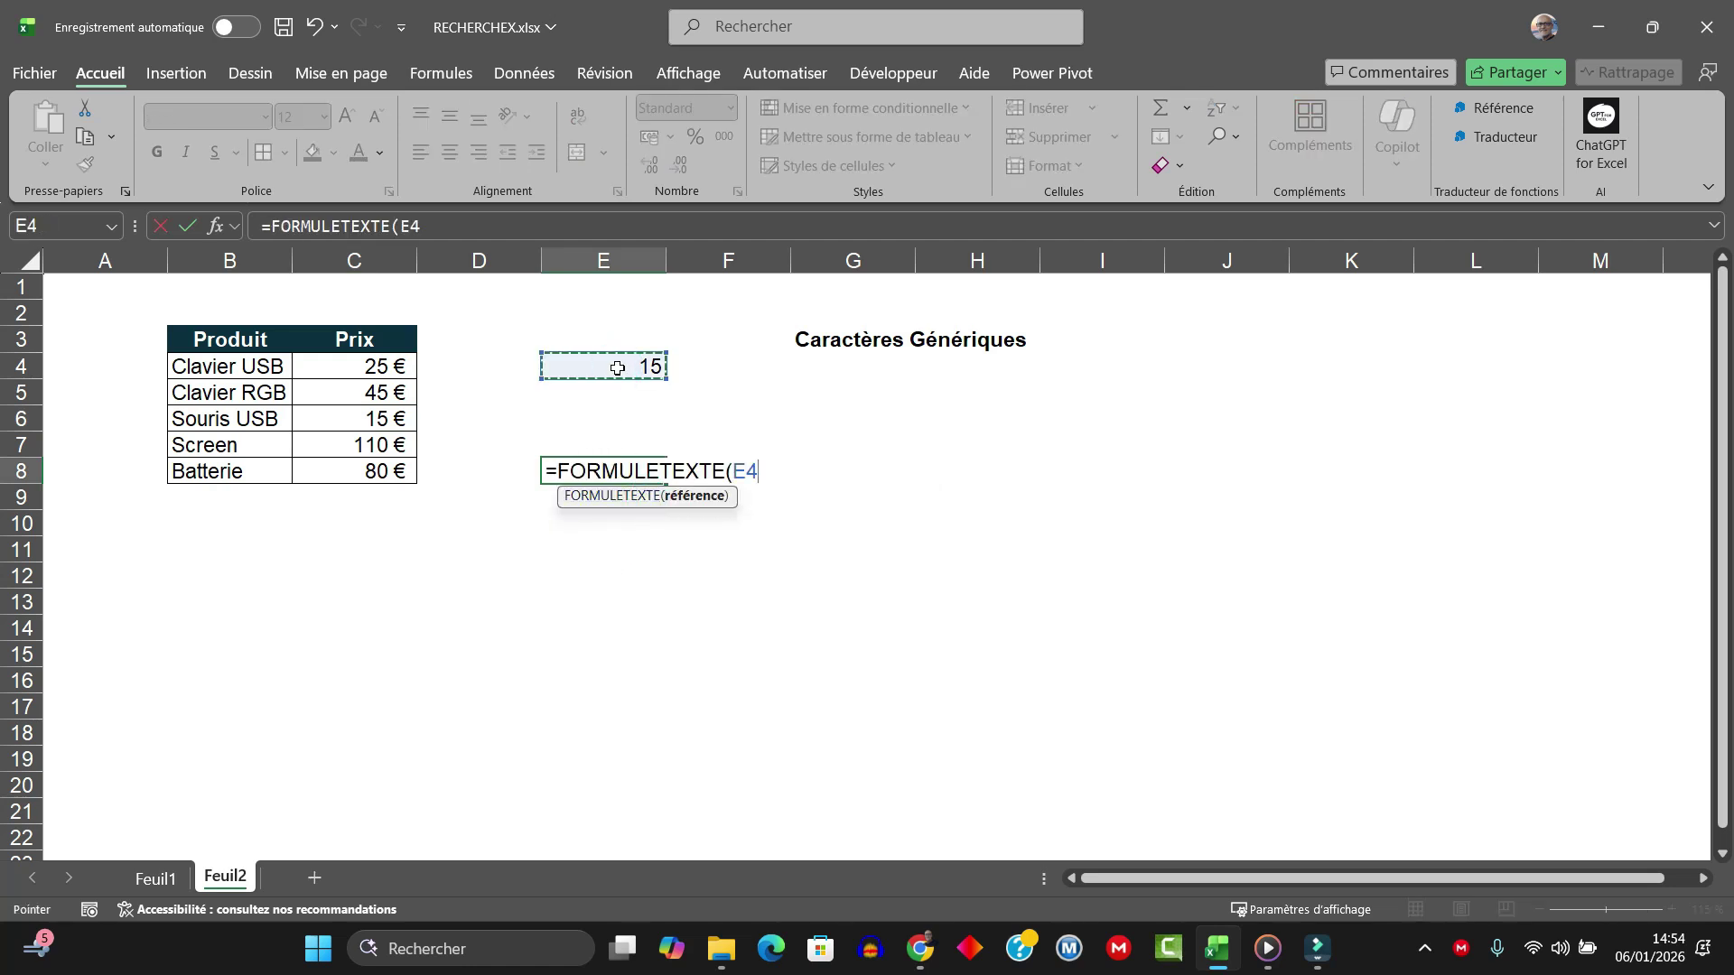
pyautogui.press('Return')
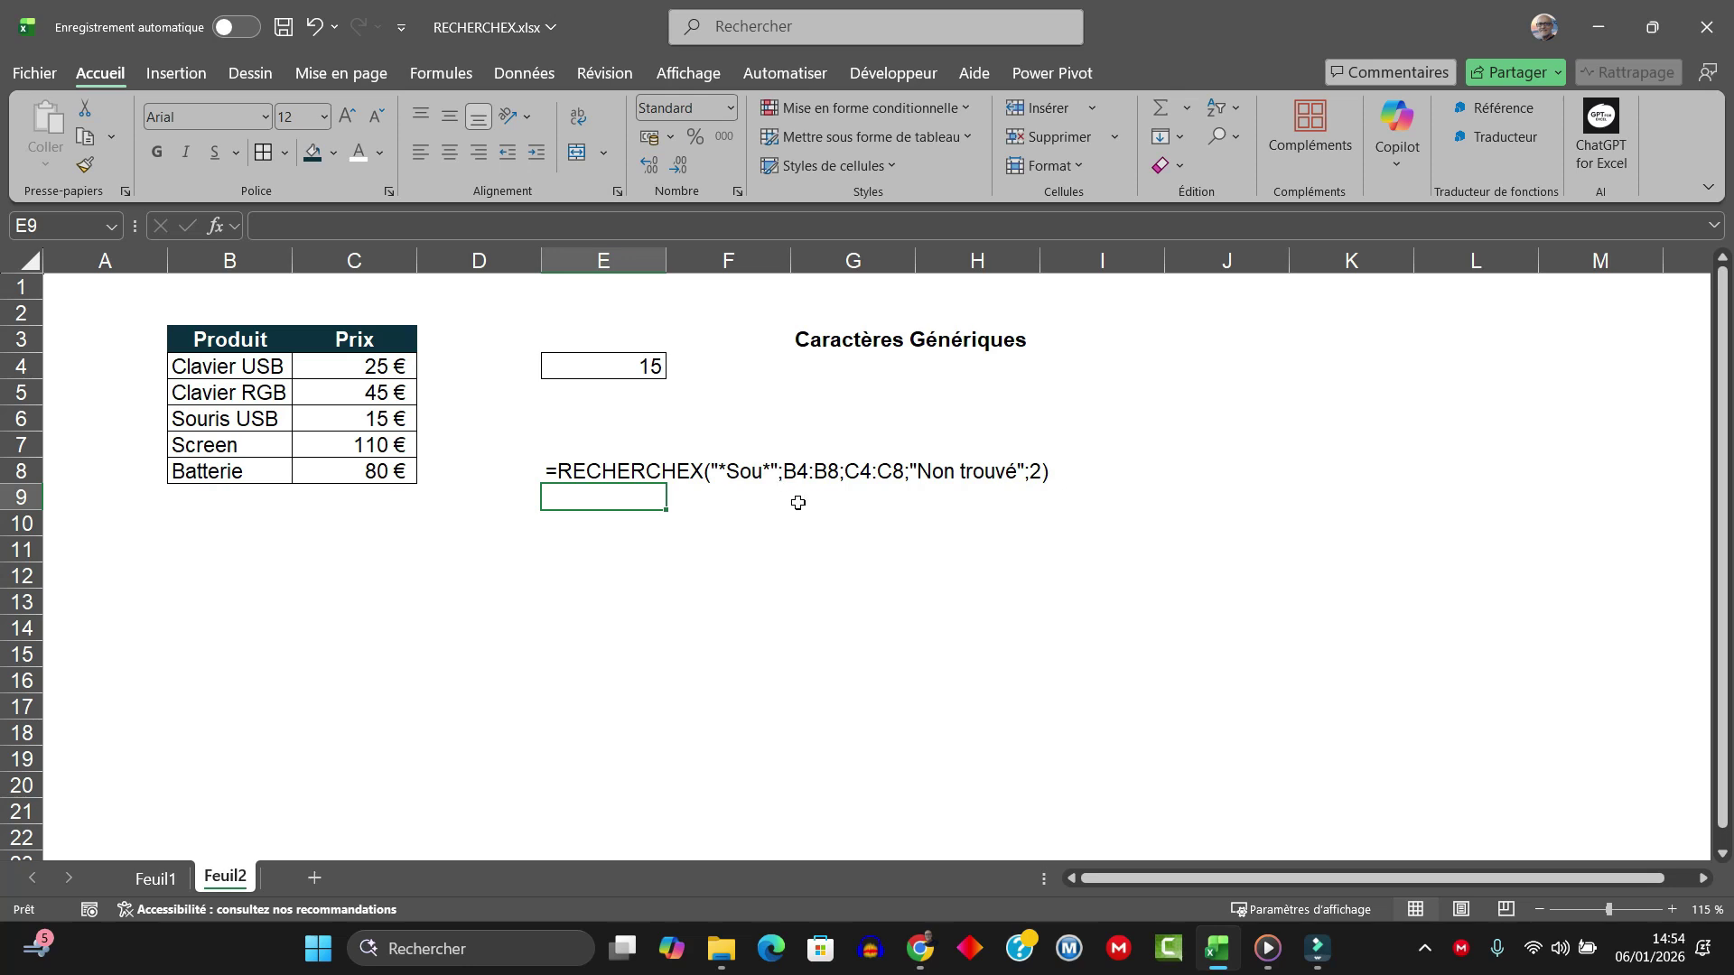
pyautogui.press('Up')
pyautogui.press('Up')
pyautogui.press('Up')
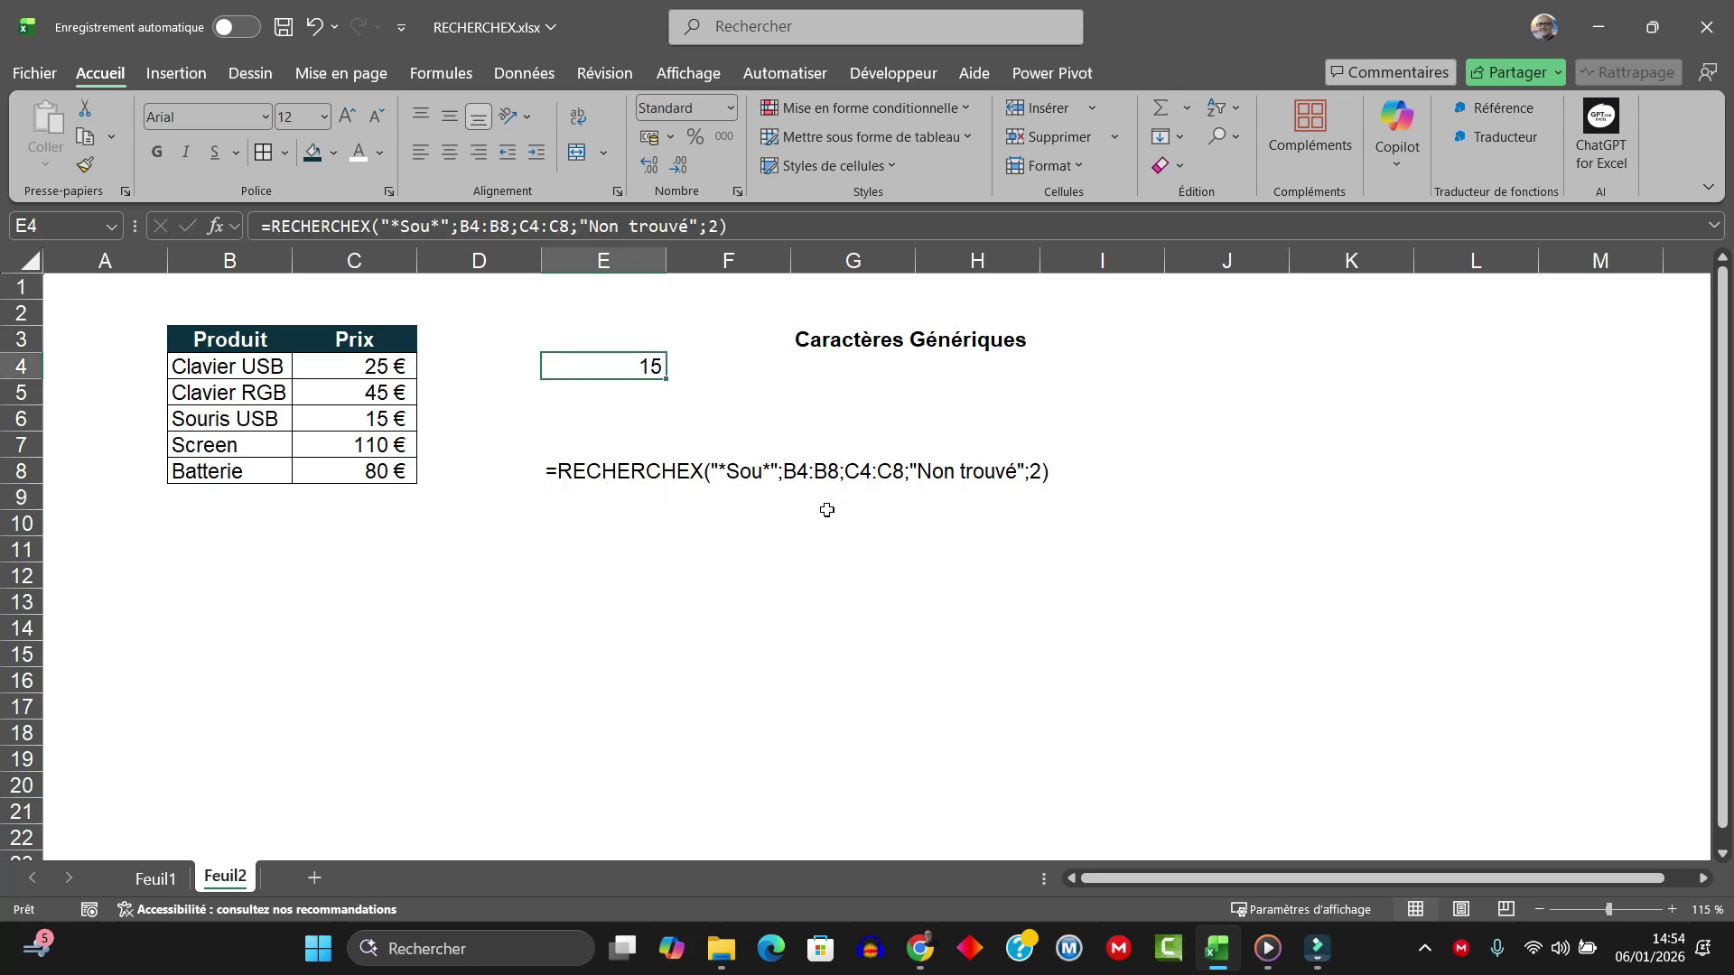
# Step: Highlight the product names and the price column C4:C8 used by the lookup
pyautogui.moveTo(276, 366); pyautogui.dragTo(271, 443)
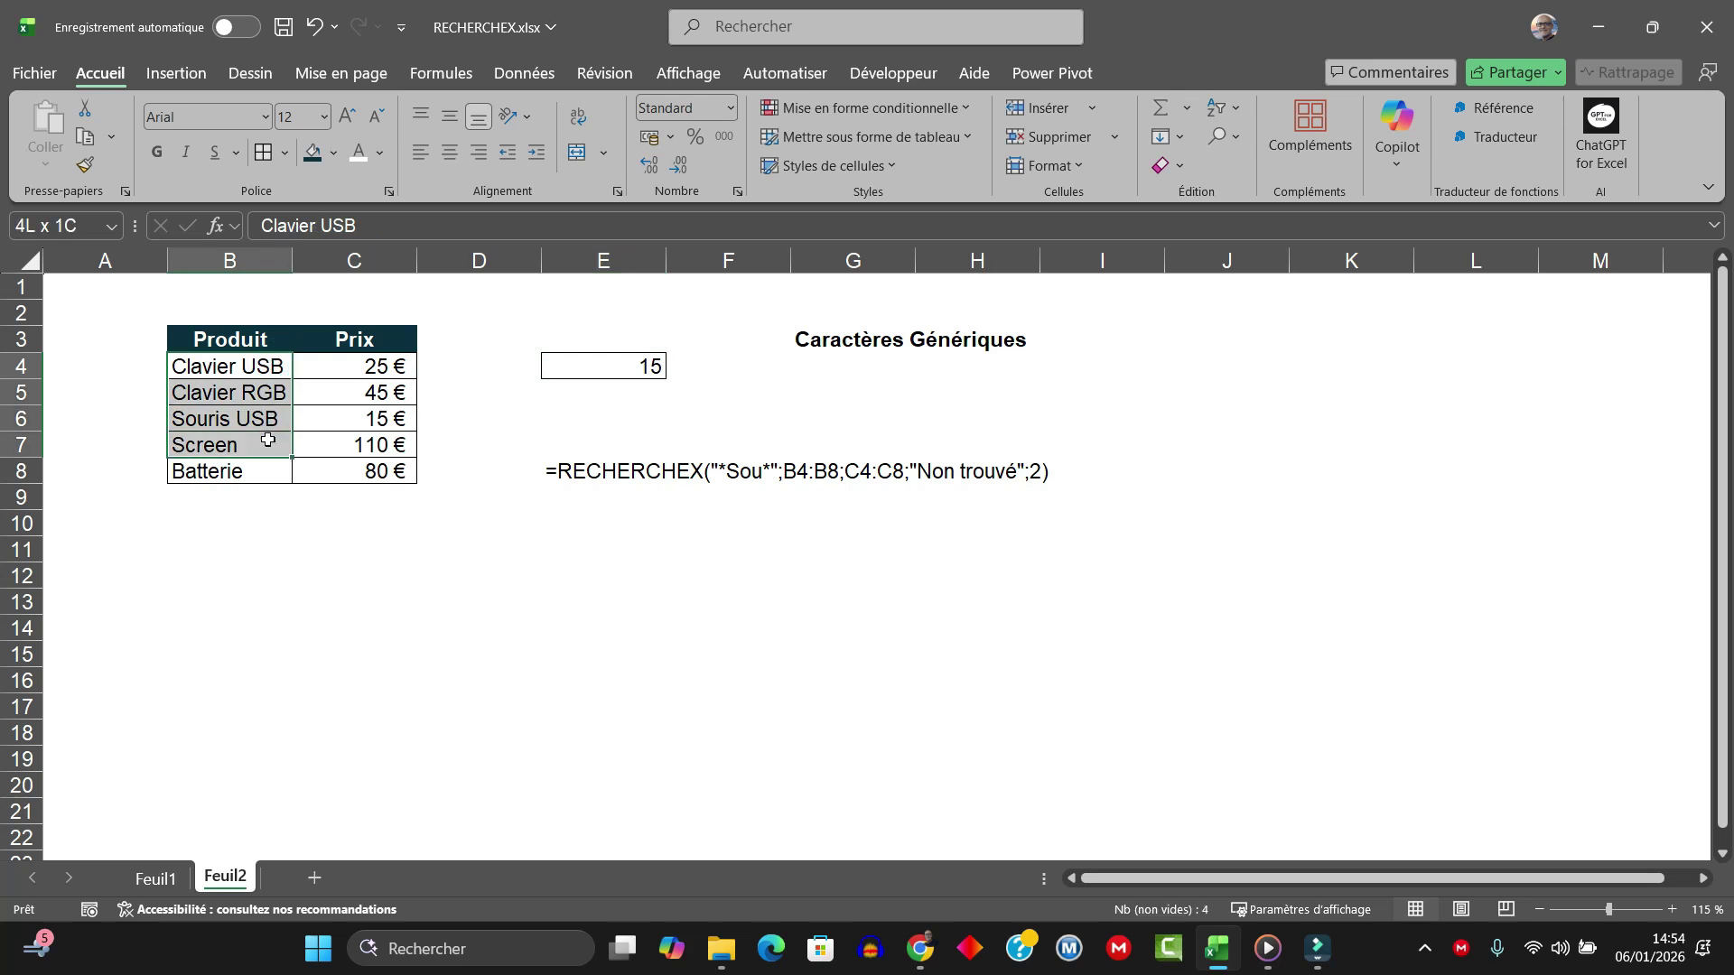
pyautogui.click(357, 364)
pyautogui.moveTo(357, 364); pyautogui.dragTo(366, 466)
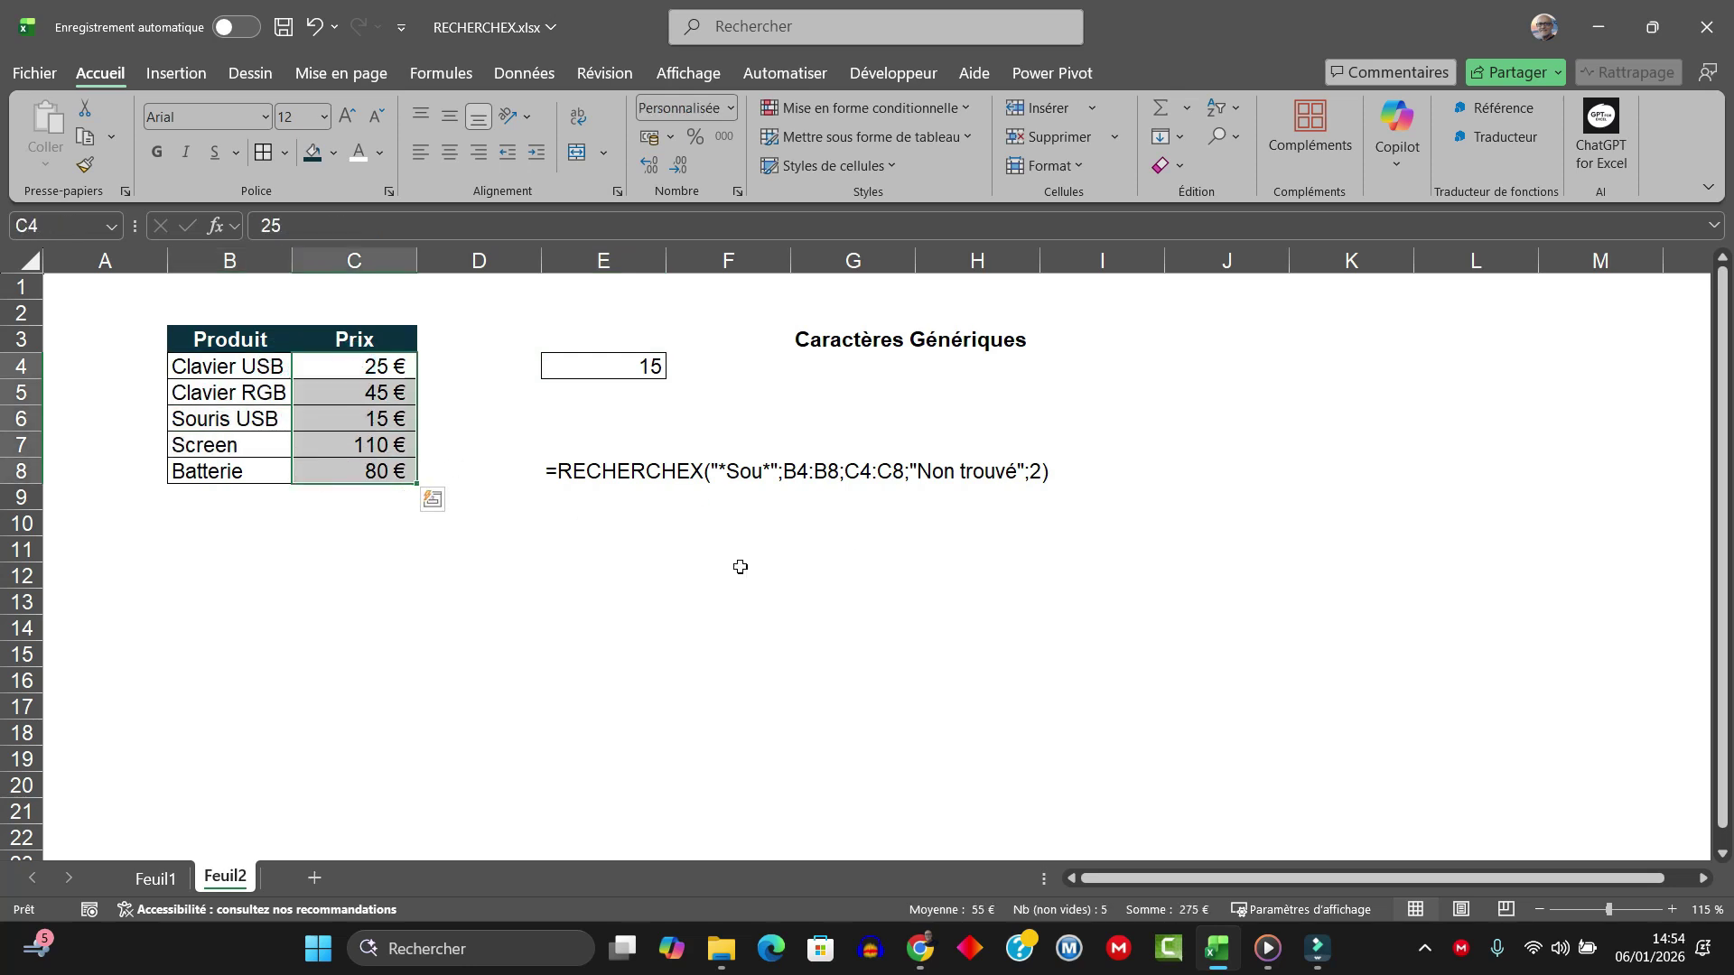
pyautogui.click(1002, 558)
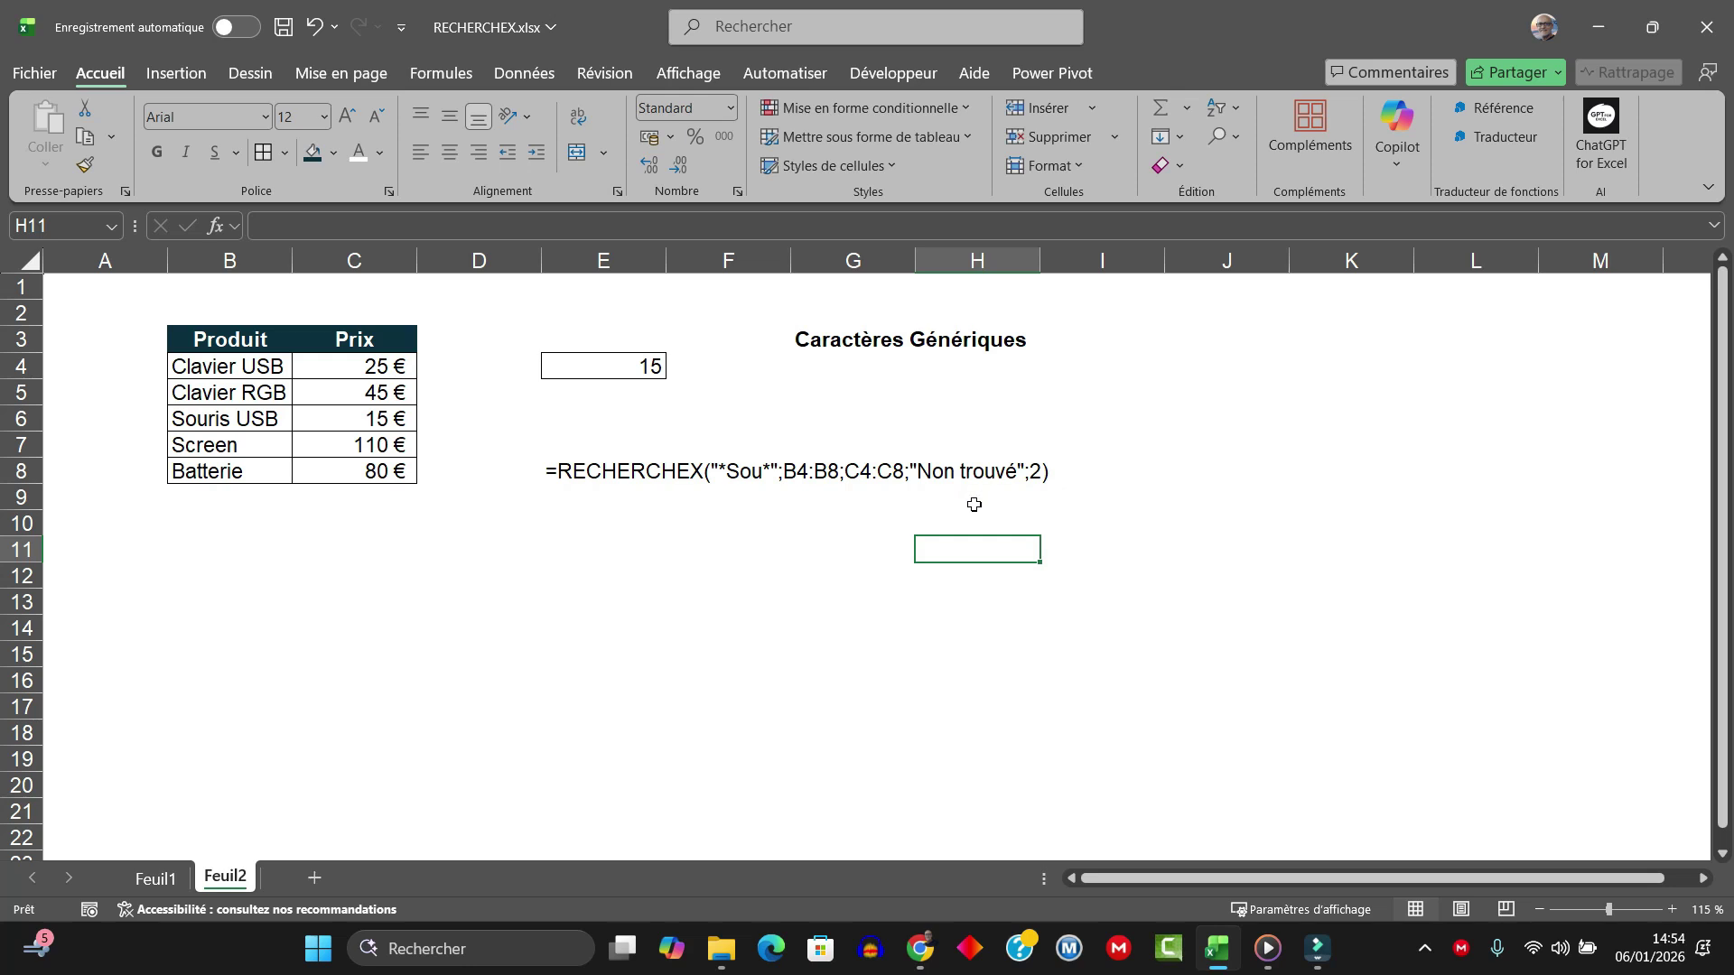
# Step: Test E4 with the search text xxx to confirm it returns Non trouvé
pyautogui.doubleClick(588, 362)
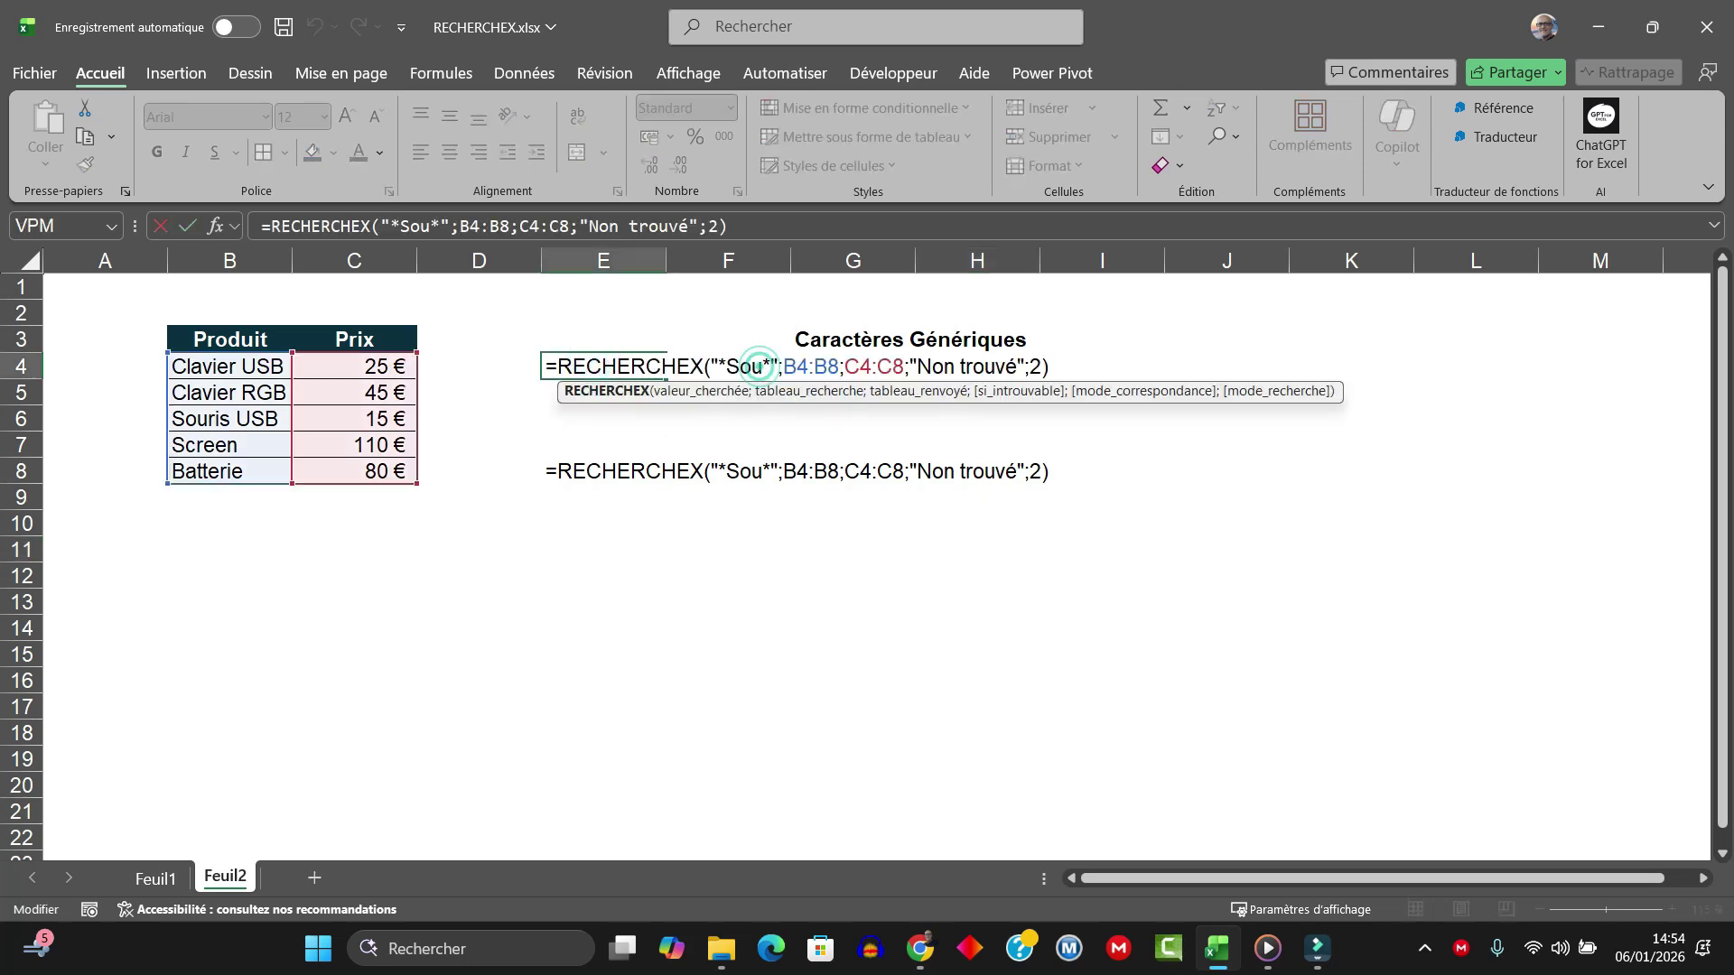
pyautogui.click(763, 366)
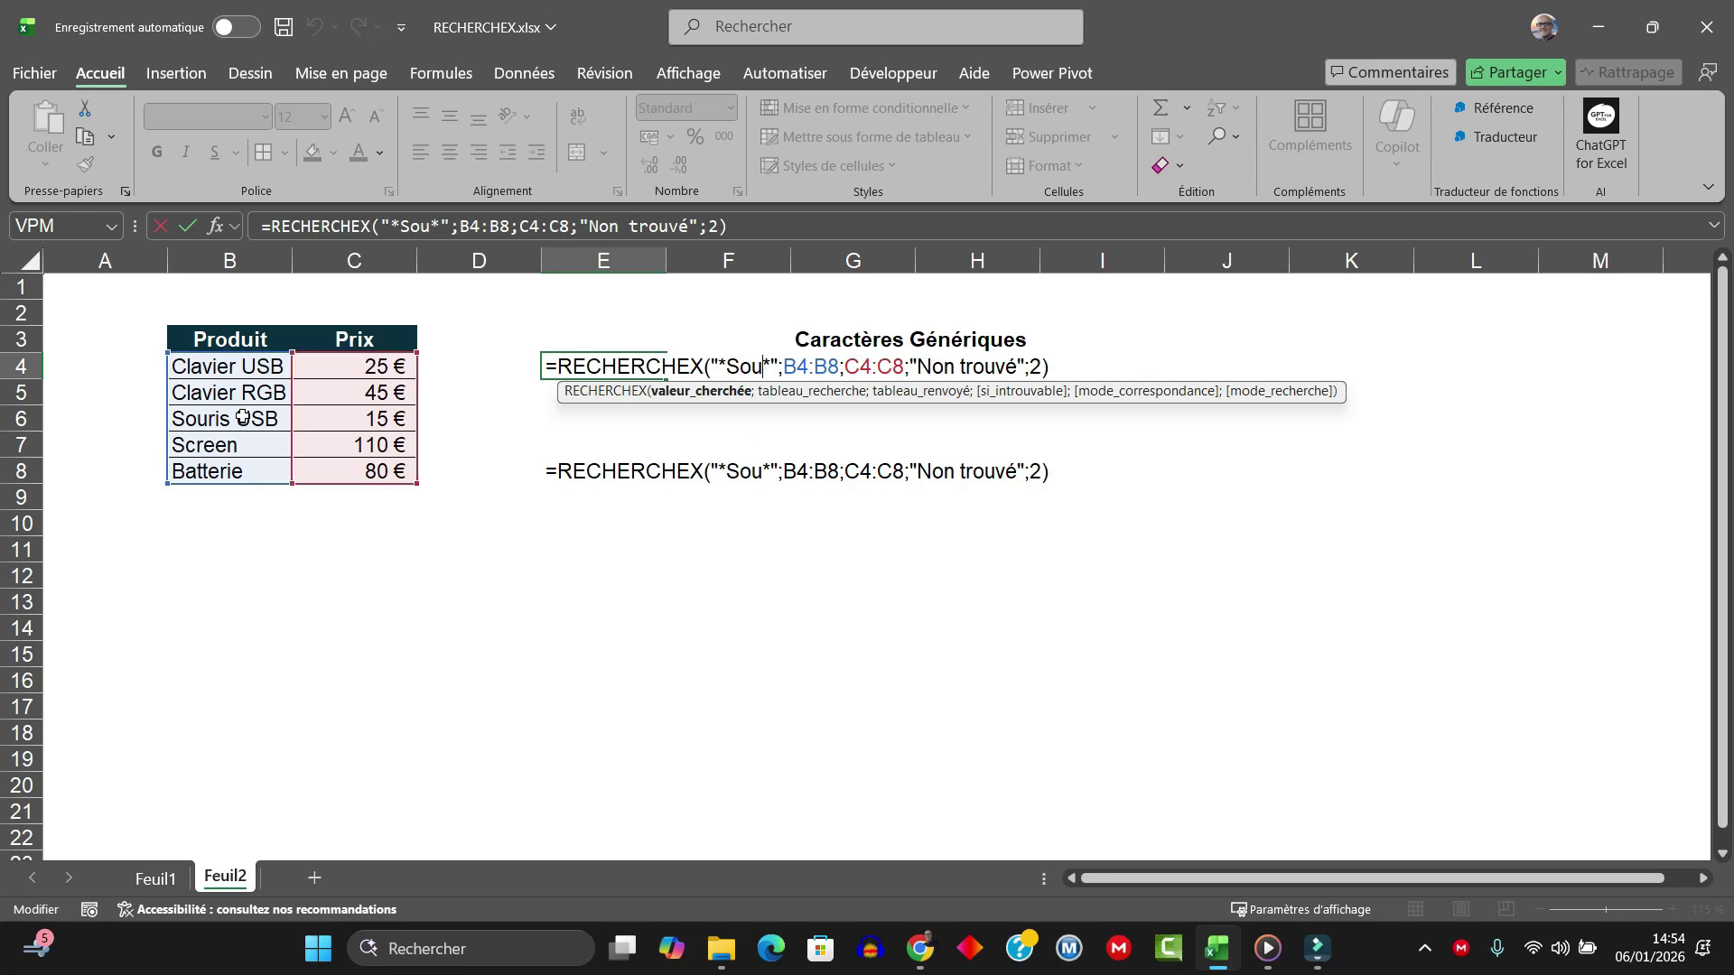
pyautogui.press('BackSpace')
pyautogui.press('BackSpace')
pyautogui.press('BackSpace')
pyautogui.write('xxx')
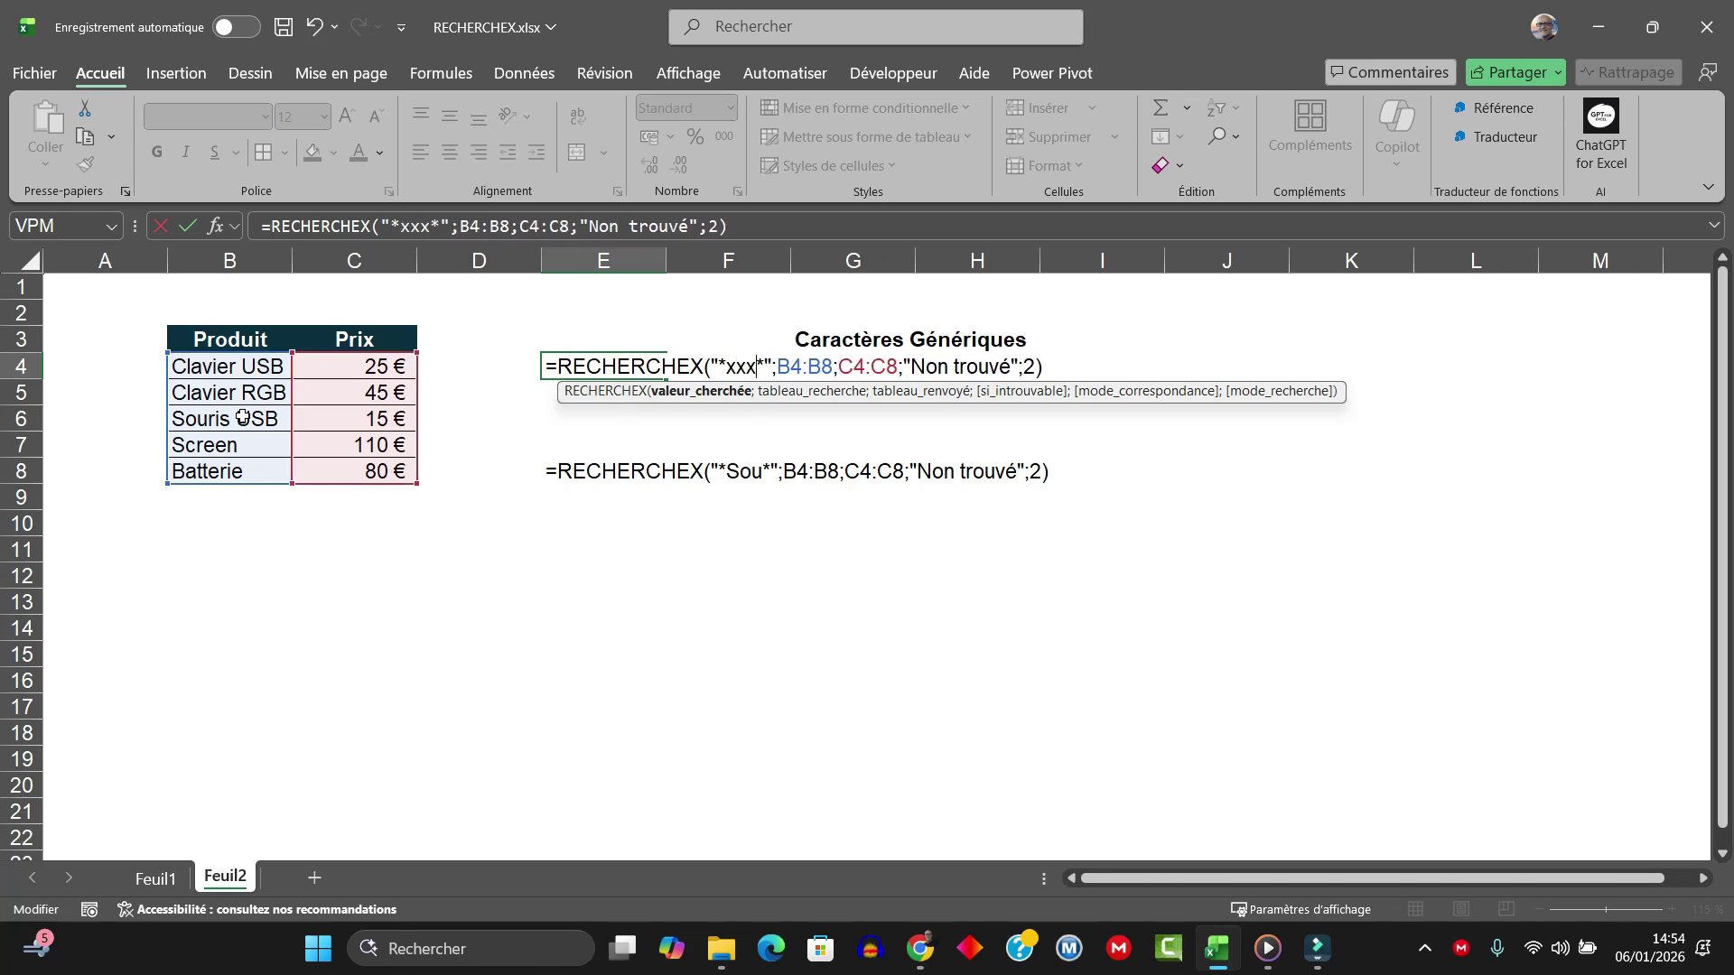
pyautogui.press('Return')
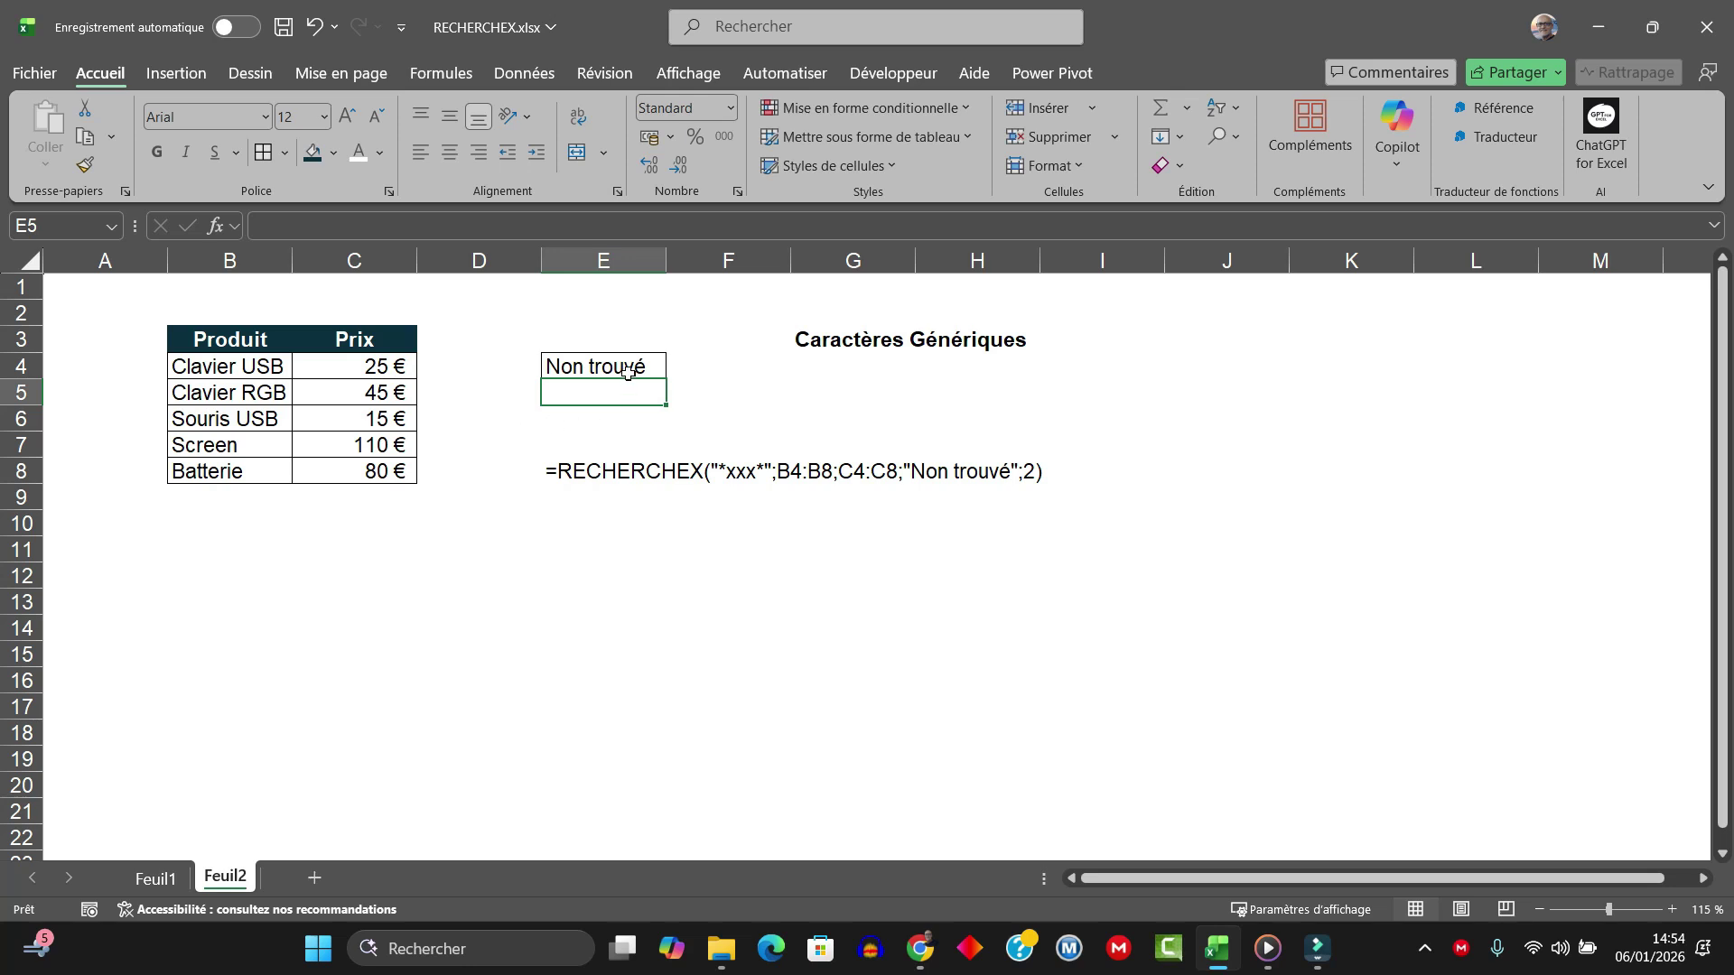
pyautogui.click(624, 366)
# Step: Change E4's search text to *Souris* so it returns 15
pyautogui.doubleClick(624, 367)
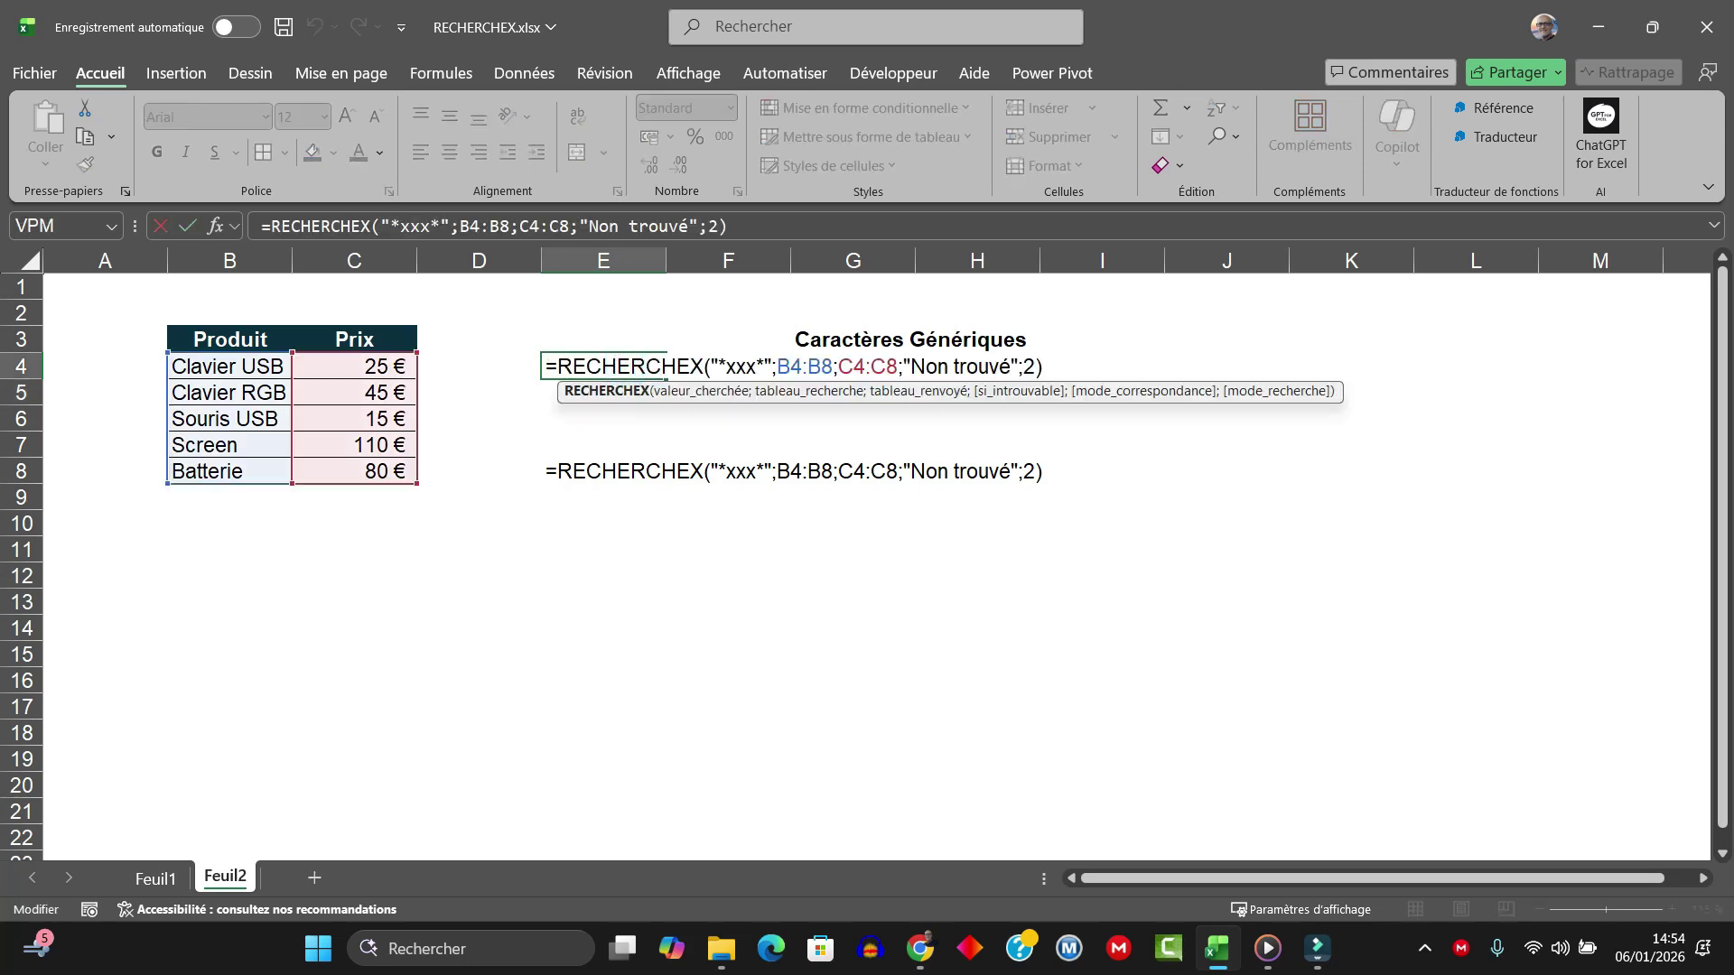
pyautogui.click(746, 366)
pyautogui.press('BackSpace')
pyautogui.press('BackSpace')
pyautogui.press('BackSpace')
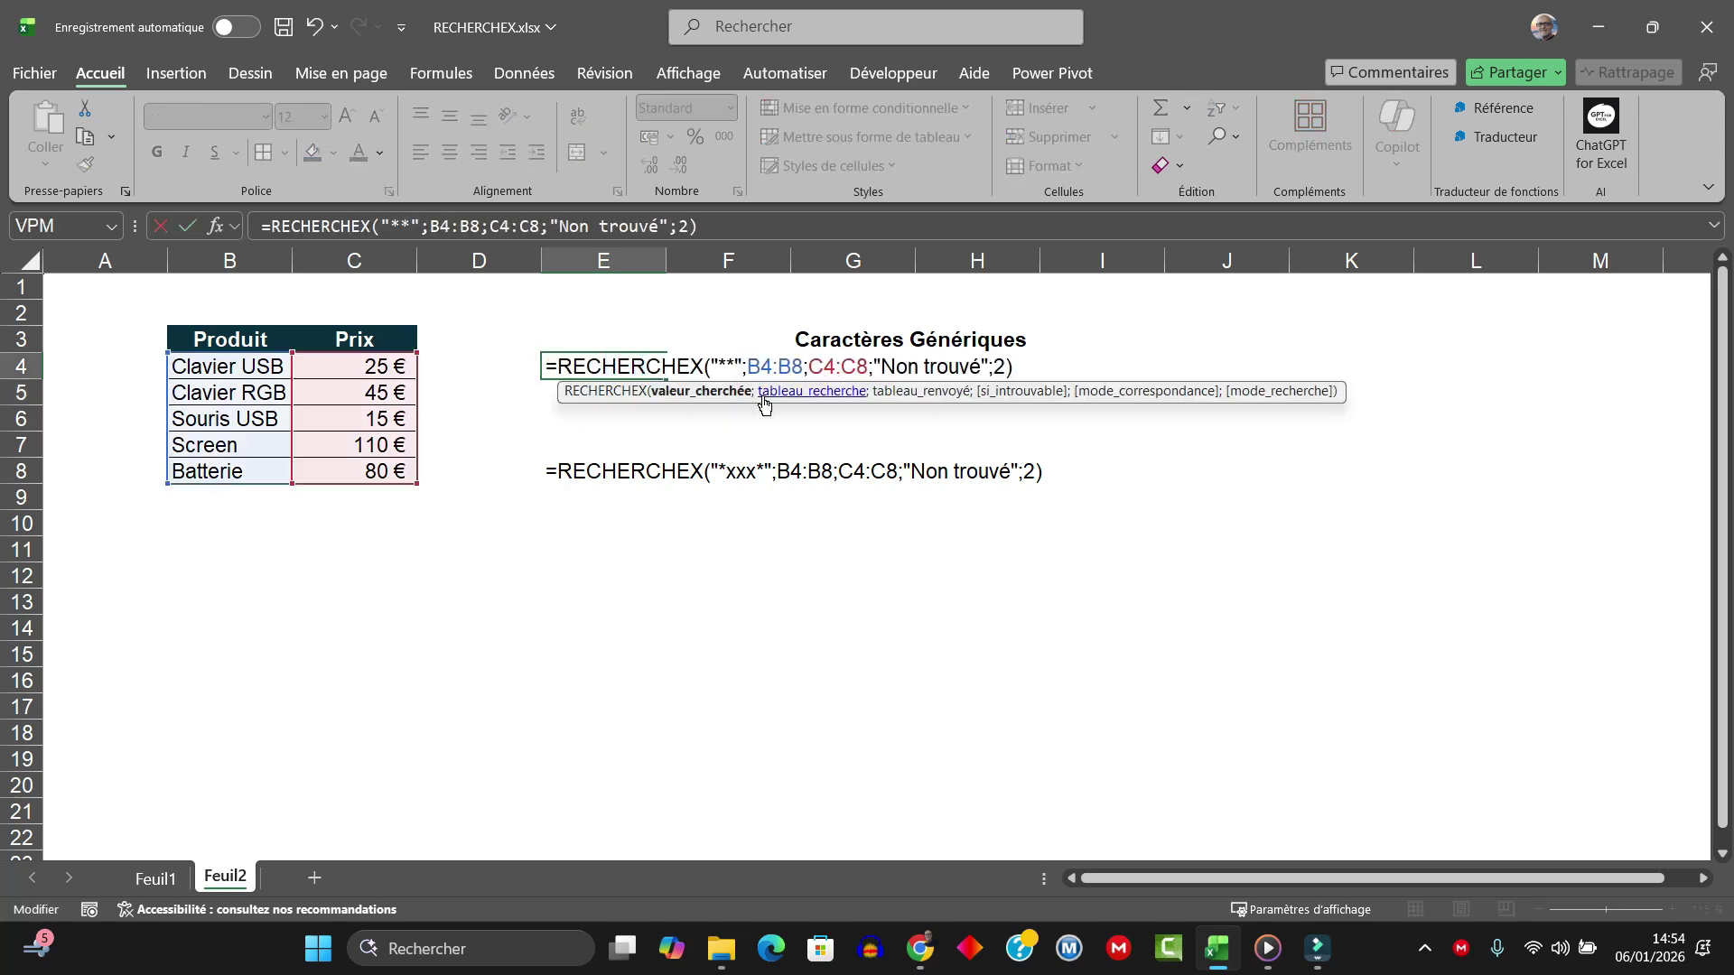
pyautogui.write('Souris')
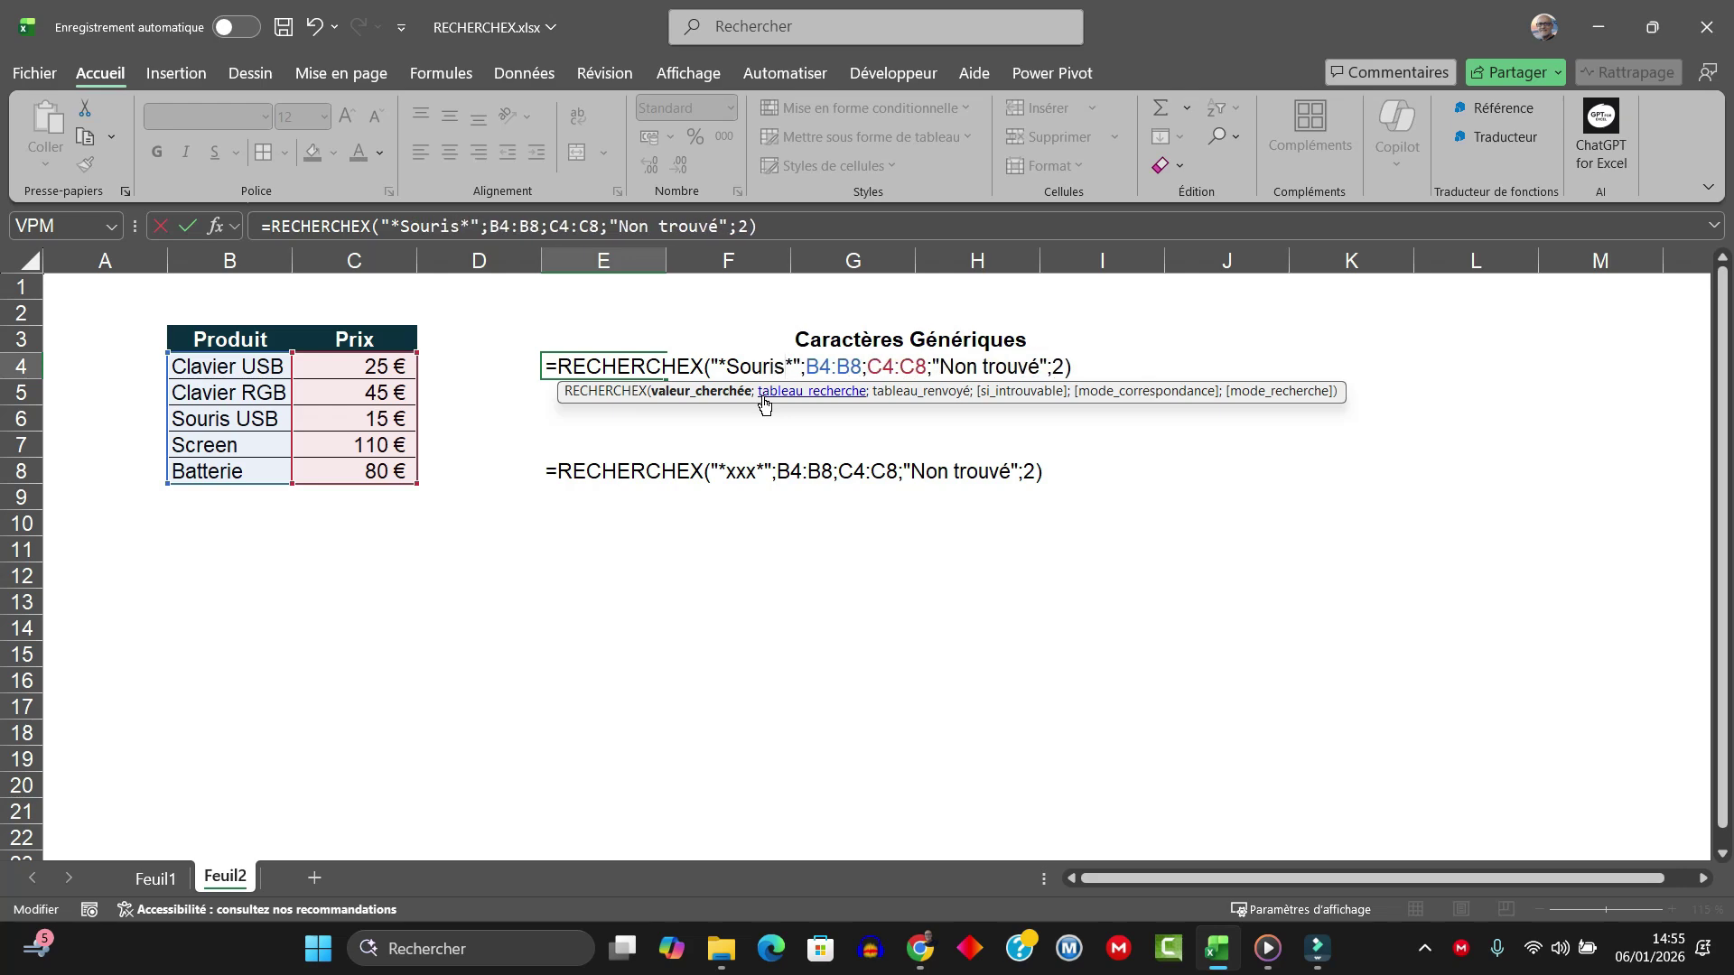
pyautogui.press('Return')
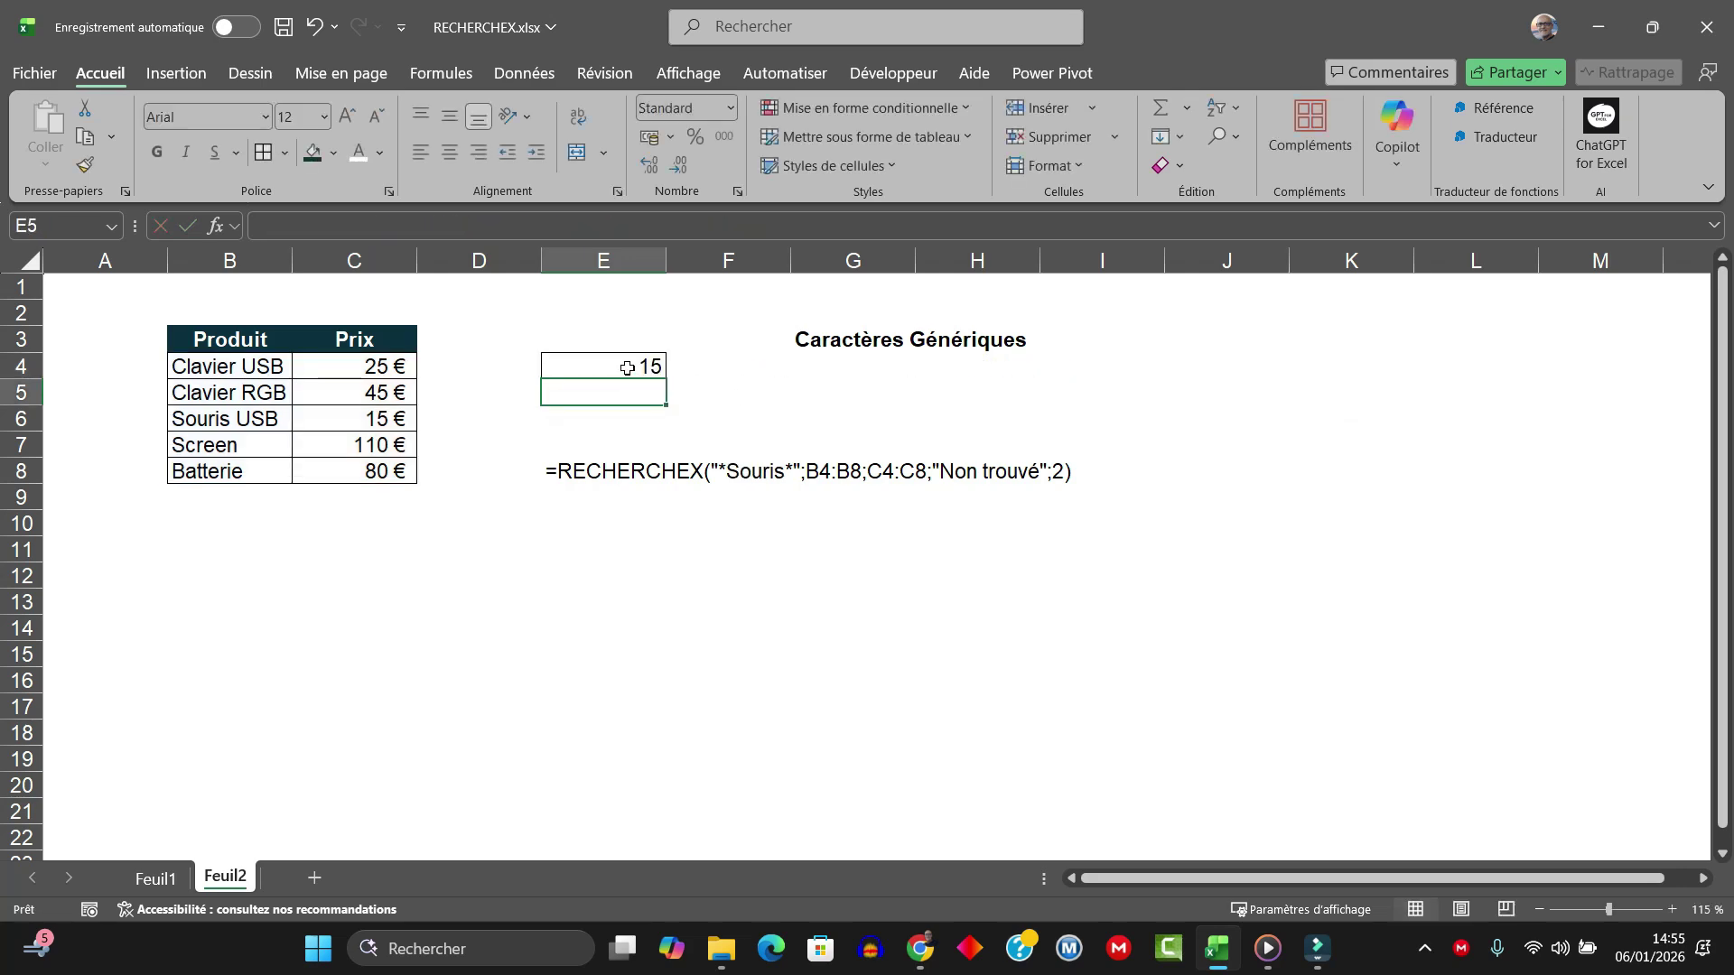
pyautogui.click(629, 368)
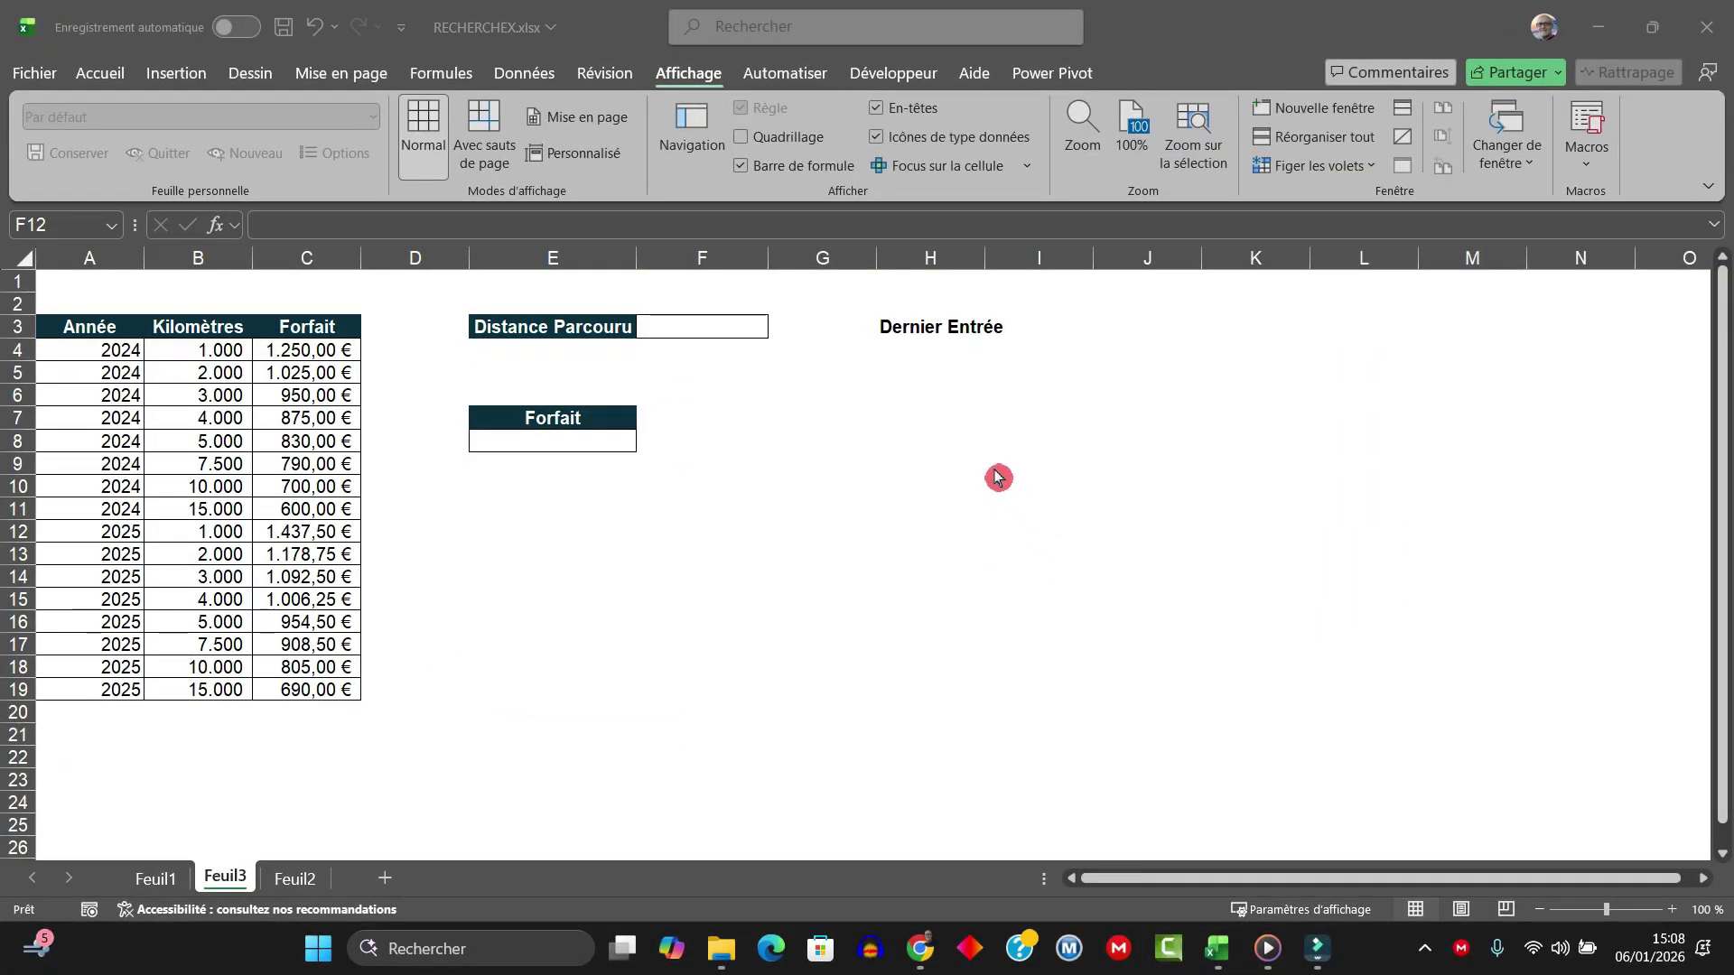
# Step: On Feuil3, highlight the Année entries and the kilometre values to explain the table
pyautogui.click(128, 554)
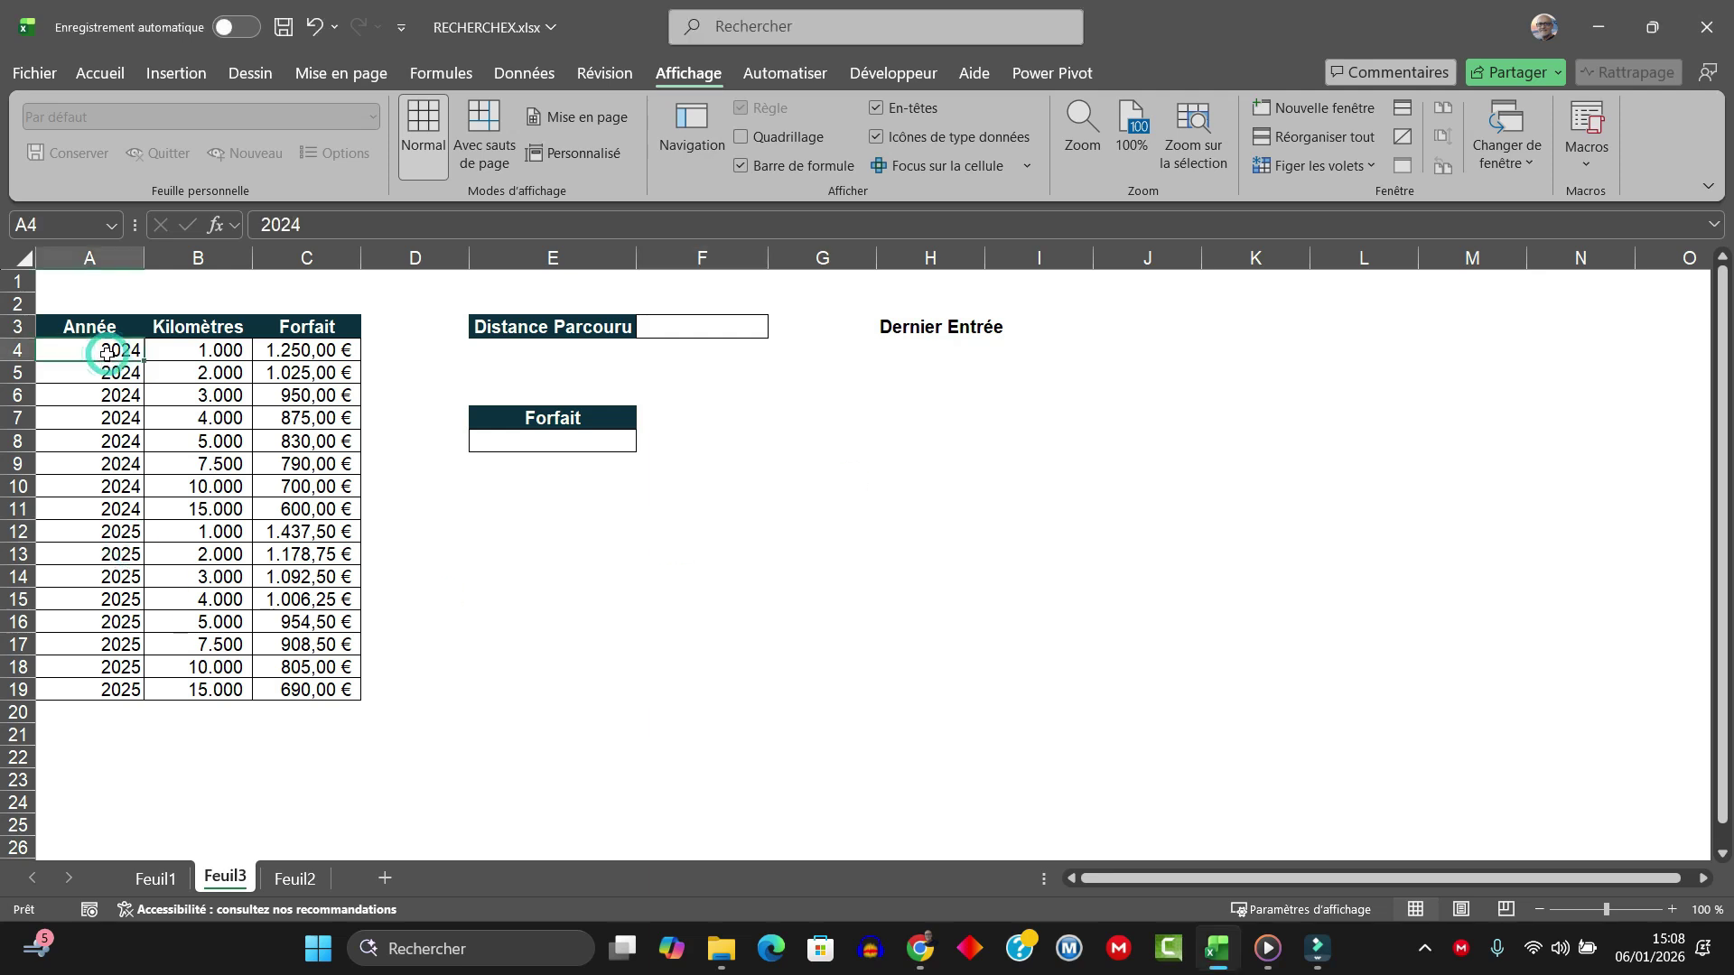
pyautogui.moveTo(106, 358); pyautogui.dragTo(106, 691)
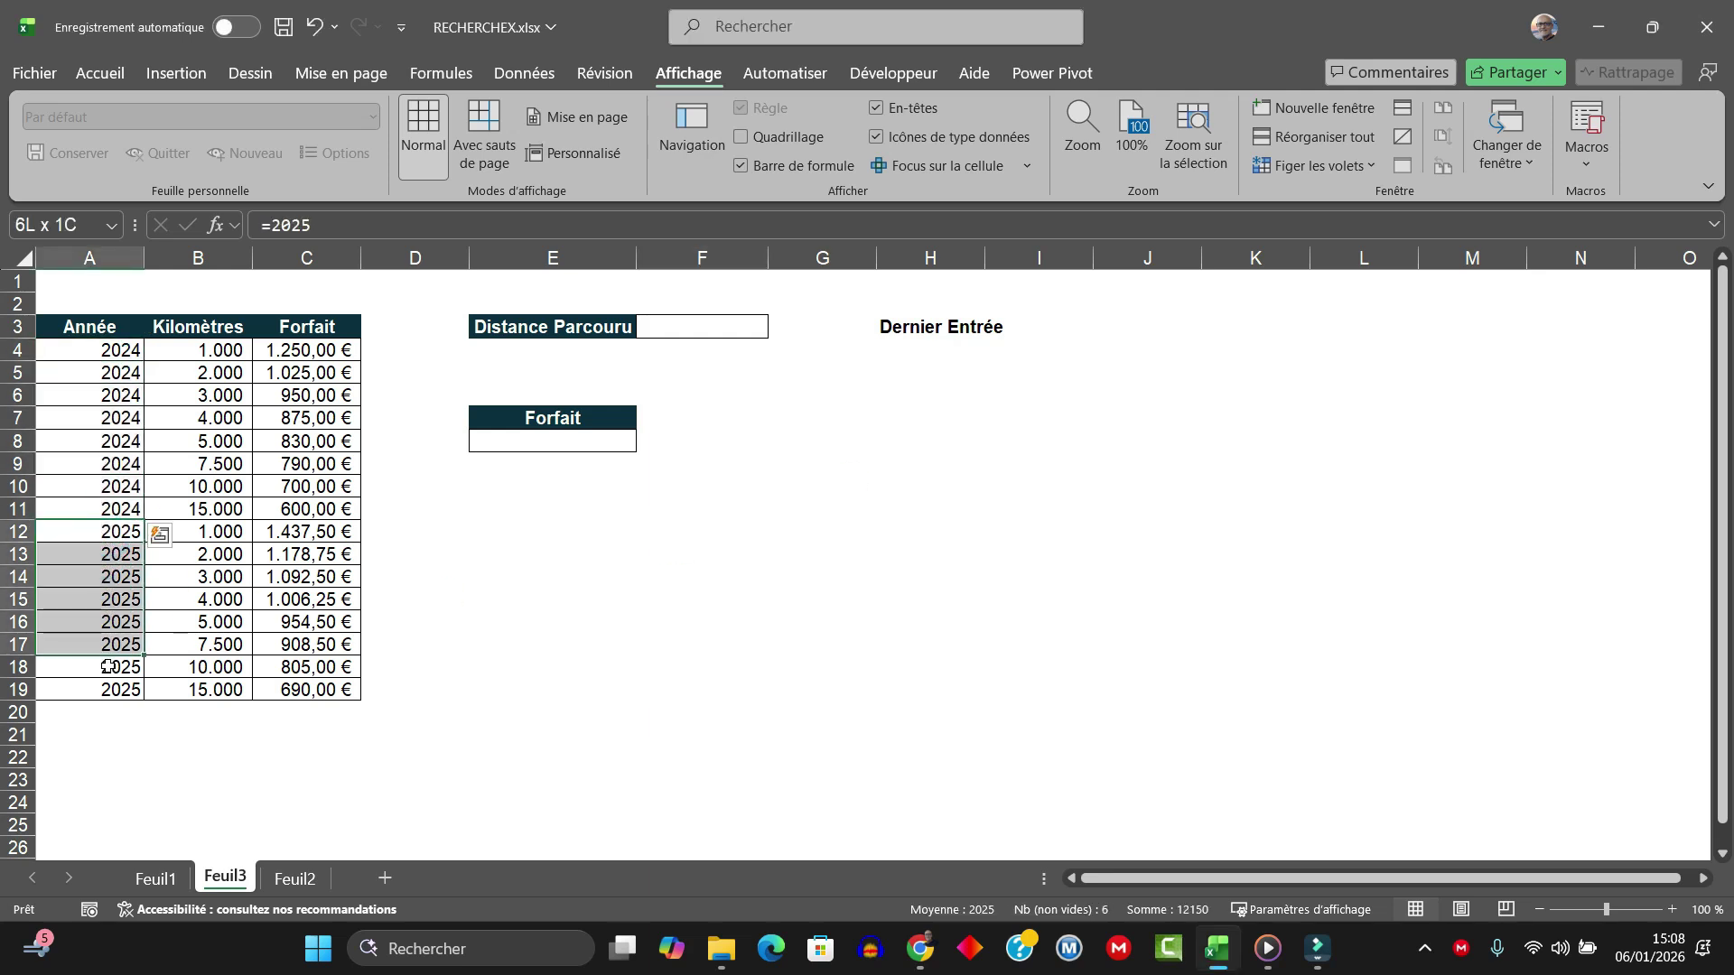
pyautogui.click(213, 350)
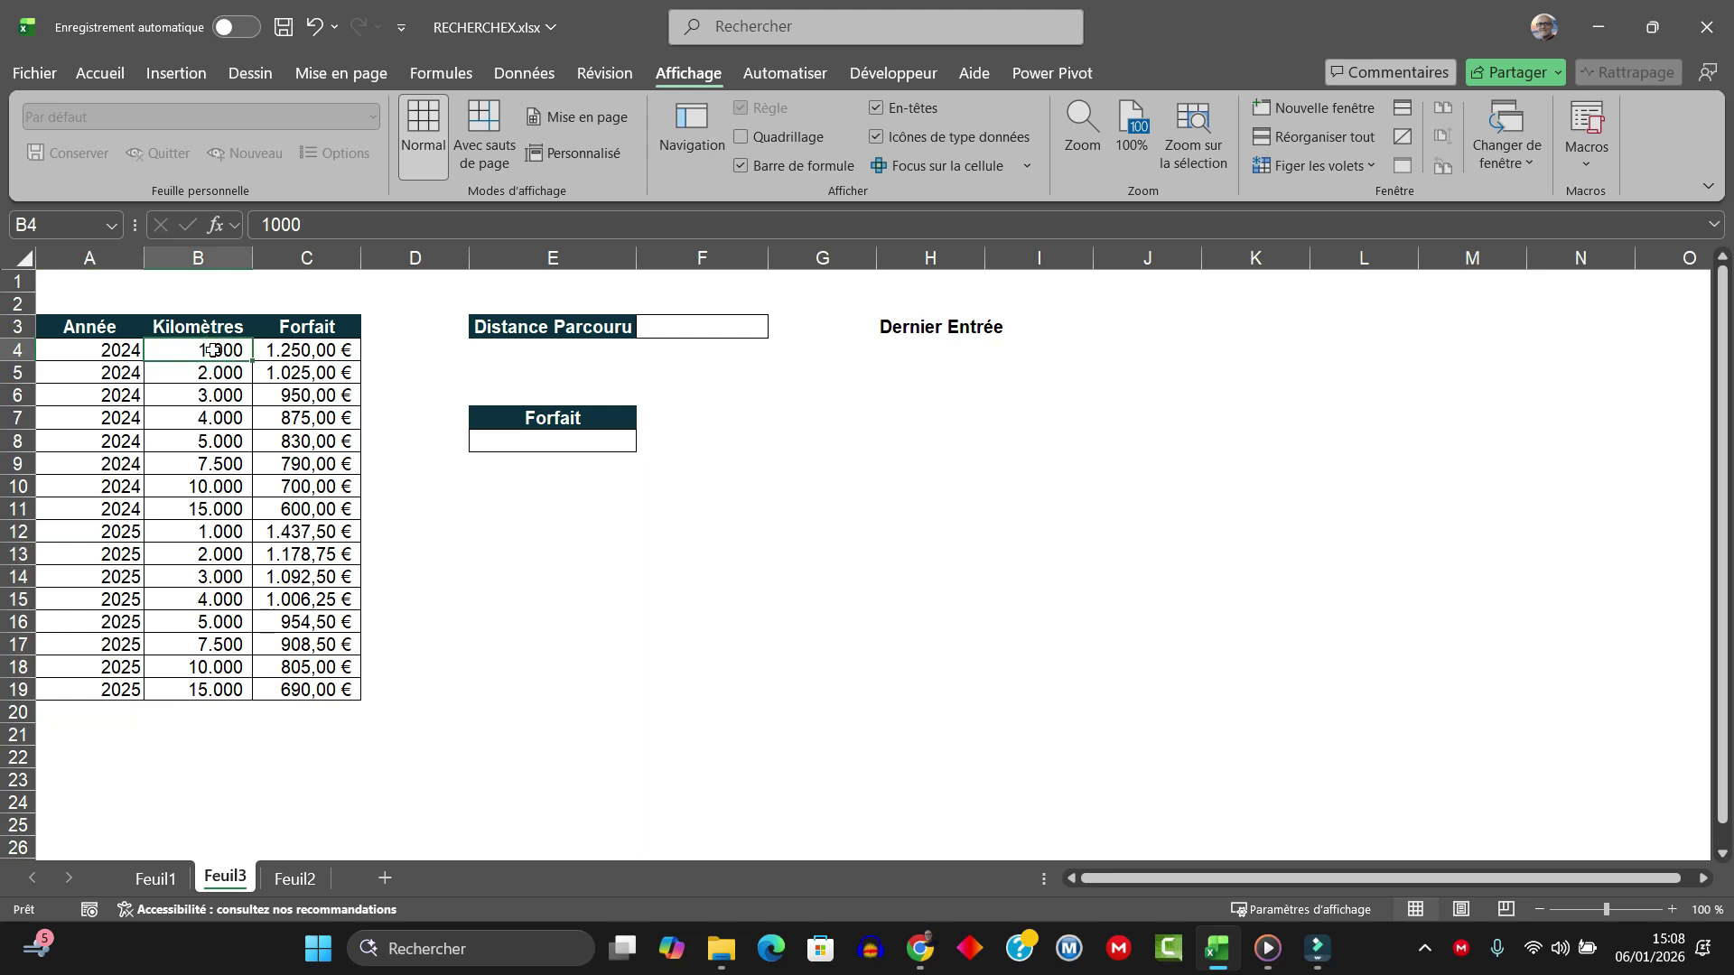
pyautogui.moveTo(213, 351); pyautogui.dragTo(221, 464)
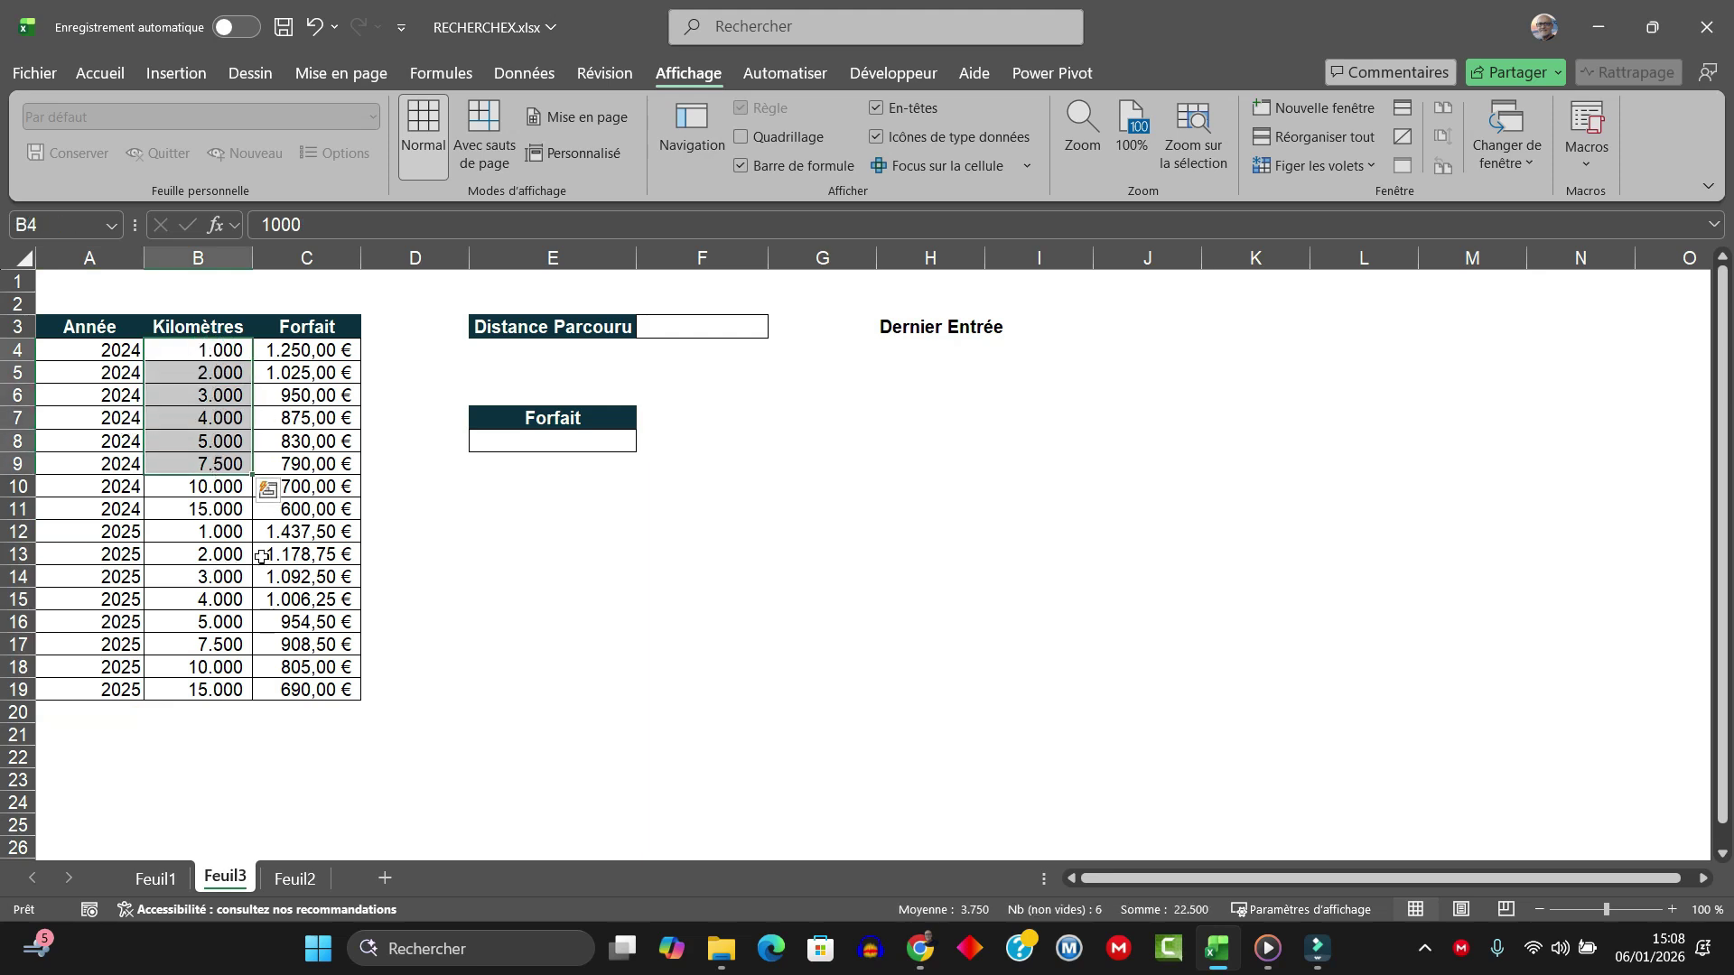
pyautogui.click(233, 540)
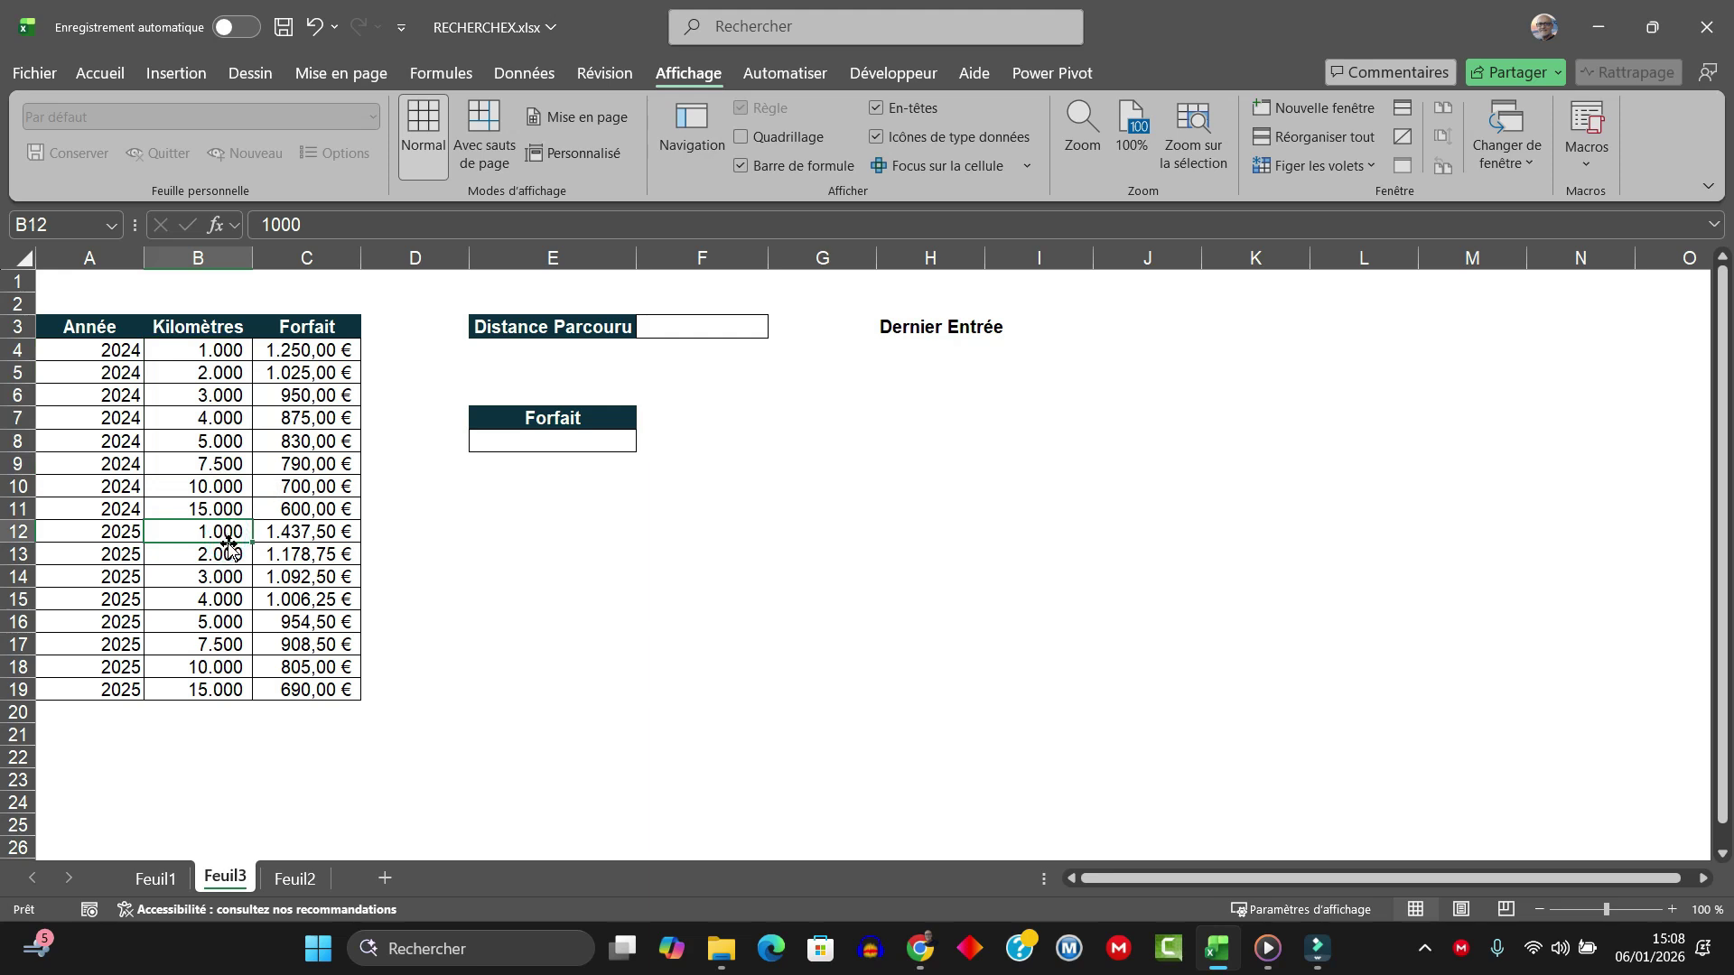
# Step: Enter 12500 as the Distance Parcouru in F3
pyautogui.click(588, 443)
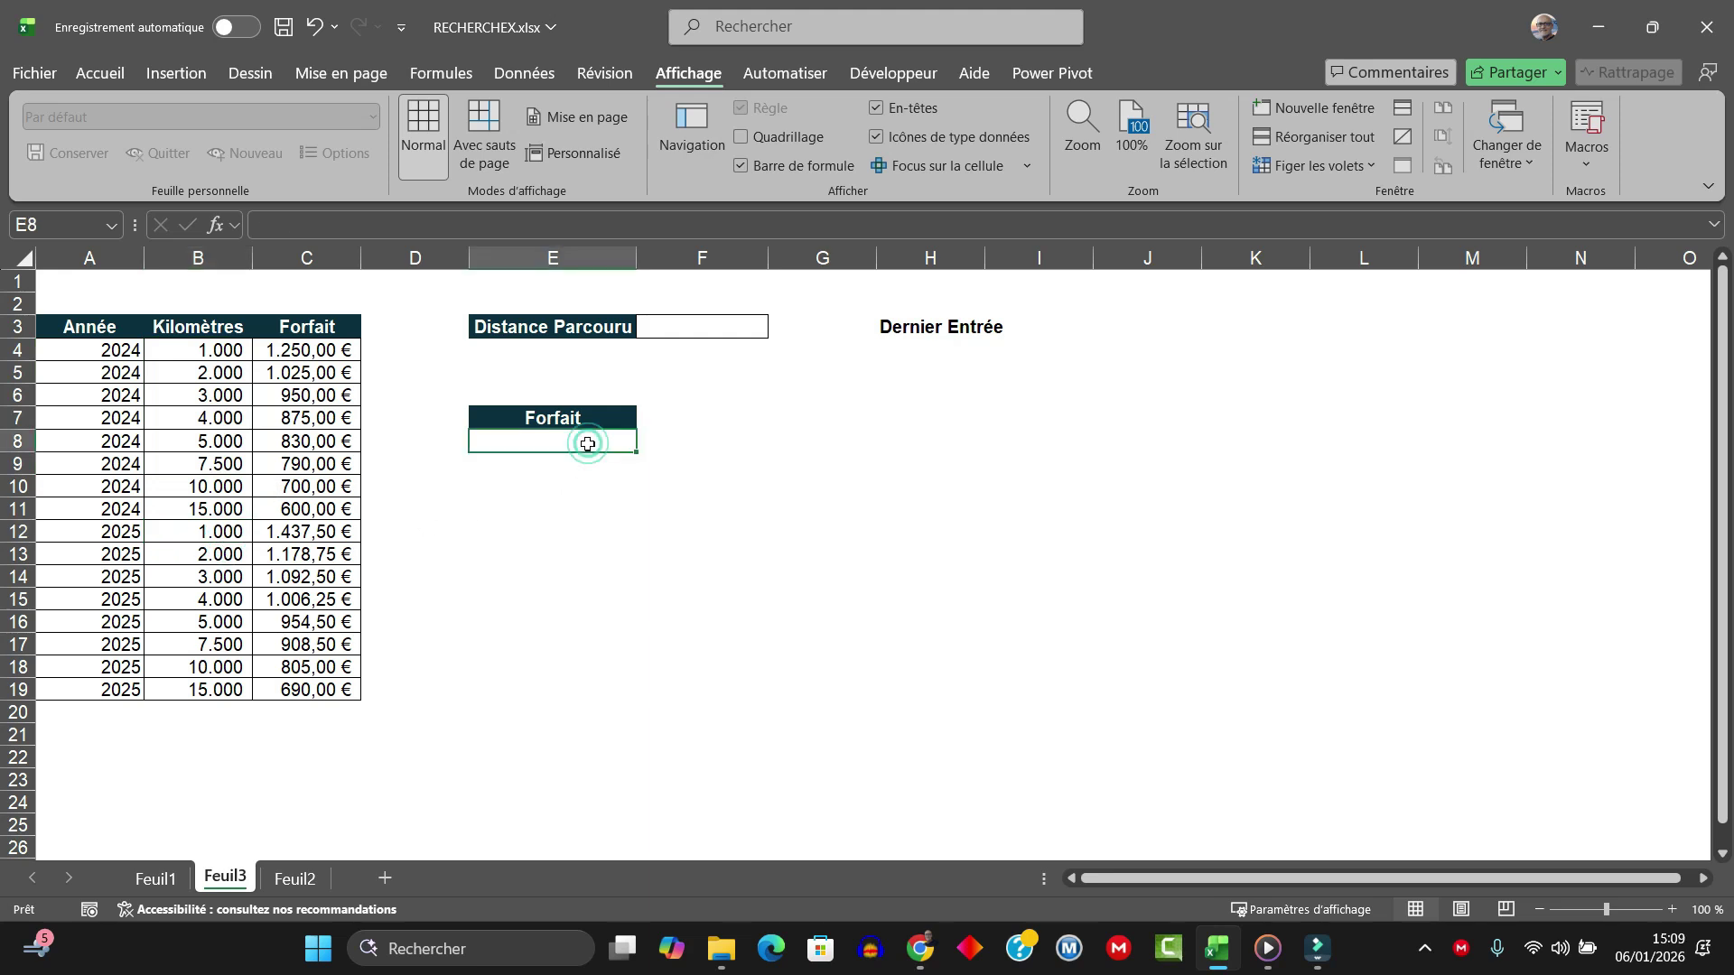
pyautogui.click(708, 329)
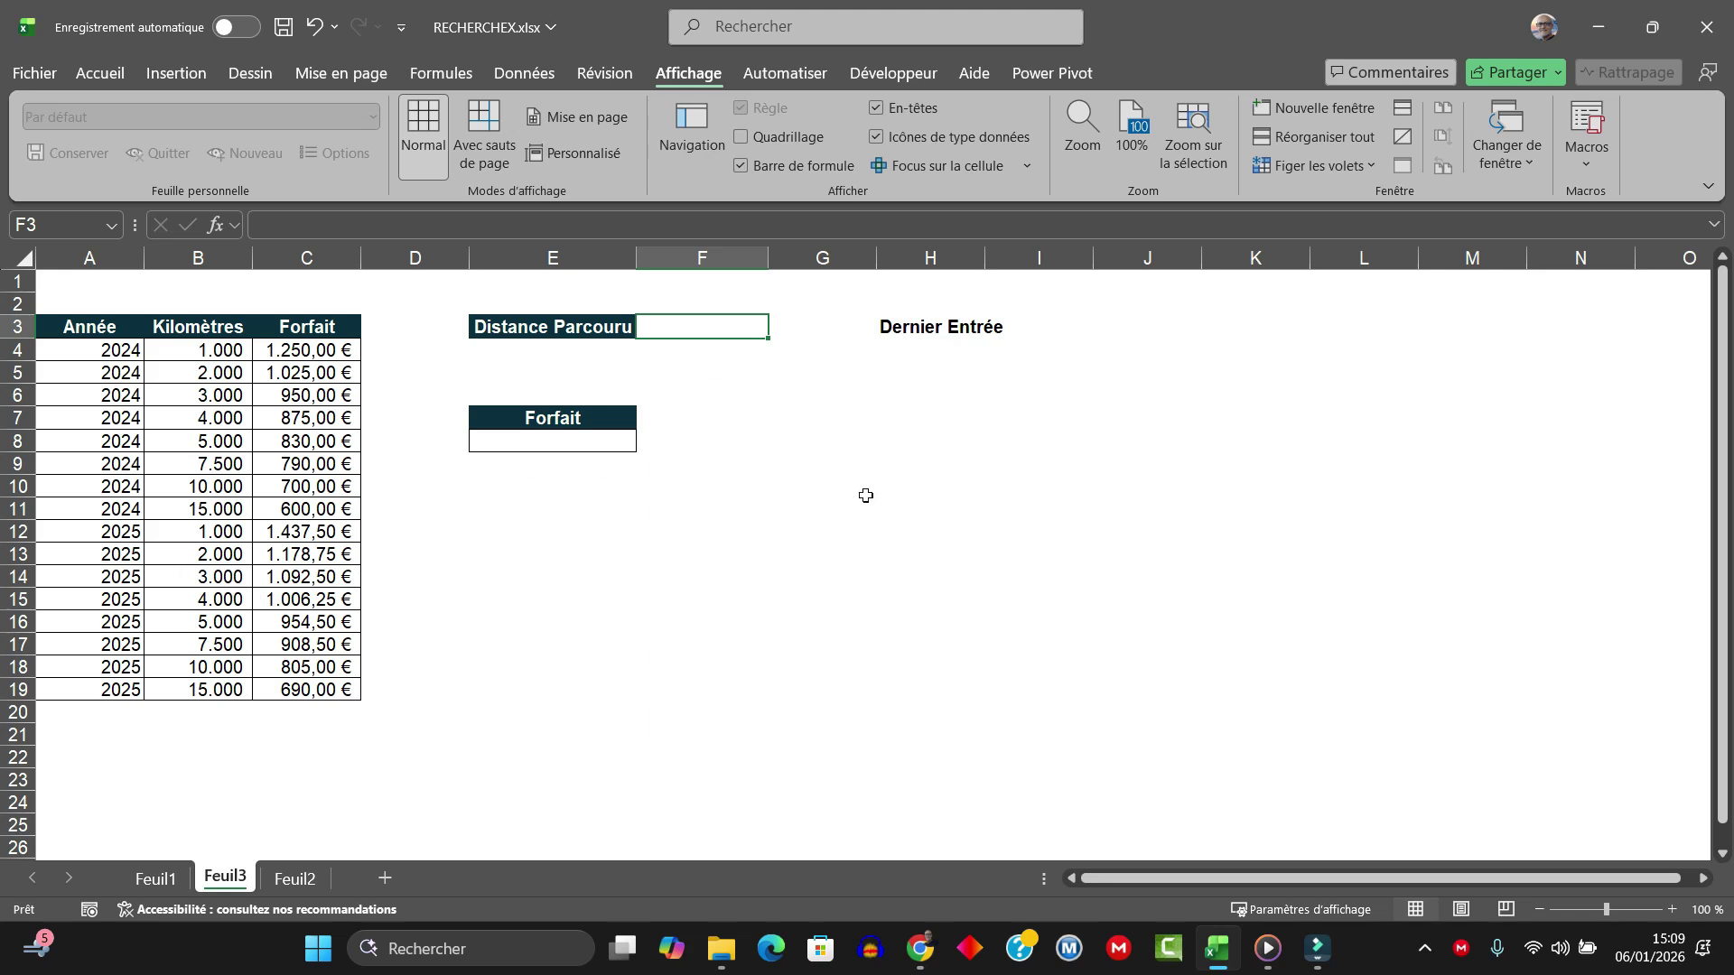
pyautogui.write('12500')
pyautogui.press('Return')
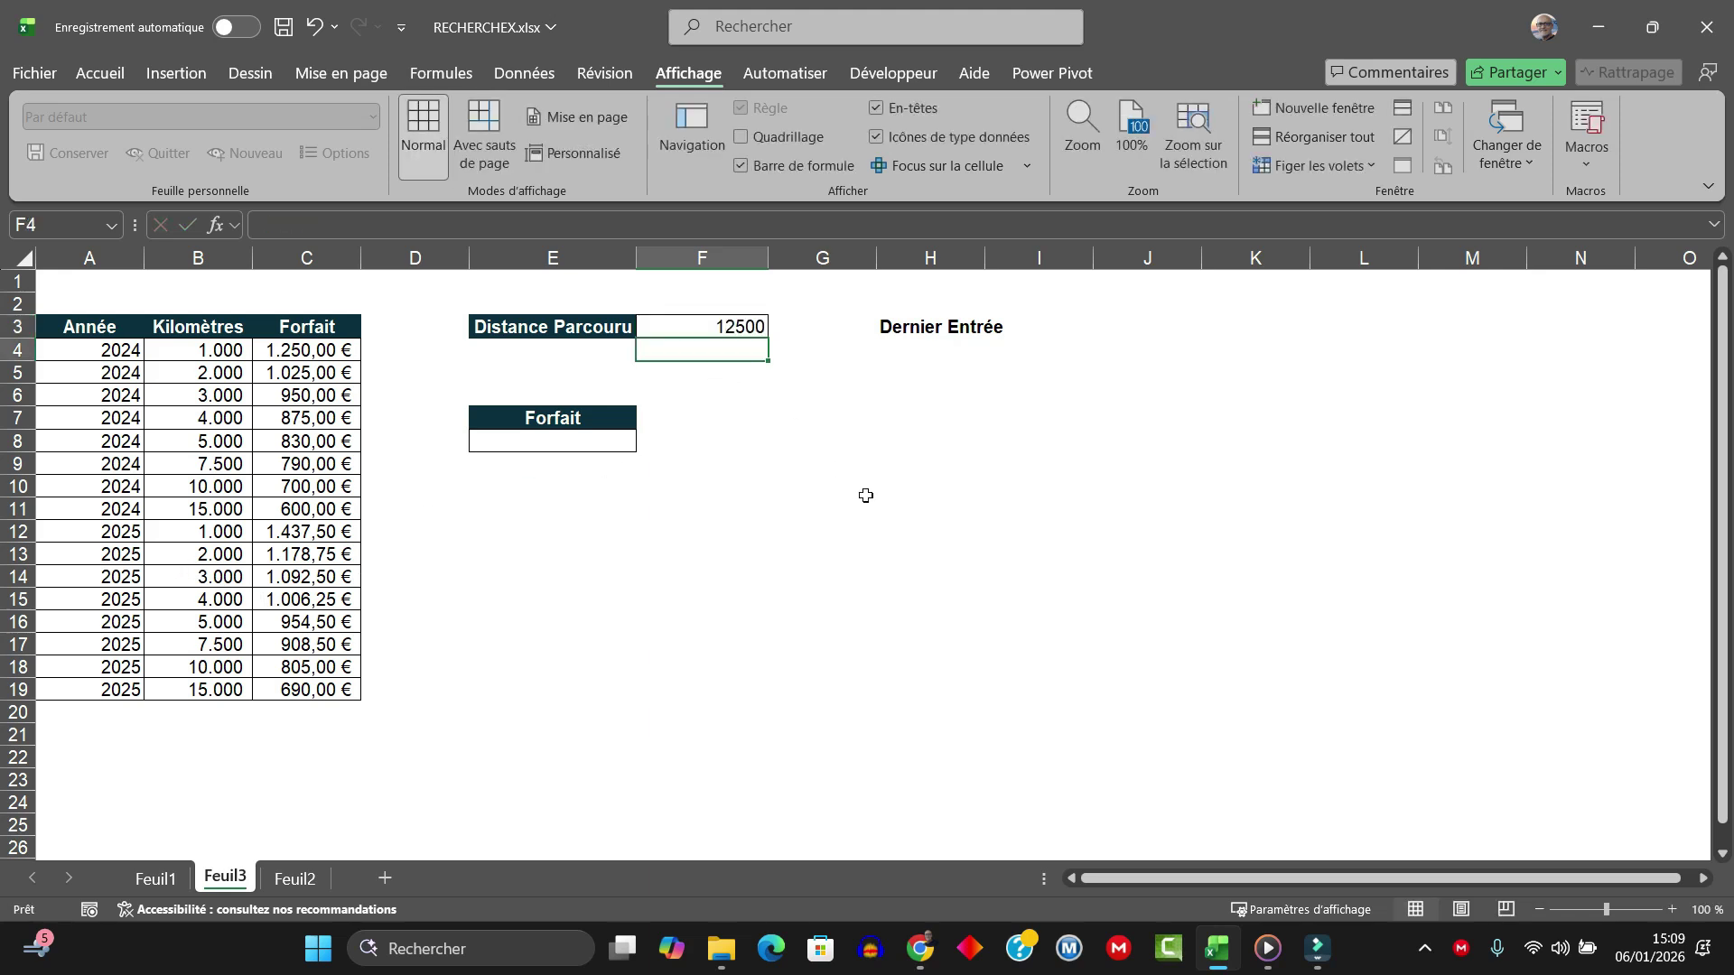
# Step: Start a RECHERCHEX in E8 on F3, searching B4:B19 and returning C4:C19
pyautogui.click(573, 442)
pyautogui.write('=r')
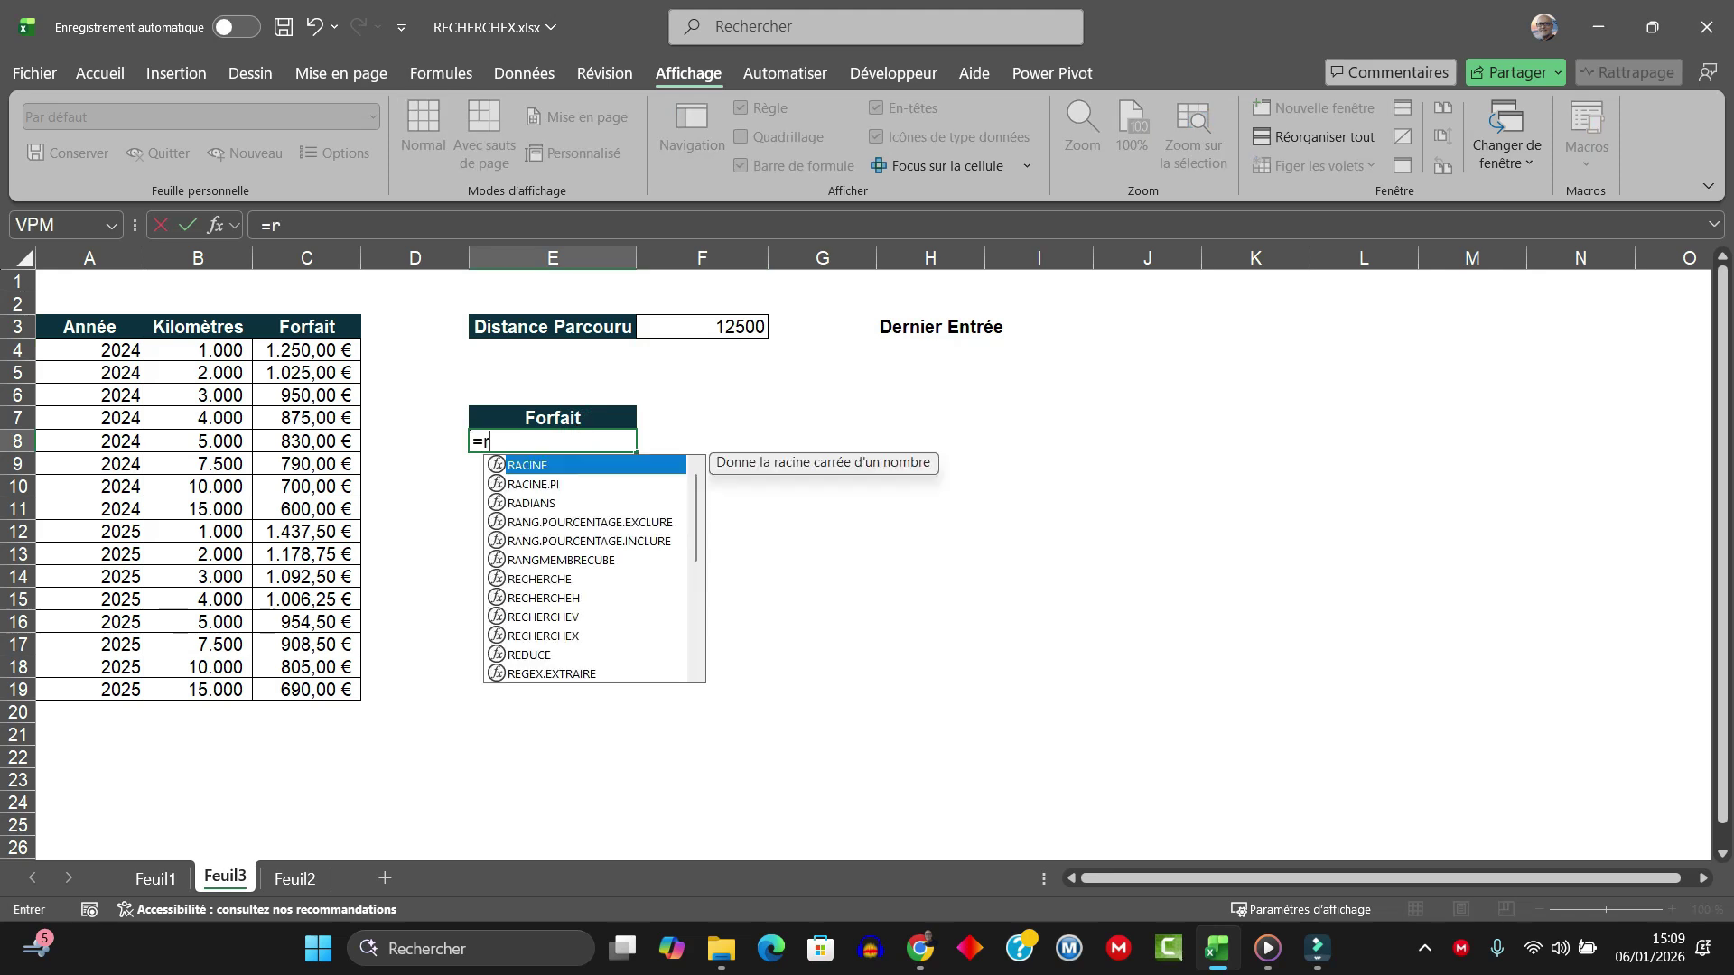
pyautogui.write('eche')
pyautogui.doubleClick(560, 522)
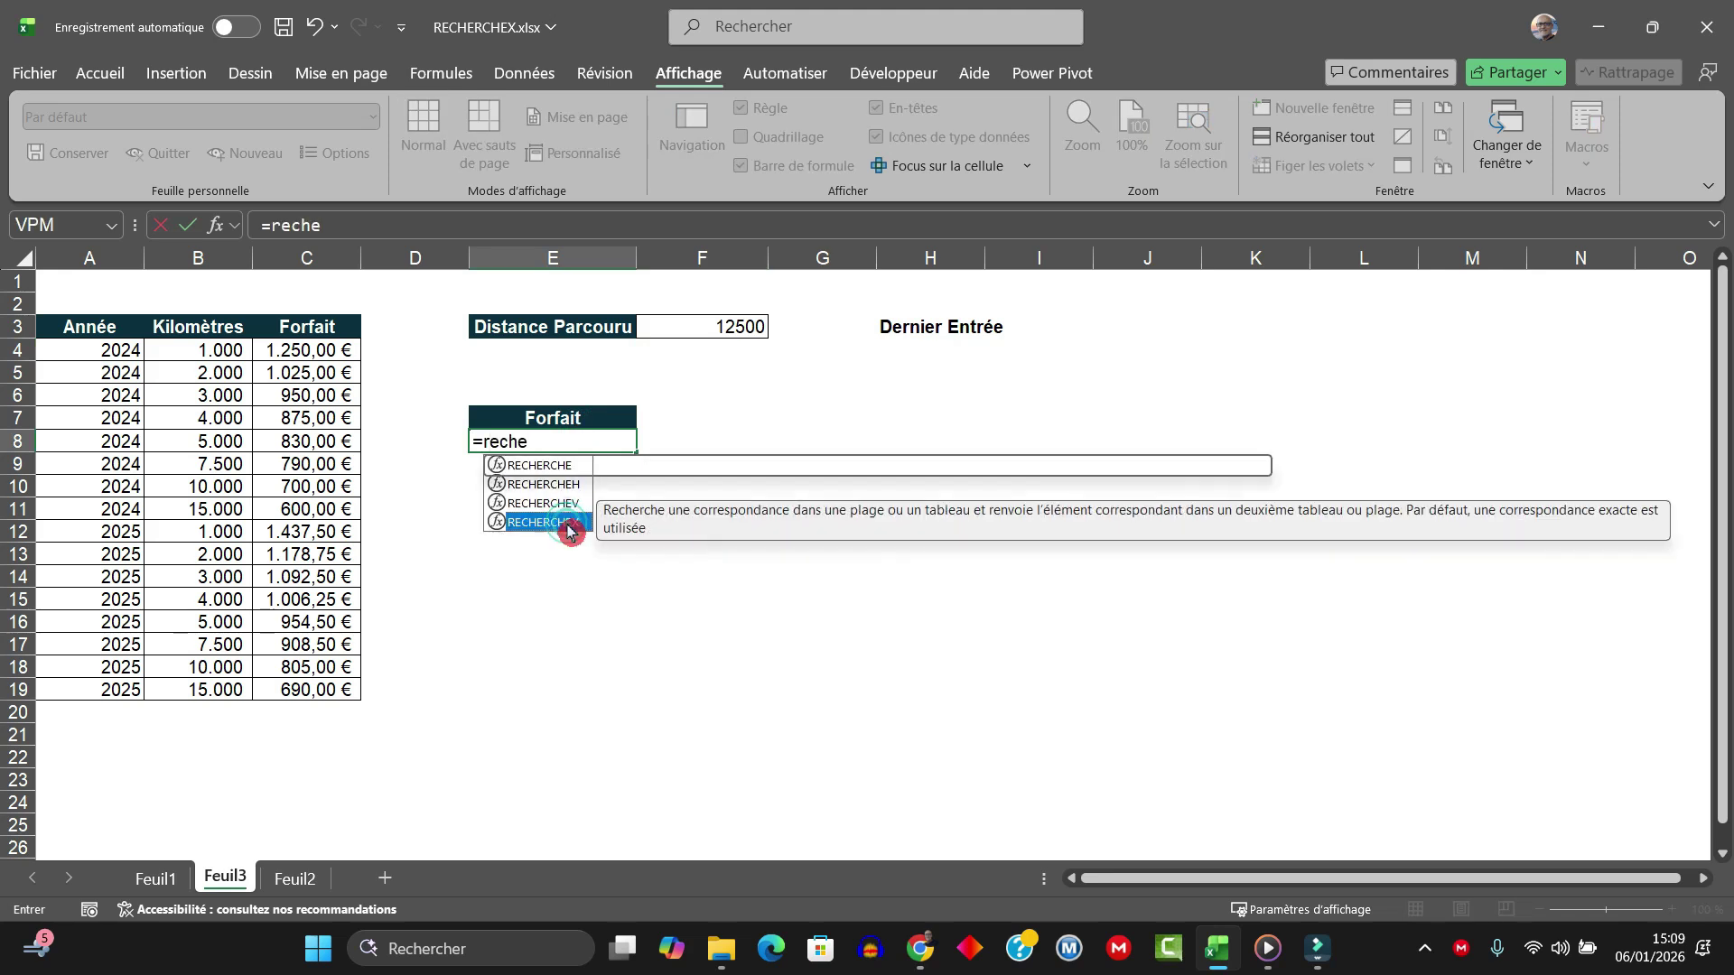
pyautogui.click(736, 330)
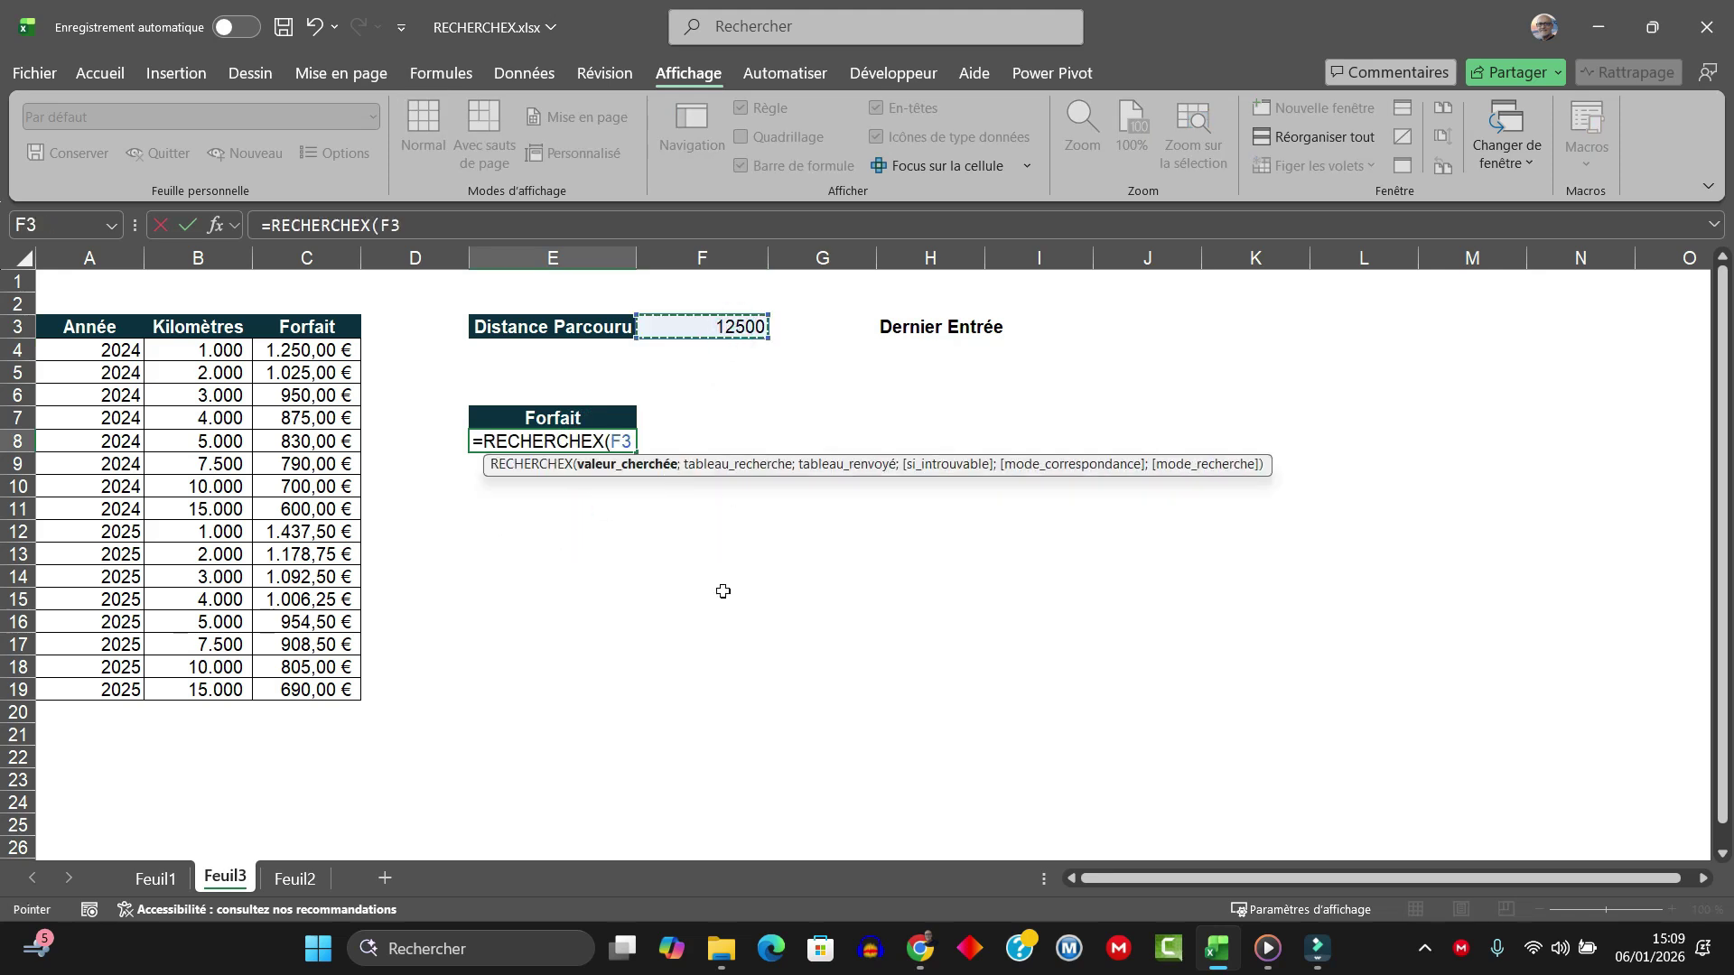
pyautogui.write(';')
pyautogui.moveTo(208, 350); pyautogui.dragTo(190, 694)
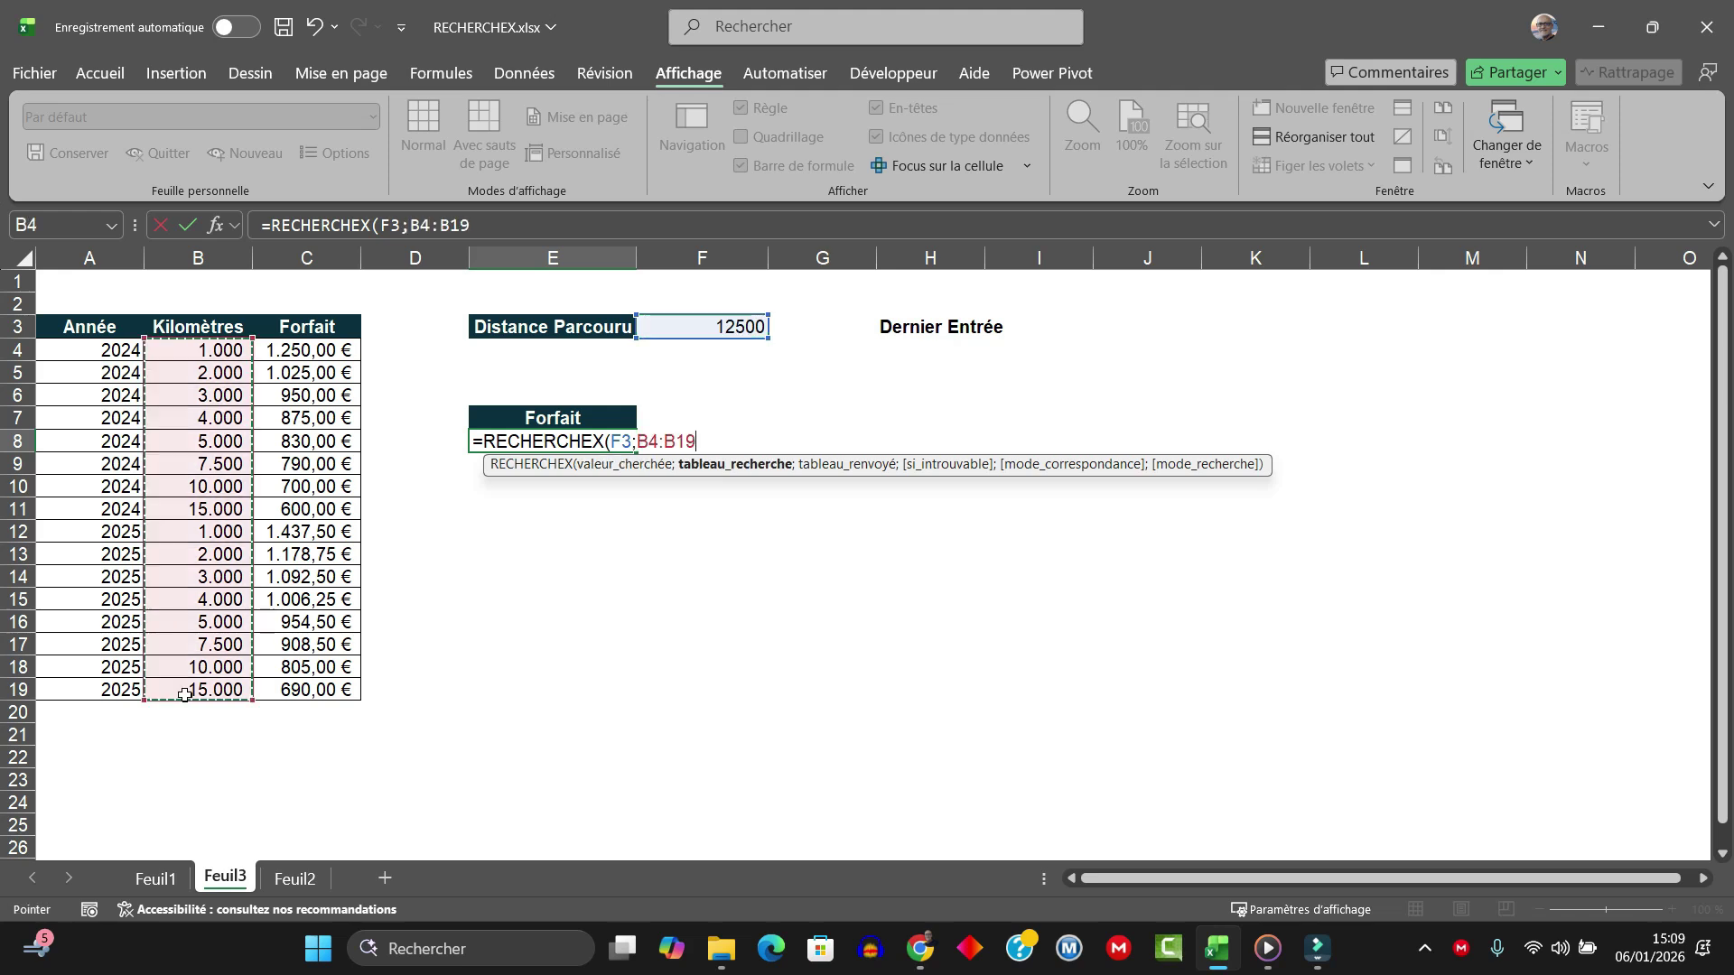
pyautogui.write(';')
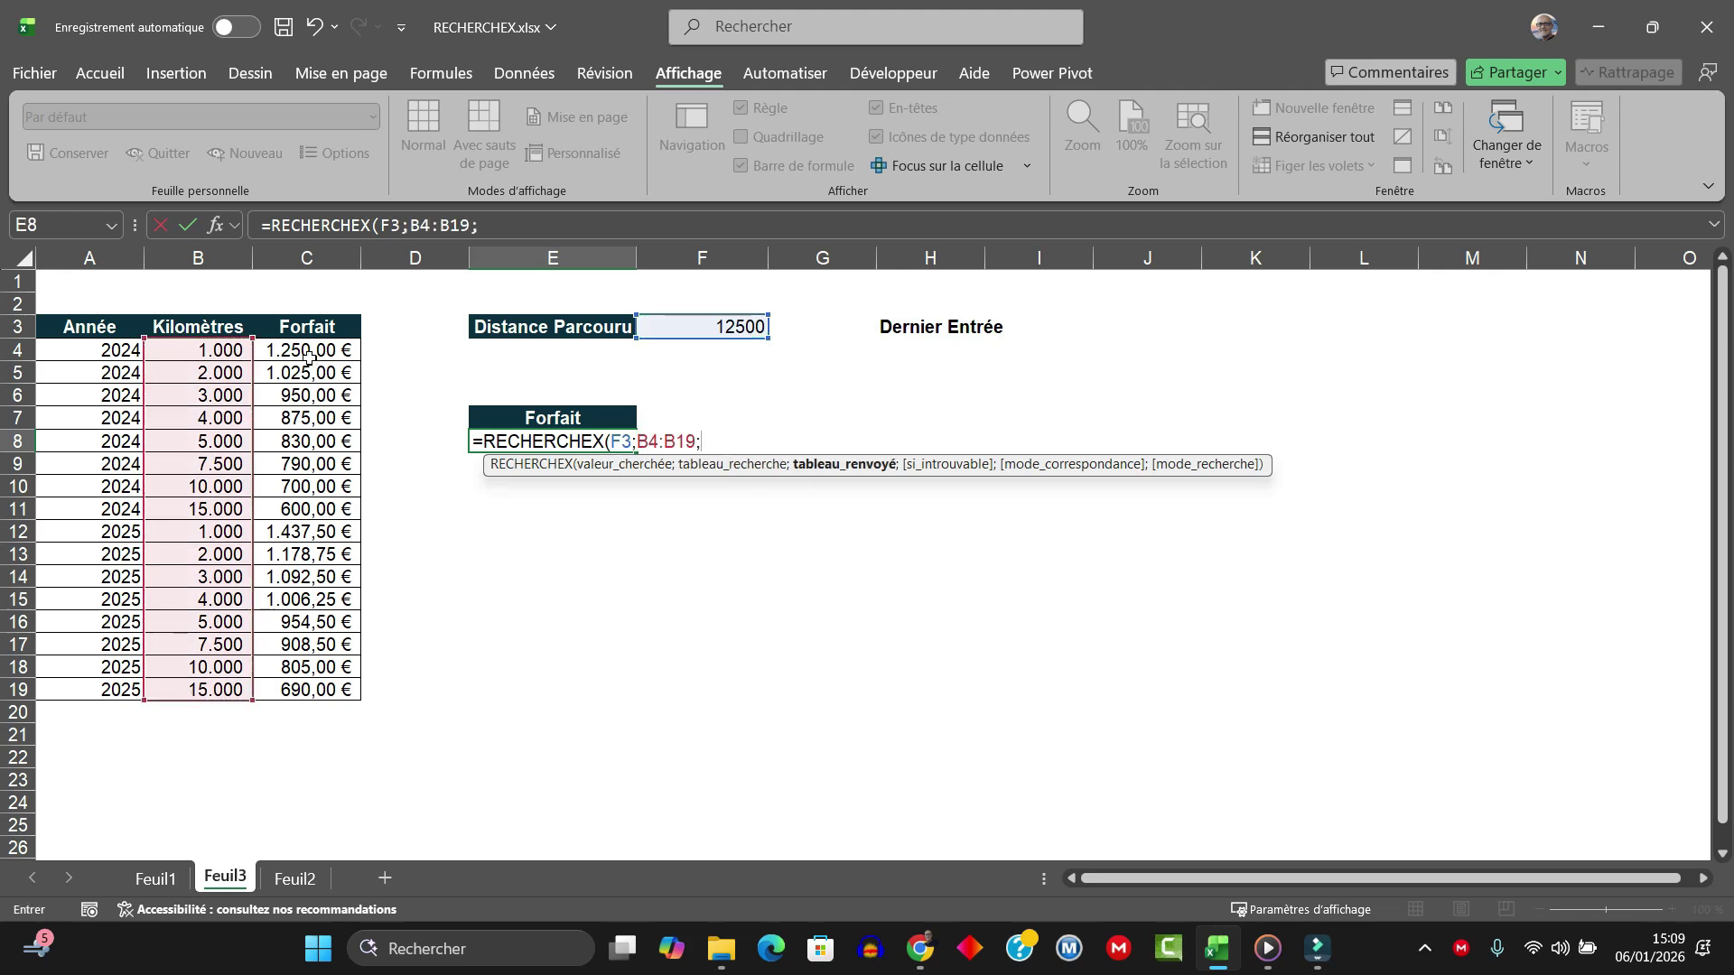
pyautogui.moveTo(308, 354); pyautogui.dragTo(299, 688)
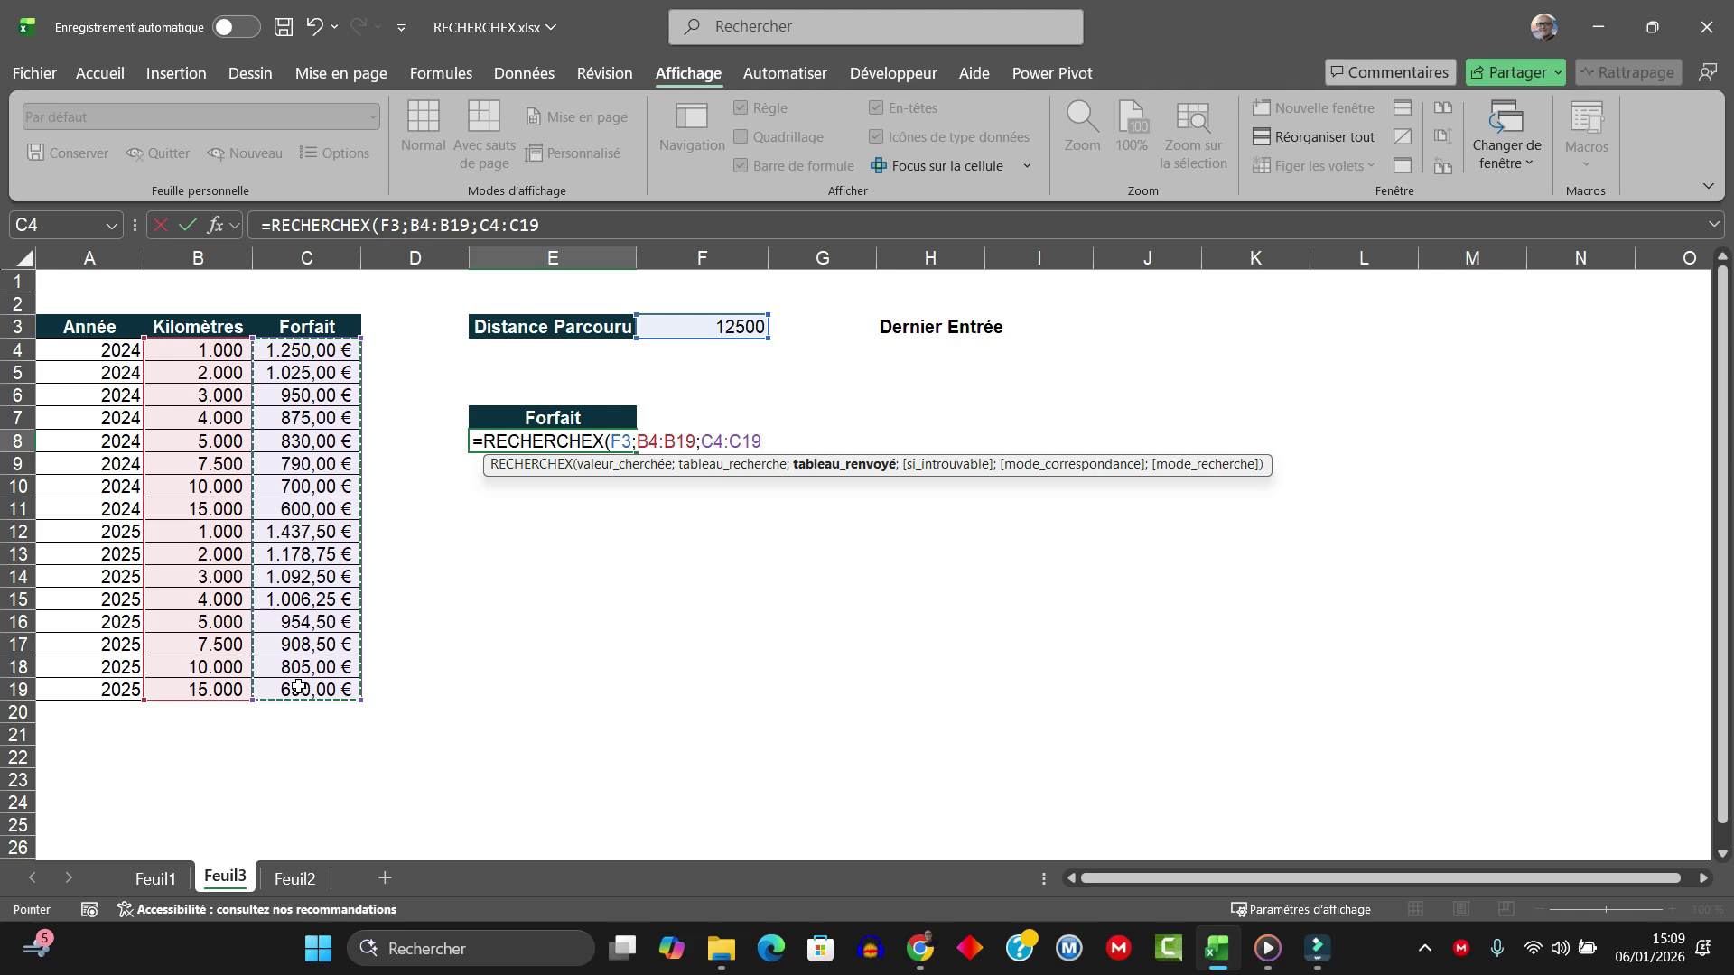
# Step: Set match mode -1 and search mode -1 (last-to-first), returning 805
pyautogui.write(';')
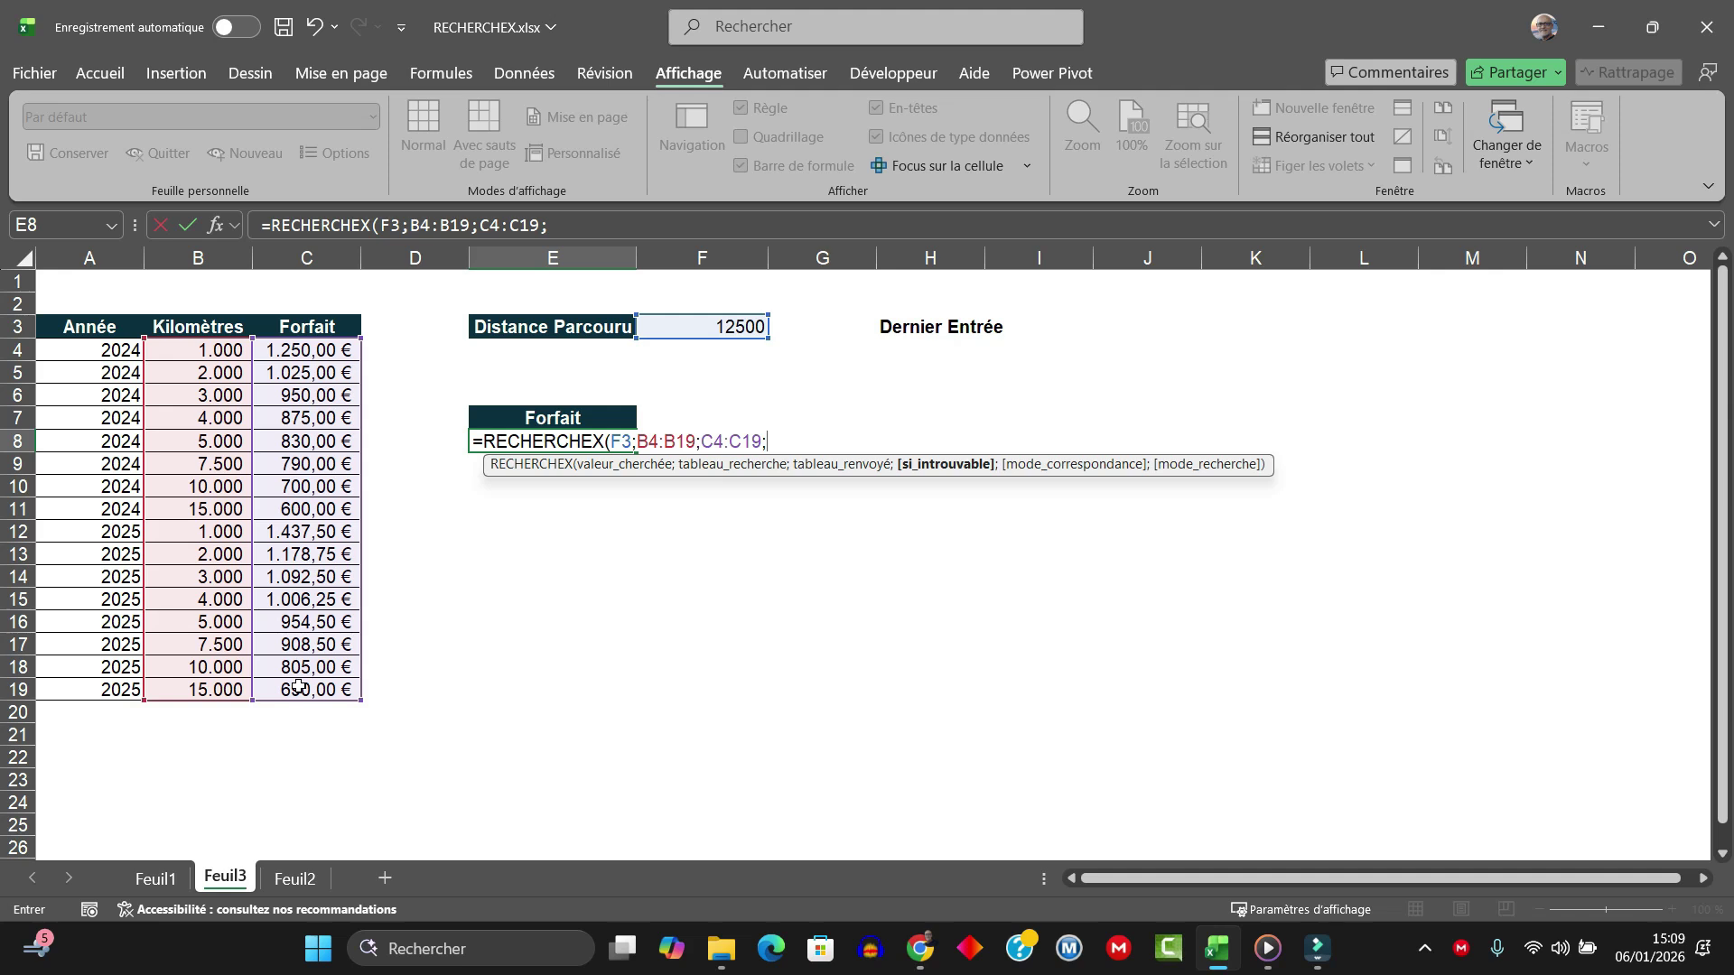
pyautogui.write(';')
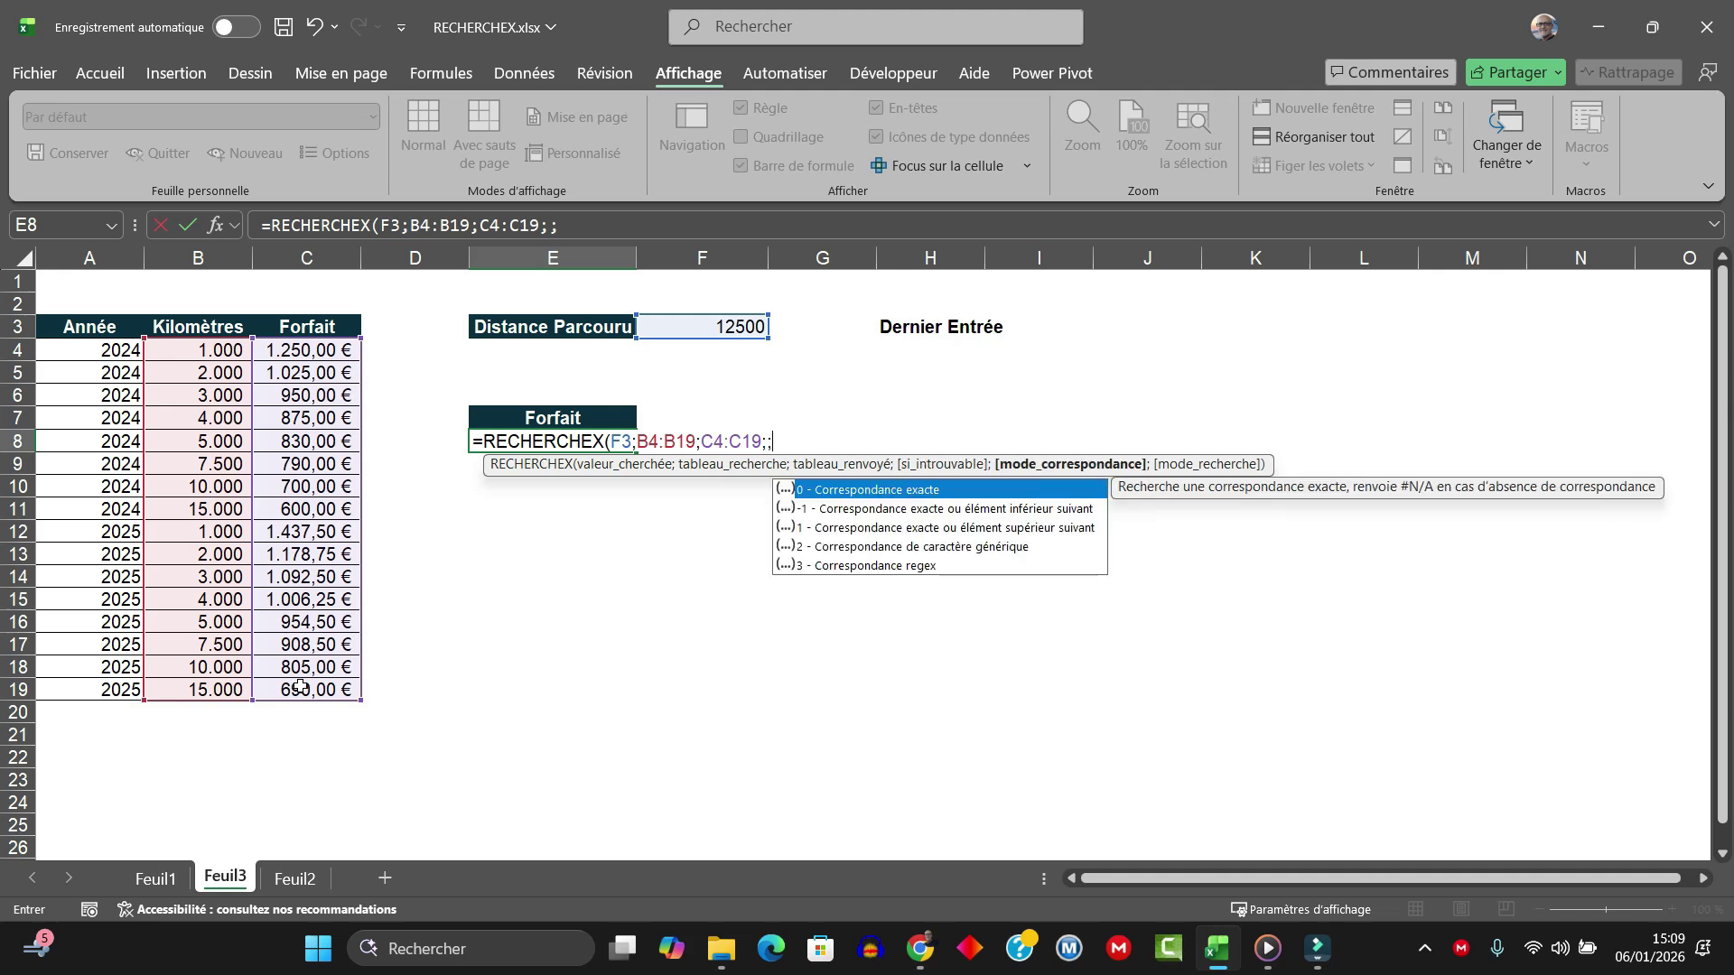
pyautogui.doubleClick(1045, 511)
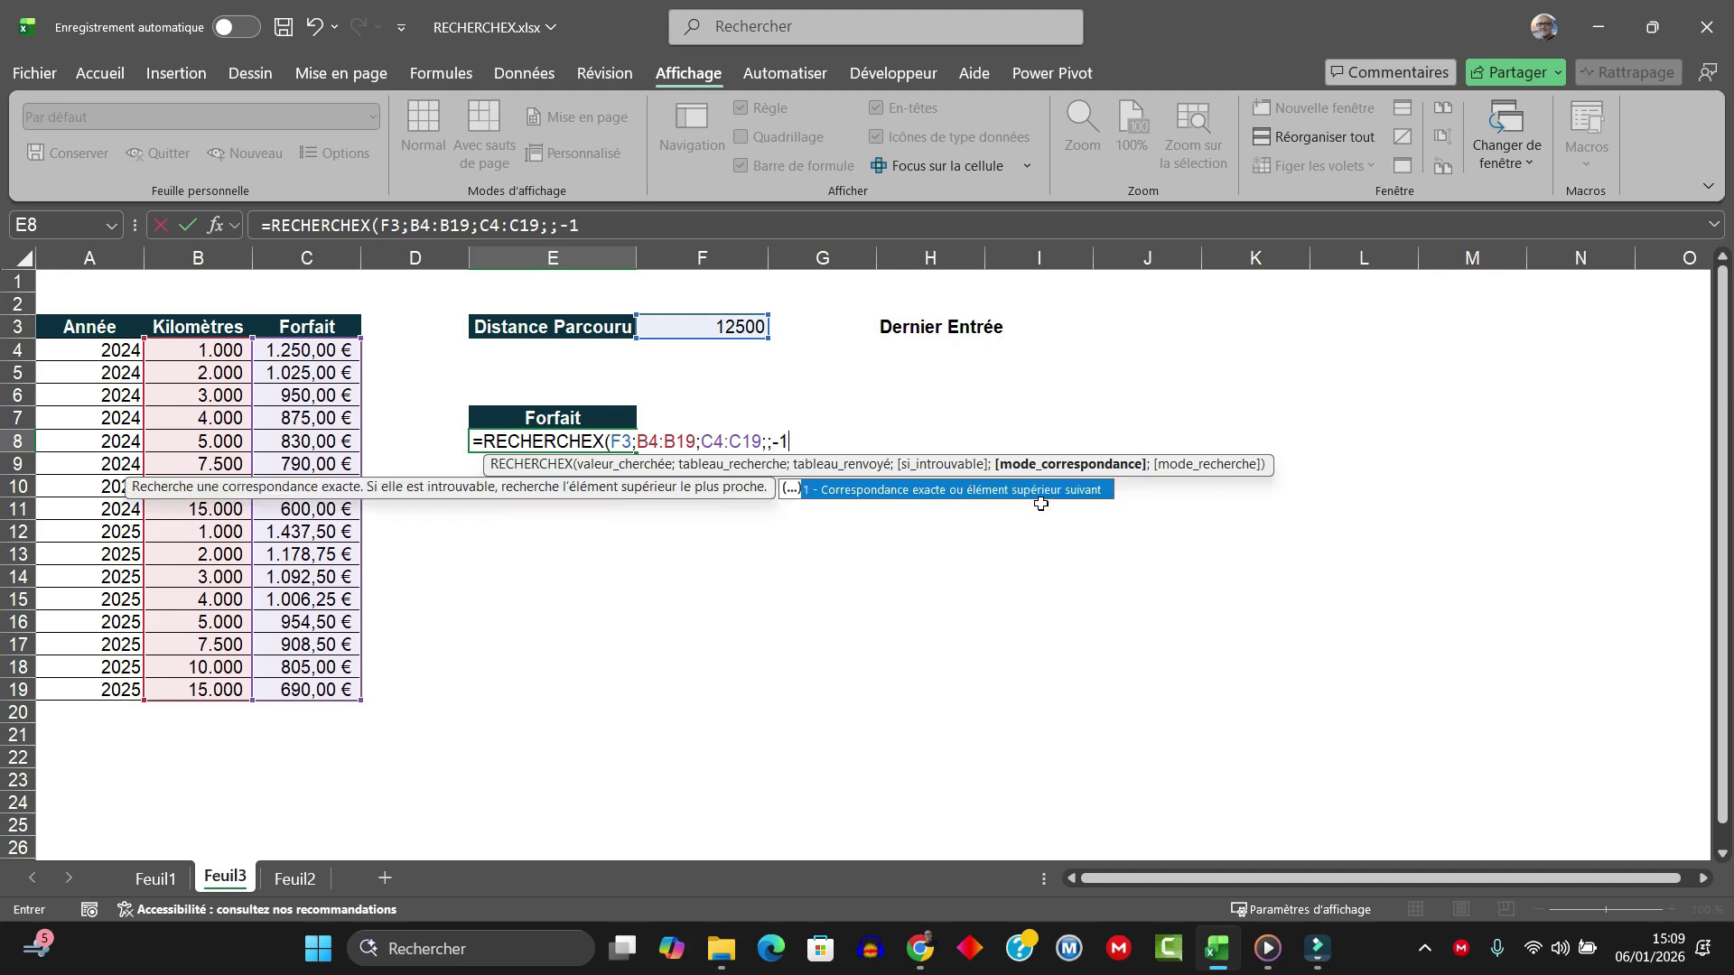
pyautogui.write(';')
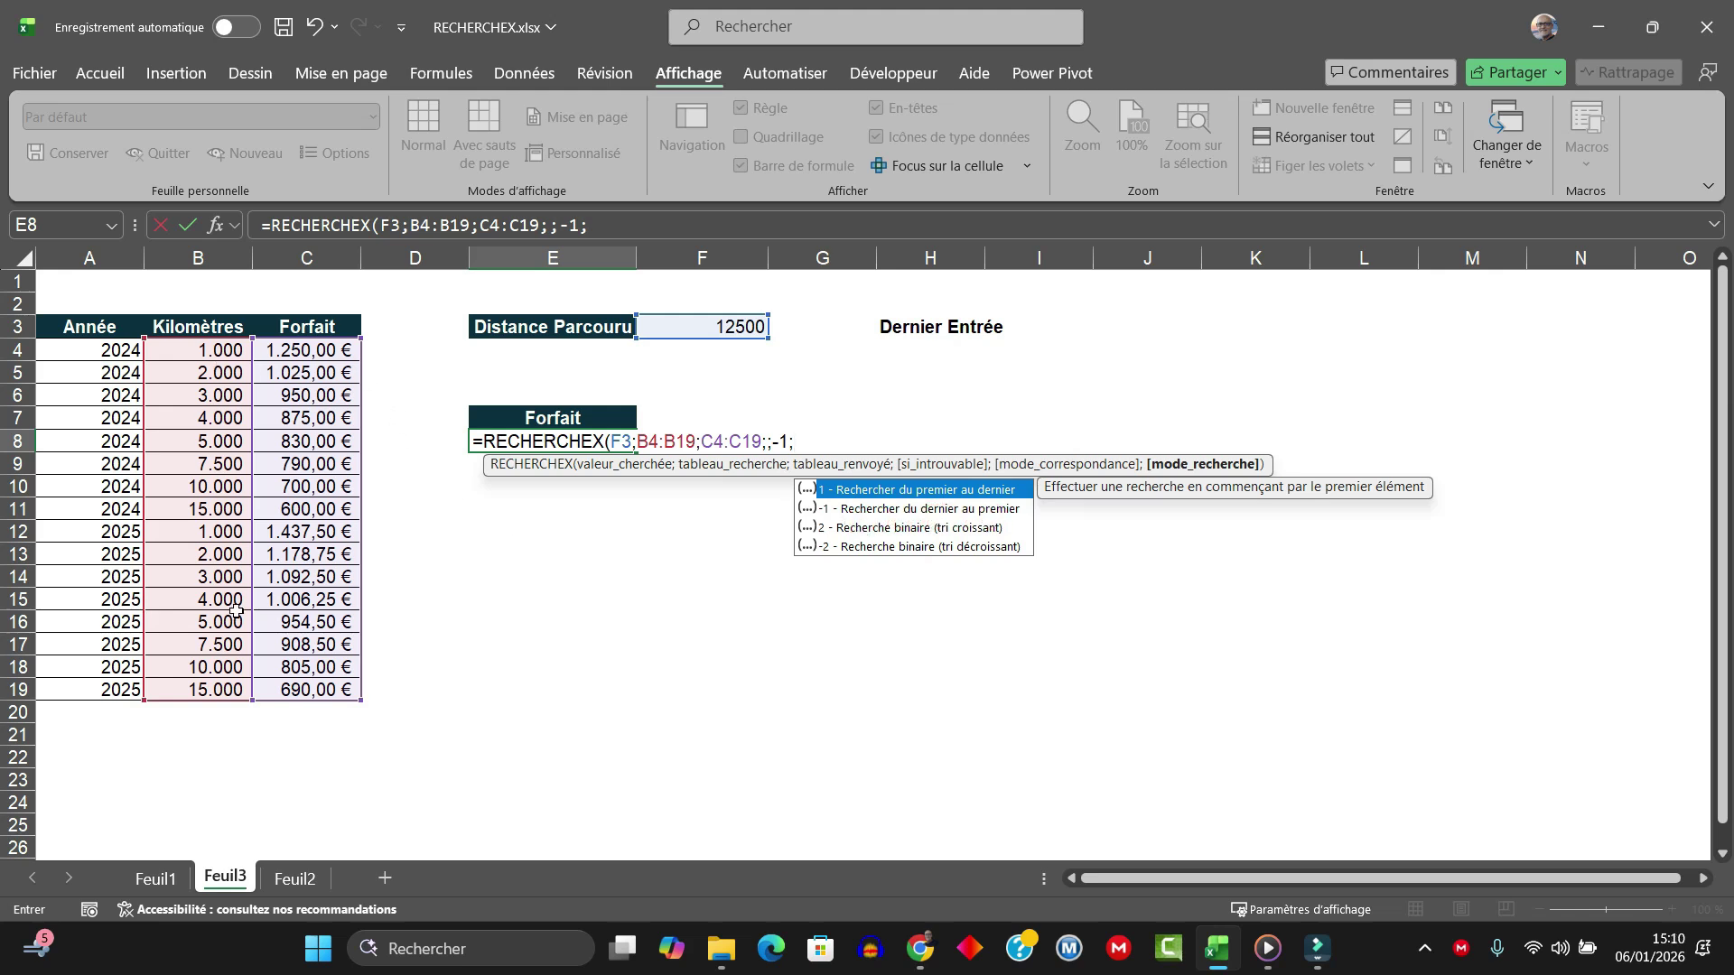
pyautogui.write('-1')
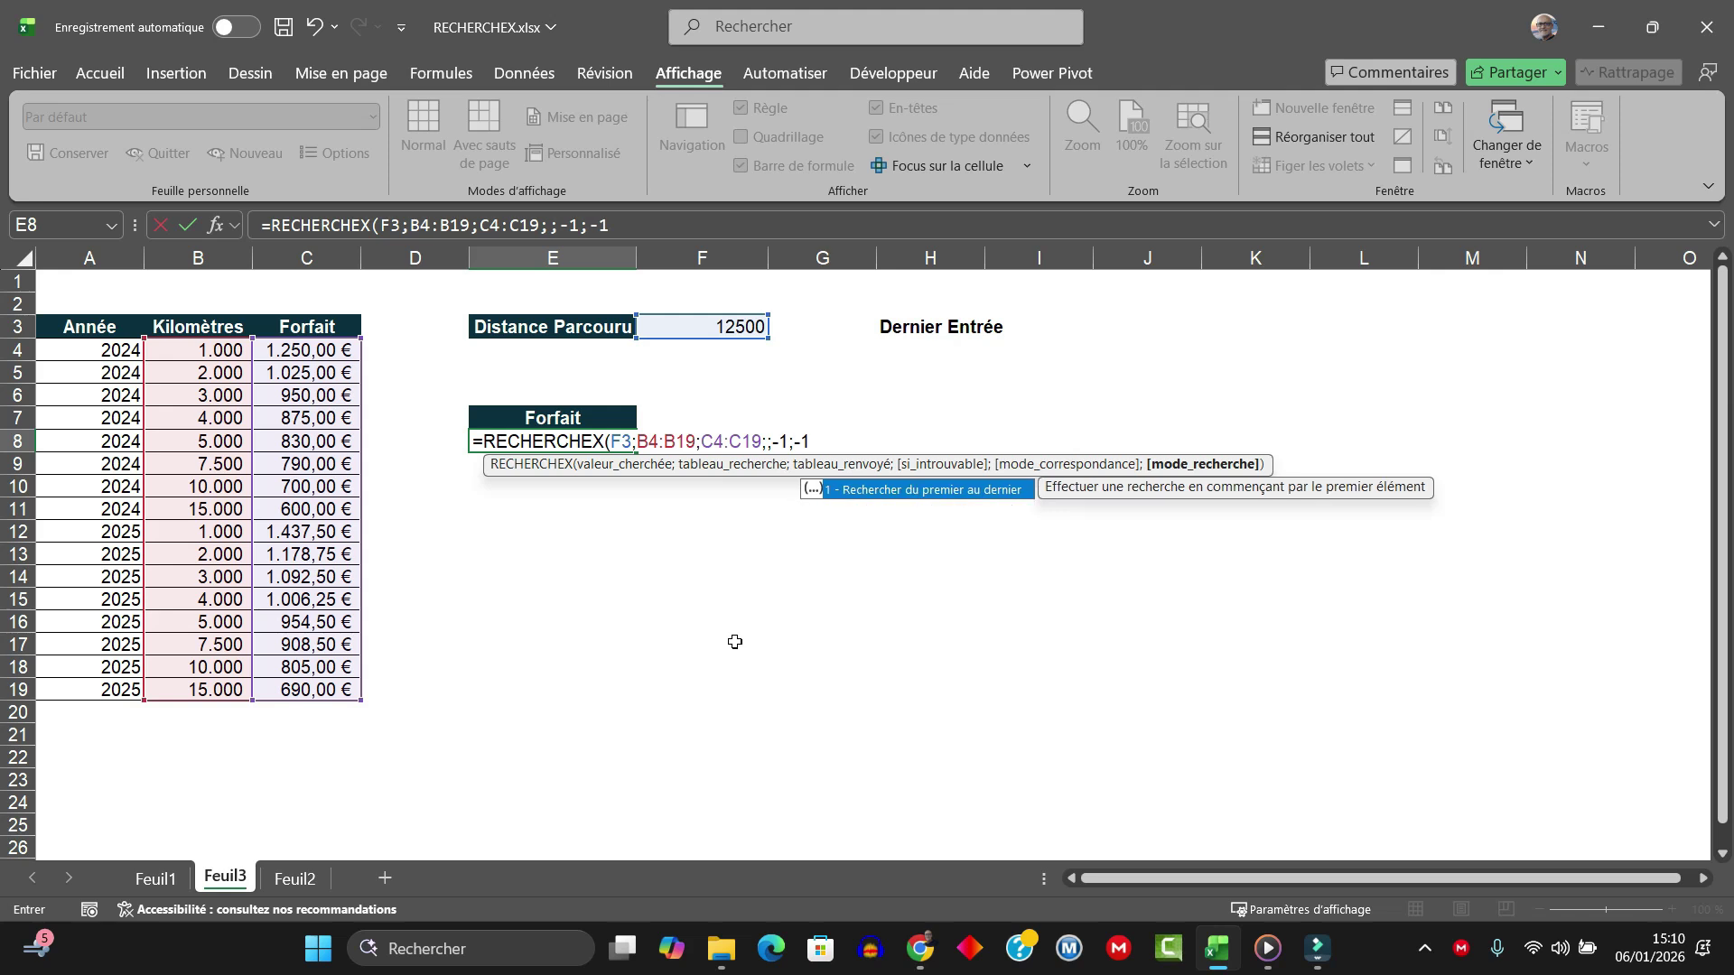
pyautogui.write(')')
pyautogui.press('Return')
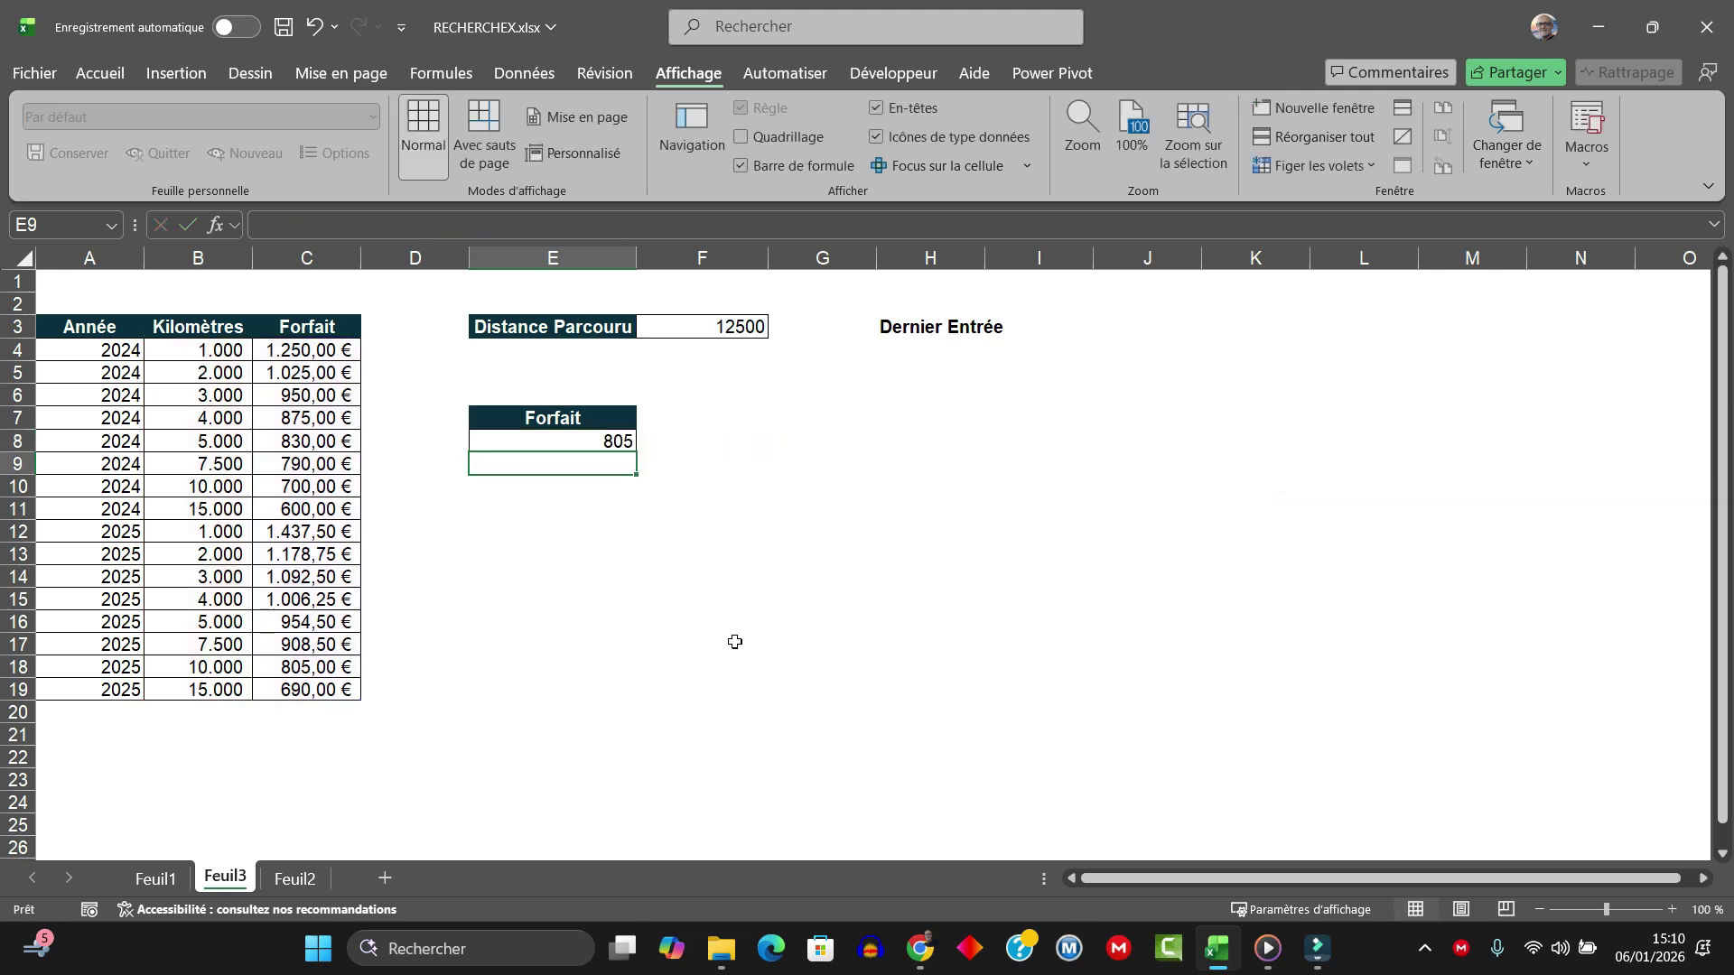
pyautogui.click(607, 437)
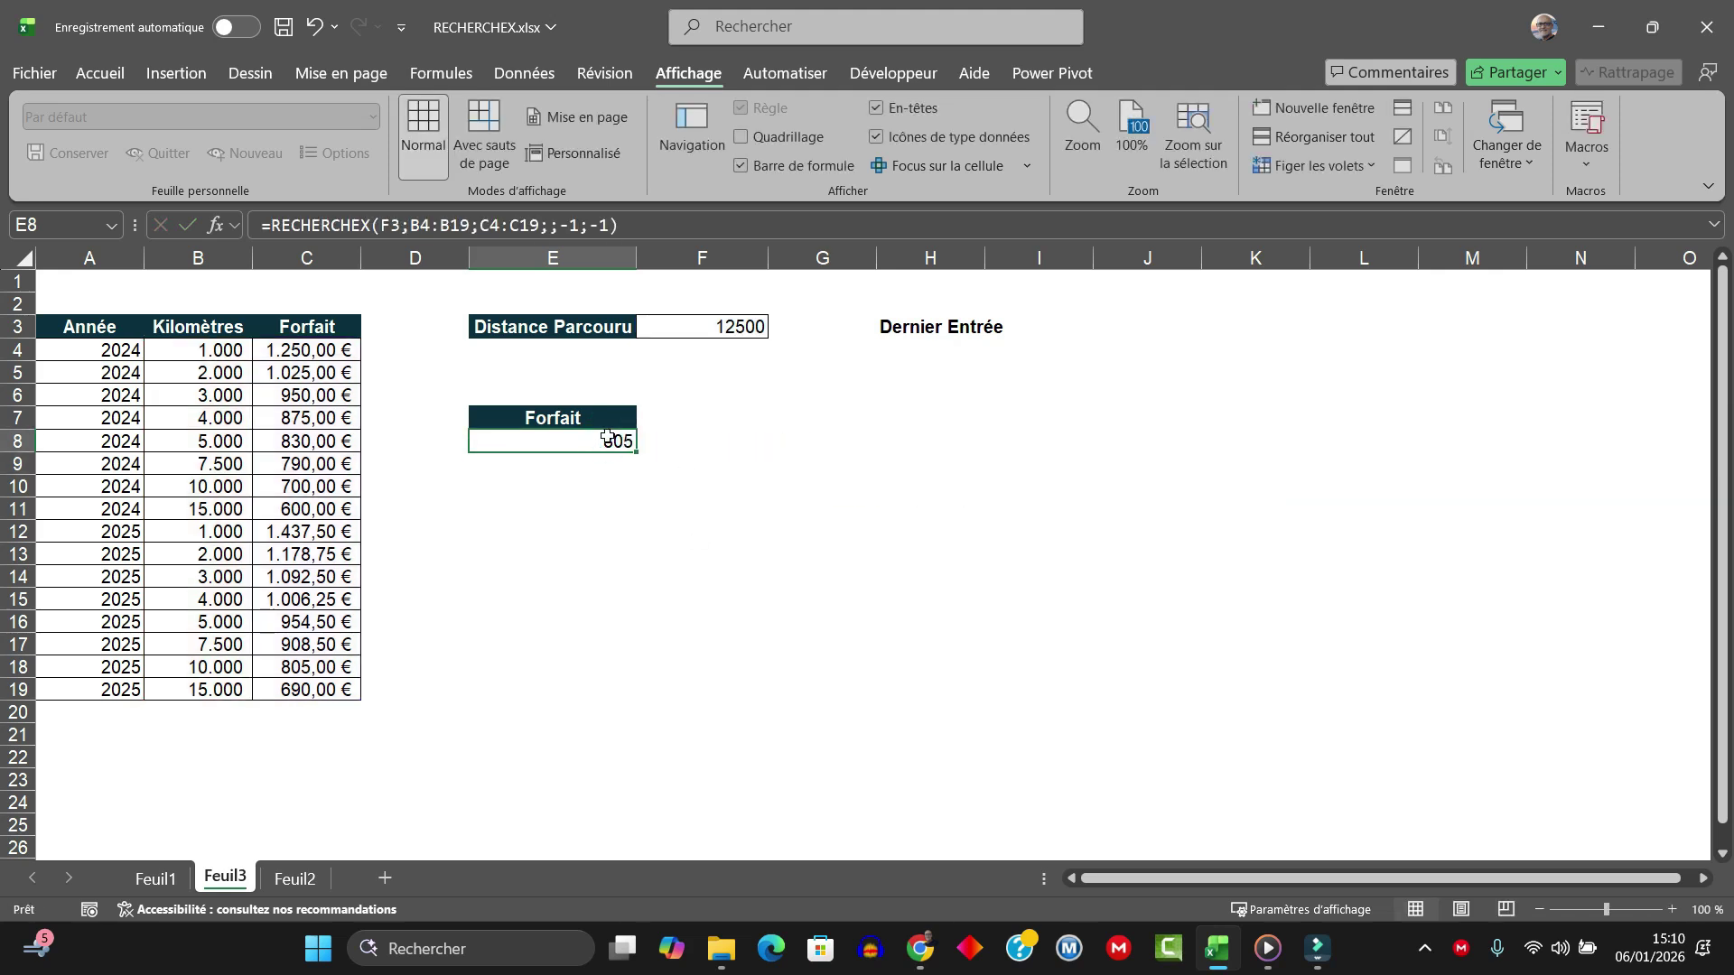
# Step: Point out the 12500 distance and the 2025, 10.000 km row that yields 805
pyautogui.click(738, 320)
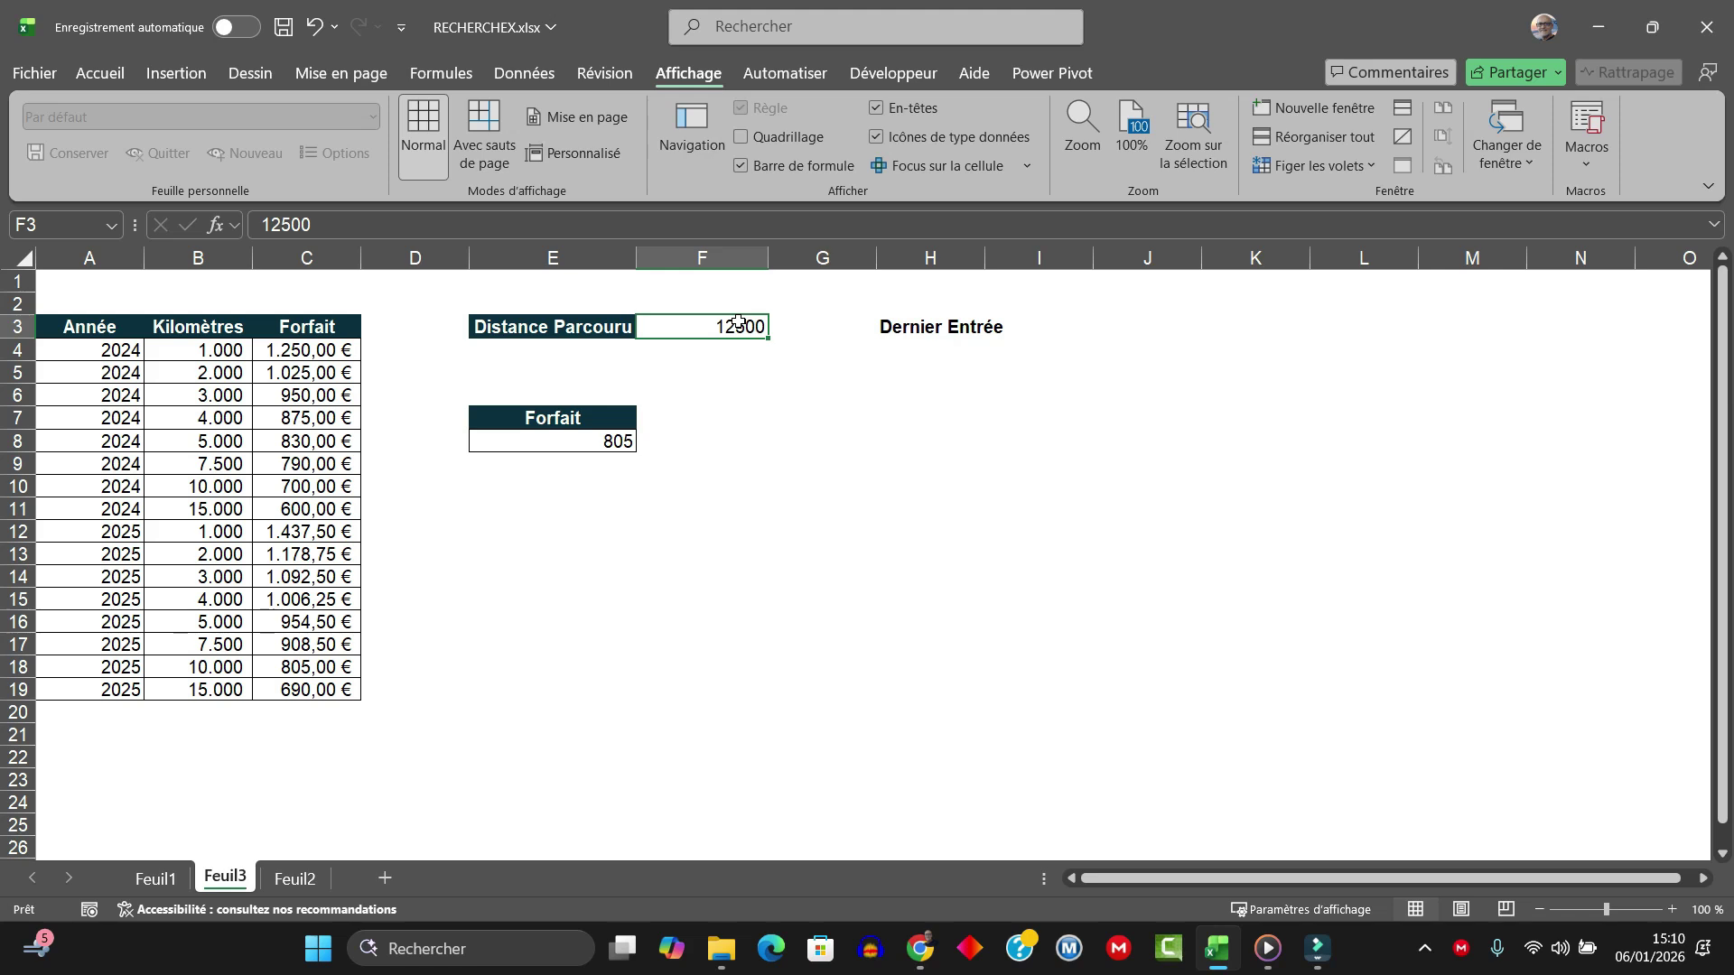
pyautogui.click(201, 664)
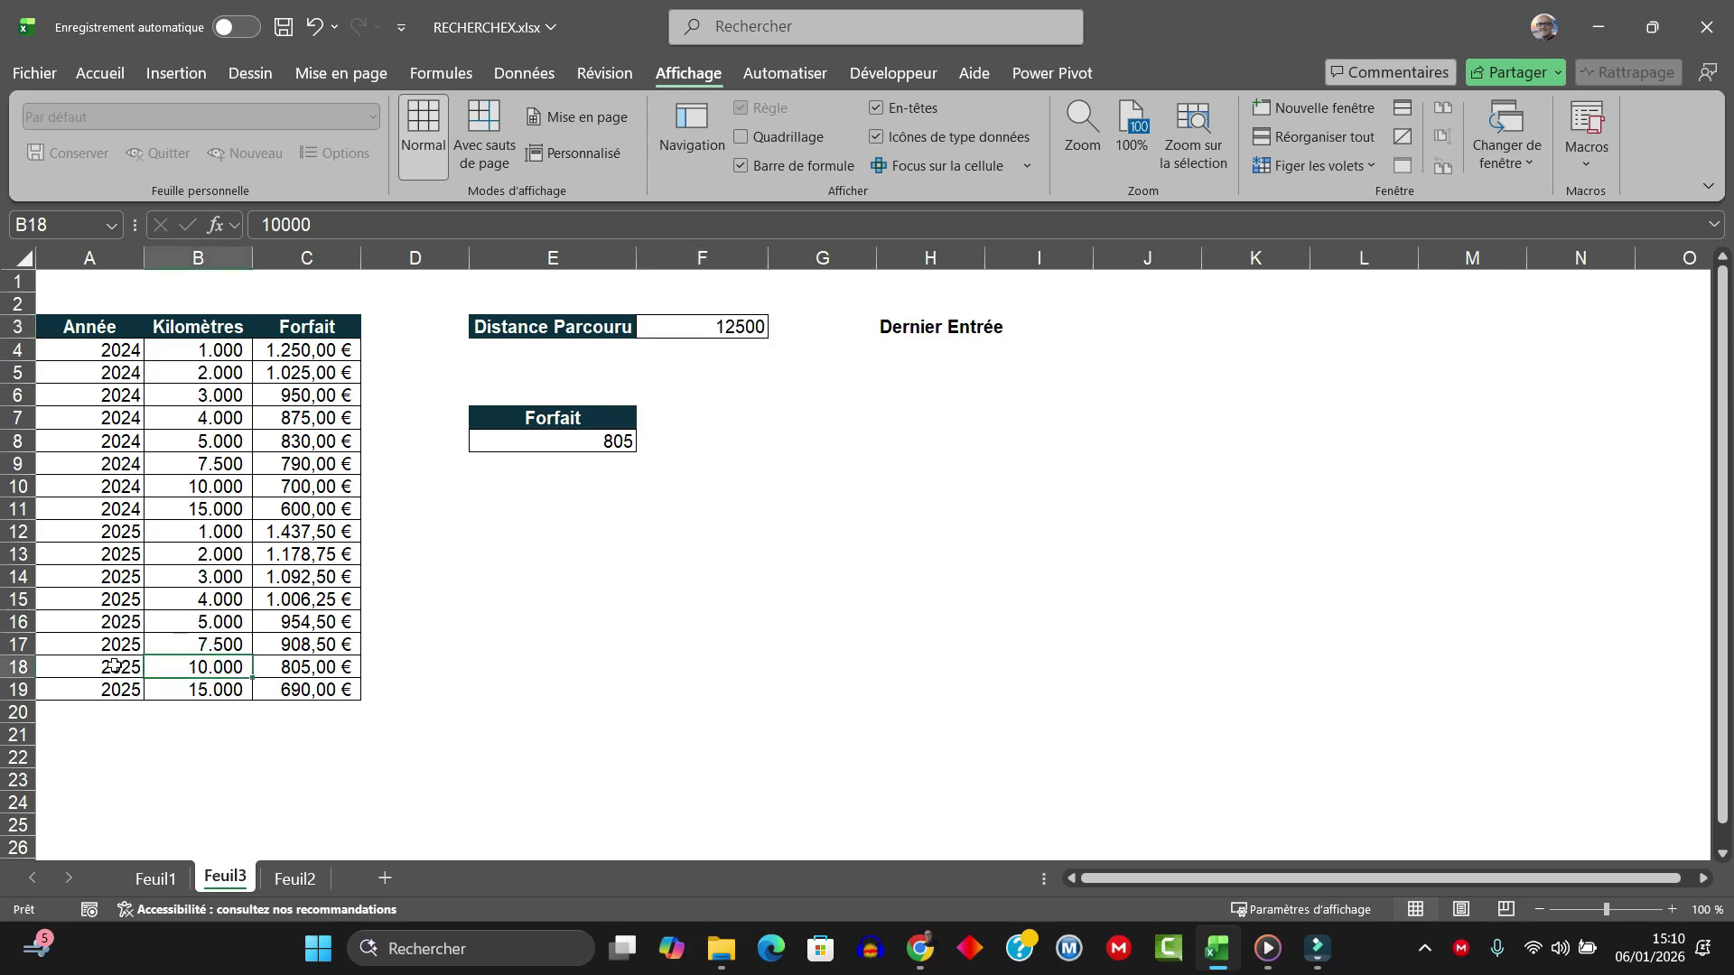
pyautogui.moveTo(114, 665); pyautogui.dragTo(288, 676)
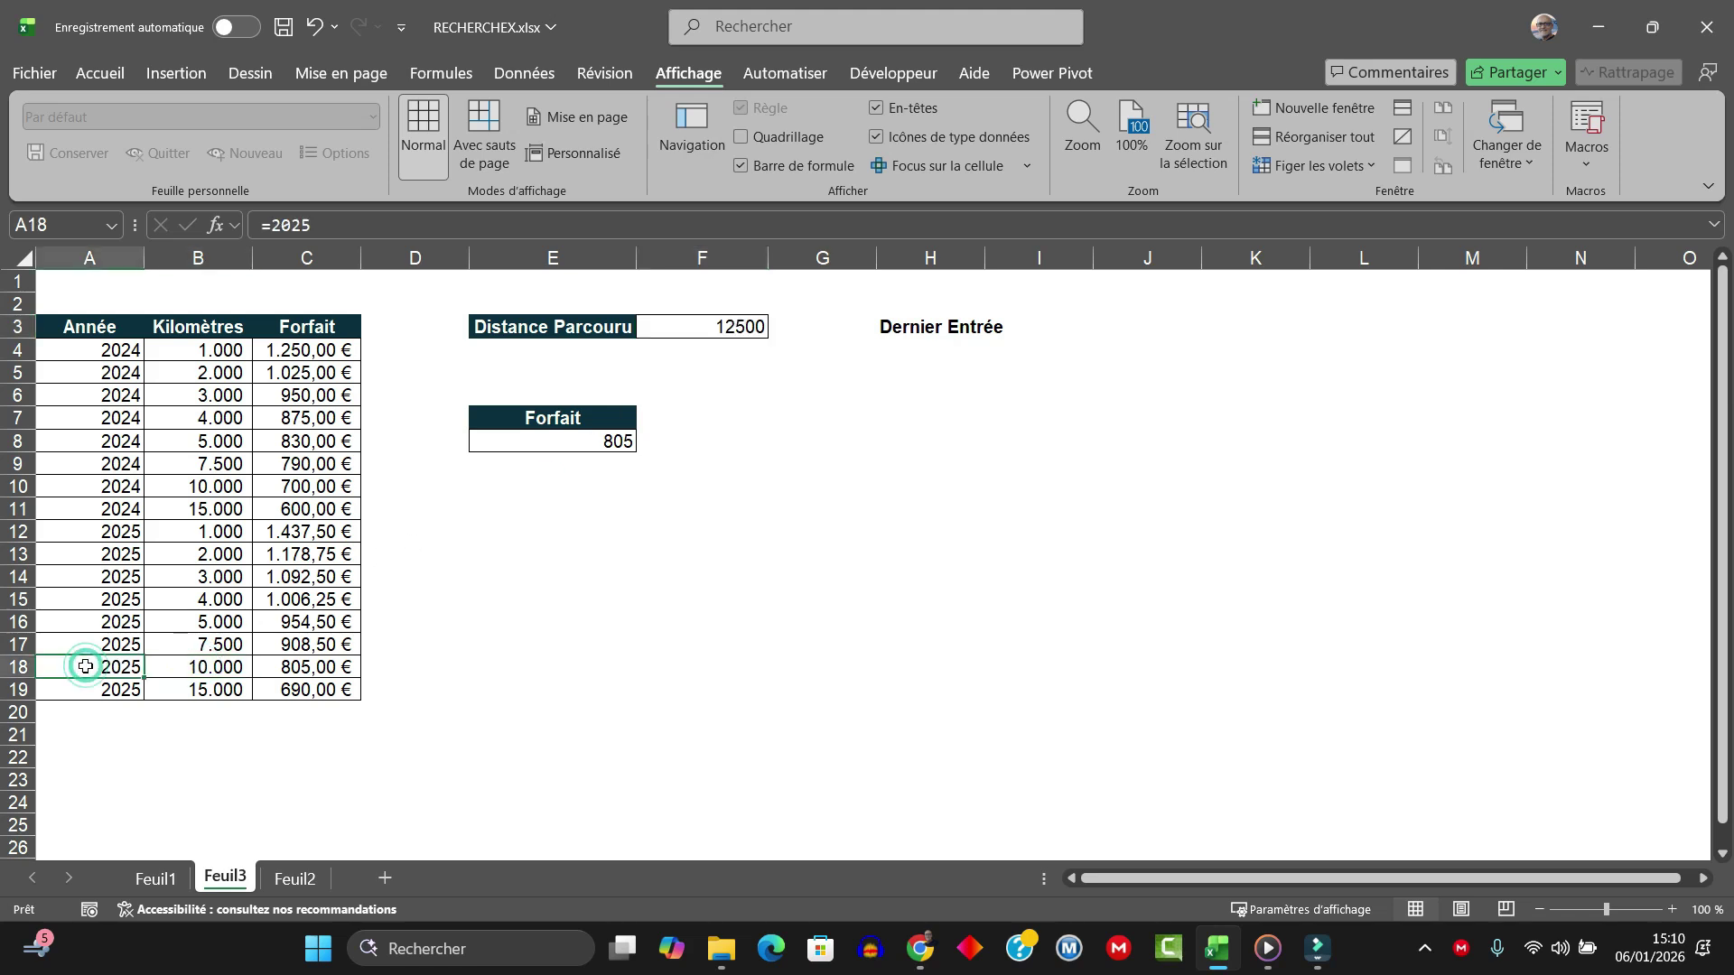
# Step: Change E8's search mode to 1 (first-to-last), returning 700 from the 2024, 10.000 km row
pyautogui.click(289, 684)
pyautogui.doubleClick(615, 443)
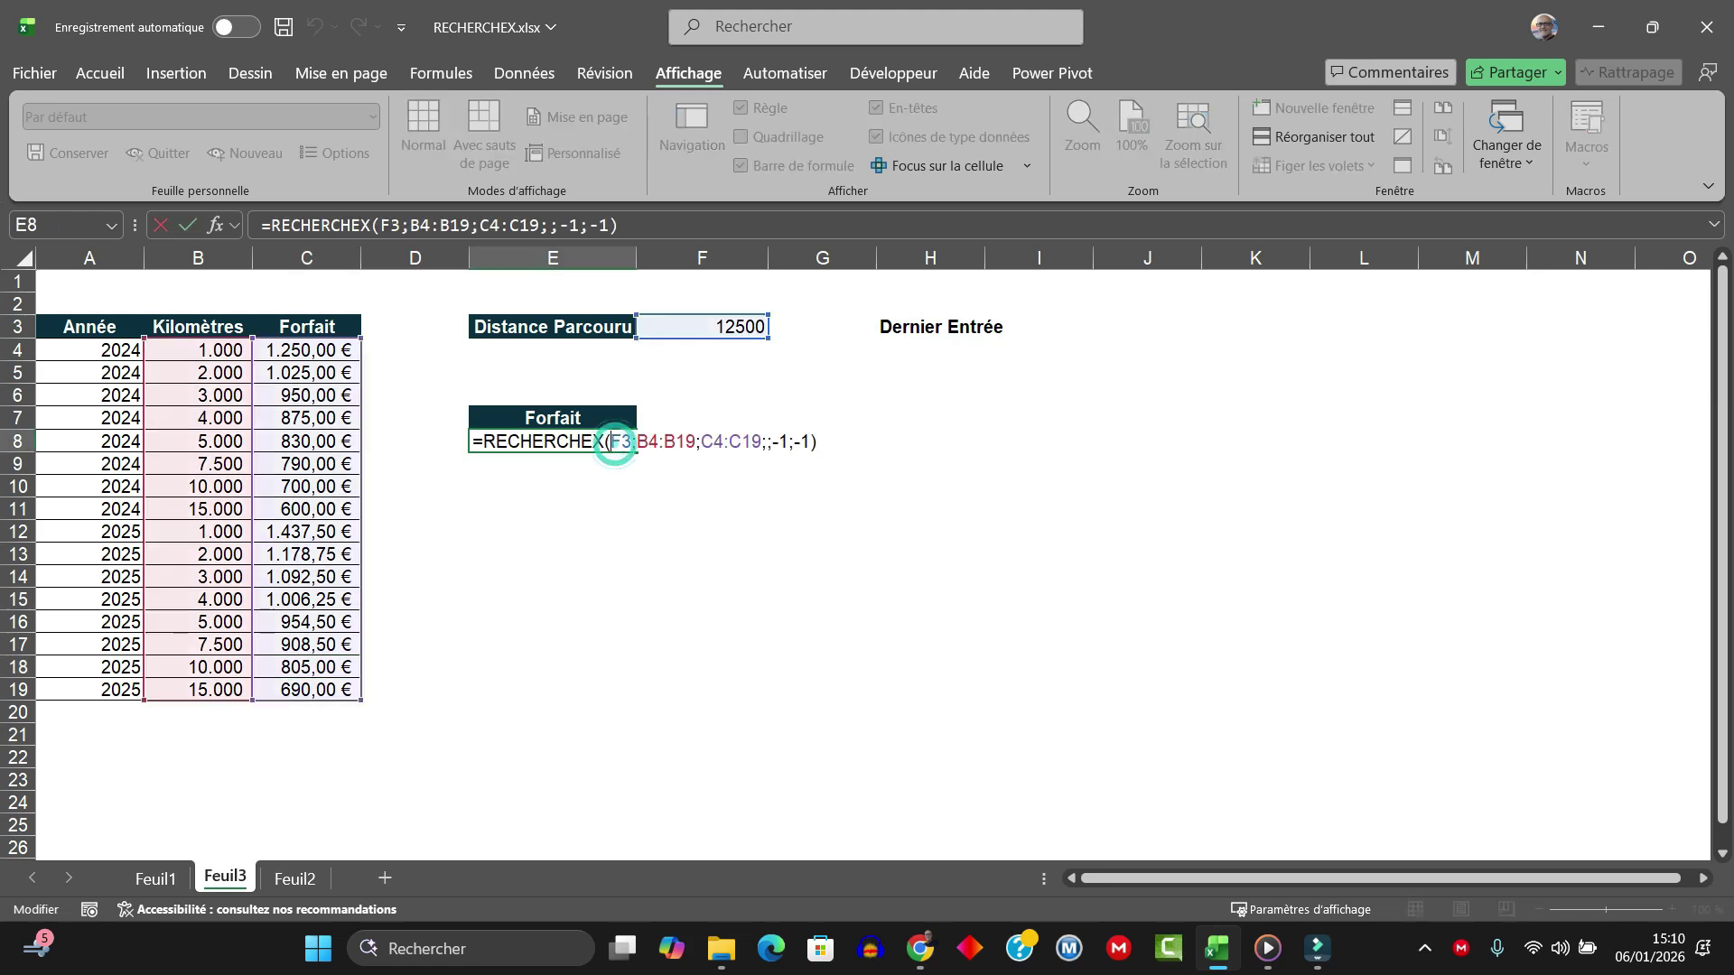
pyautogui.click(793, 442)
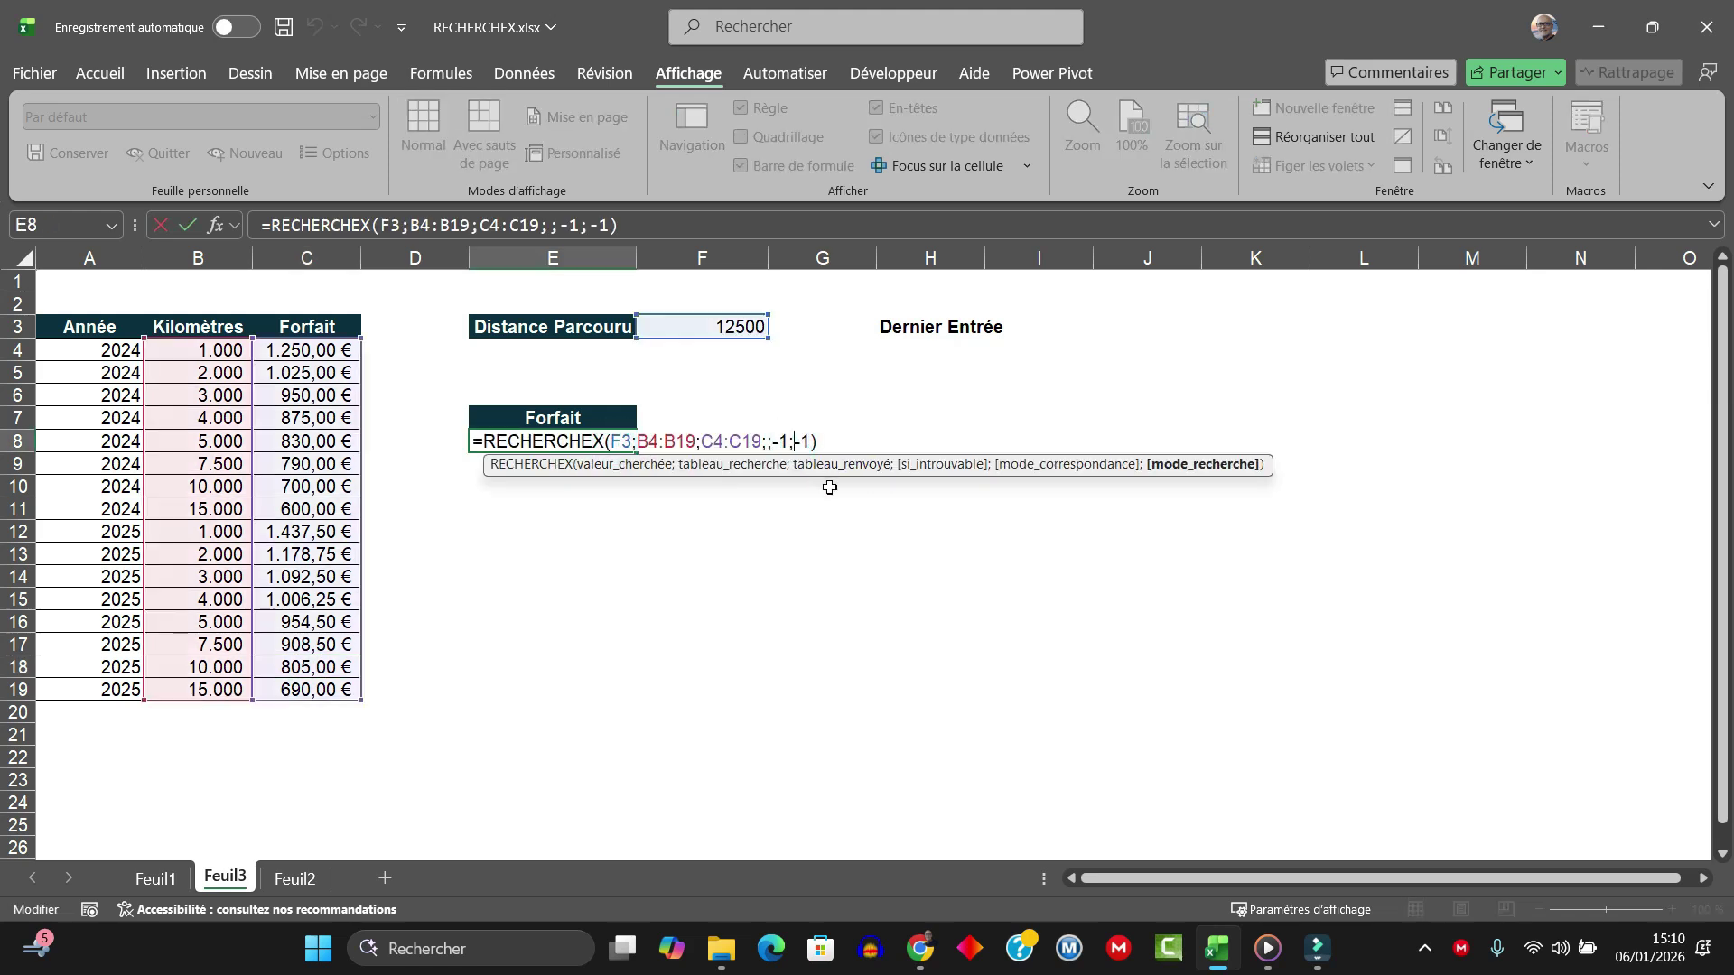
pyautogui.press('Delete')
pyautogui.press('Return')
pyautogui.click(623, 442)
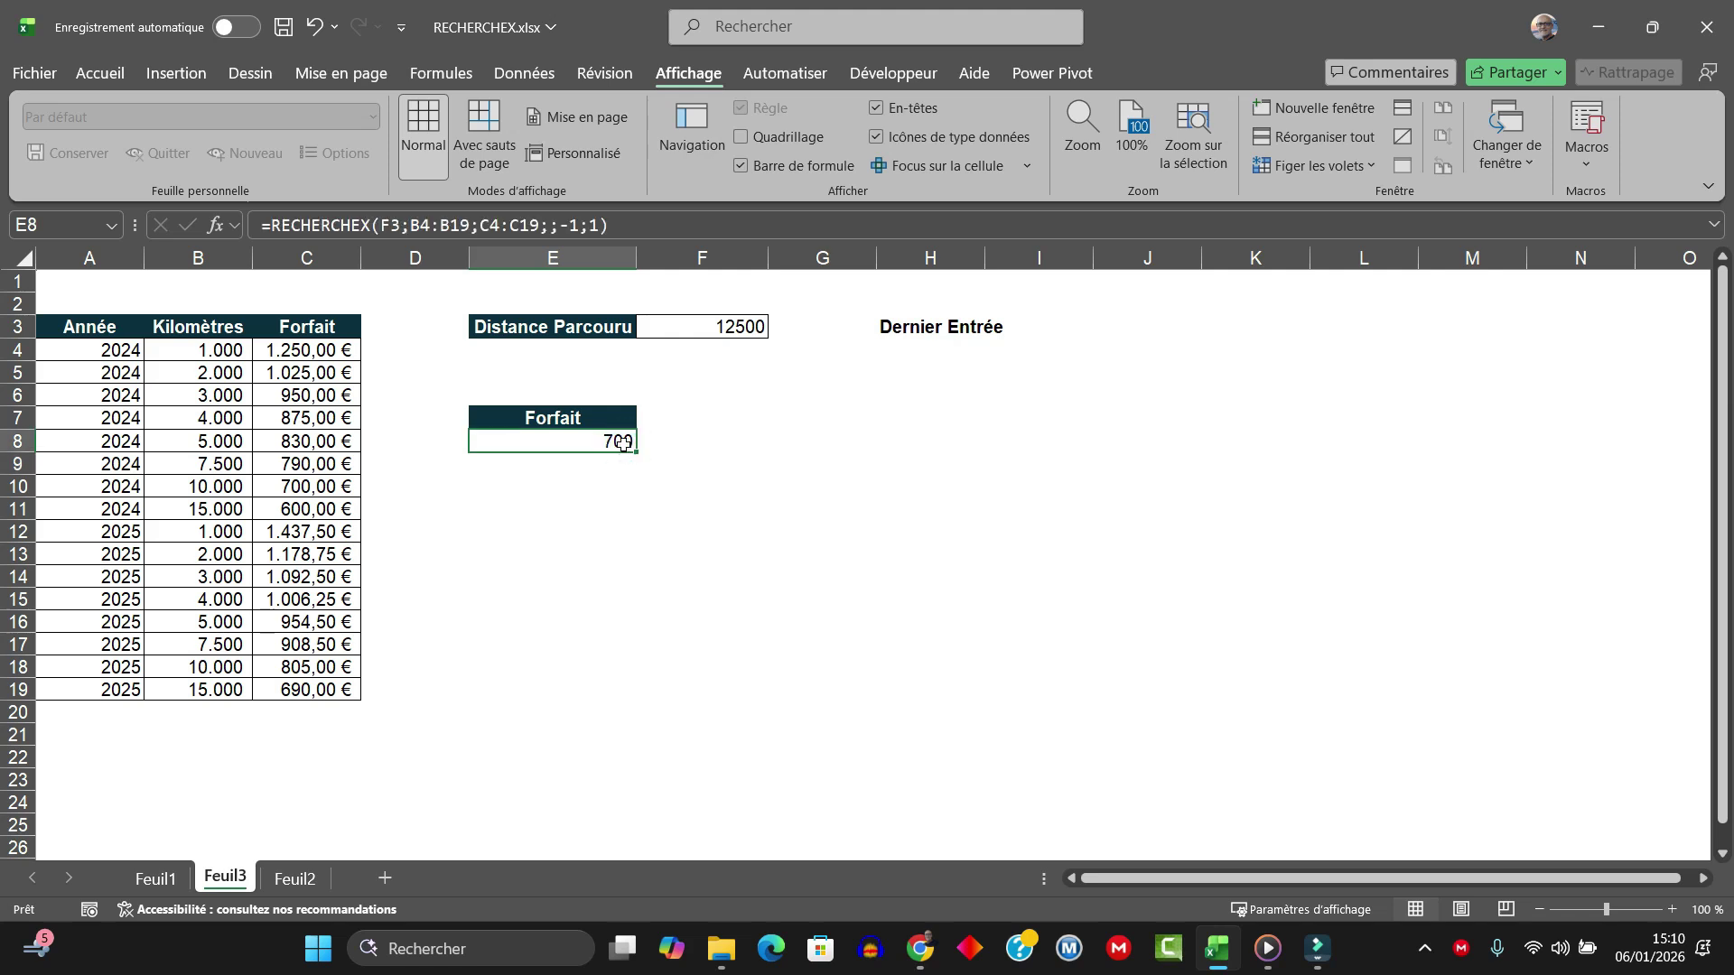
pyautogui.moveTo(133, 486); pyautogui.dragTo(301, 483)
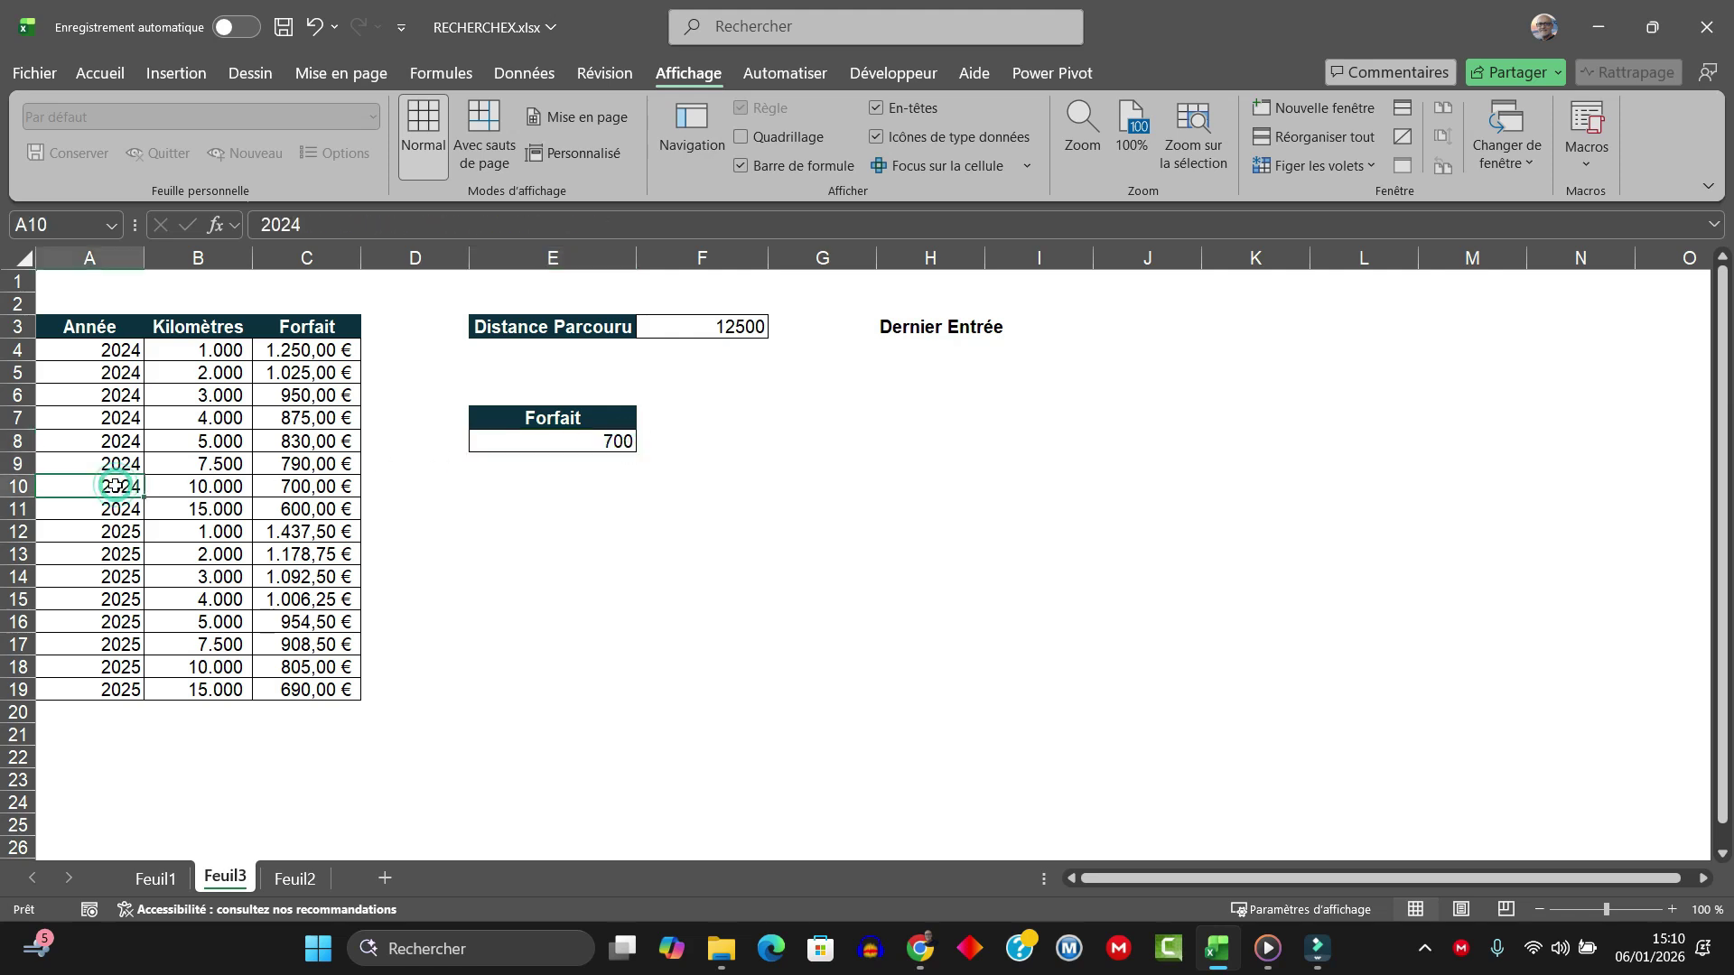
pyautogui.click(301, 483)
pyautogui.click(755, 553)
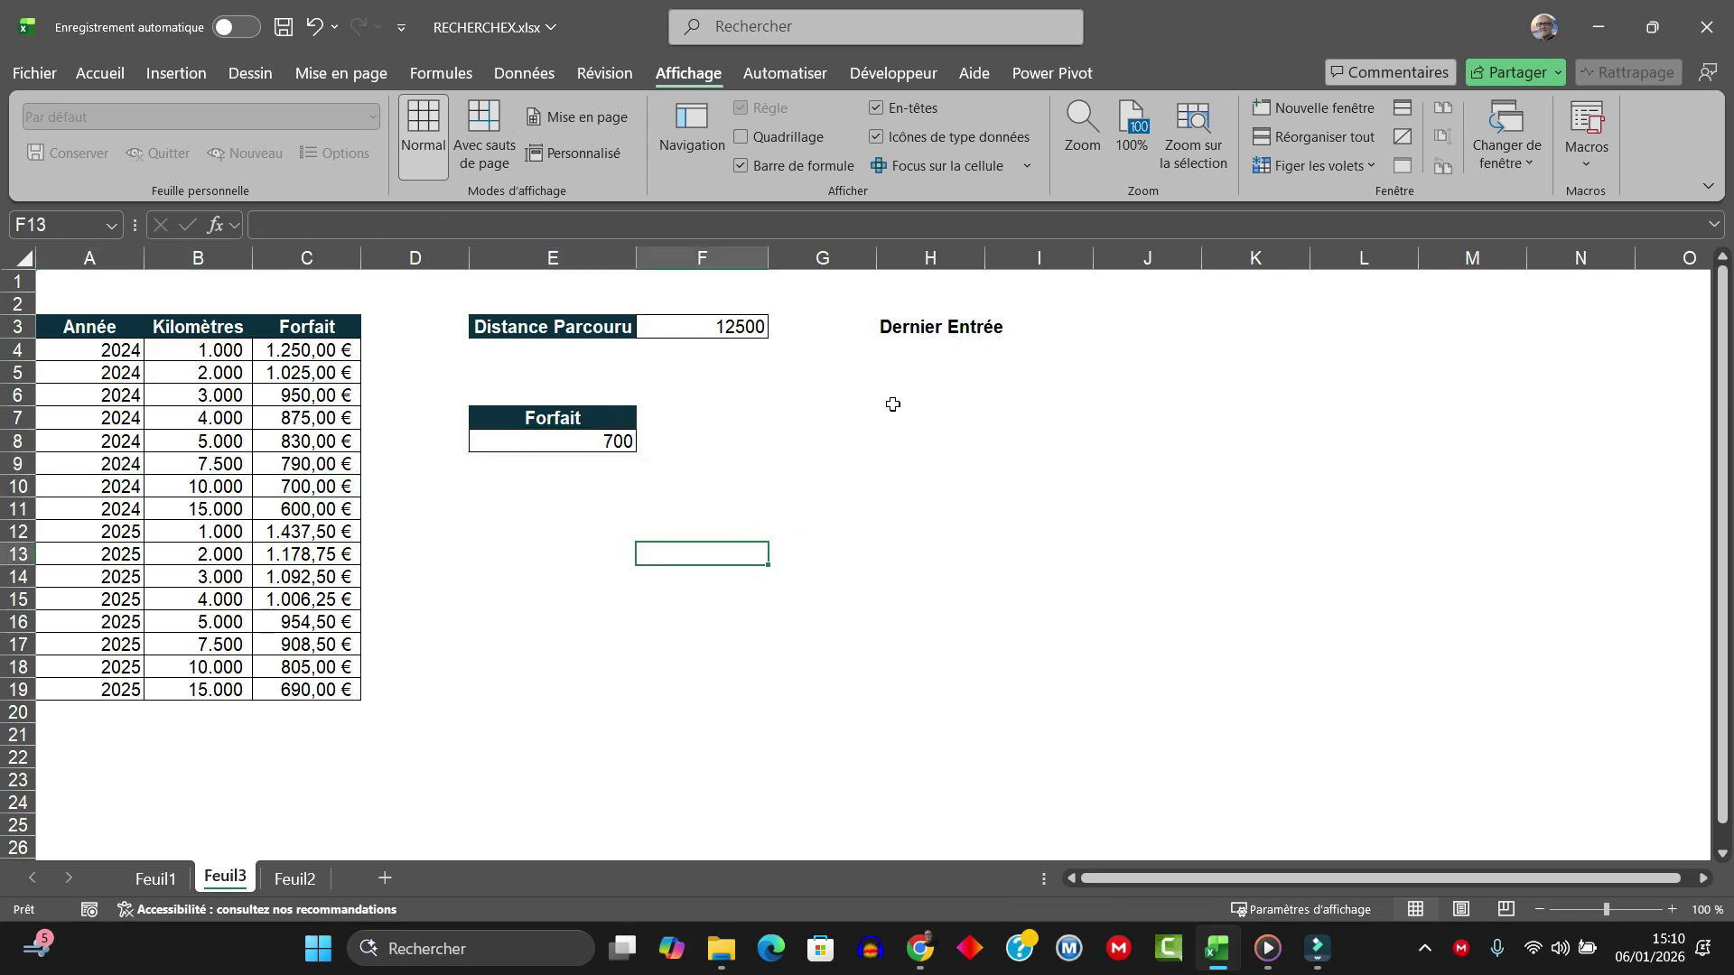